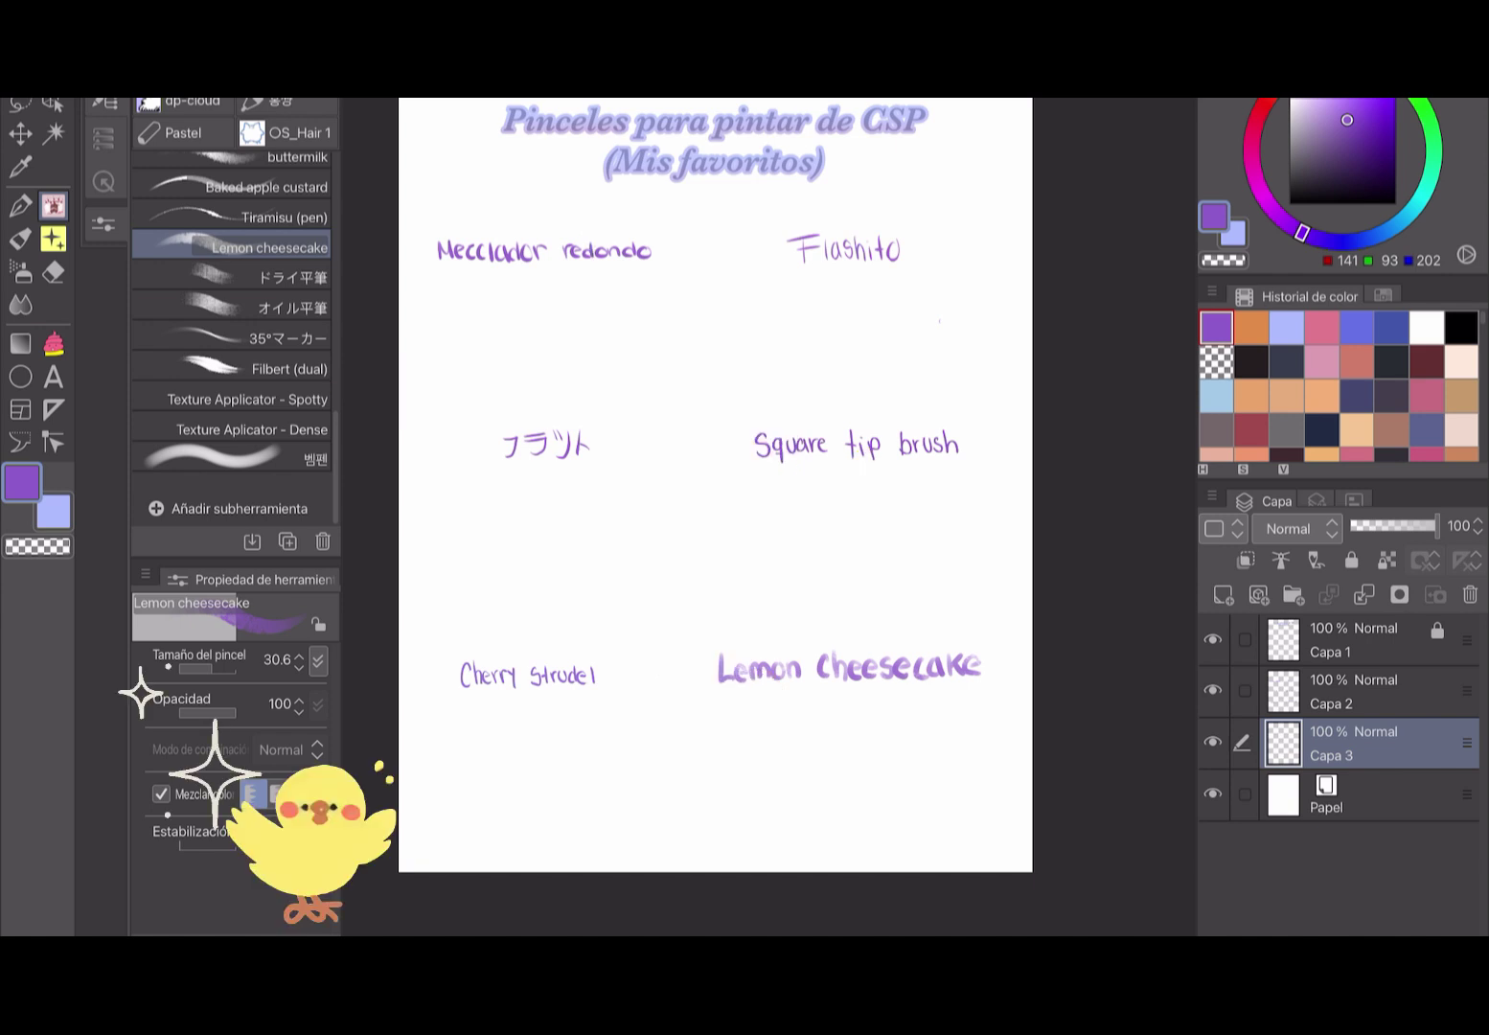
# Open the Clip Studio Assets material search from the dialog for adding a sub tool.
pyautogui.click(230, 508)
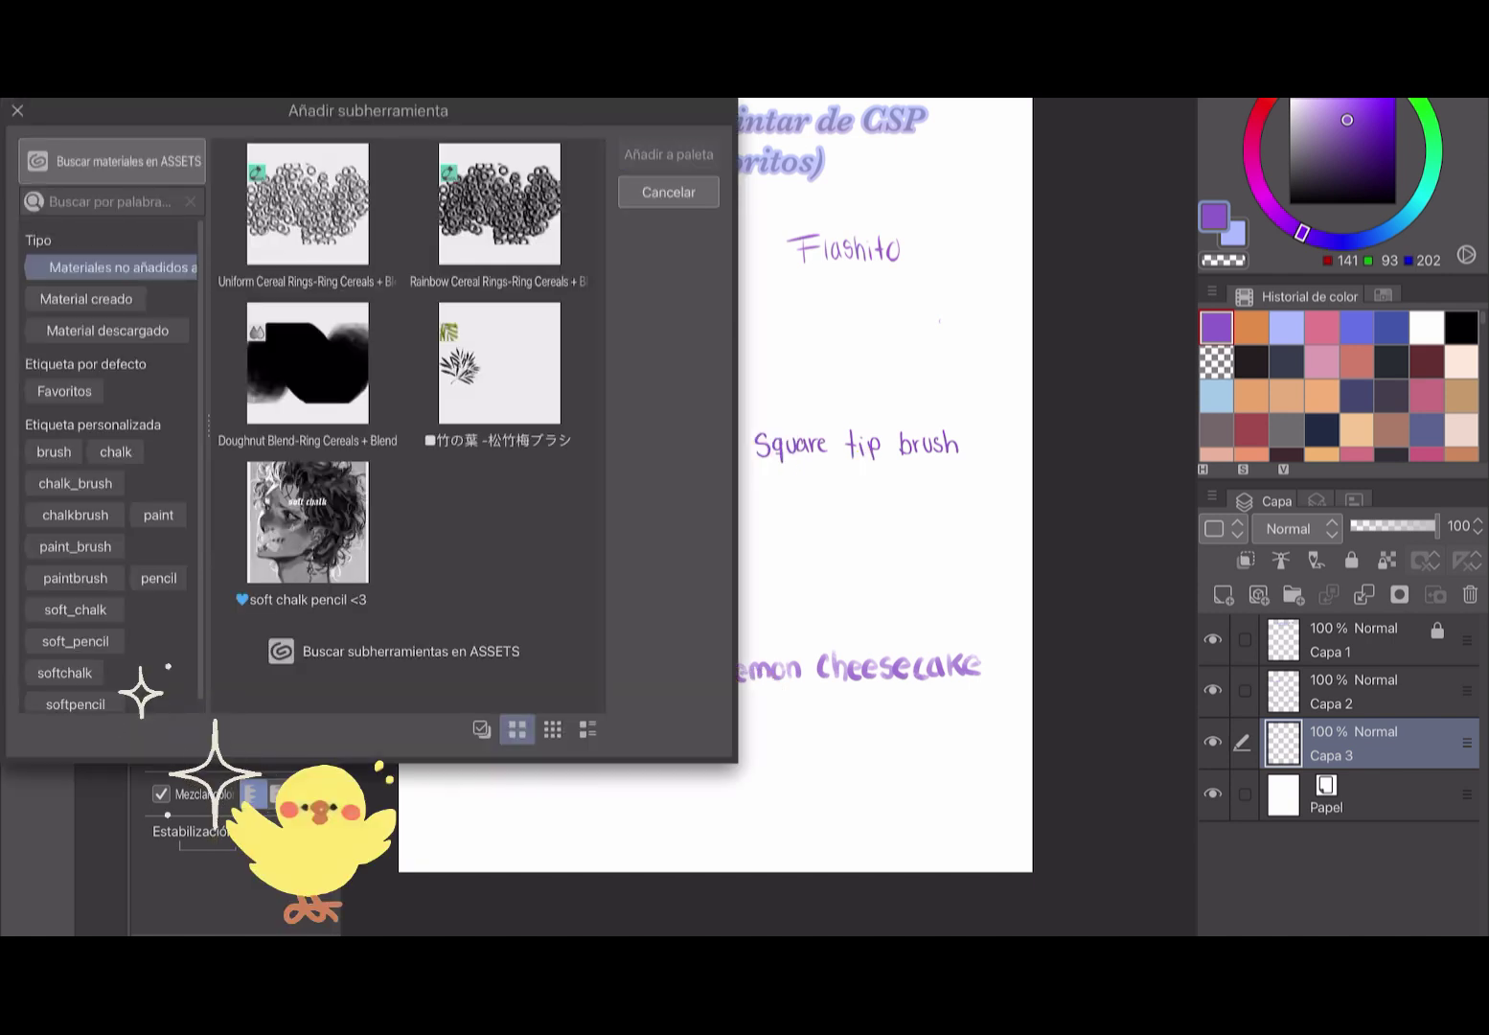
pyautogui.moveTo(368, 110)
pyautogui.mouseDown()
pyautogui.moveTo(791, 110)
pyautogui.moveTo(769, 111)
pyautogui.mouseUp()
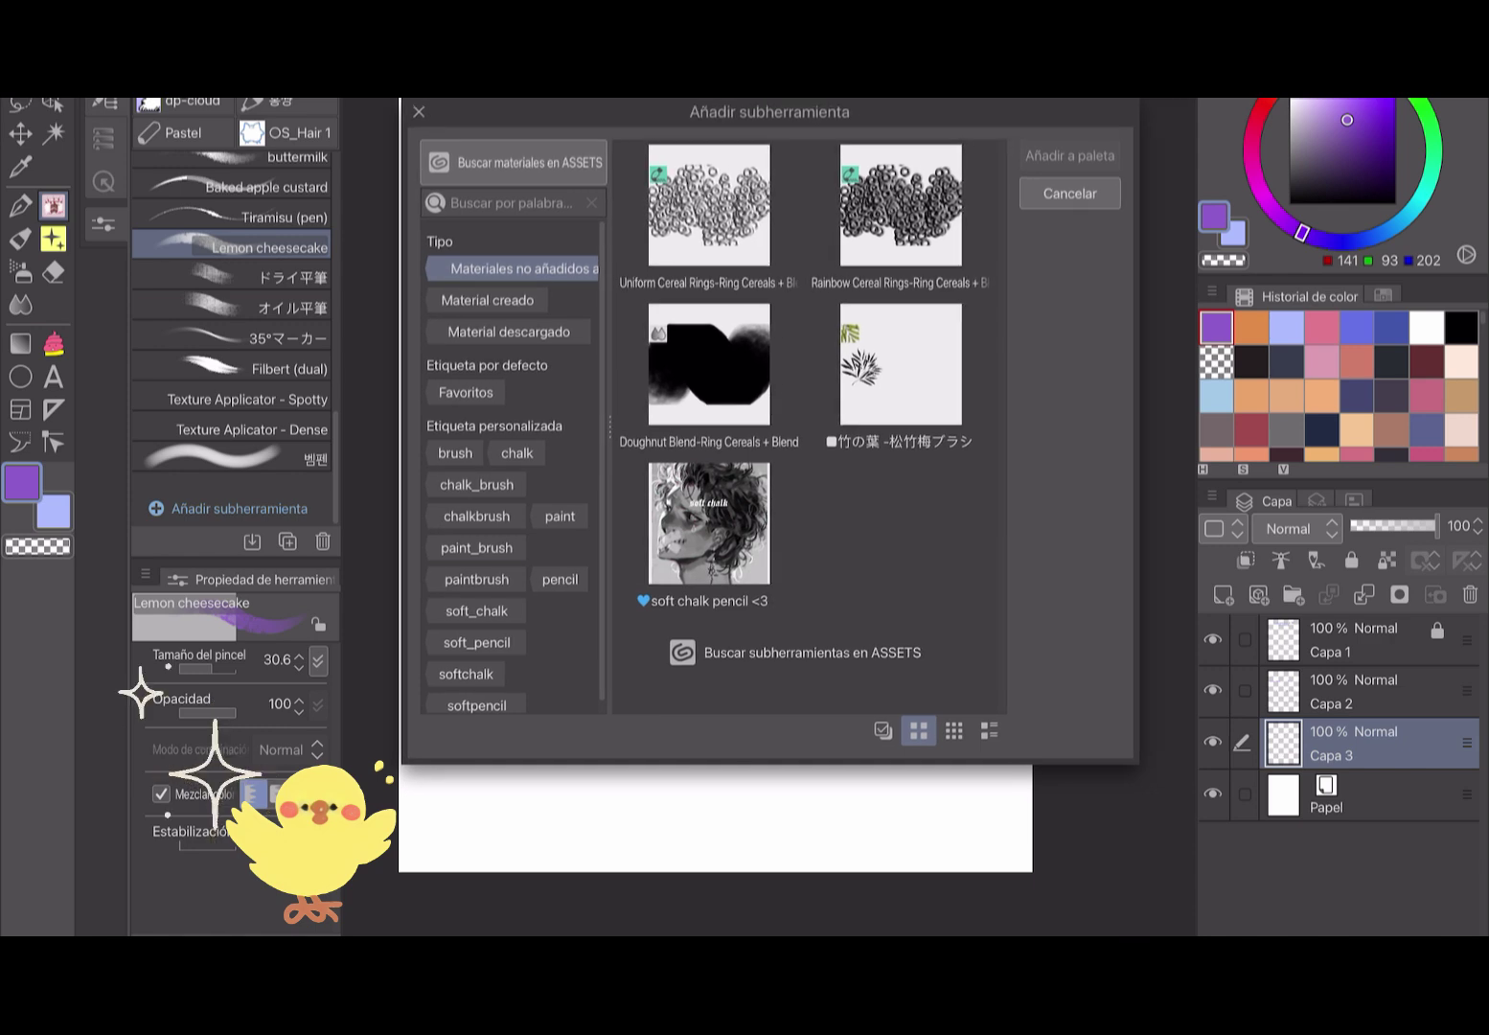
pyautogui.click(513, 162)
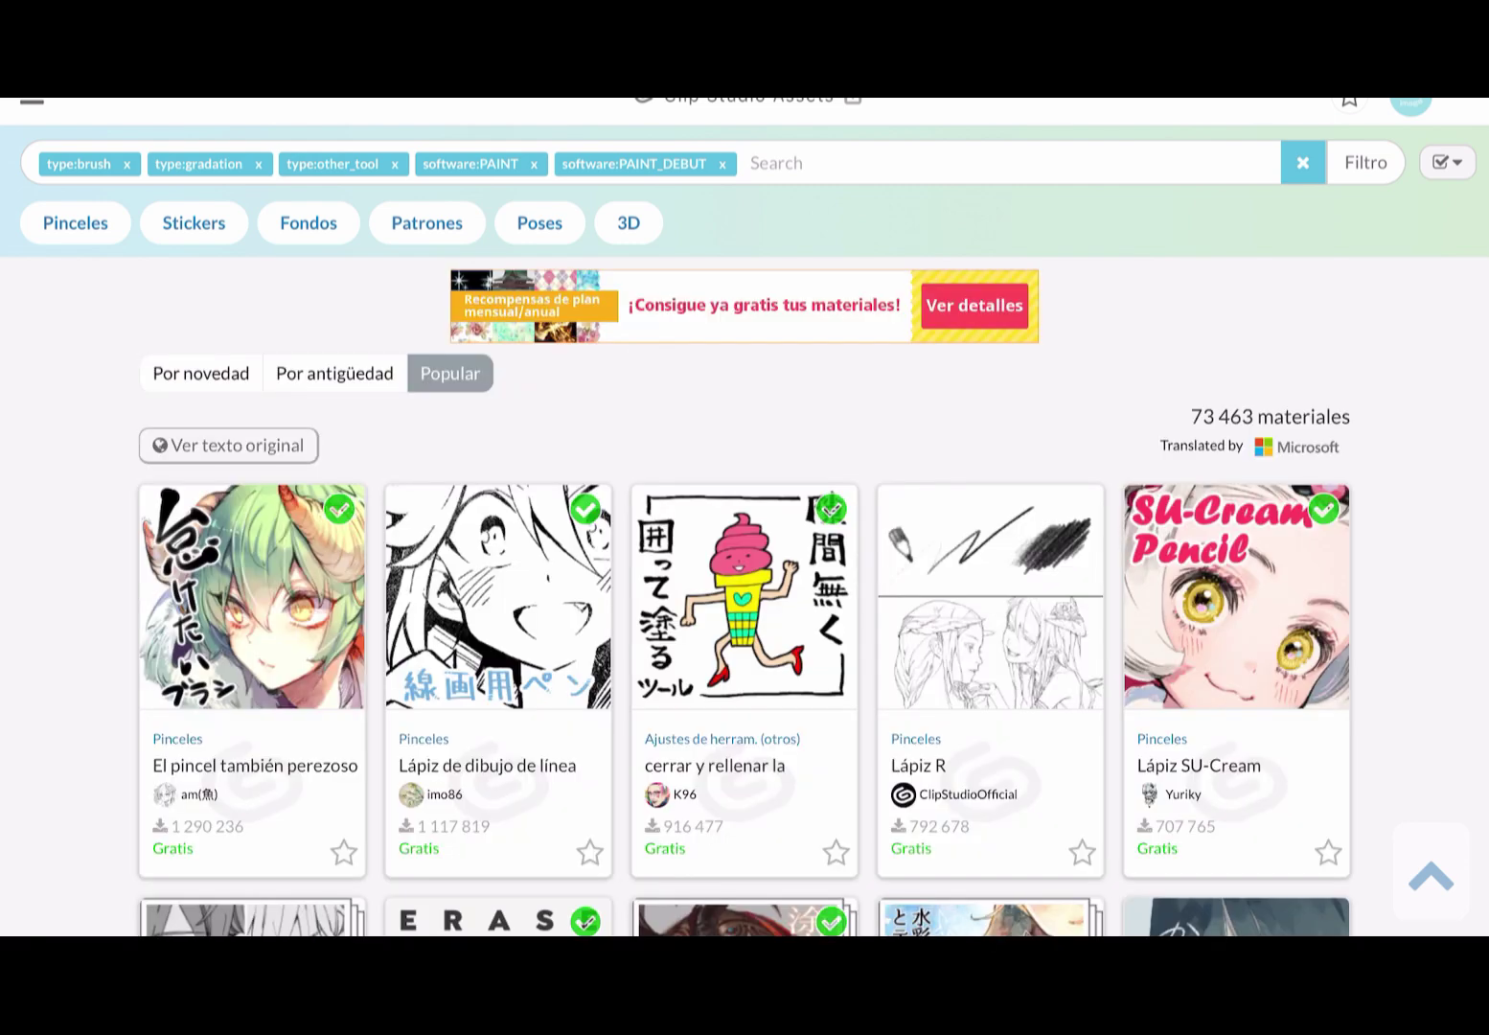
# Browse the popular brushes and material catalogues in the Clip Studio Assets results.
pyautogui.scroll(-5, 744, 517)
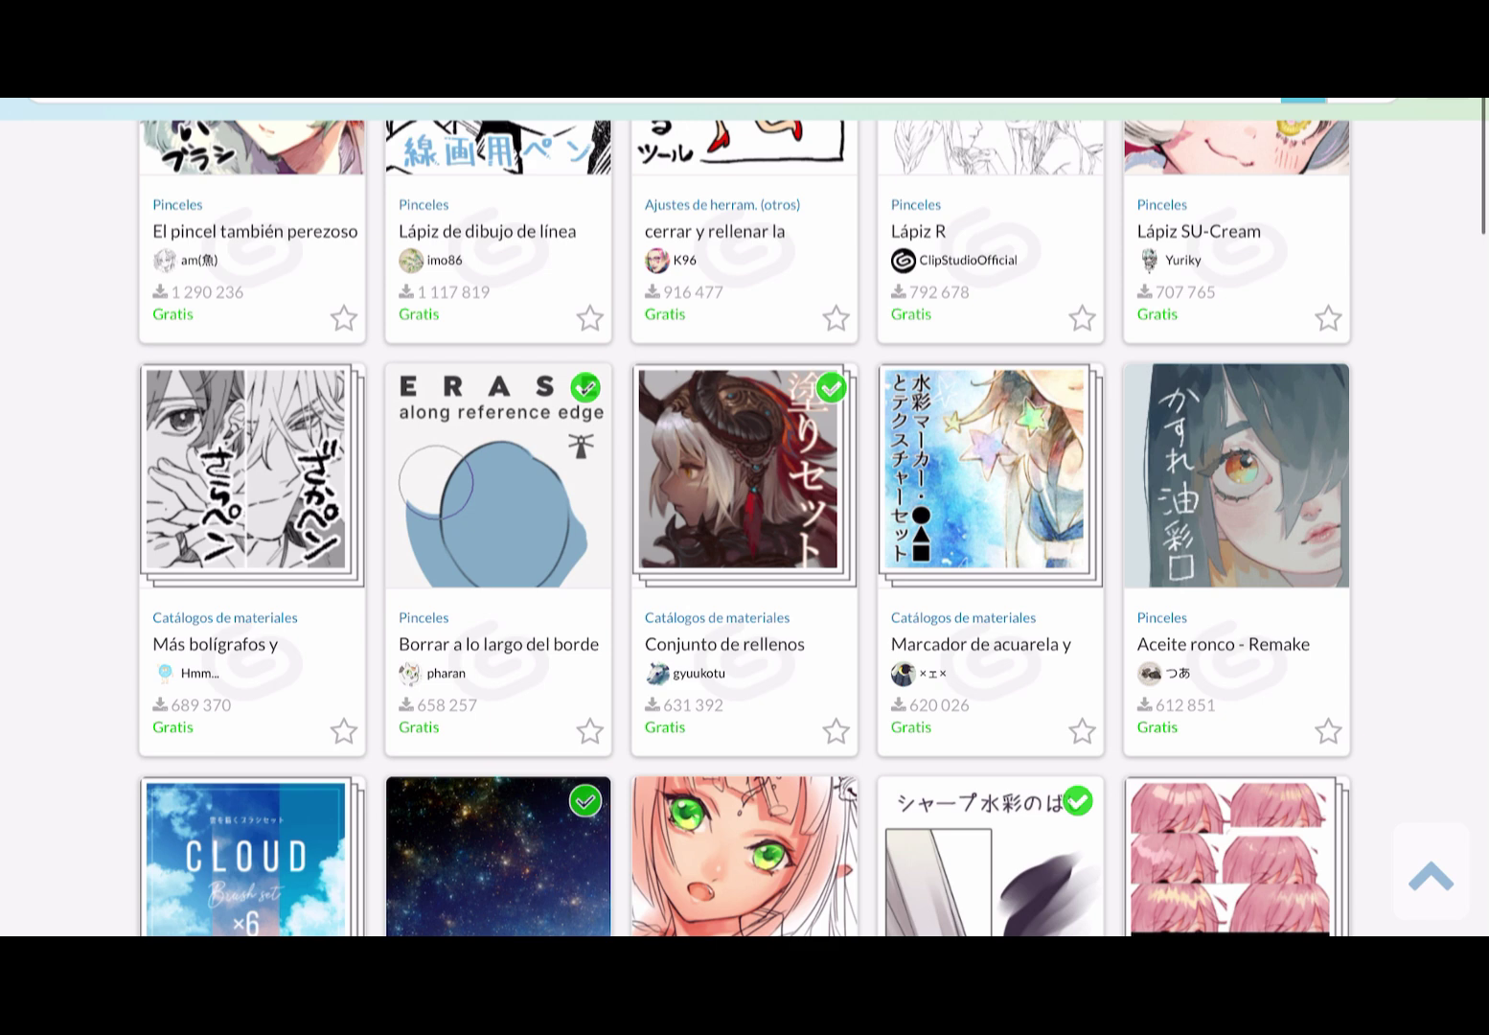
pyautogui.scroll(1, 745, 518)
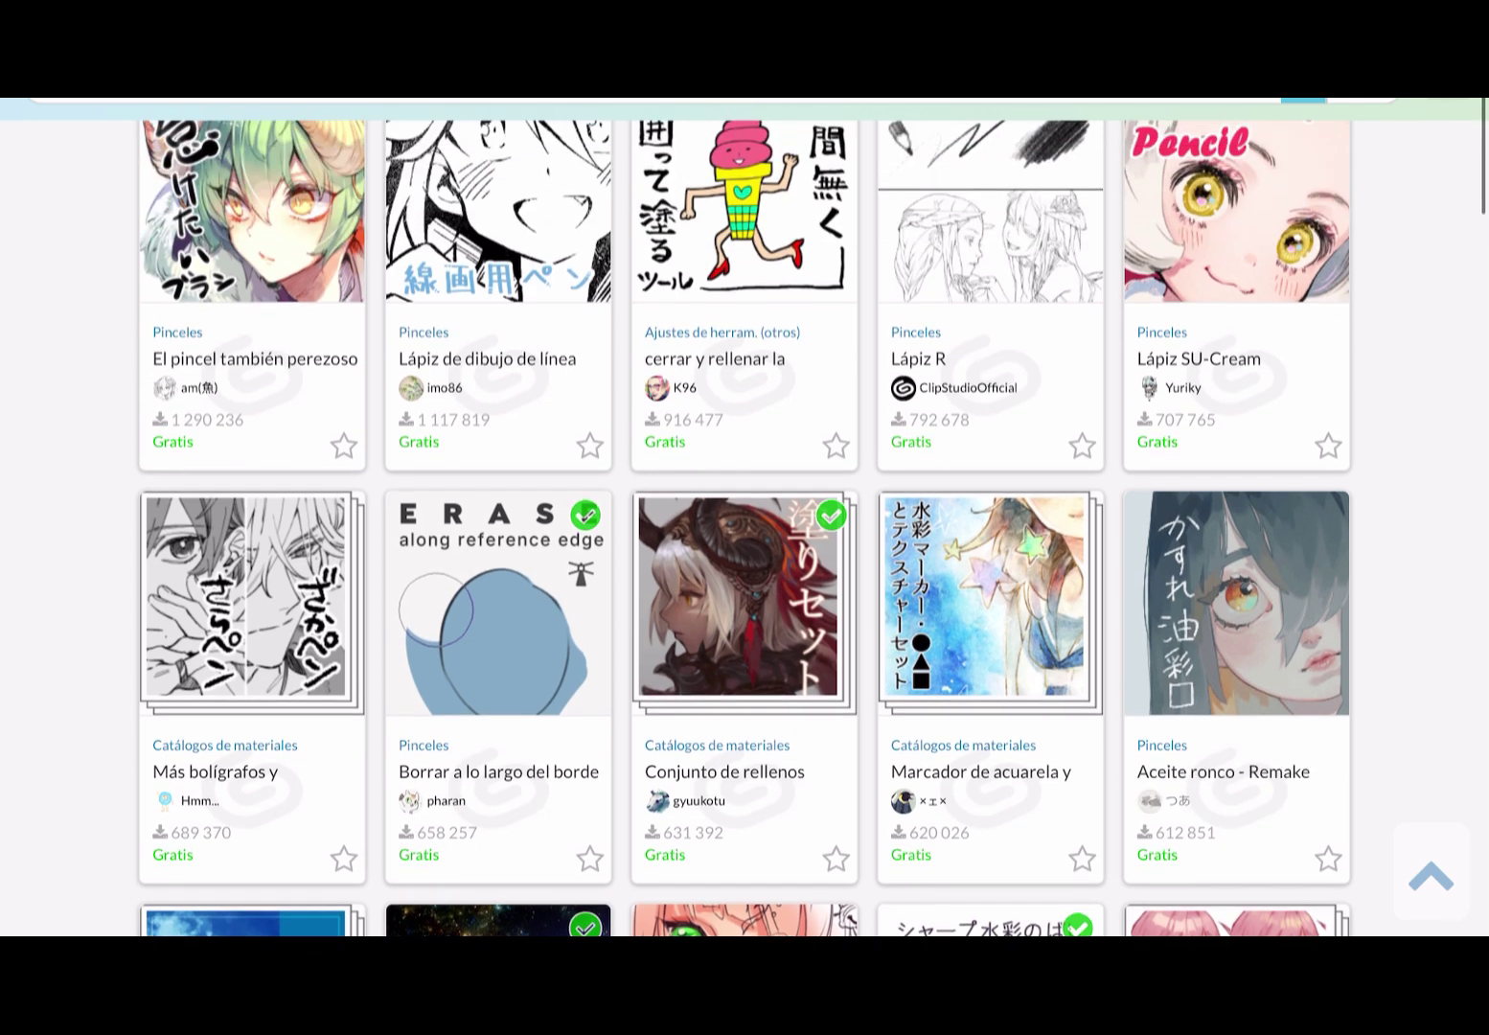
pyautogui.scroll(1, 744, 517)
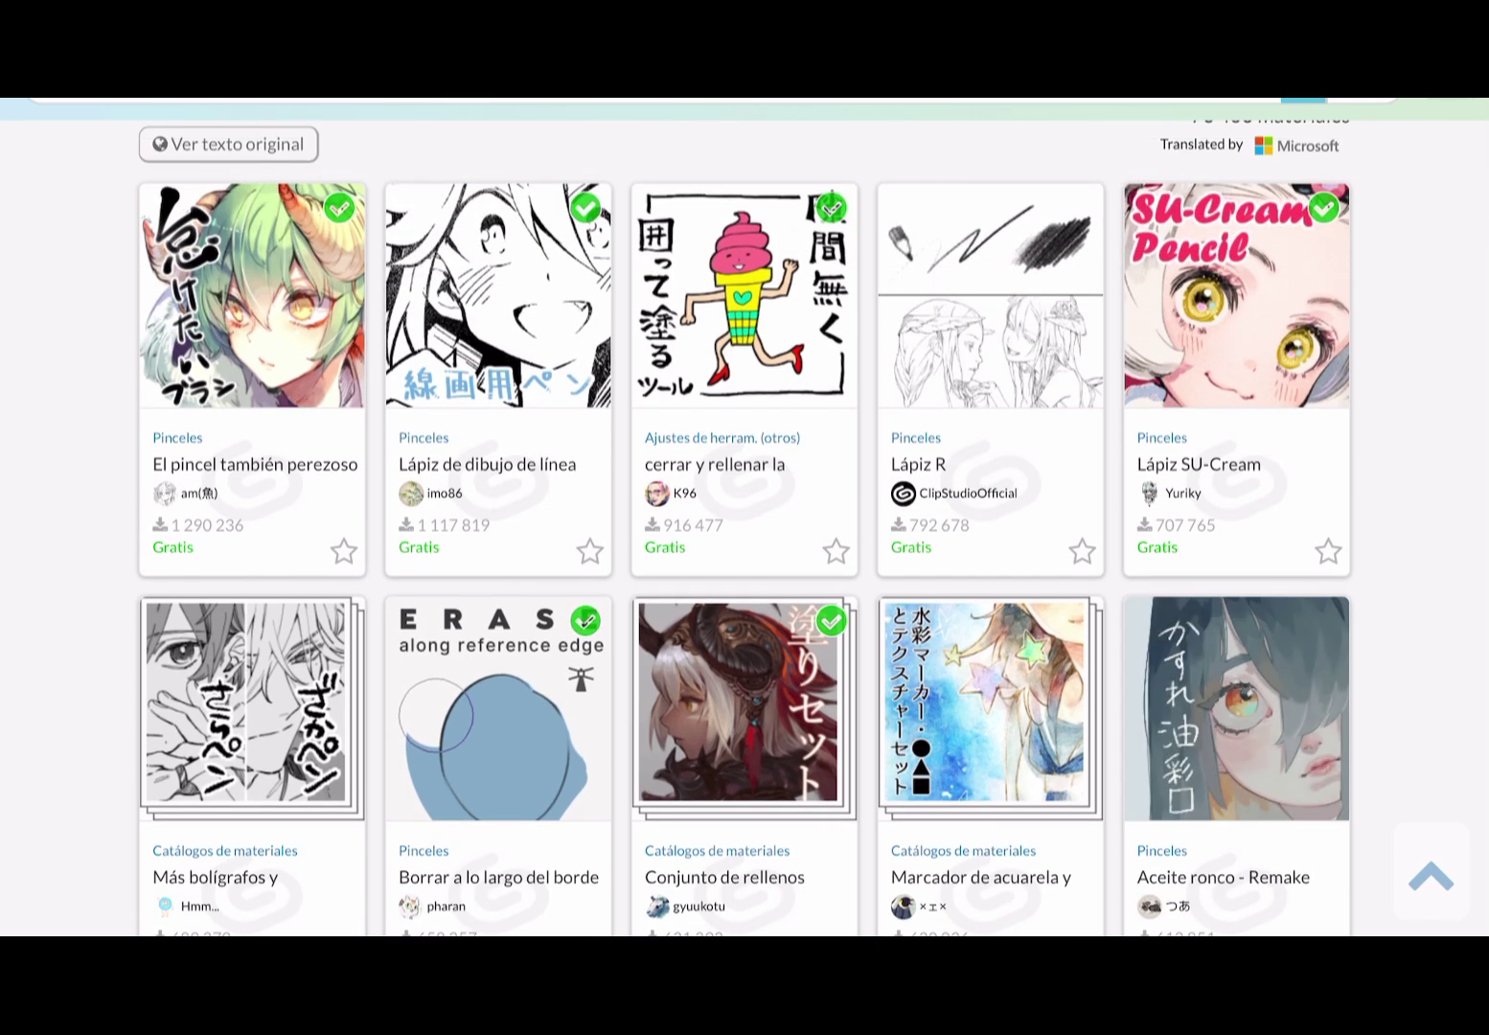
pyautogui.scroll(-8, 744, 517)
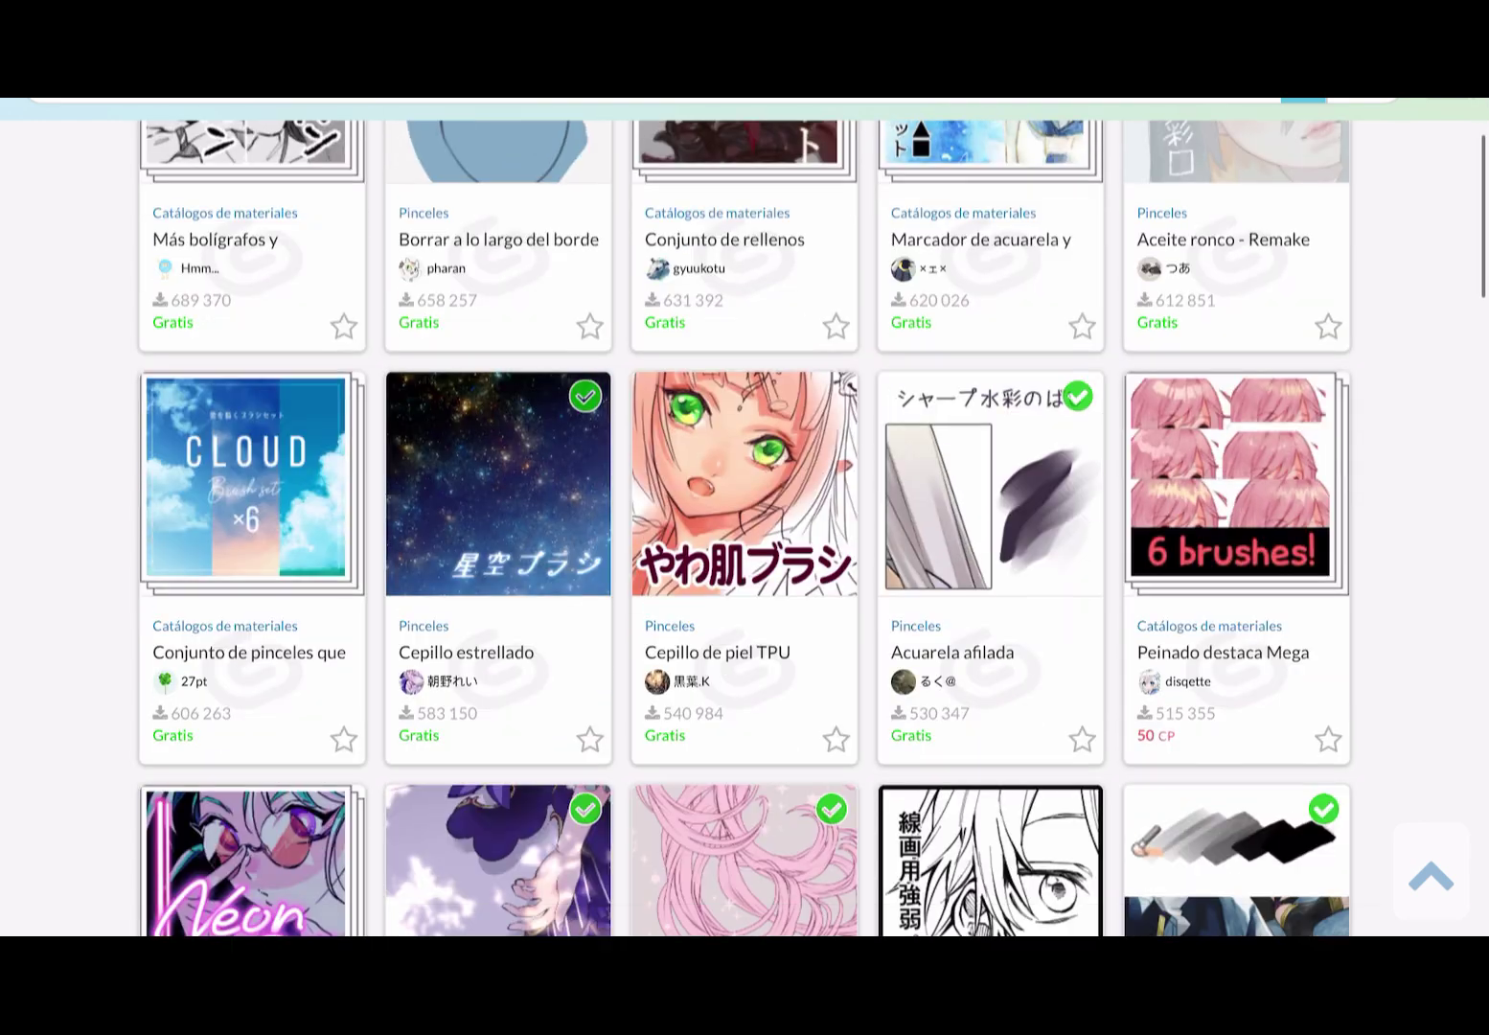
pyautogui.scroll(-4, 744, 517)
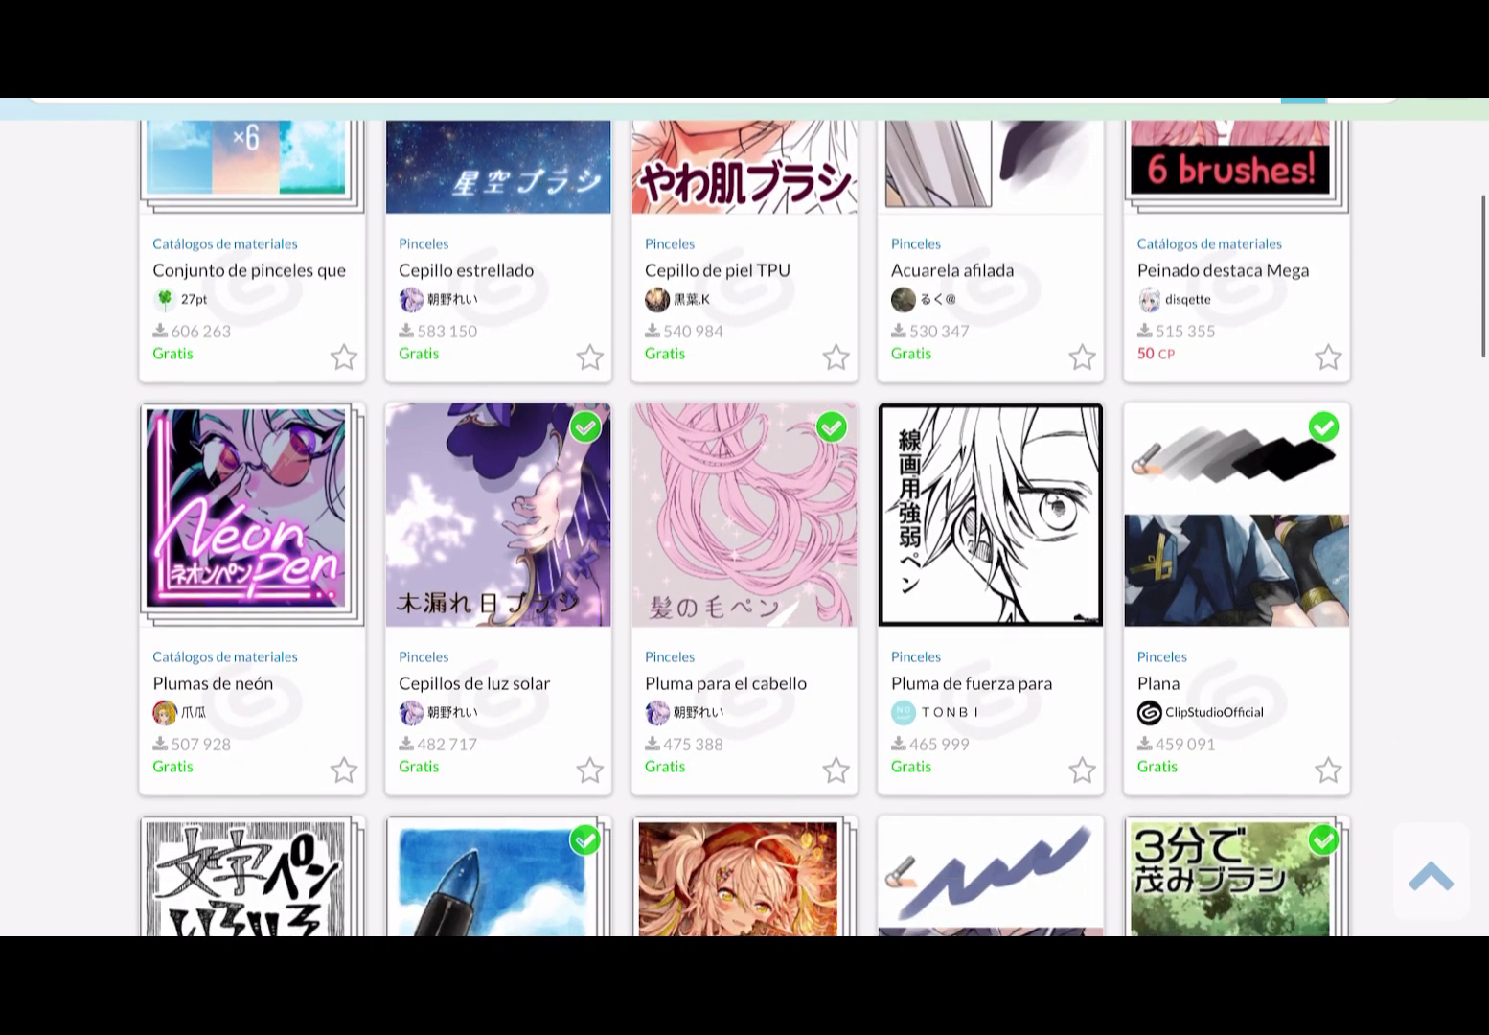
pyautogui.scroll(-8, 744, 517)
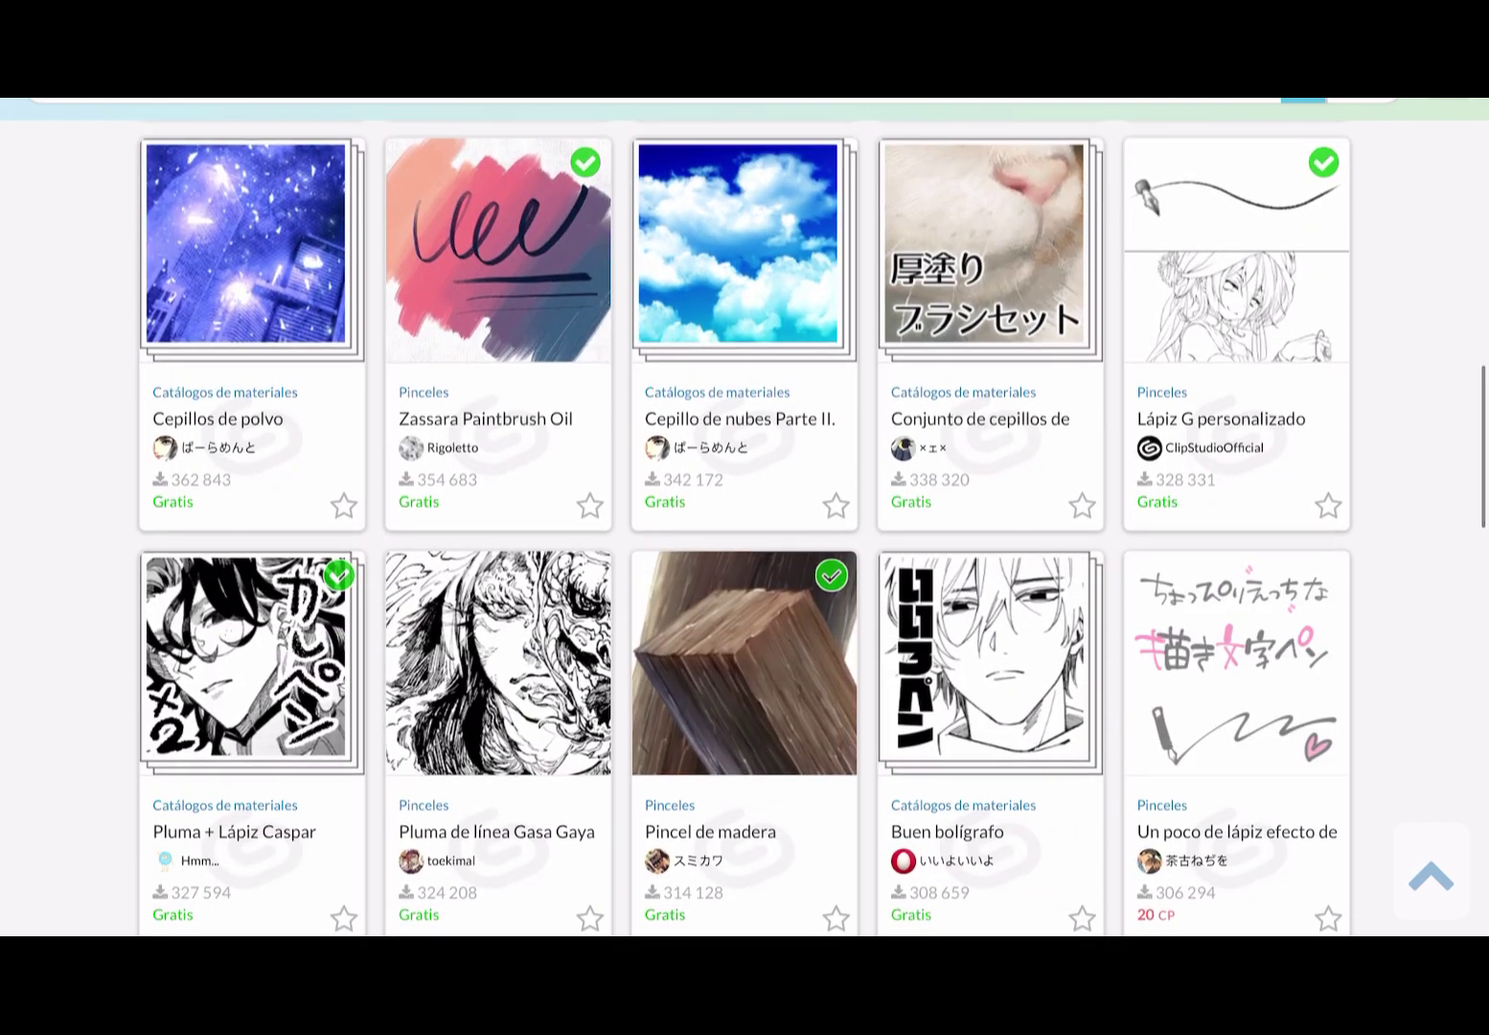
pyautogui.scroll(-5, 744, 518)
pyautogui.scroll(-3, 744, 517)
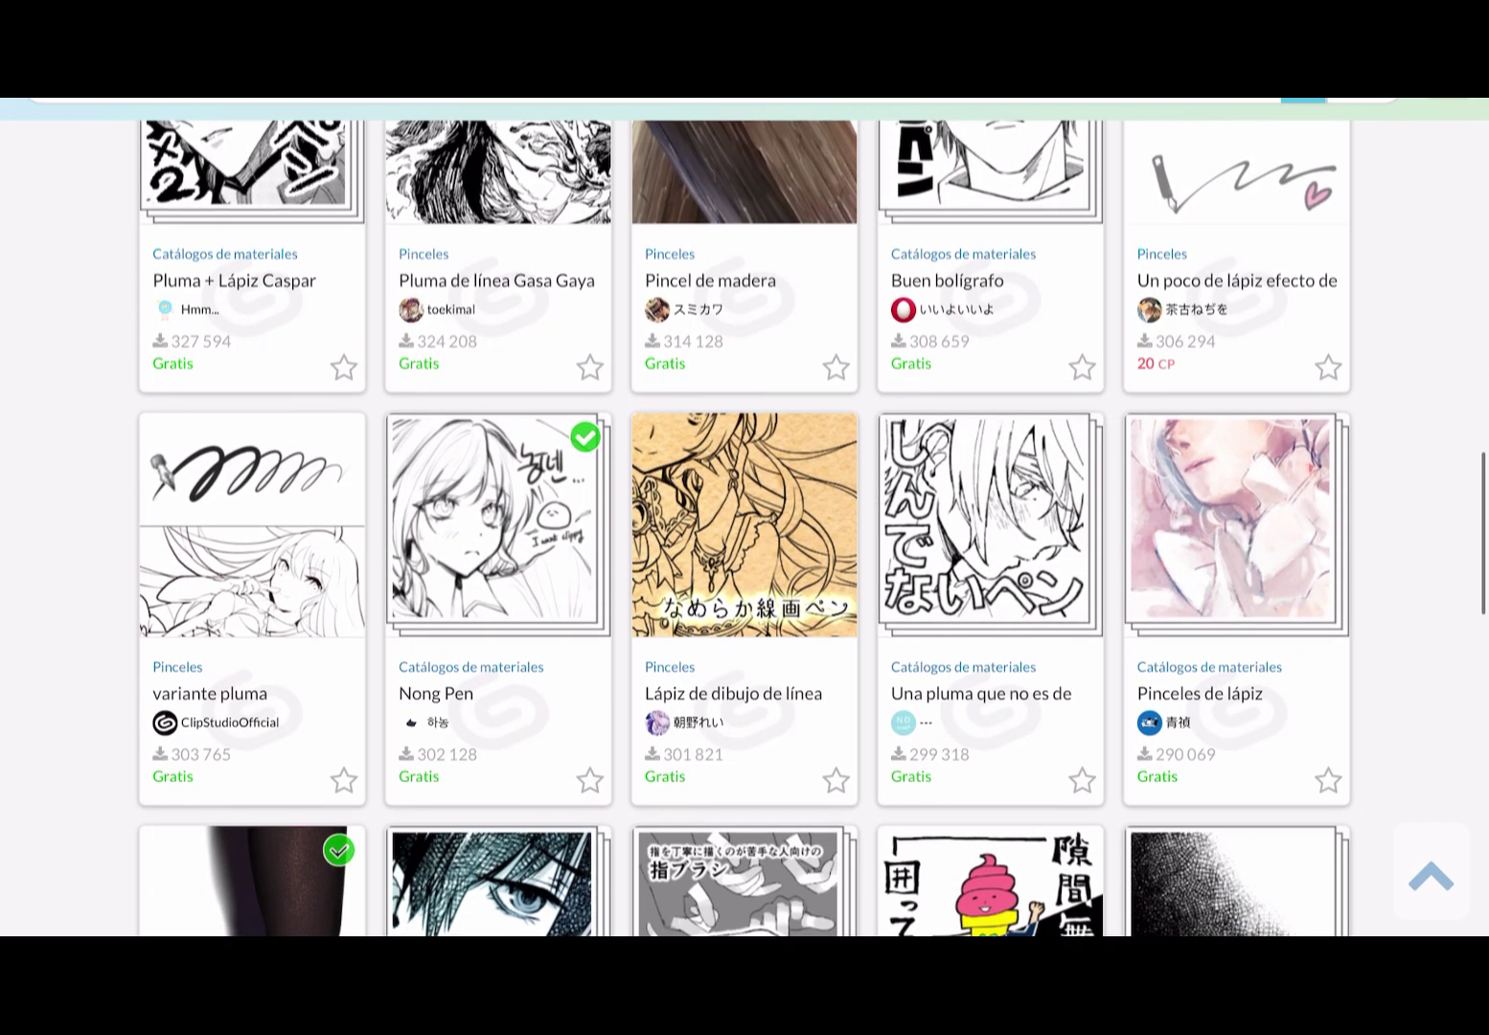
pyautogui.scroll(-1, 745, 517)
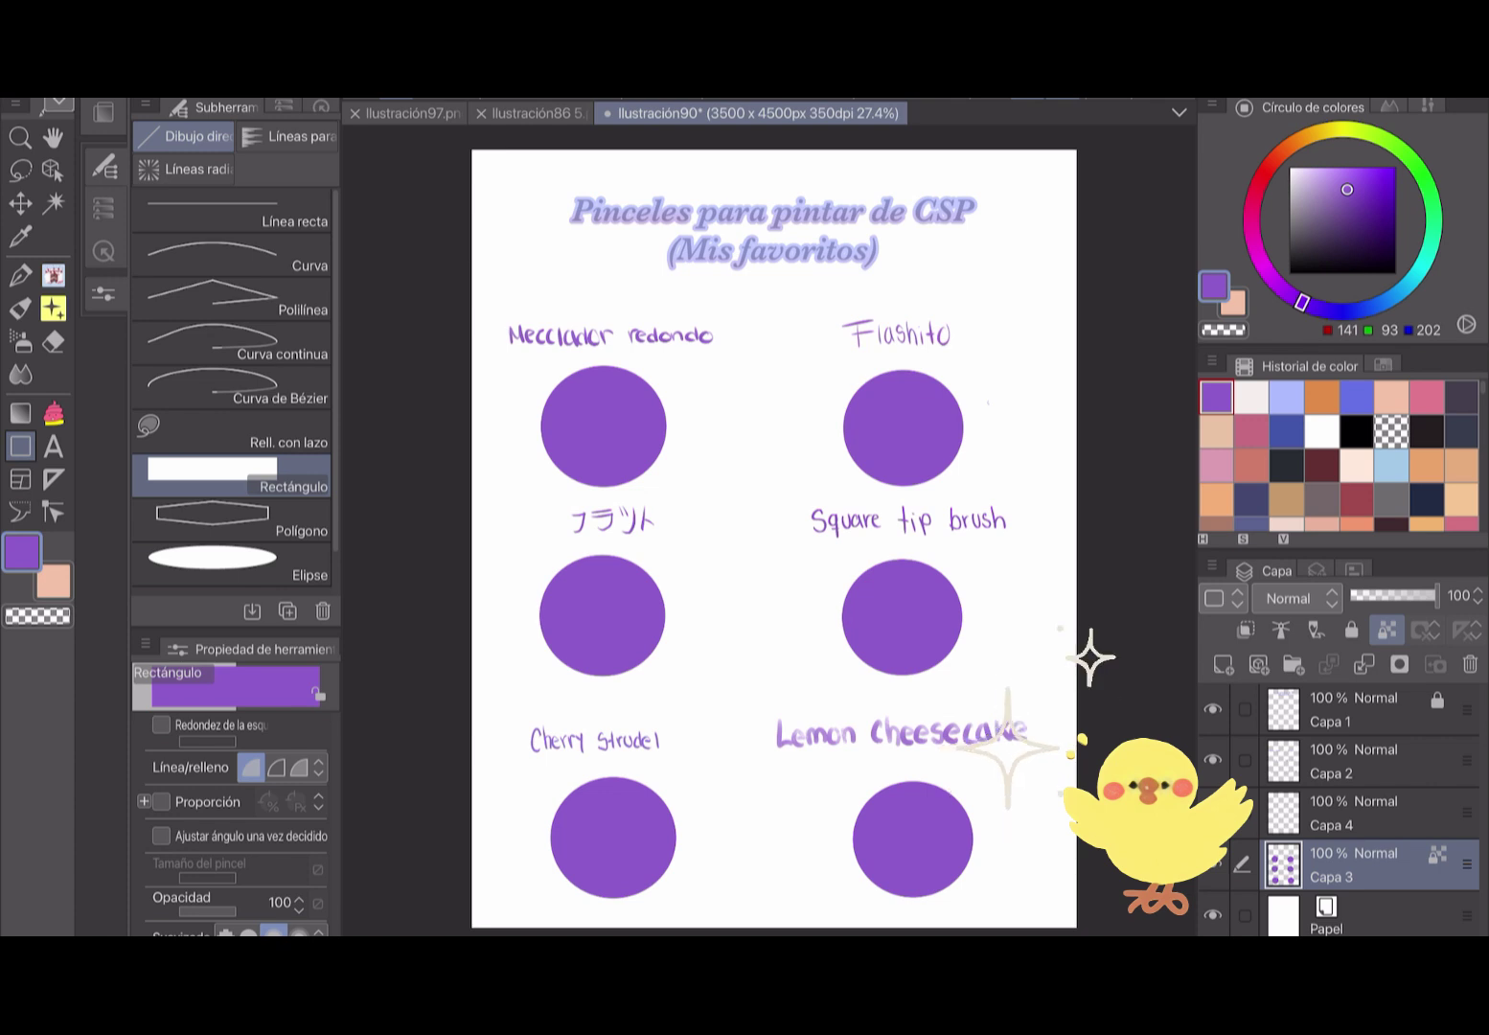
# Set up the Mezclador redondo brush with light blue (173, 187, 255) at size 30.6 for the circle under its label.
pyautogui.press('b')
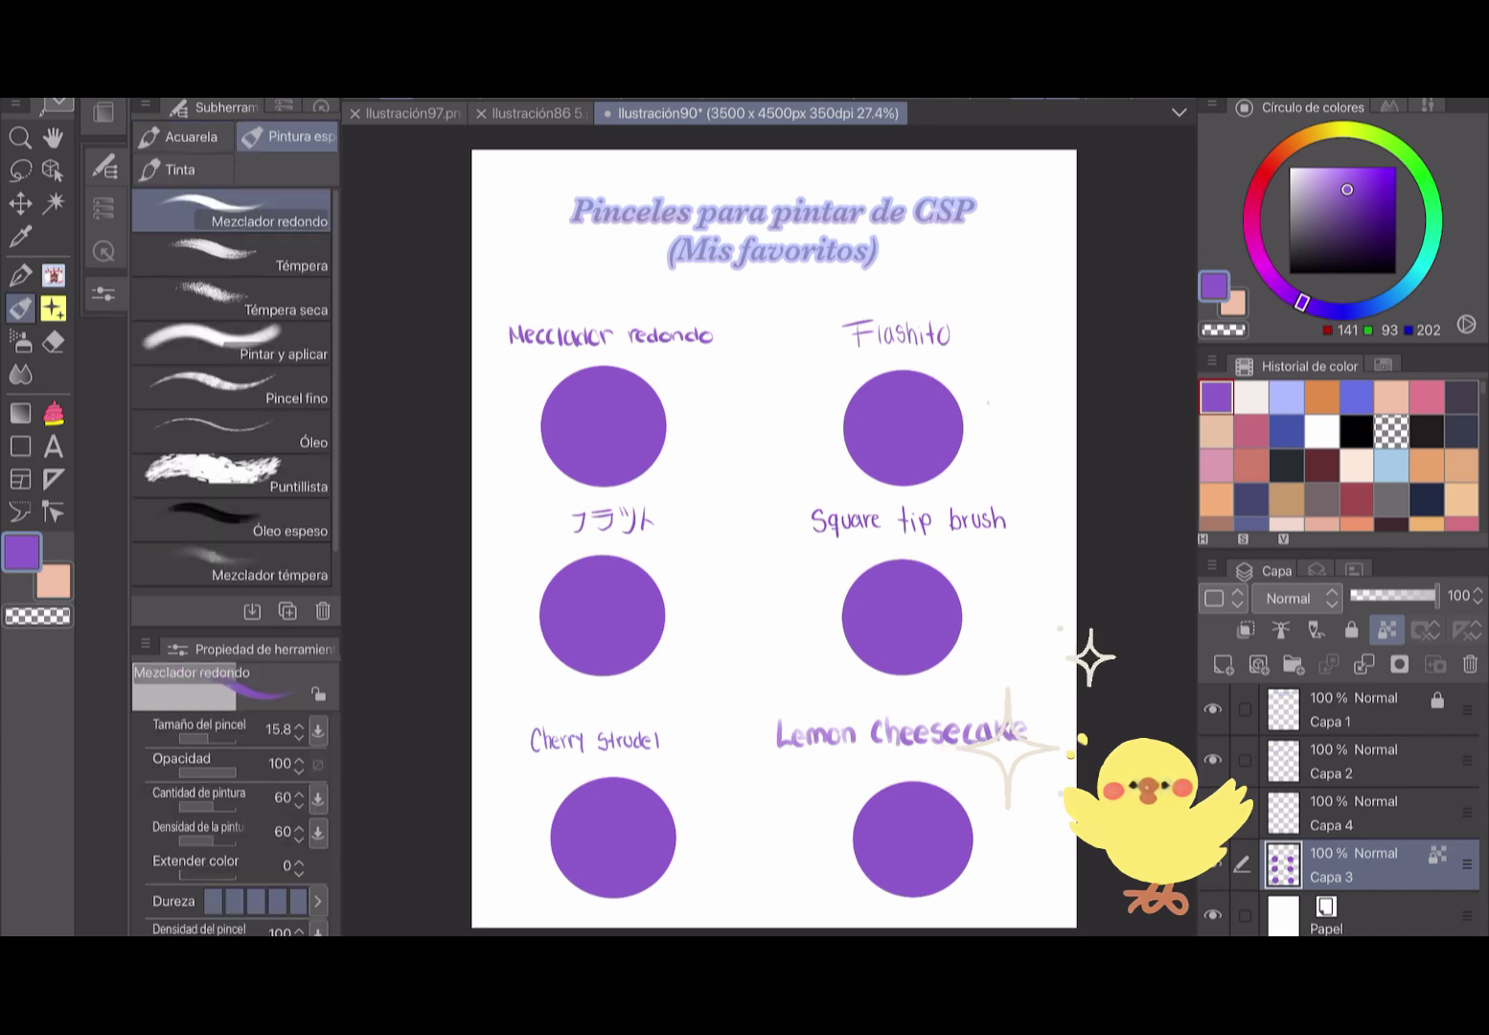
pyautogui.scroll(5, 511, 313)
pyautogui.scroll(2, 608, 507)
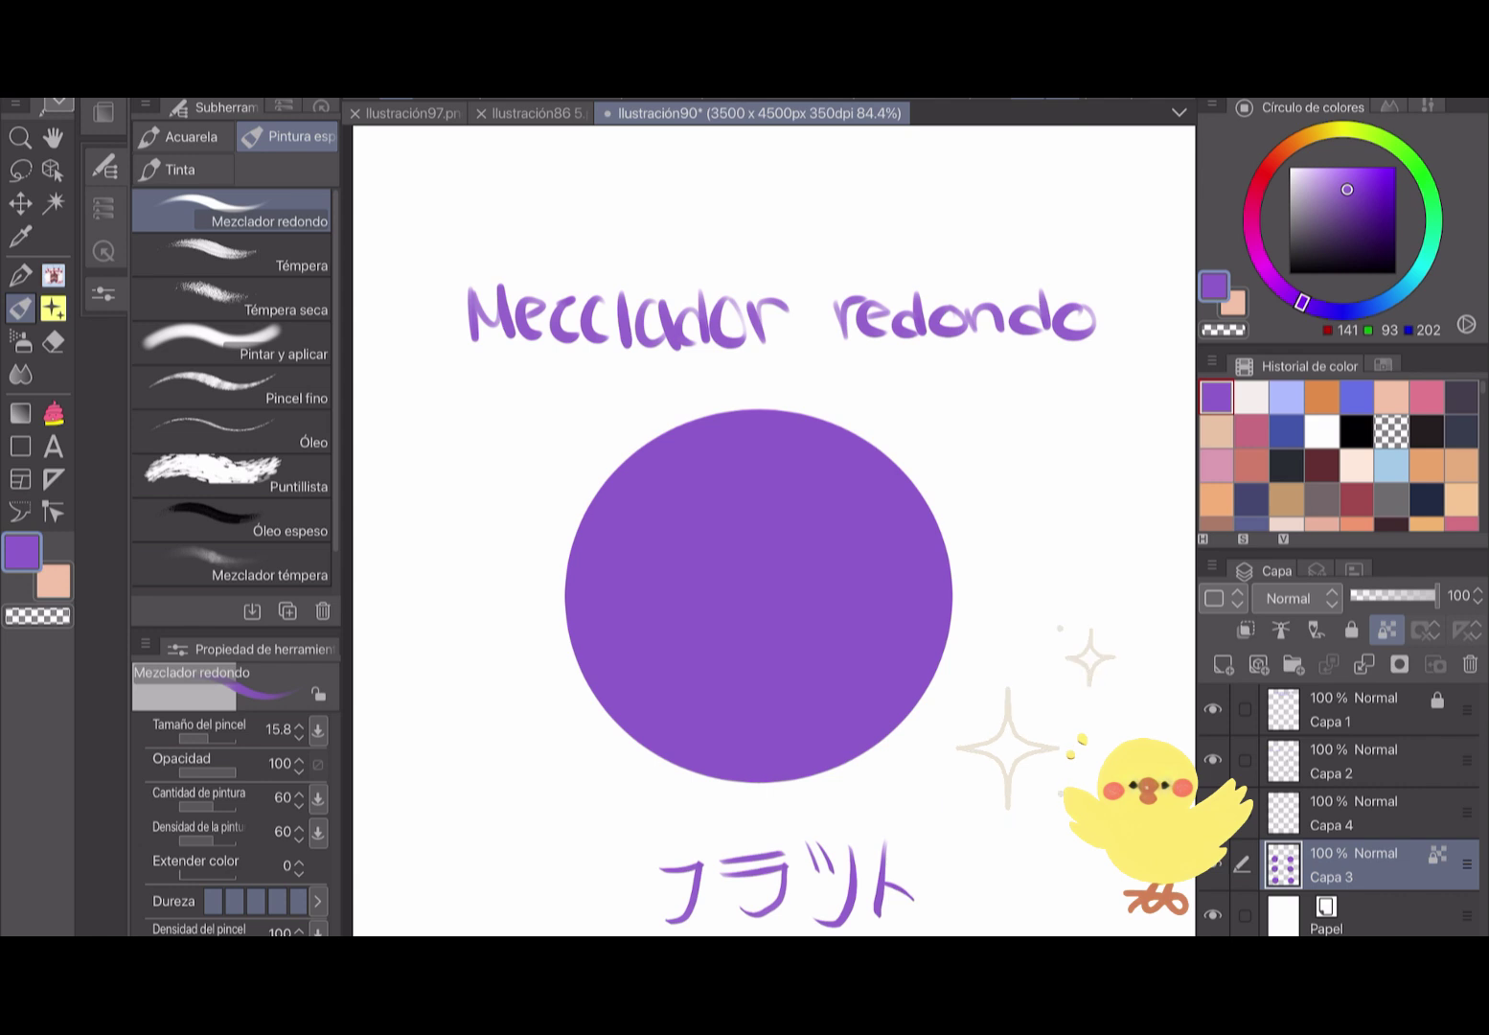
pyautogui.moveTo(747, 594); pyautogui.dragTo(728, 549)
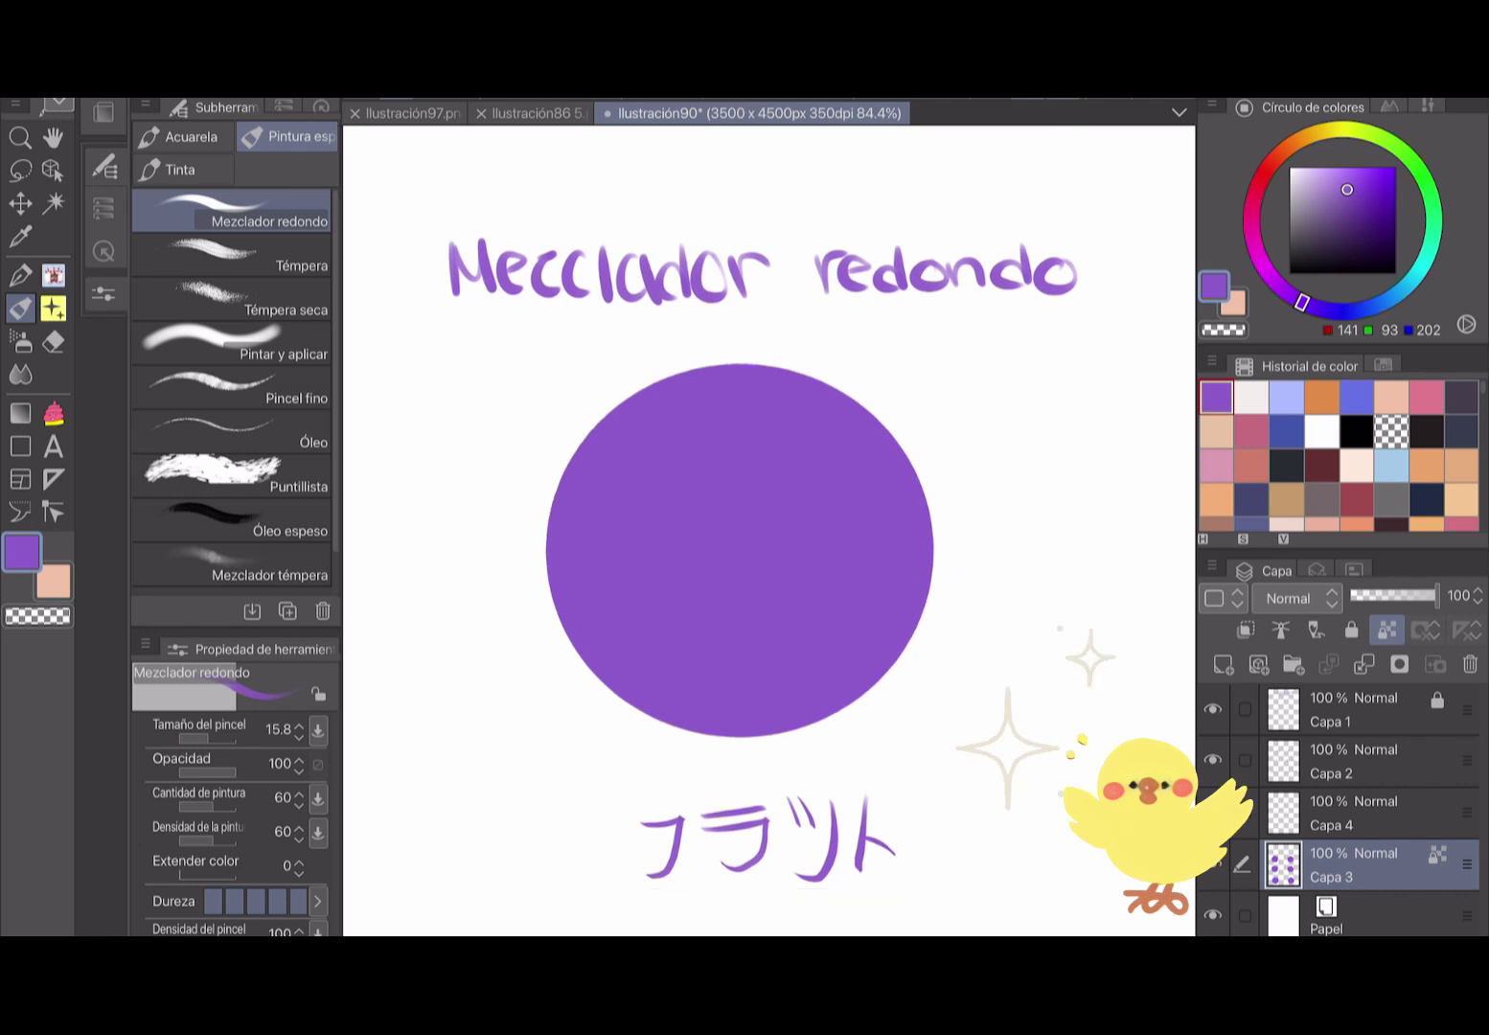
pyautogui.moveTo(196, 739); pyautogui.dragTo(218, 738)
pyautogui.click(1286, 395)
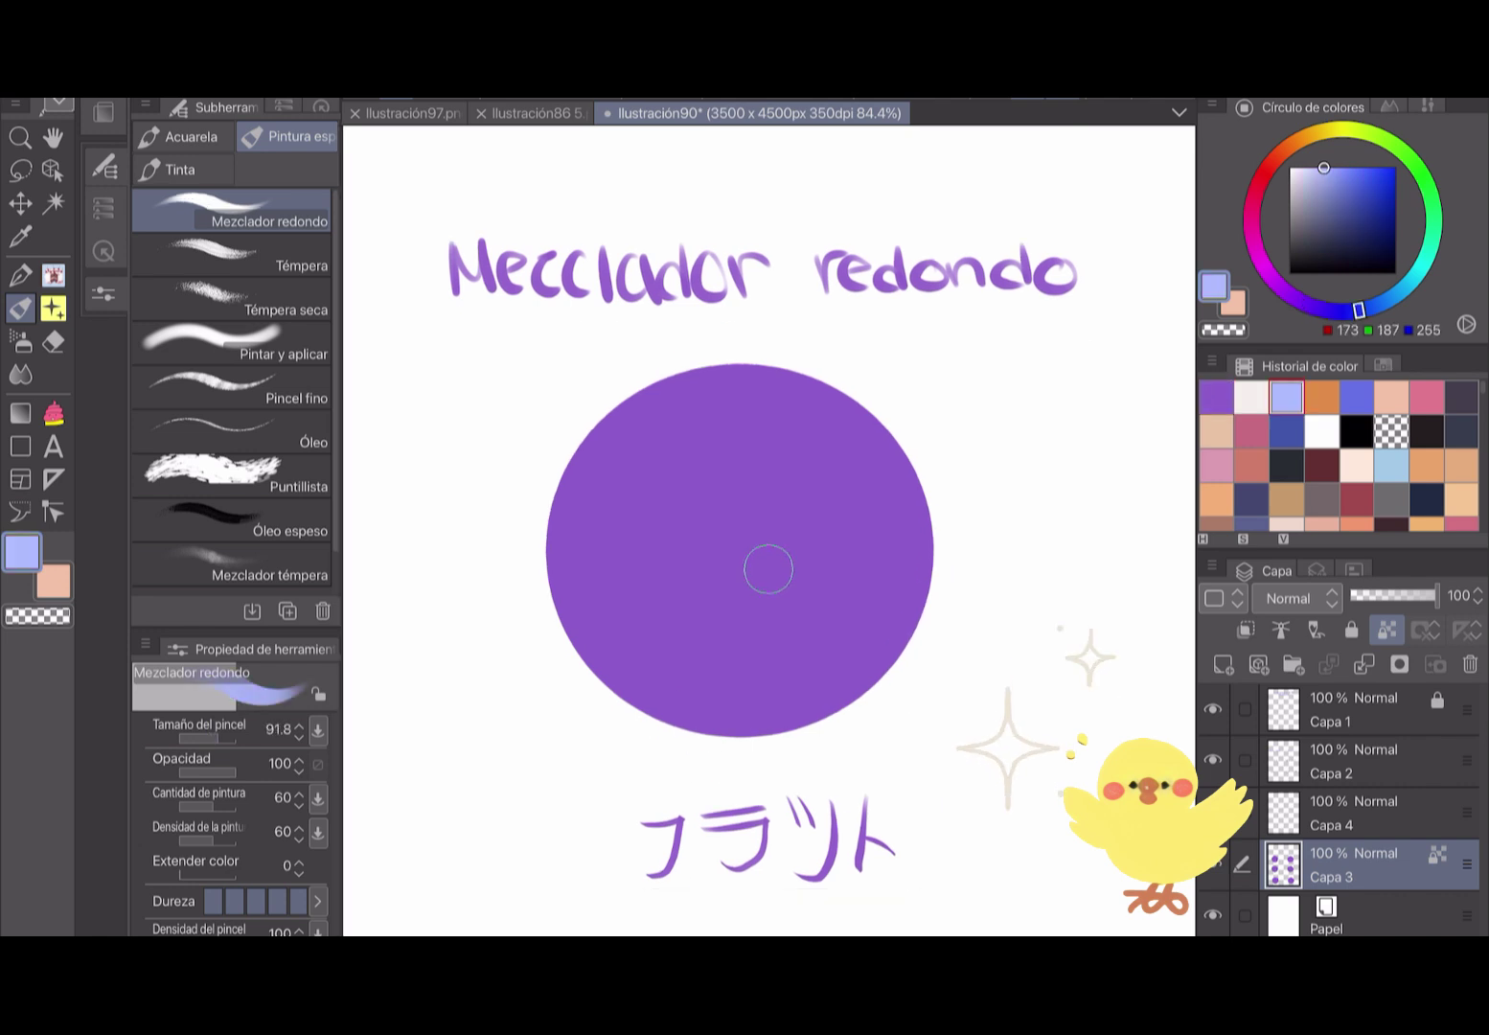
pyautogui.scroll(2, 768, 569)
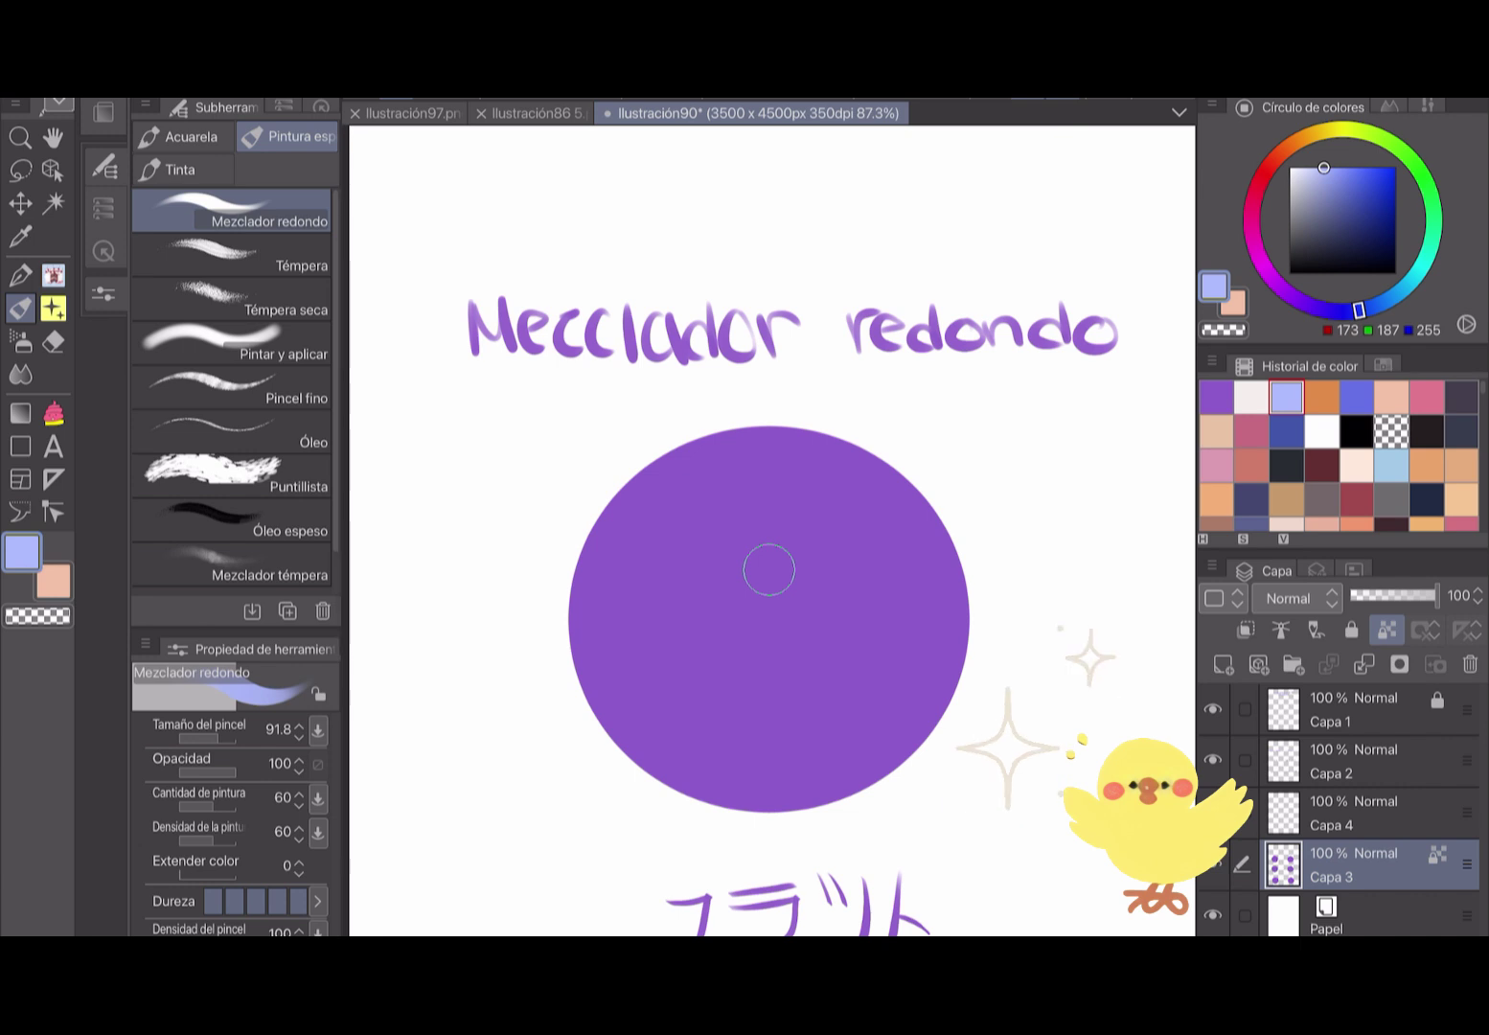
pyautogui.moveTo(768, 570)
pyautogui.mouseDown()
pyautogui.moveTo(886, 568)
pyautogui.moveTo(768, 568)
pyautogui.mouseUp()
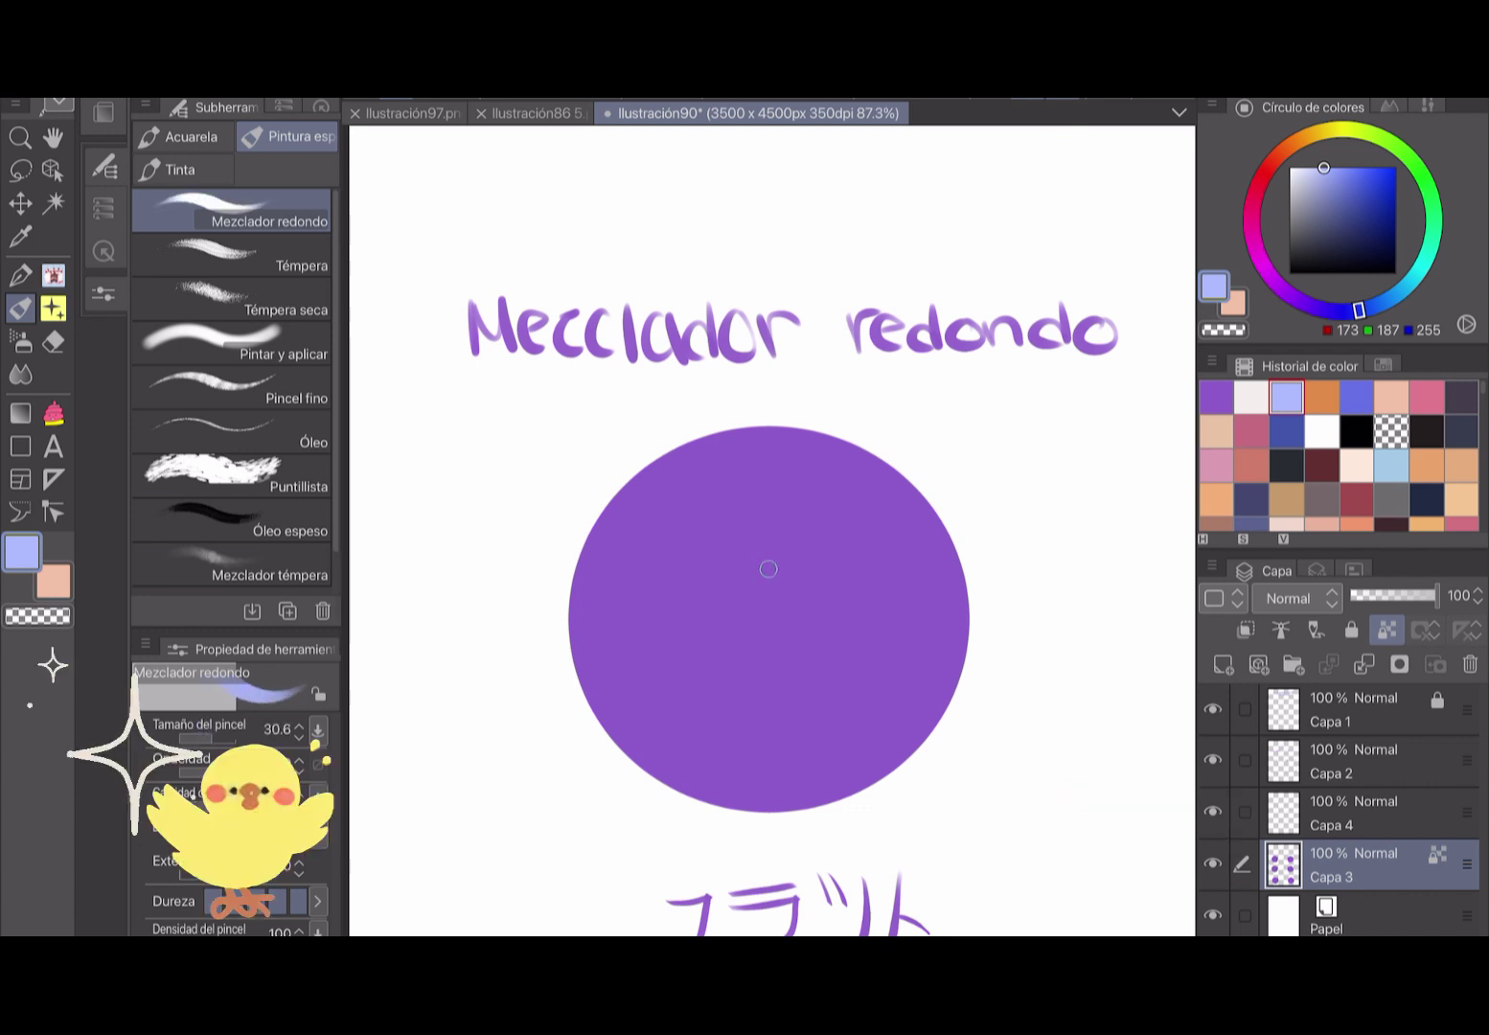
# Paint two short vertical light blue strokes on the circle's upper half, hiding the Papel layer for the second and restoring it.
pyautogui.moveTo(692, 496); pyautogui.dragTo(690, 546)
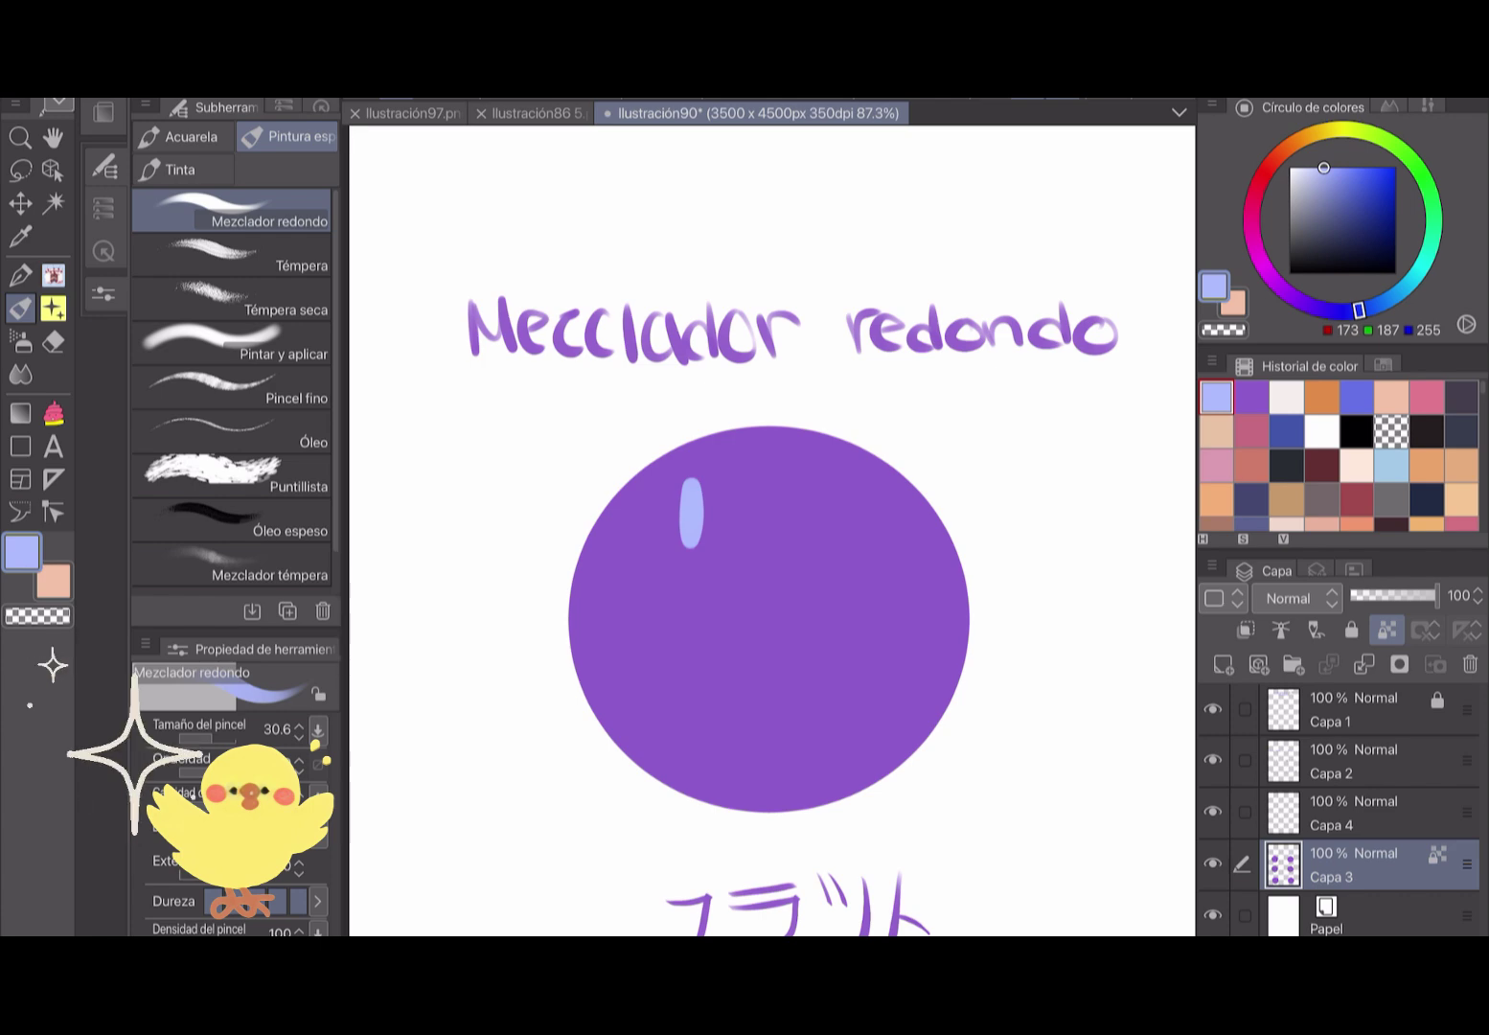
pyautogui.click(1211, 915)
pyautogui.moveTo(819, 490); pyautogui.dragTo(820, 541)
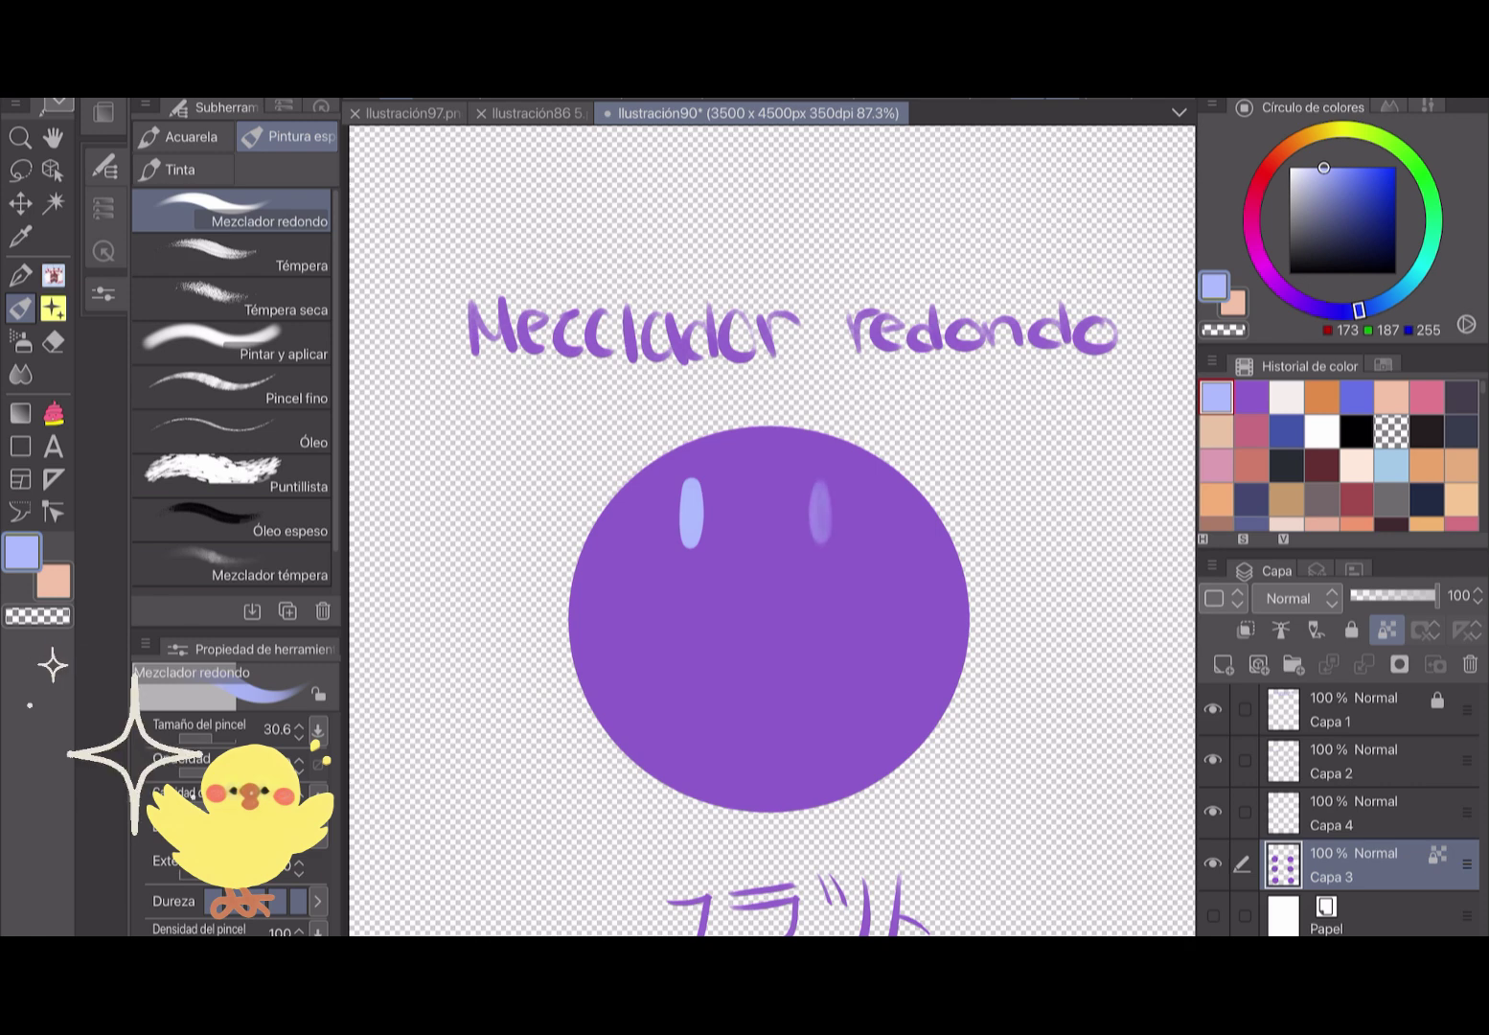
pyautogui.click(1212, 915)
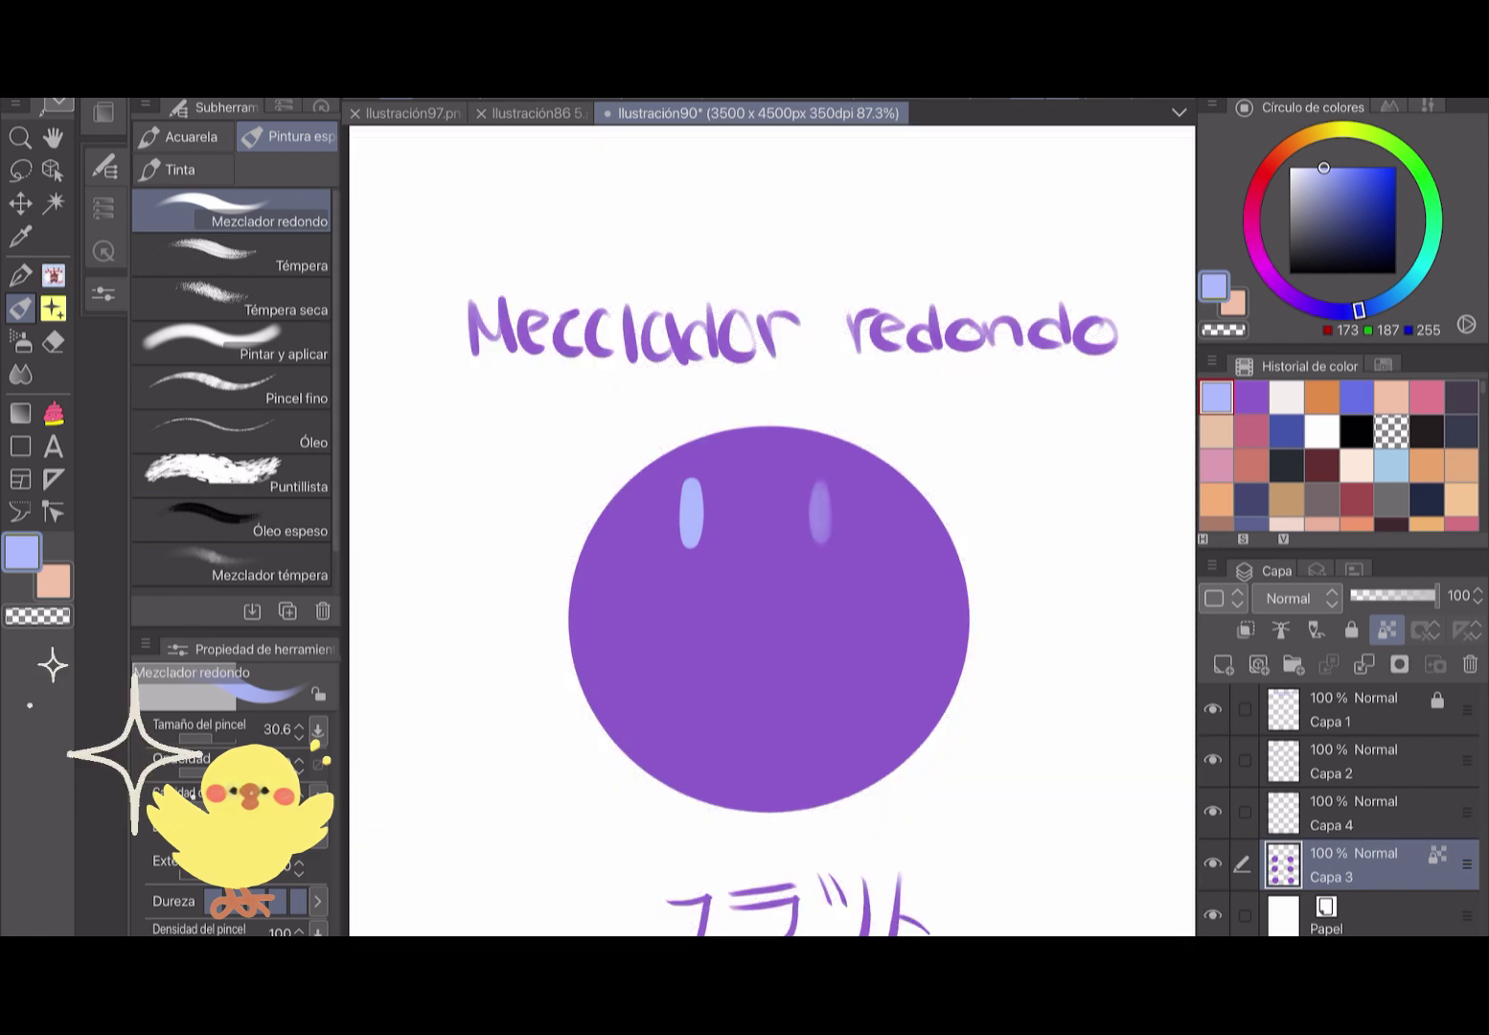
# Enlarge the brush to 91.8 and paint two round light blue spots on the circle's lower half.
pyautogui.press(']')
pyautogui.press(']')
pyautogui.moveTo(657, 659); pyautogui.dragTo(655, 636)
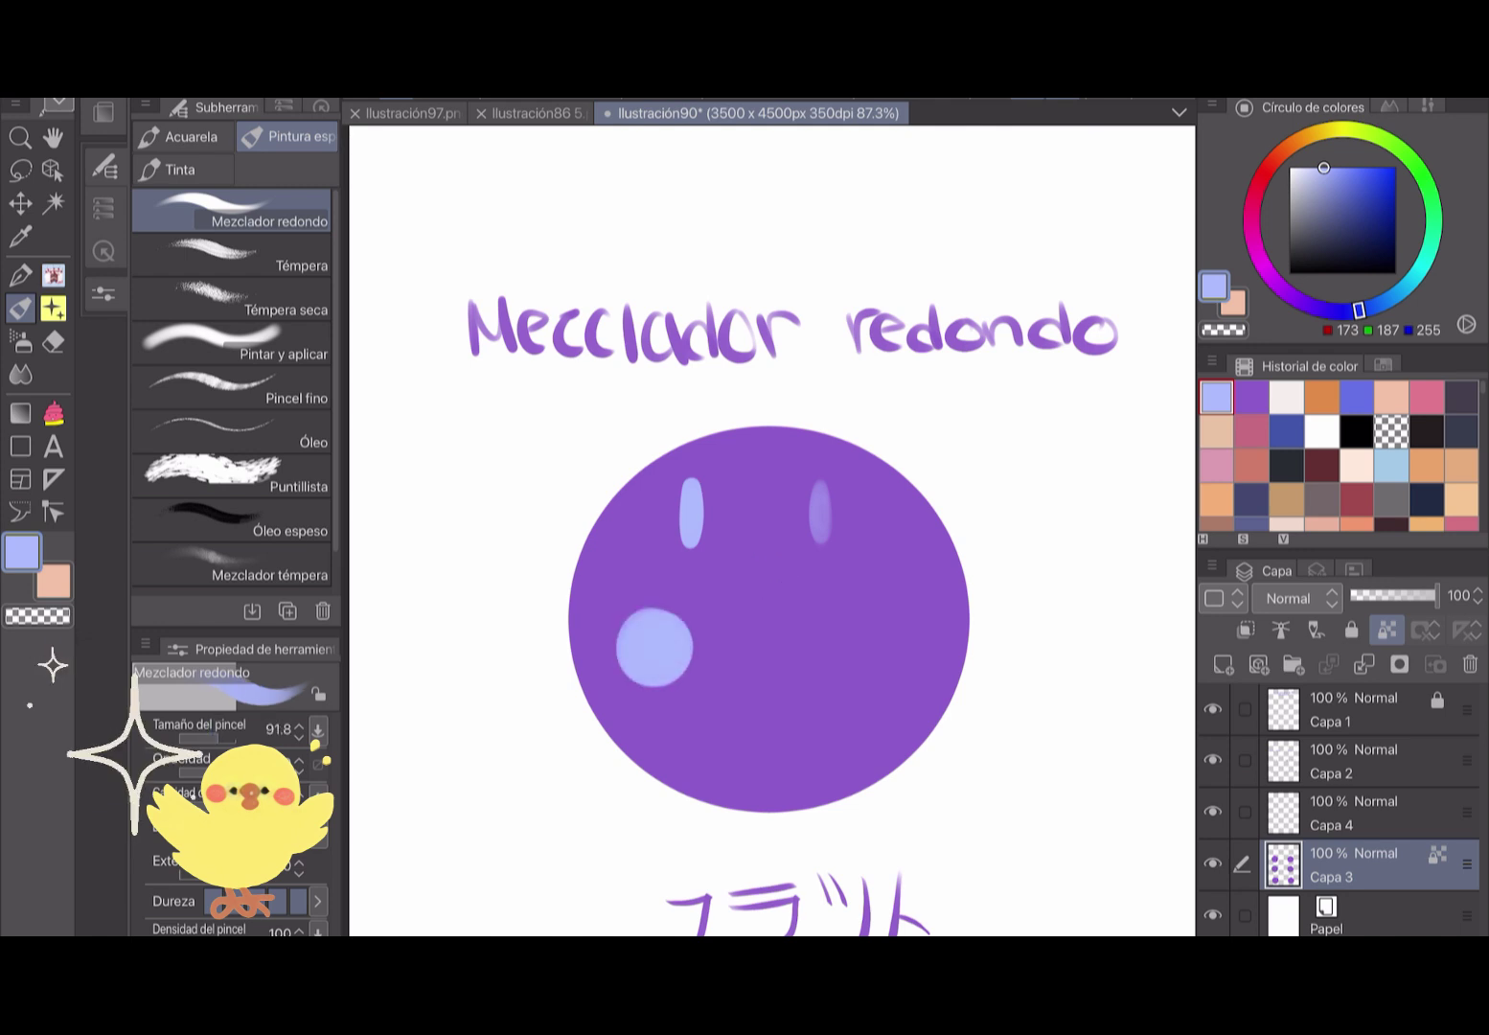
pyautogui.moveTo(826, 661)
pyautogui.mouseDown()
pyautogui.moveTo(848, 669)
pyautogui.moveTo(831, 637)
pyautogui.moveTo(841, 673)
pyautogui.moveTo(835, 637)
pyautogui.moveTo(848, 652)
pyautogui.mouseUp()
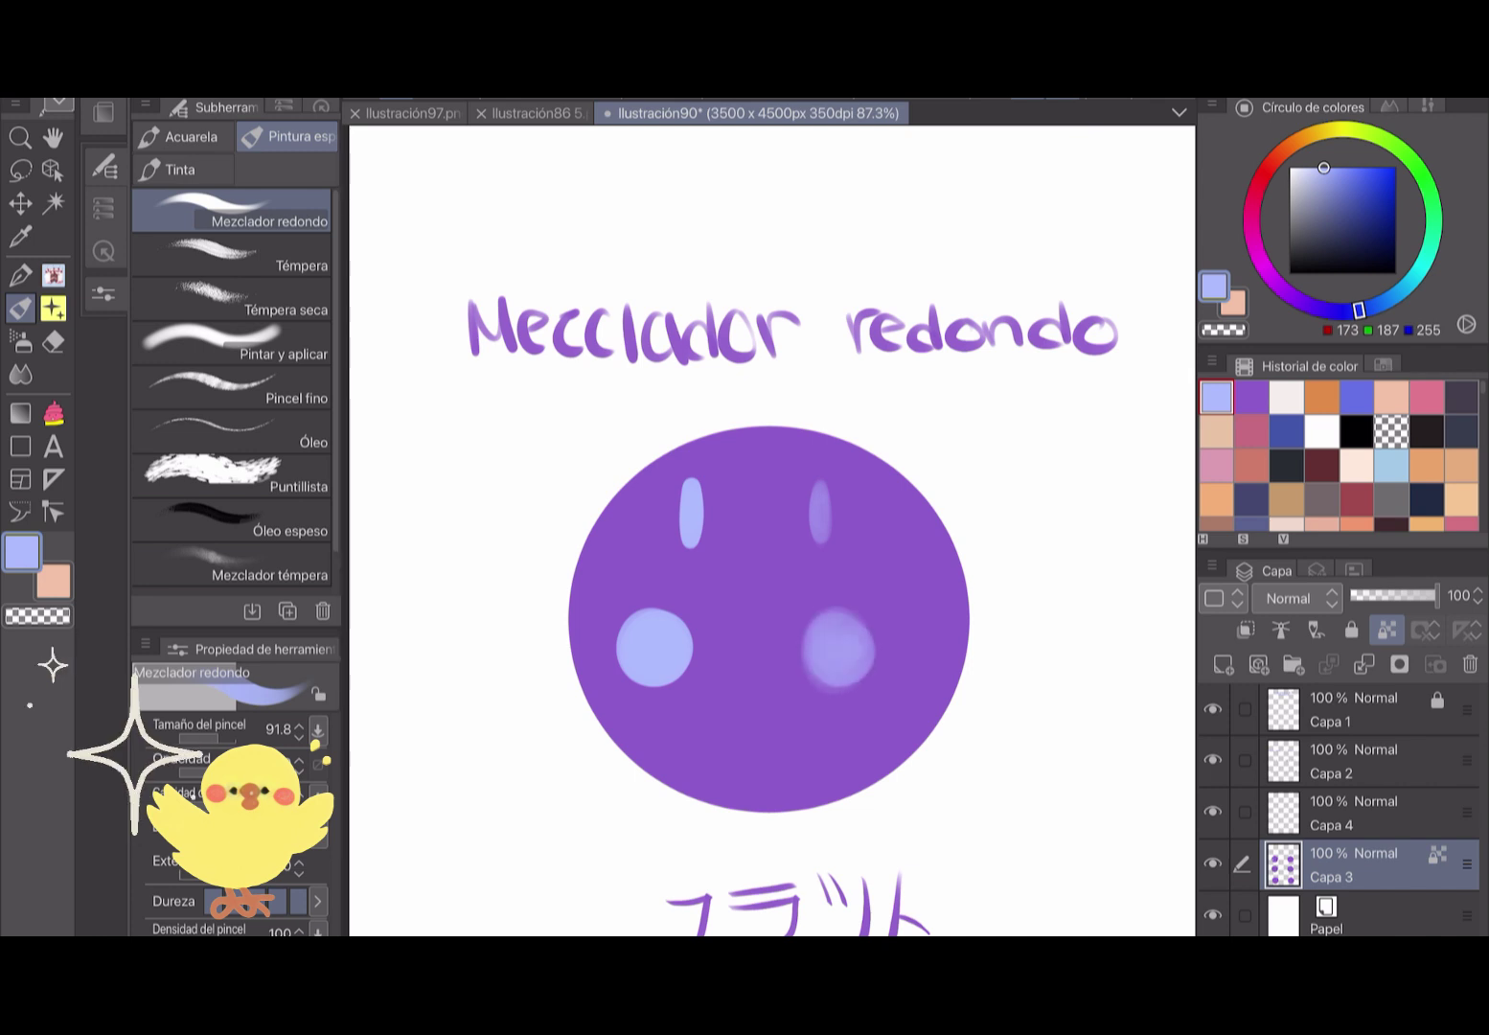
# Widen and soften the edges of the circle's left light blue stroke and left spot, enlarging the brush between them.
pyautogui.moveTo(691, 484)
pyautogui.mouseDown()
pyautogui.moveTo(690, 541)
pyautogui.moveTo(692, 479)
pyautogui.moveTo(671, 537)
pyautogui.mouseUp()
pyautogui.press(']')
pyautogui.press(']')
pyautogui.press(']')
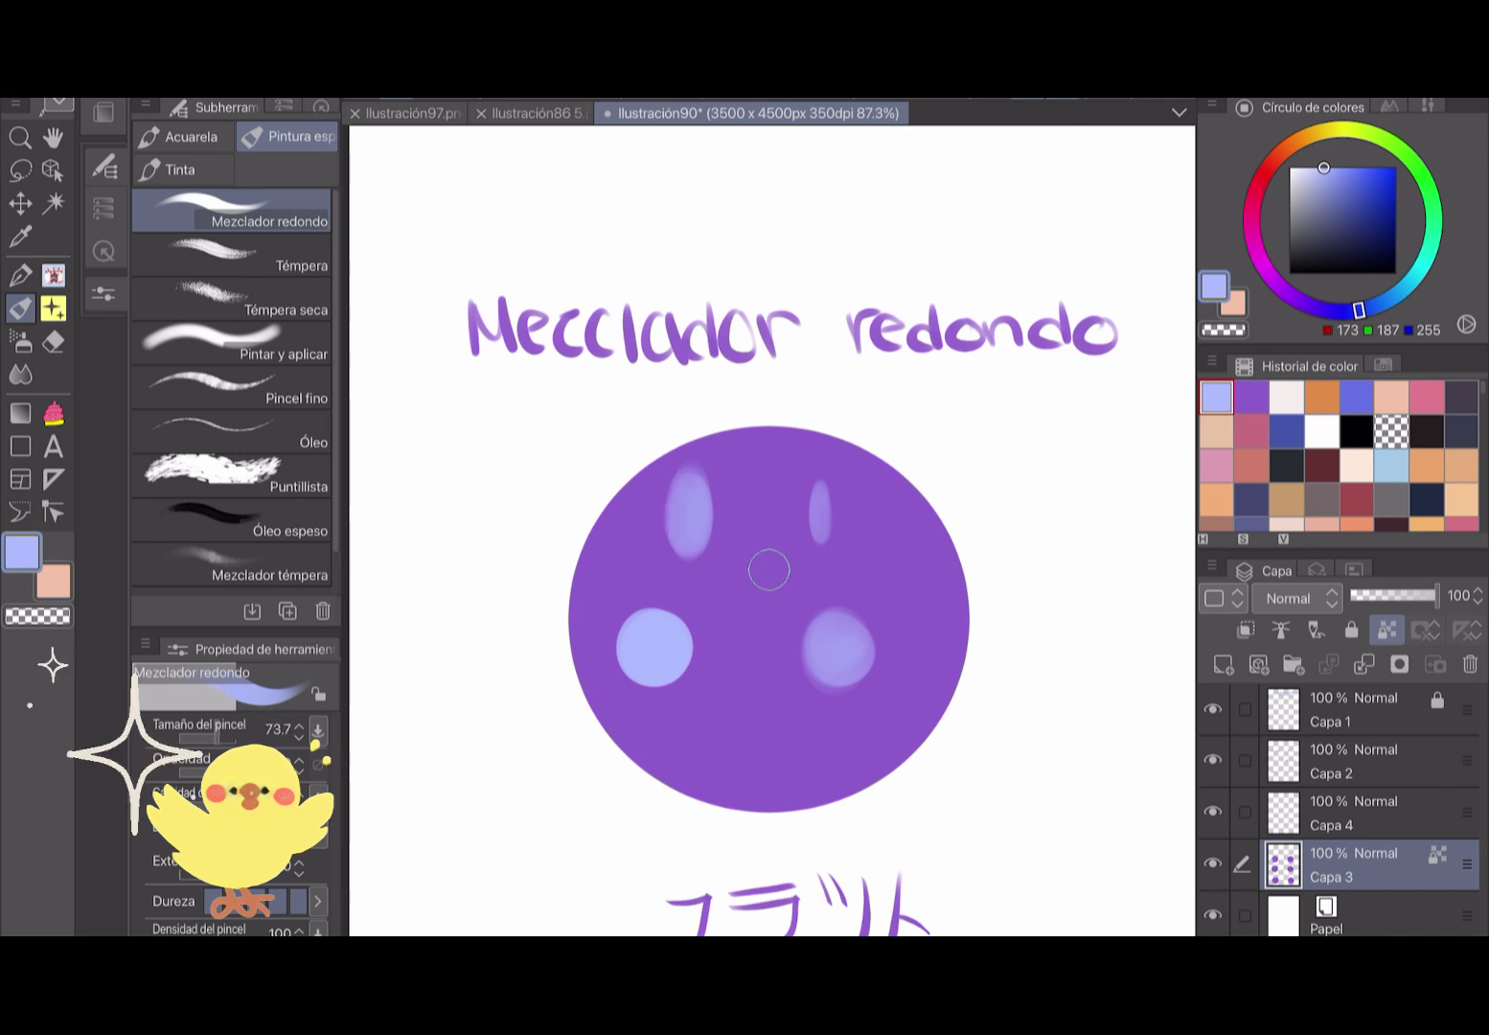
pyautogui.moveTo(674, 661)
pyautogui.mouseDown()
pyautogui.moveTo(654, 644)
pyautogui.moveTo(637, 697)
pyautogui.moveTo(610, 599)
pyautogui.moveTo(618, 633)
pyautogui.mouseUp()
# Paint orange (223, 139, 72) along the left and right sides of the circle at brush size 221.4.
pyautogui.click(1321, 396)
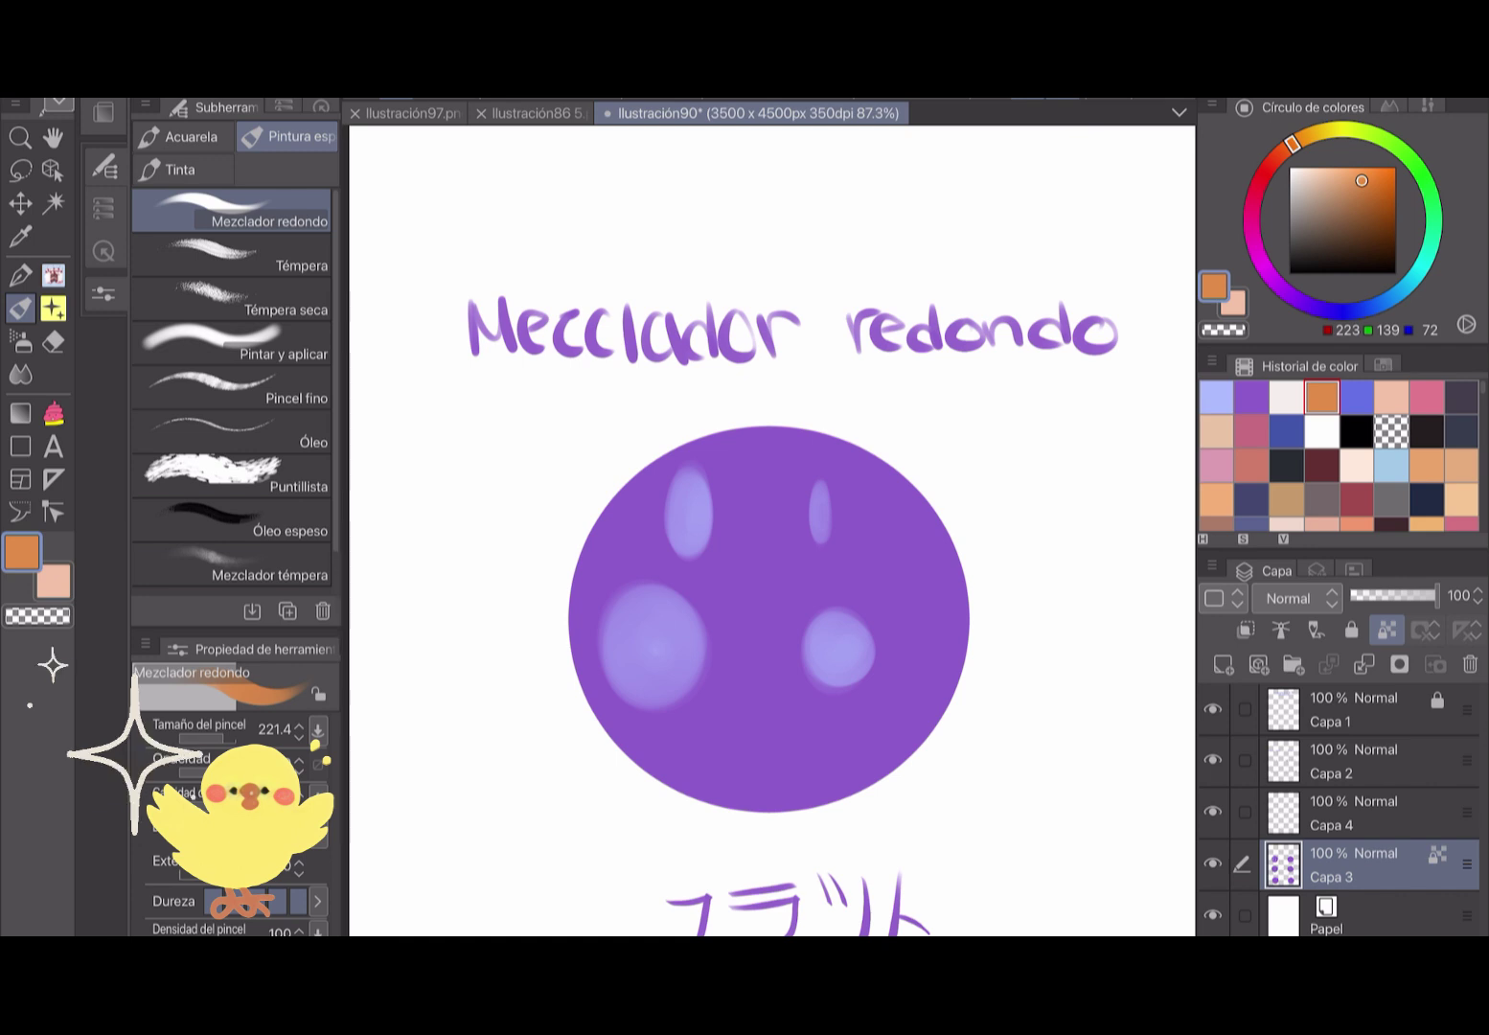
pyautogui.moveTo(661, 469); pyautogui.dragTo(650, 518)
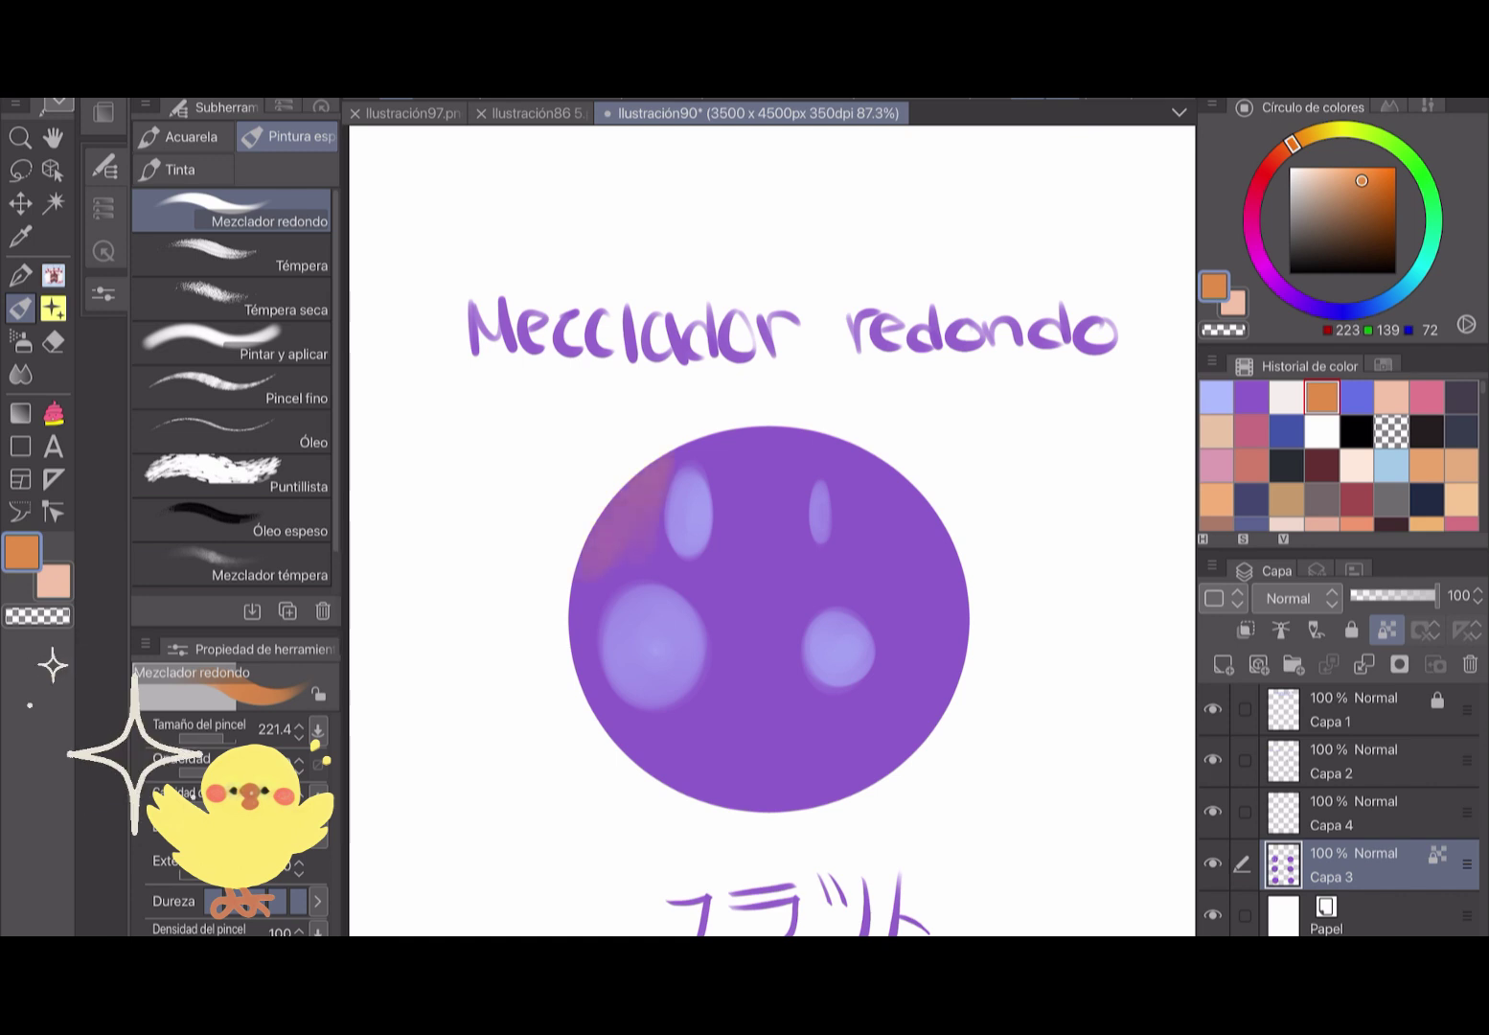
pyautogui.moveTo(604, 575); pyautogui.dragTo(592, 728)
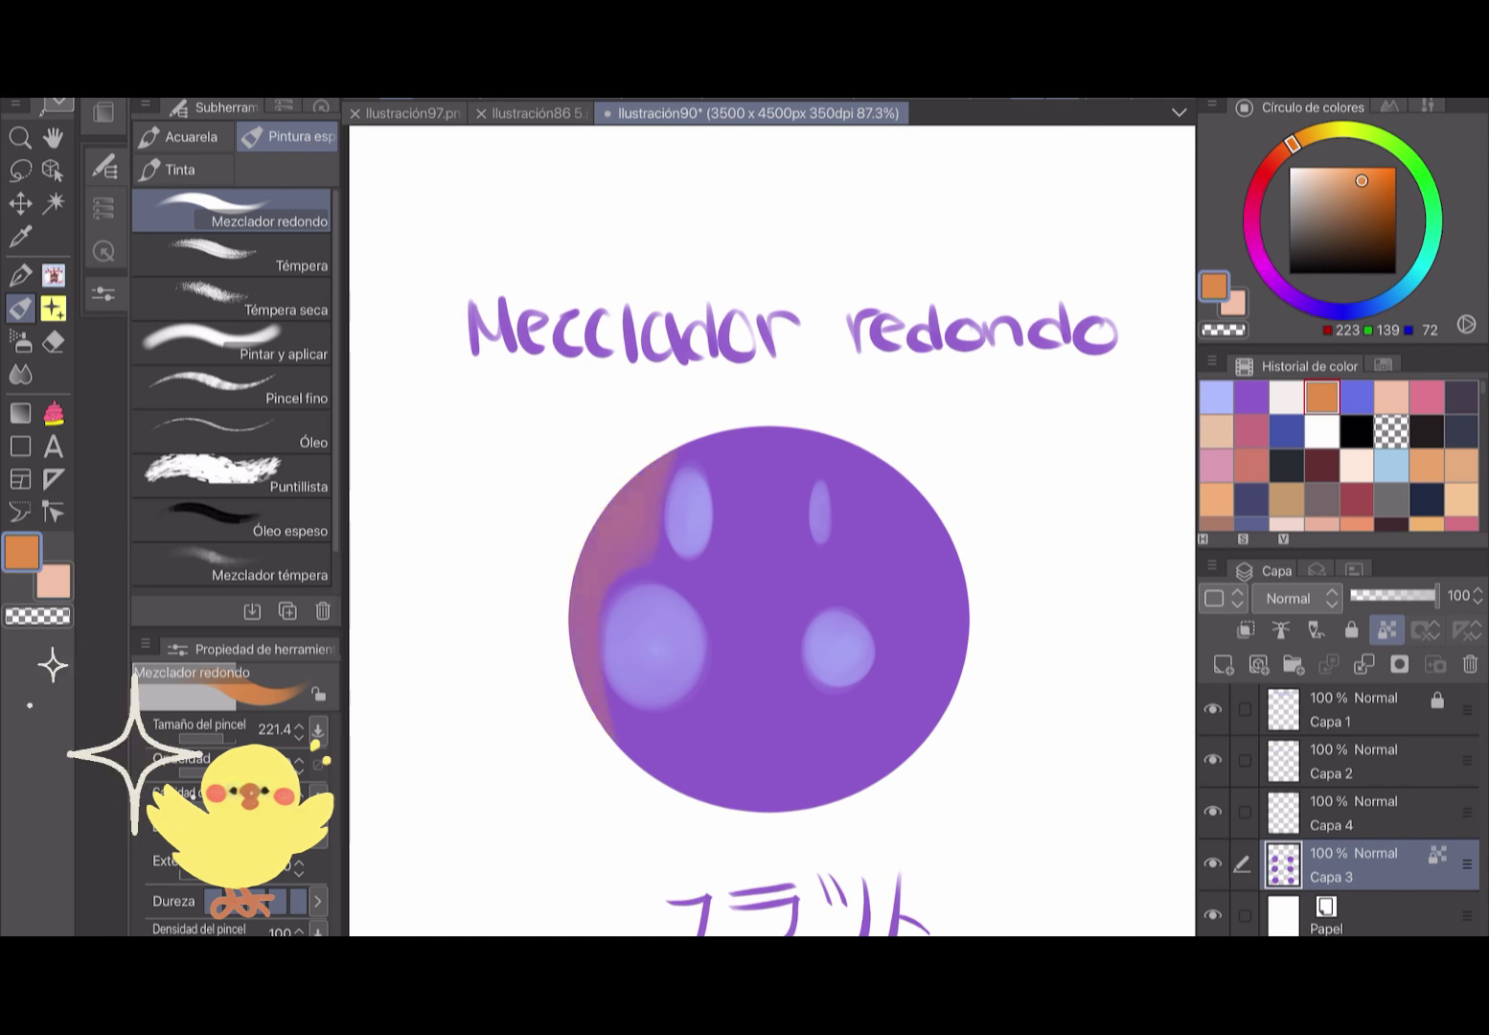
pyautogui.moveTo(883, 460)
pyautogui.mouseDown()
pyautogui.moveTo(891, 671)
pyautogui.moveTo(924, 756)
pyautogui.mouseUp()
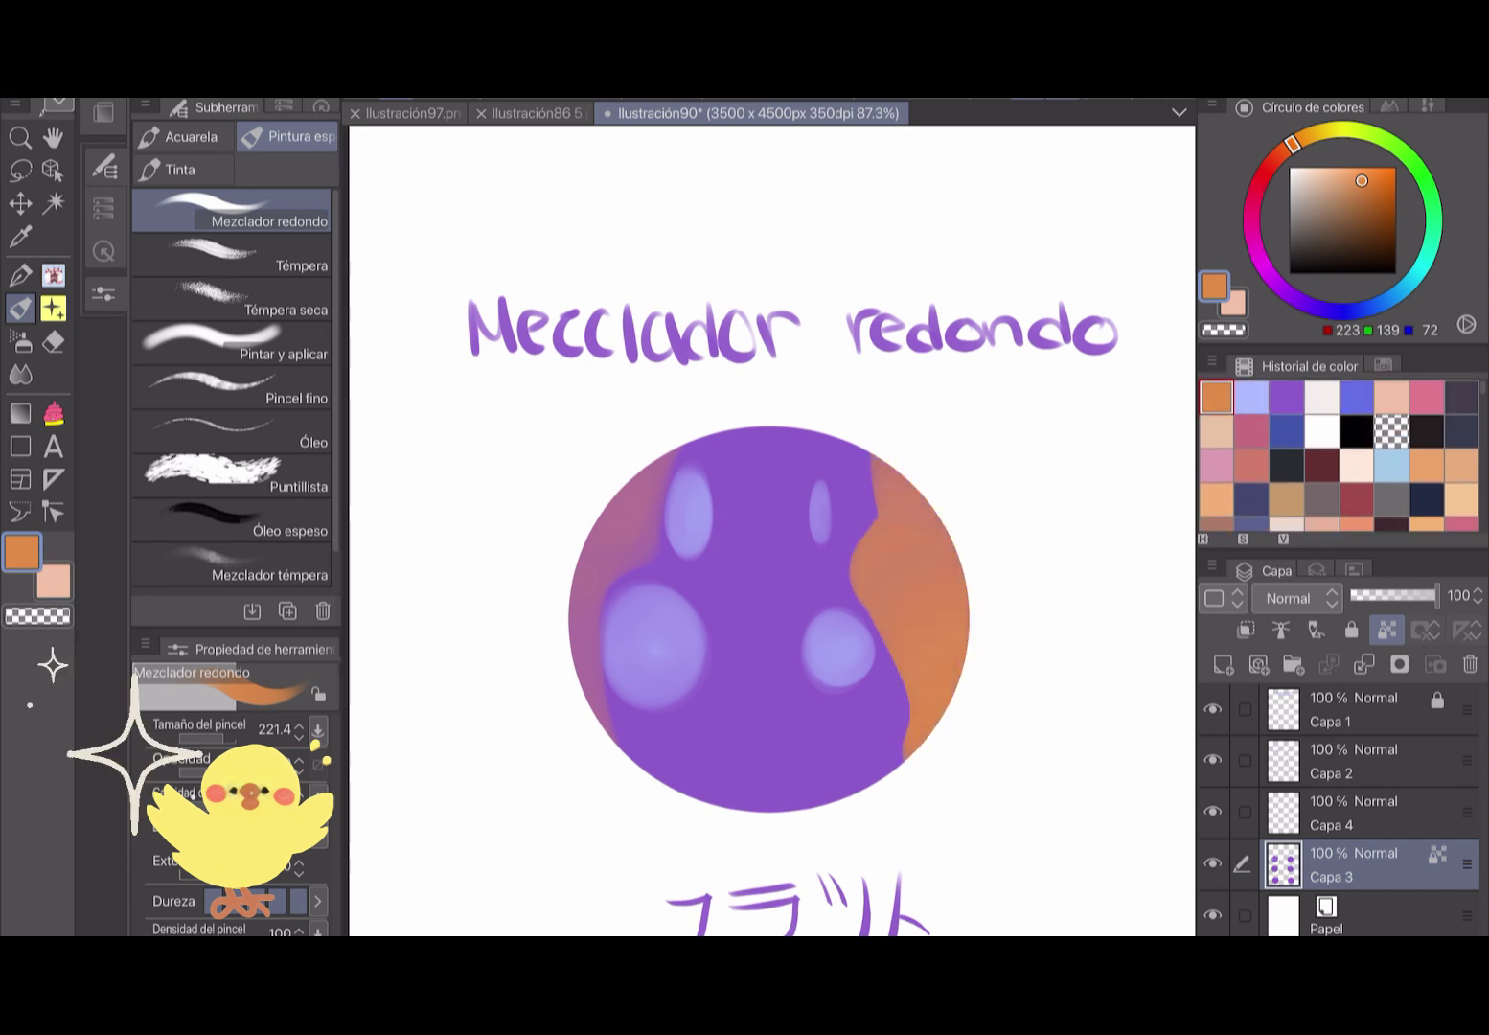
# Paint pink (223, 121, 141) over the orange sides and blend patches into the circle's bottom and top centre.
pyautogui.click(1425, 396)
pyautogui.moveTo(656, 484); pyautogui.dragTo(575, 632)
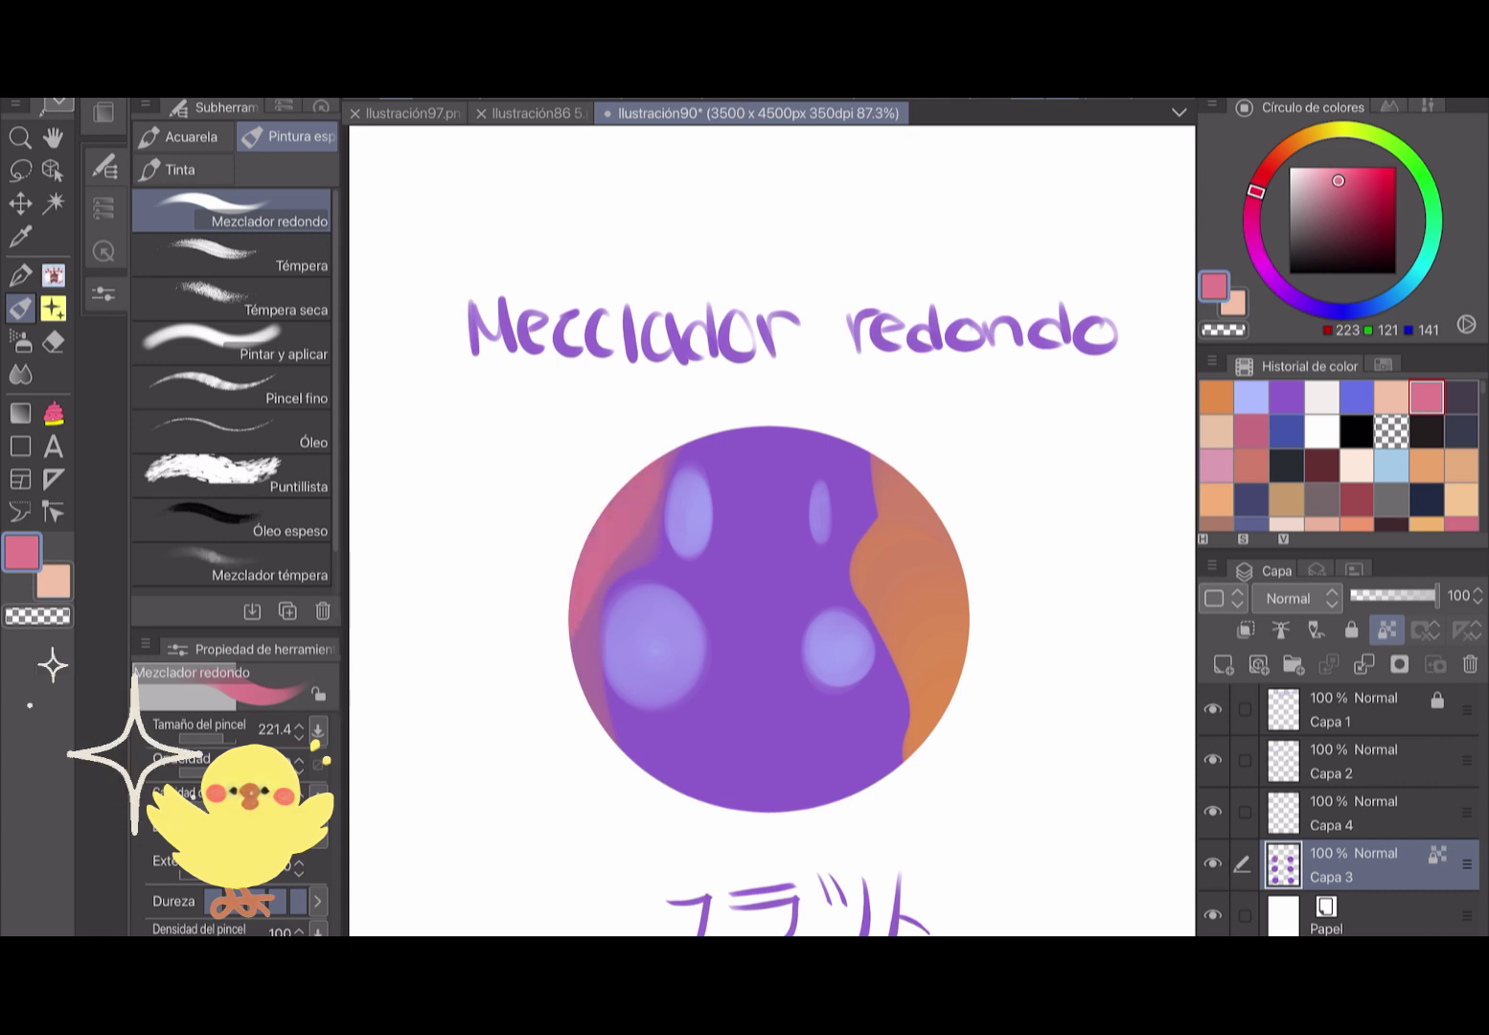
pyautogui.moveTo(601, 723)
pyautogui.mouseDown()
pyautogui.moveTo(685, 450)
pyautogui.moveTo(618, 743)
pyautogui.mouseUp()
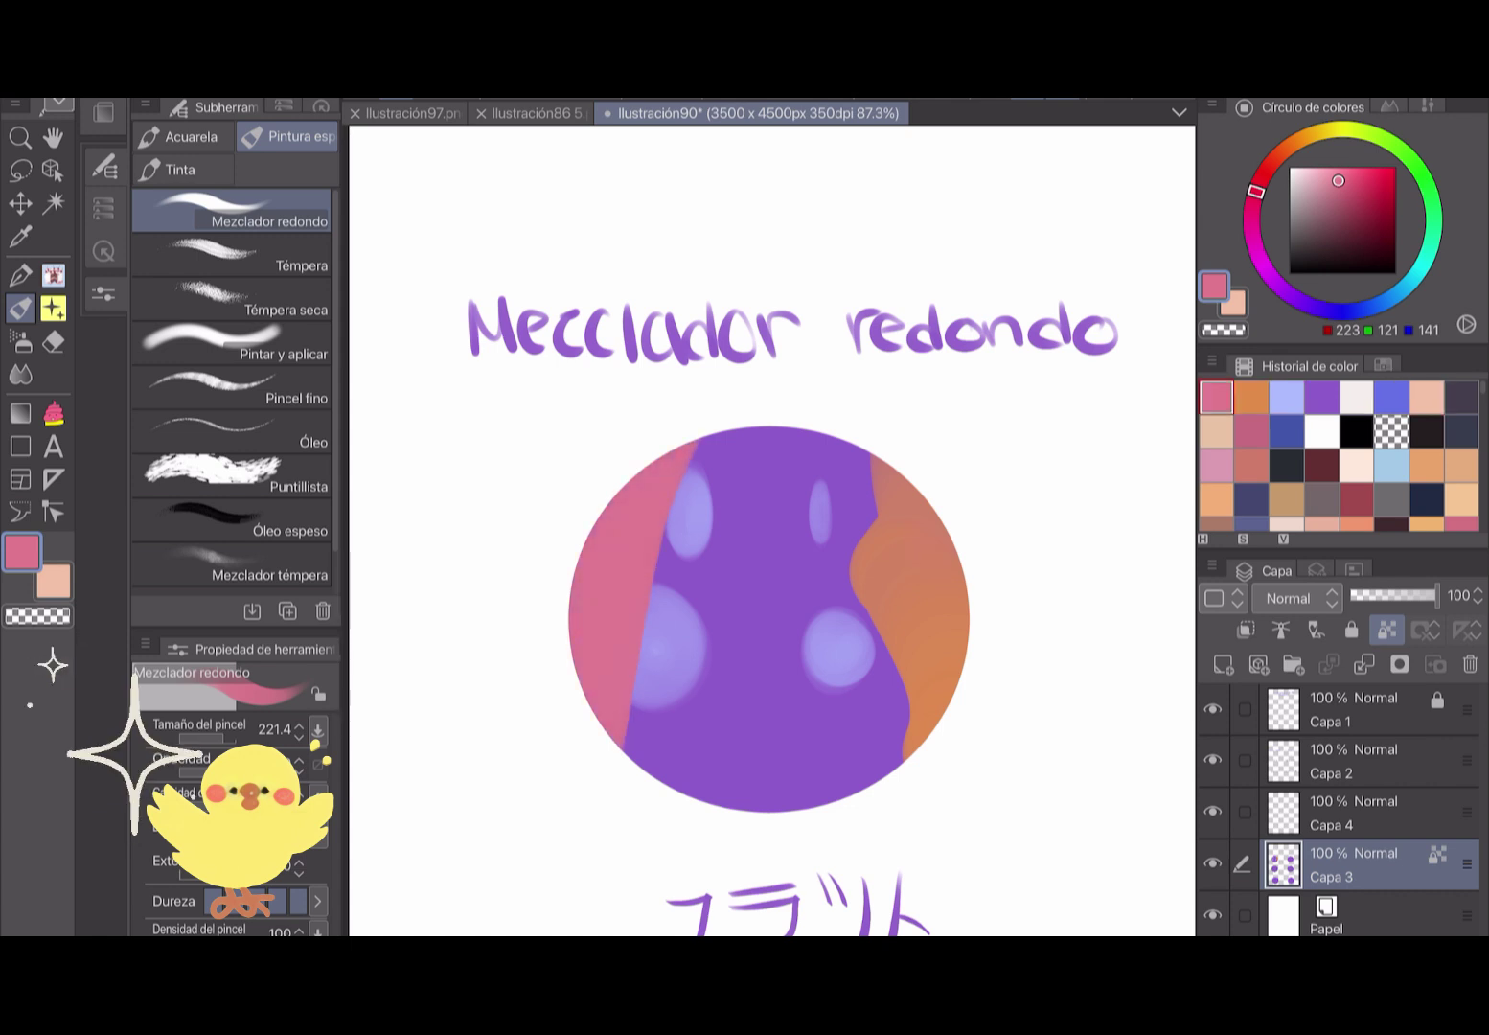
pyautogui.moveTo(906, 718); pyautogui.dragTo(905, 682)
pyautogui.moveTo(737, 795); pyautogui.dragTo(778, 680)
pyautogui.moveTo(793, 799); pyautogui.dragTo(814, 716)
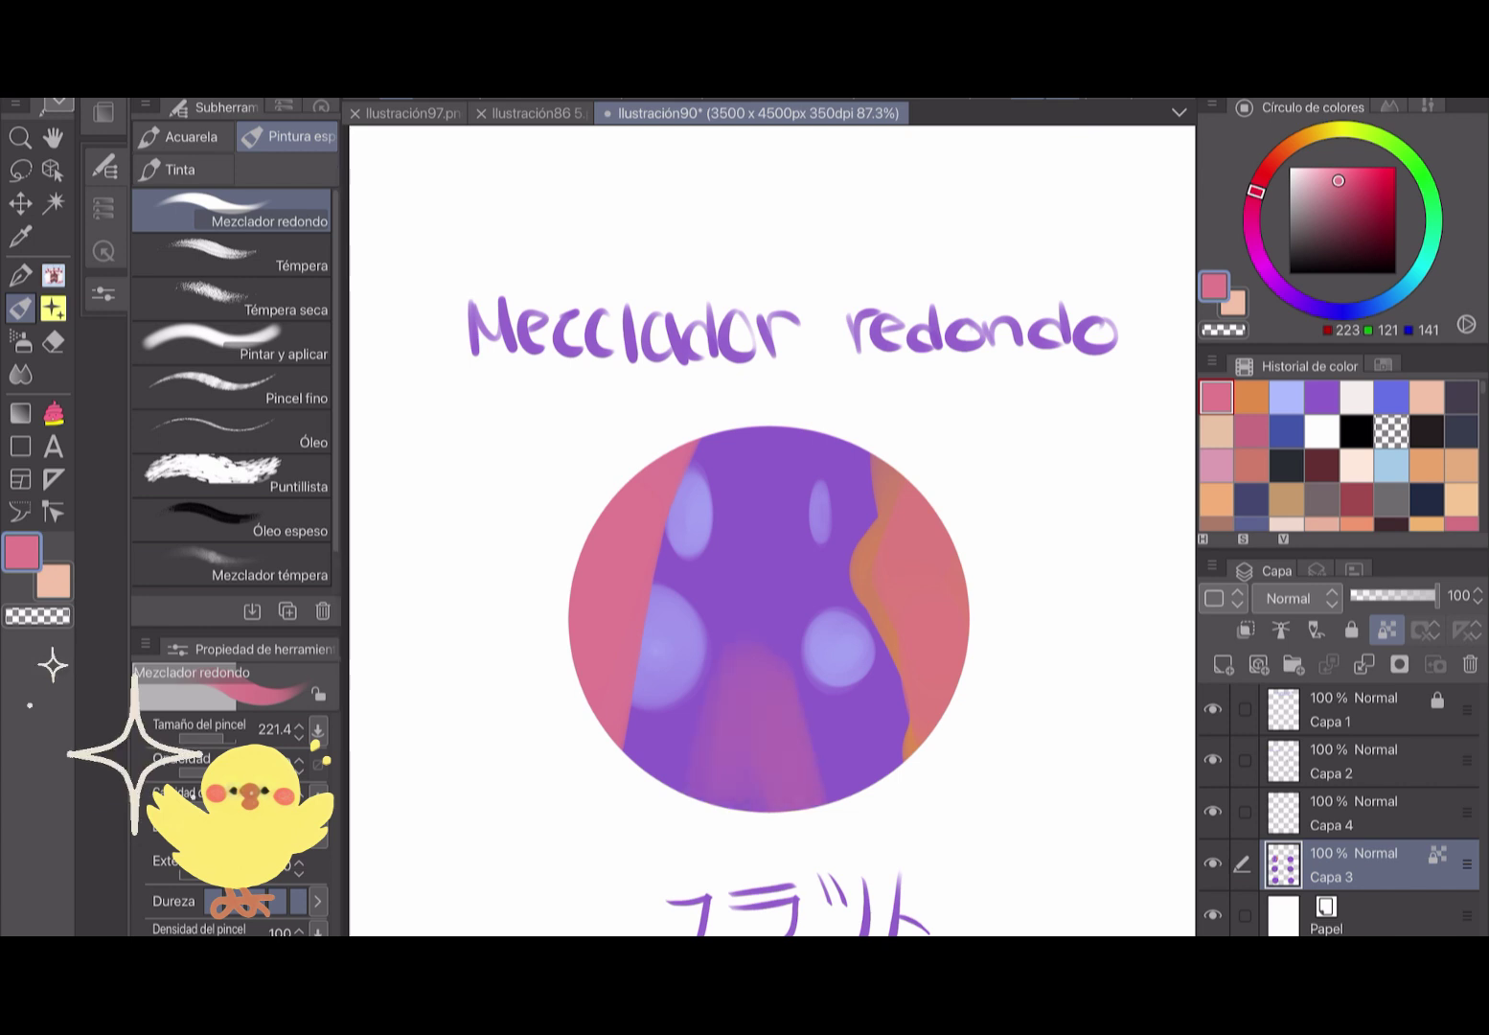
pyautogui.moveTo(757, 486); pyautogui.dragTo(762, 430)
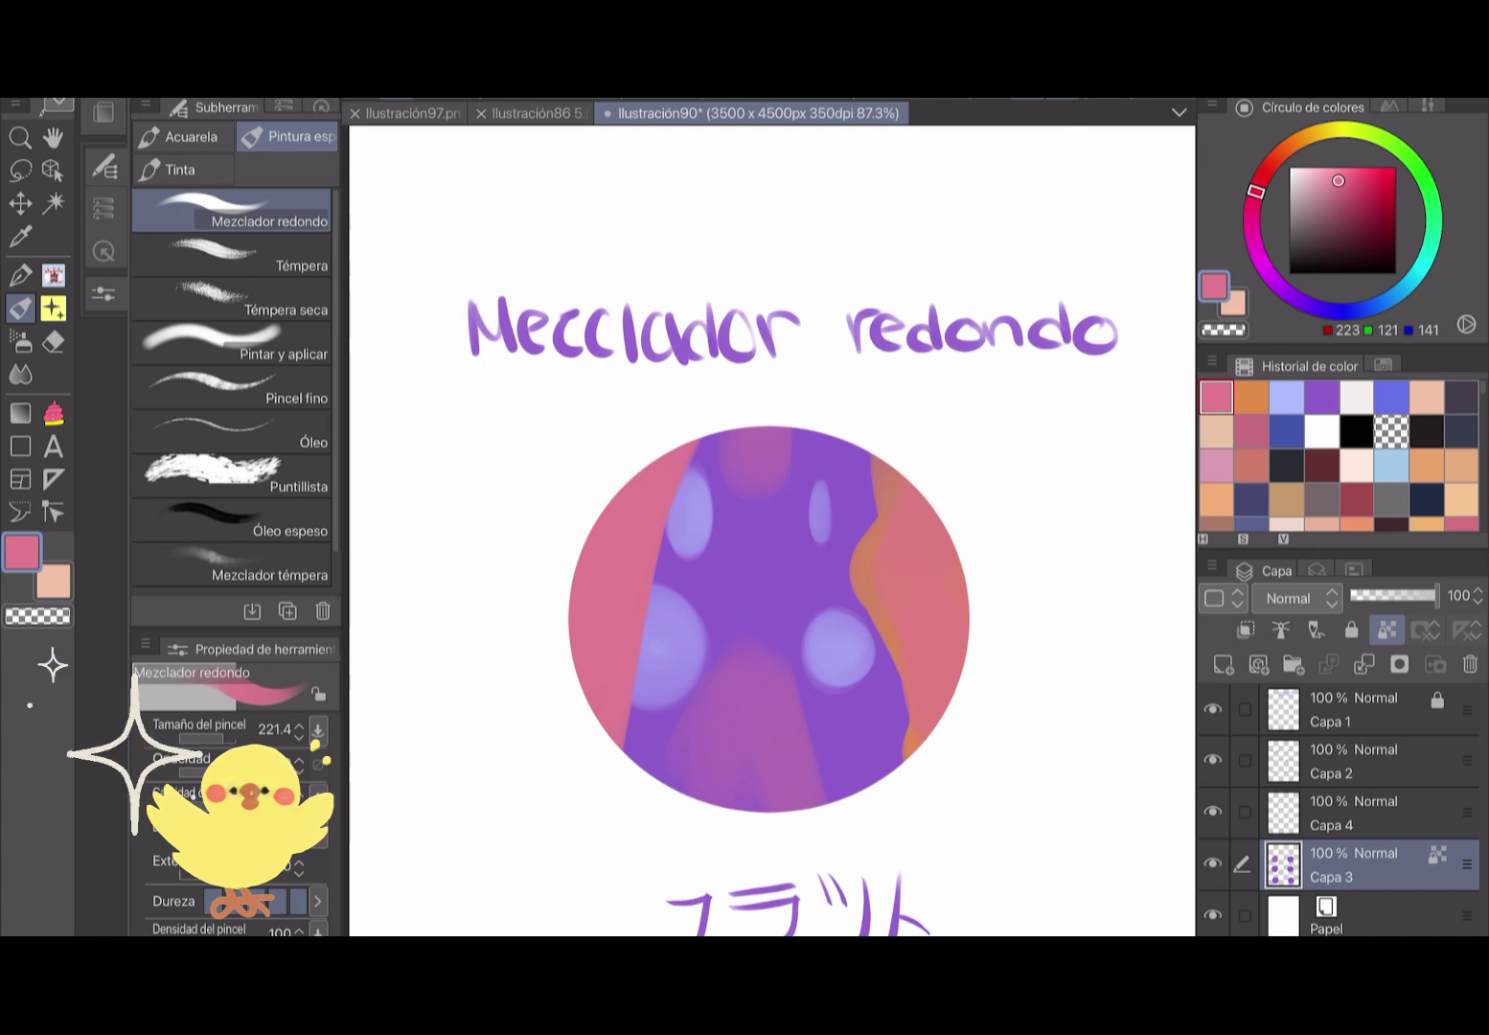
# Repaint the whole Mezclador redondo circle in purple (141, 93, 202), covering all the test strokes.
pyautogui.click(1321, 397)
pyautogui.moveTo(580, 575); pyautogui.dragTo(704, 445)
pyautogui.moveTo(575, 680); pyautogui.dragTo(709, 513)
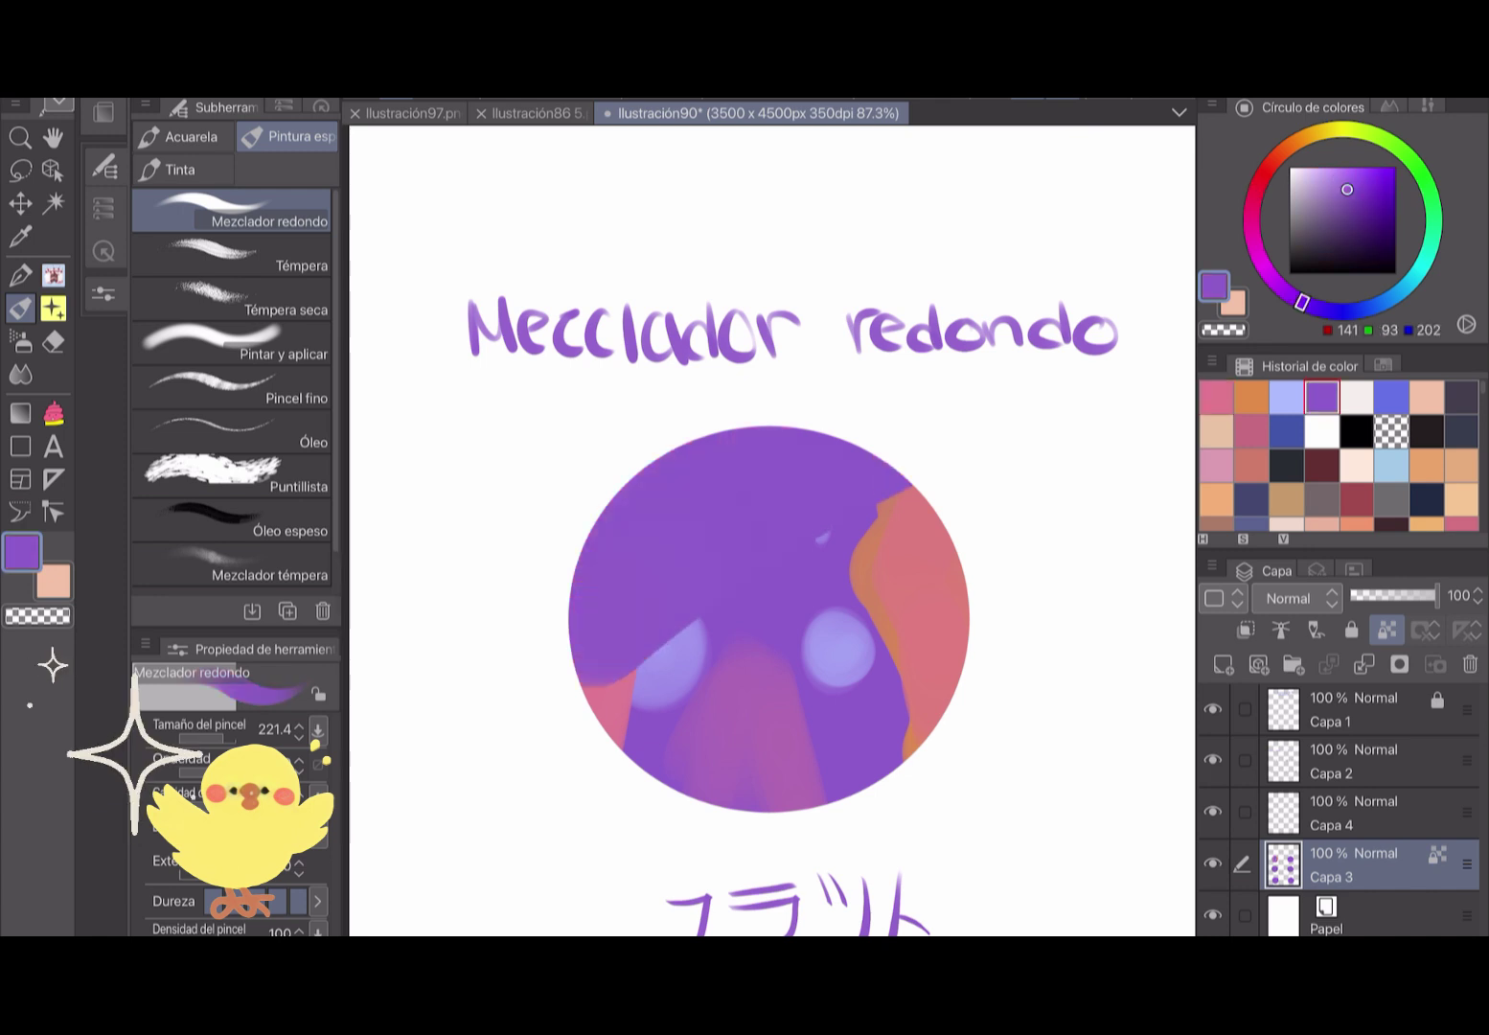
pyautogui.moveTo(589, 719); pyautogui.dragTo(704, 623)
pyautogui.moveTo(857, 494); pyautogui.dragTo(958, 627)
pyautogui.moveTo(699, 795); pyautogui.dragTo(805, 709)
pyautogui.moveTo(963, 589); pyautogui.dragTo(910, 756)
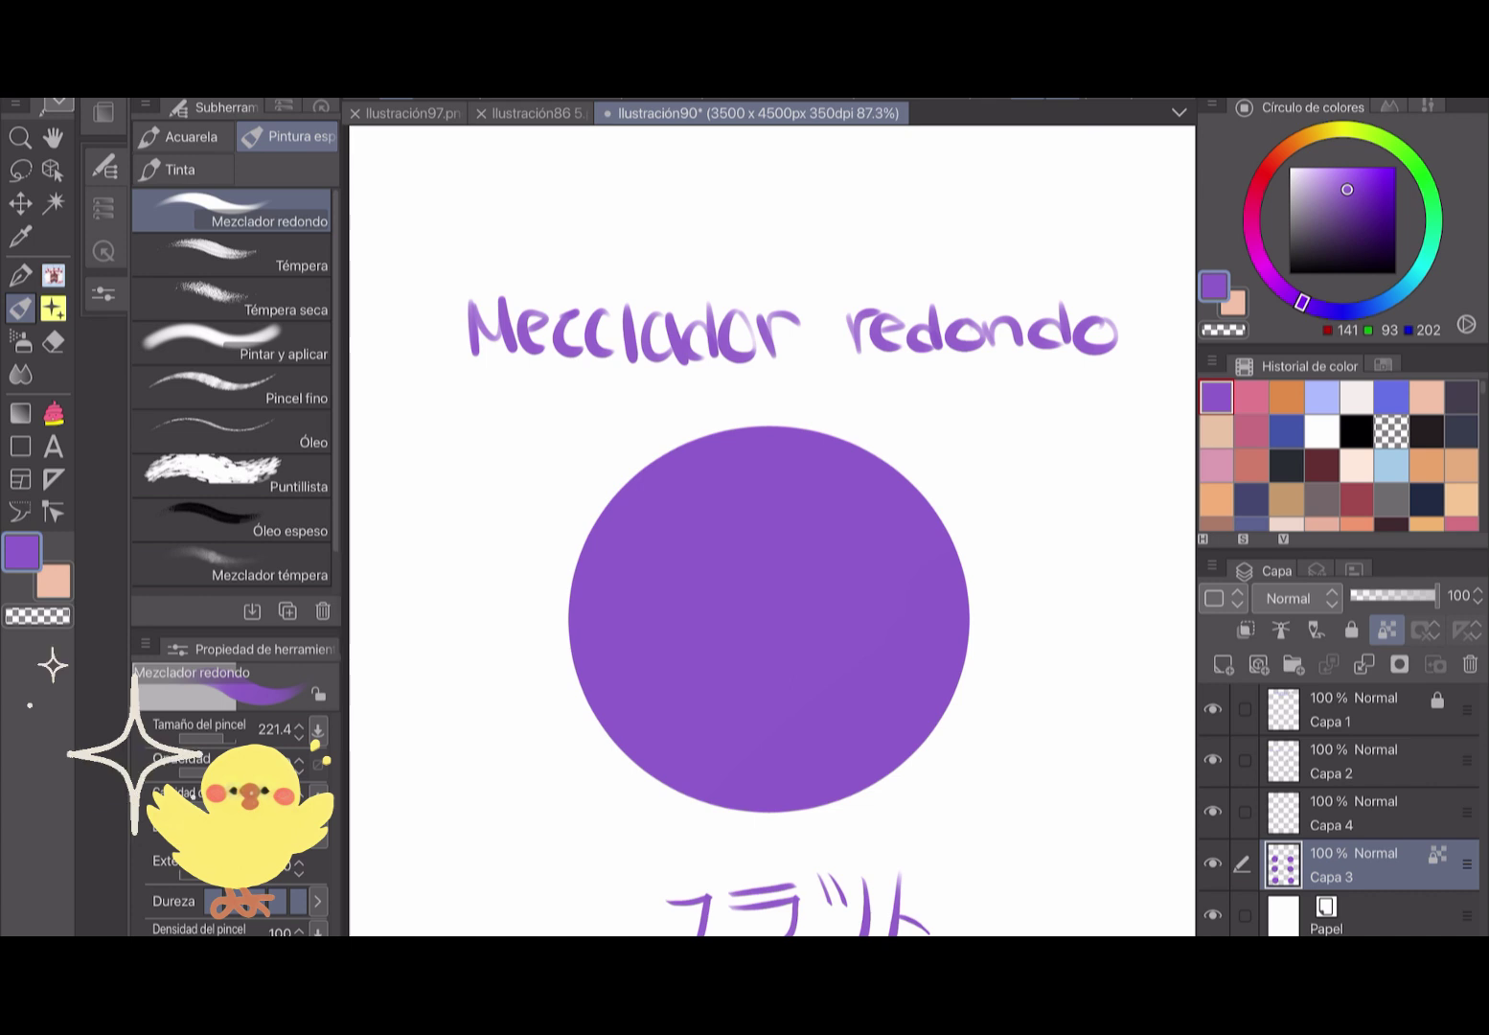
# Paint blue (100, 112, 230) shading along the right side and bottom of the Mezclador redondo circle.
pyautogui.click(1391, 395)
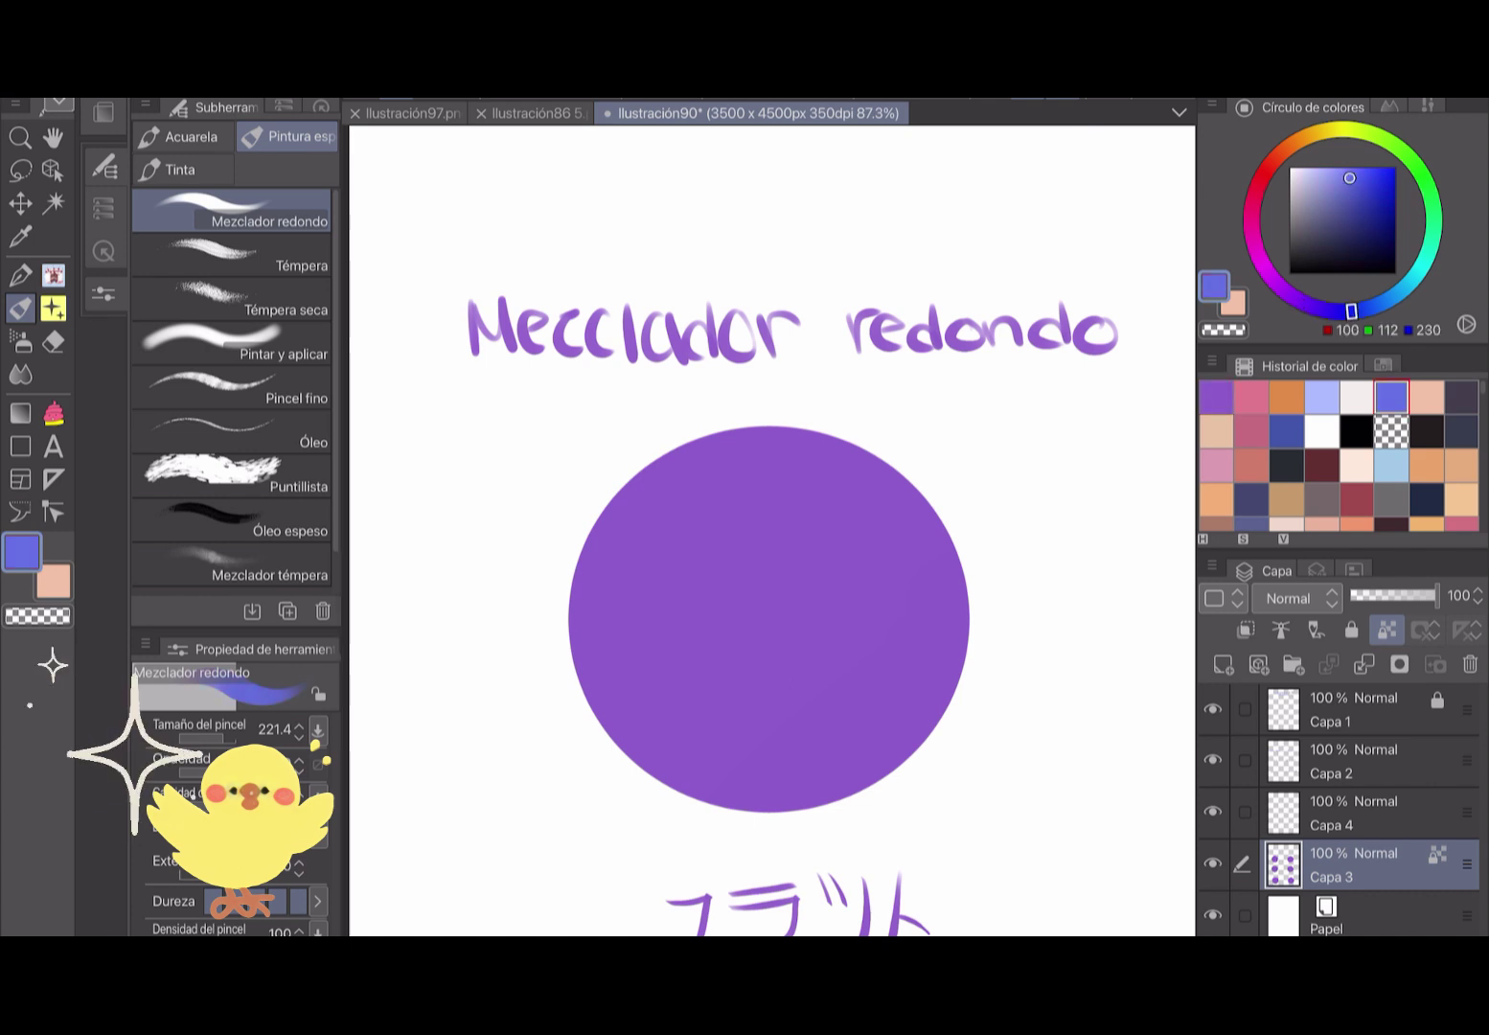
pyautogui.moveTo(944, 532); pyautogui.dragTo(915, 747)
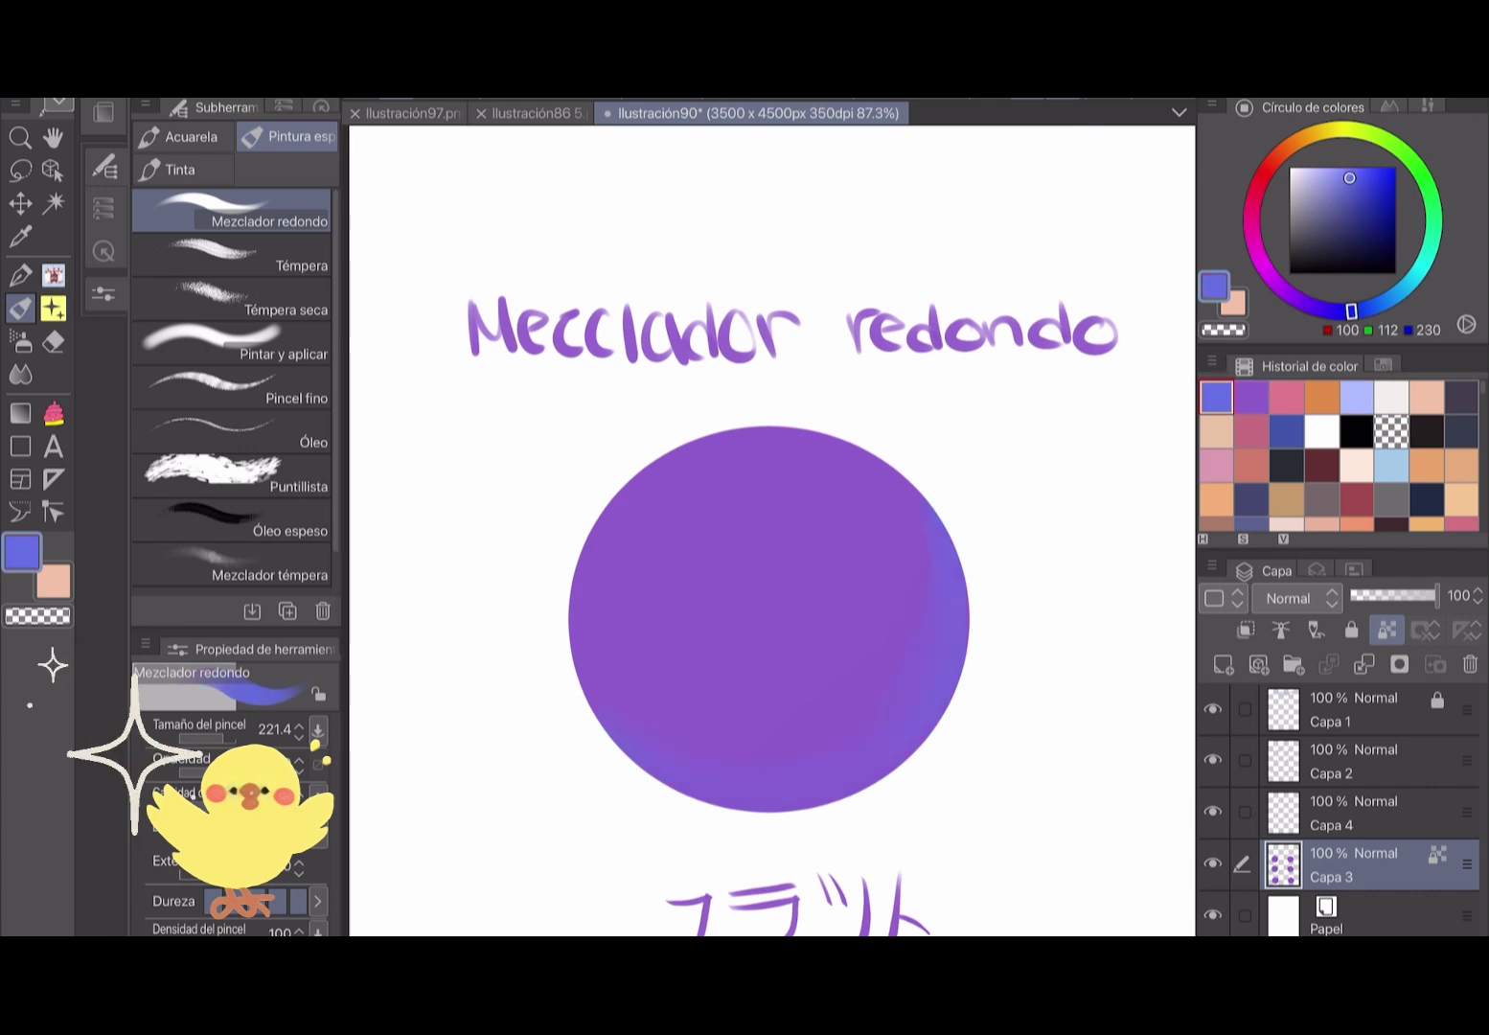
pyautogui.moveTo(929, 536); pyautogui.dragTo(613, 757)
# Paint pink on the circle's upper left and outer edges and blend it into the centre with purple (141, 93, 202).
pyautogui.click(1286, 395)
pyautogui.moveTo(804, 451)
pyautogui.mouseDown()
pyautogui.moveTo(594, 584)
pyautogui.moveTo(603, 766)
pyautogui.mouseUp()
pyautogui.moveTo(867, 460); pyautogui.dragTo(934, 565)
pyautogui.click(1285, 395)
pyautogui.moveTo(800, 508); pyautogui.dragTo(613, 594)
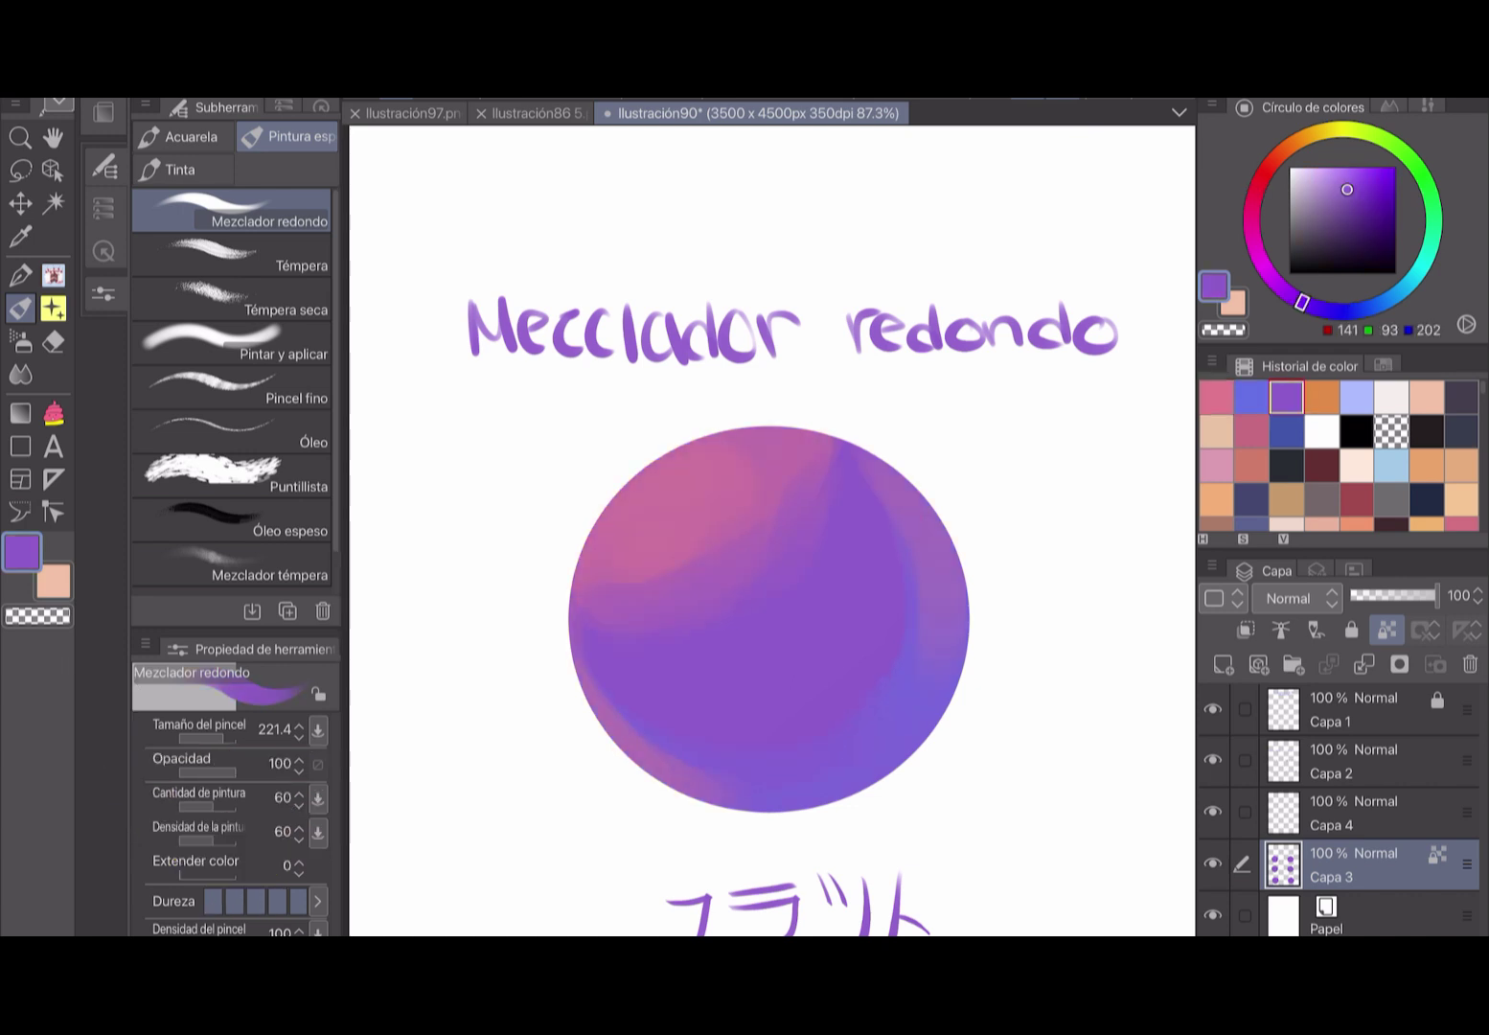
pyautogui.hotkey('ctrl', 'z')
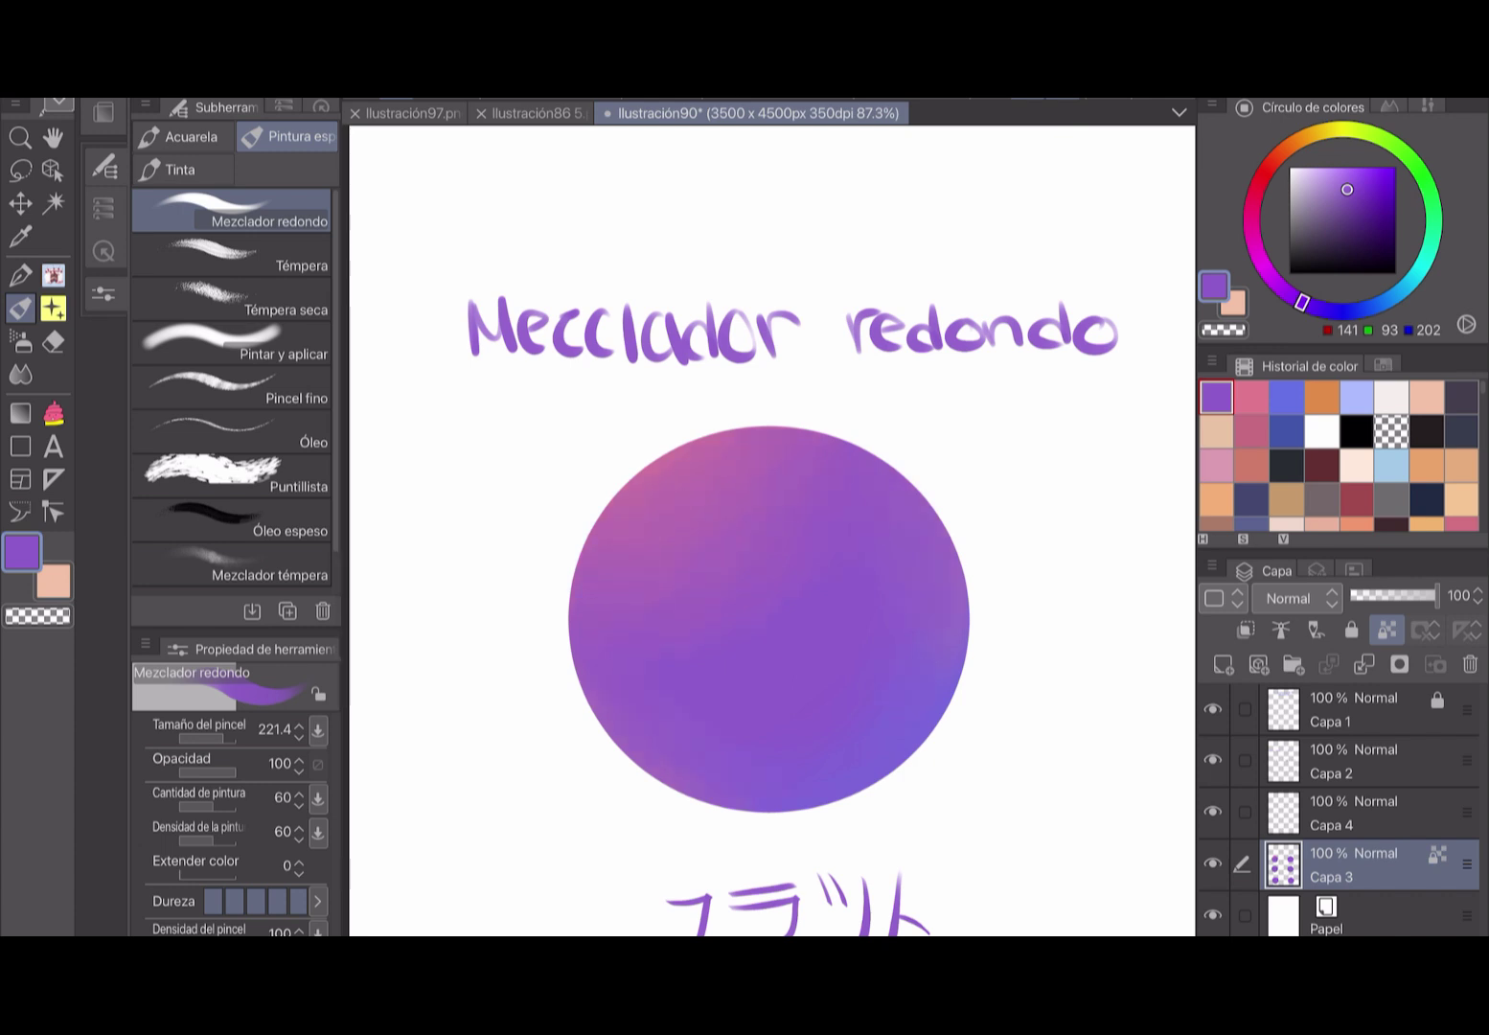
# Paint orange (223, 139, 72) over the circle's upper left and dark blue over its upper right.
pyautogui.click(1321, 395)
pyautogui.moveTo(690, 441); pyautogui.dragTo(594, 575)
pyautogui.moveTo(824, 450); pyautogui.dragTo(670, 536)
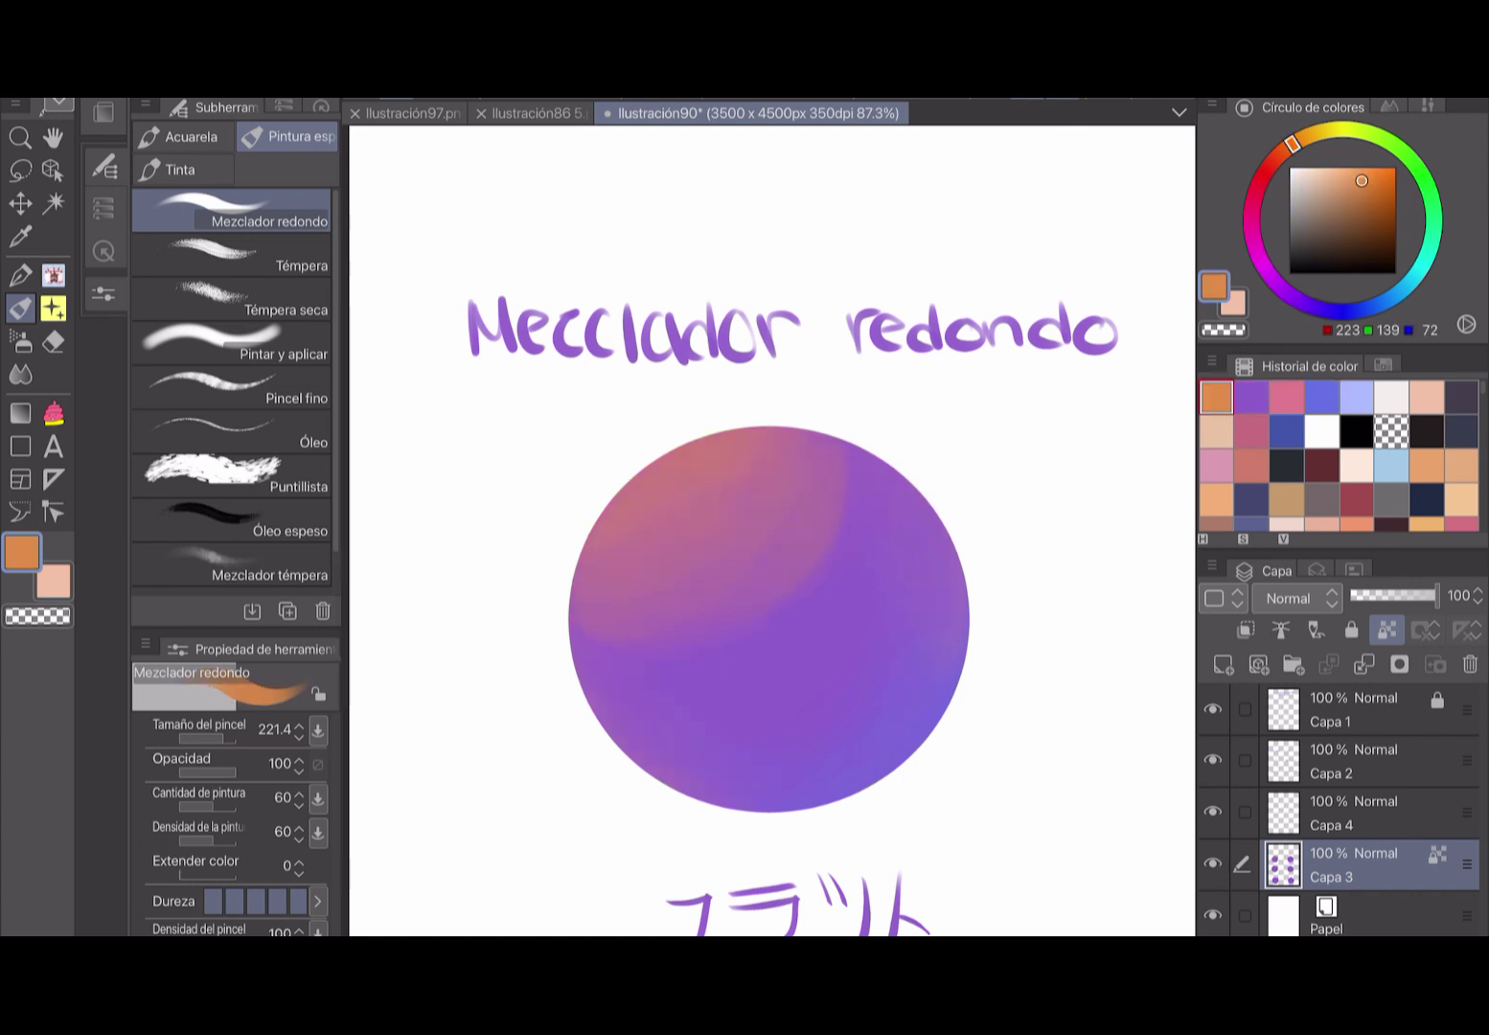
pyautogui.click(1286, 430)
pyautogui.moveTo(833, 484)
pyautogui.mouseDown()
pyautogui.moveTo(772, 613)
pyautogui.moveTo(890, 565)
pyautogui.mouseUp()
# Add pink (223, 121, 141) along the circle's lower edge and light orange touches in the upper left.
pyautogui.click(1321, 395)
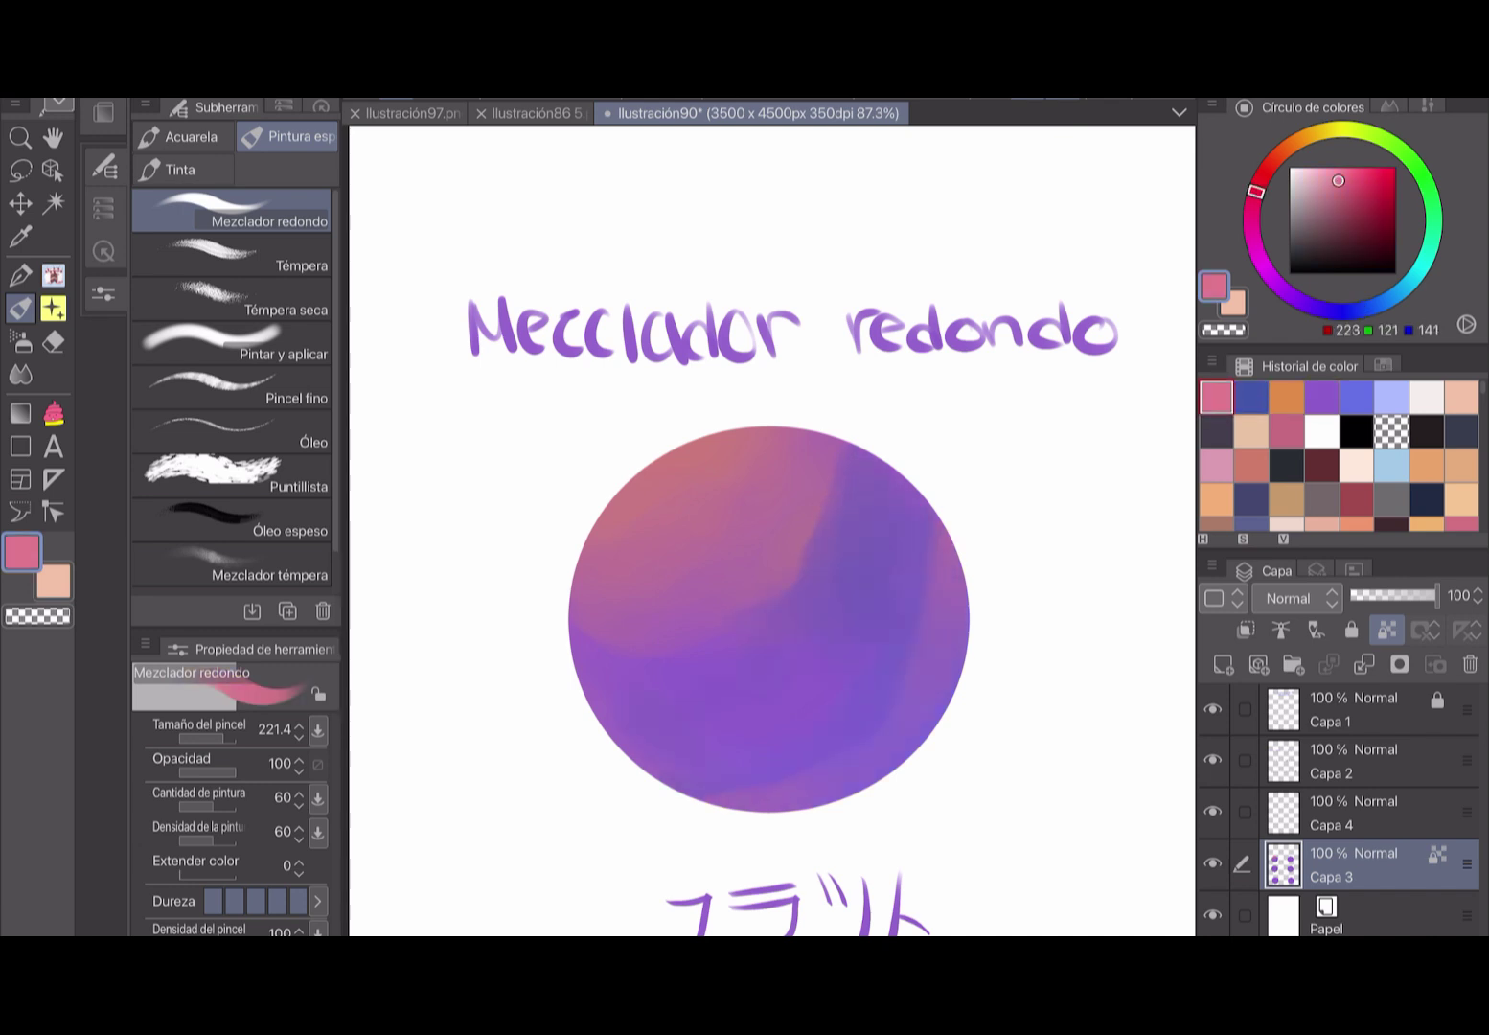
pyautogui.moveTo(743, 771); pyautogui.dragTo(867, 786)
pyautogui.click(1461, 466)
pyautogui.click(1286, 395)
# Paint light blue (173, 187, 255) around the circle's lower edge and yellow (217, 202, 63) along its left and right edges.
pyautogui.click(1427, 396)
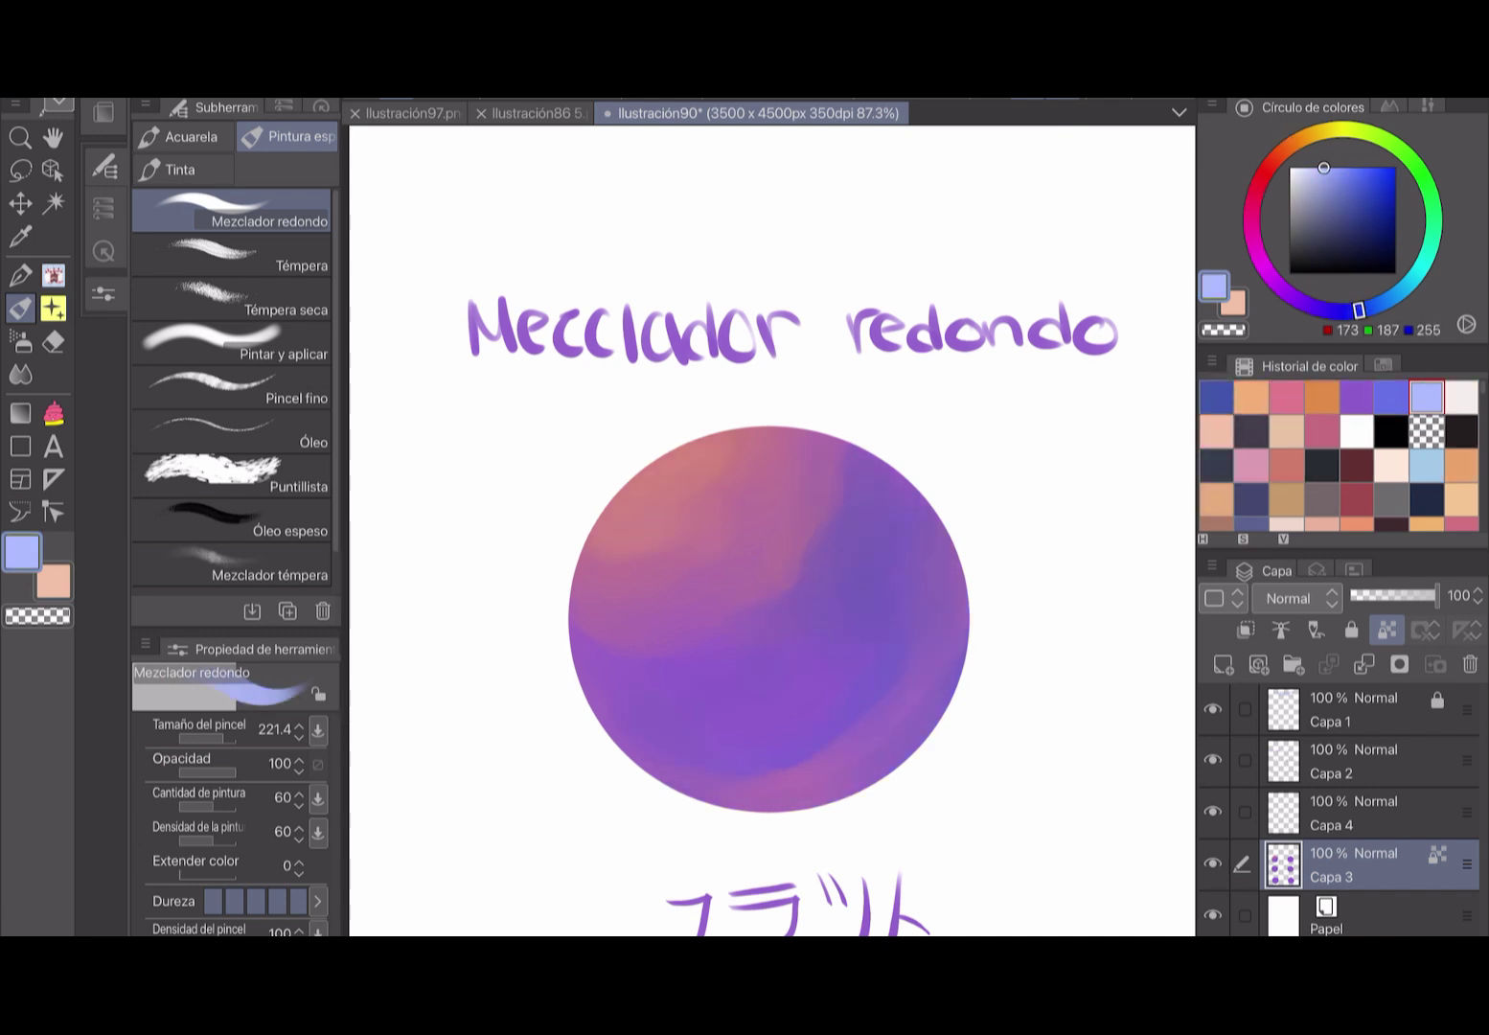
pyautogui.moveTo(623, 546); pyautogui.dragTo(589, 756)
pyautogui.click(1333, 130)
pyautogui.click(1364, 182)
pyautogui.moveTo(919, 494); pyautogui.dragTo(948, 628)
pyautogui.moveTo(613, 474); pyautogui.dragTo(579, 699)
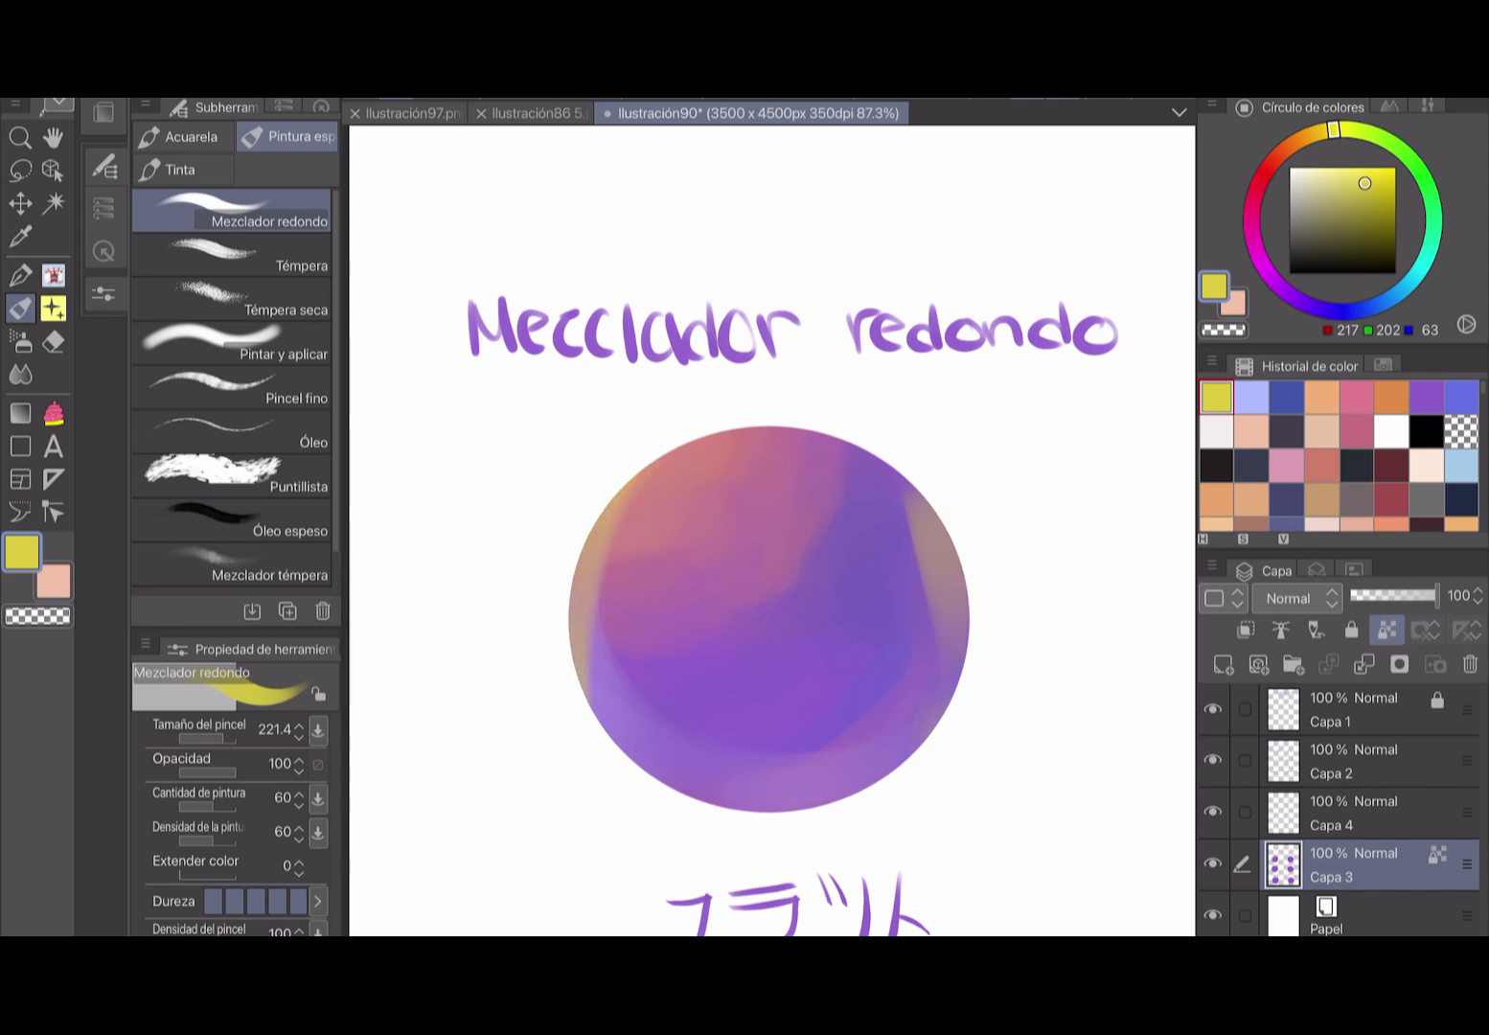
# Paint dark blue over the yellow on the circle's left and right edges.
pyautogui.click(1286, 396)
pyautogui.moveTo(613, 484); pyautogui.dragTo(575, 632)
pyautogui.moveTo(958, 522); pyautogui.dragTo(937, 623)
# Brush light orange (242, 175, 119) over the circle's upper left, and draw a curved rim at lower left at brush size 114.4.
pyautogui.click(1321, 396)
pyautogui.moveTo(670, 517); pyautogui.dragTo(786, 435)
pyautogui.moveTo(766, 613); pyautogui.dragTo(778, 571)
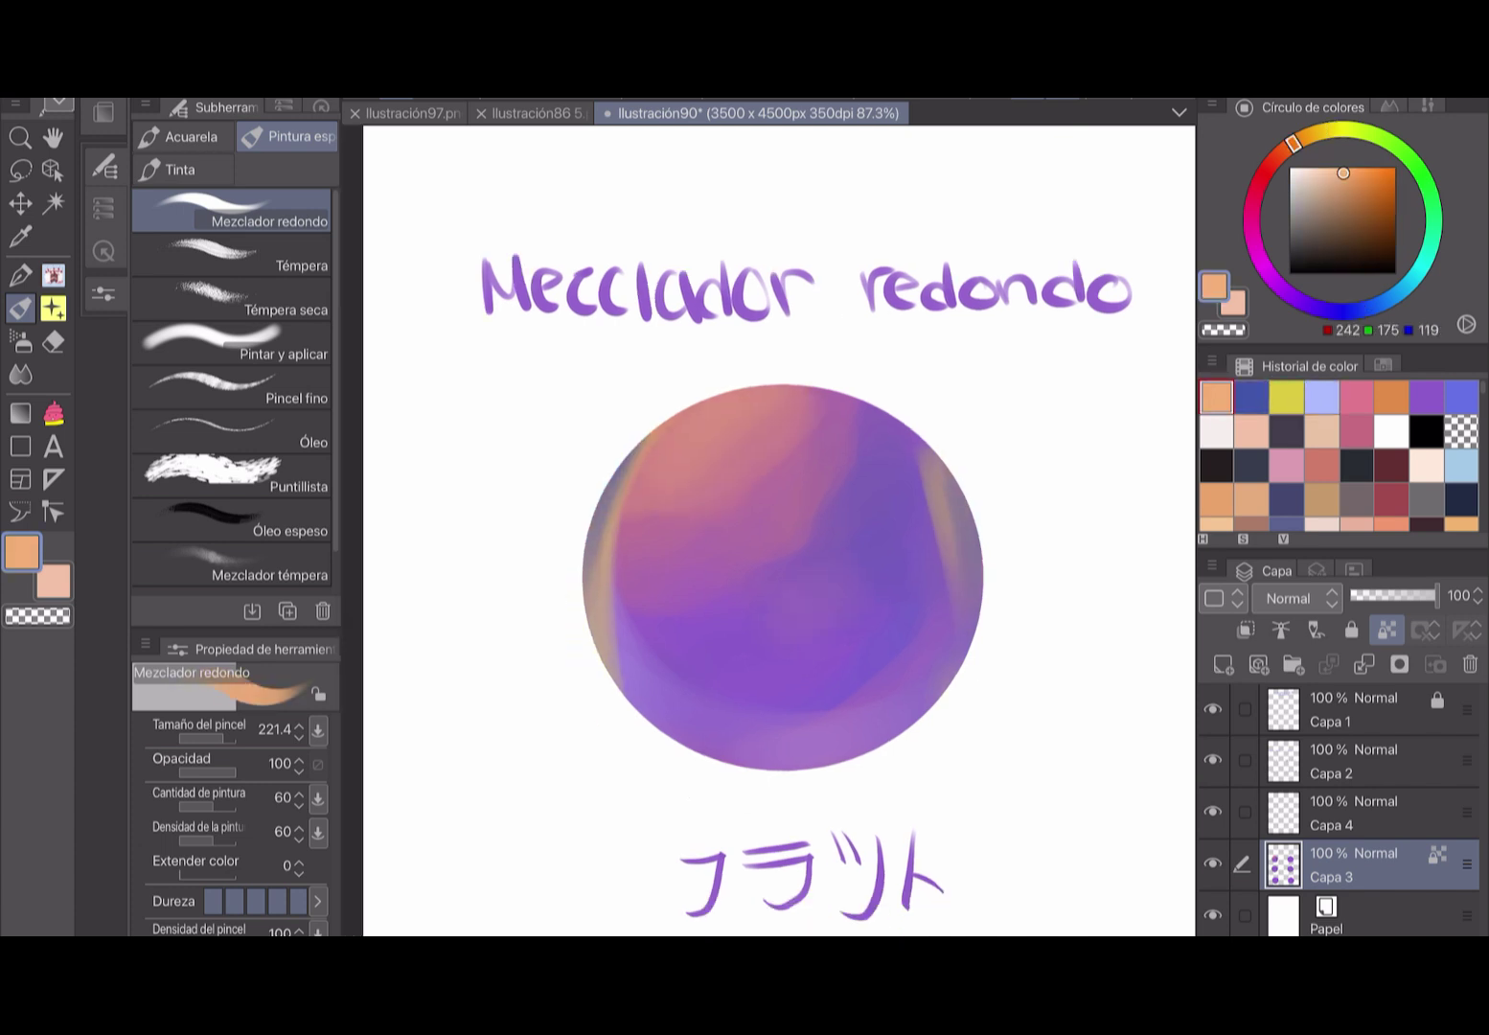
pyautogui.click(220, 737)
pyautogui.moveTo(611, 556)
pyautogui.mouseDown()
pyautogui.moveTo(670, 670)
pyautogui.moveTo(781, 709)
pyautogui.mouseUp()
pyautogui.scroll(-1, 767, 565)
# Add small pale peach (248, 210, 179) highlights to the circle's upper edge, left rim and centre at brush size 19.7.
pyautogui.click(1319, 170)
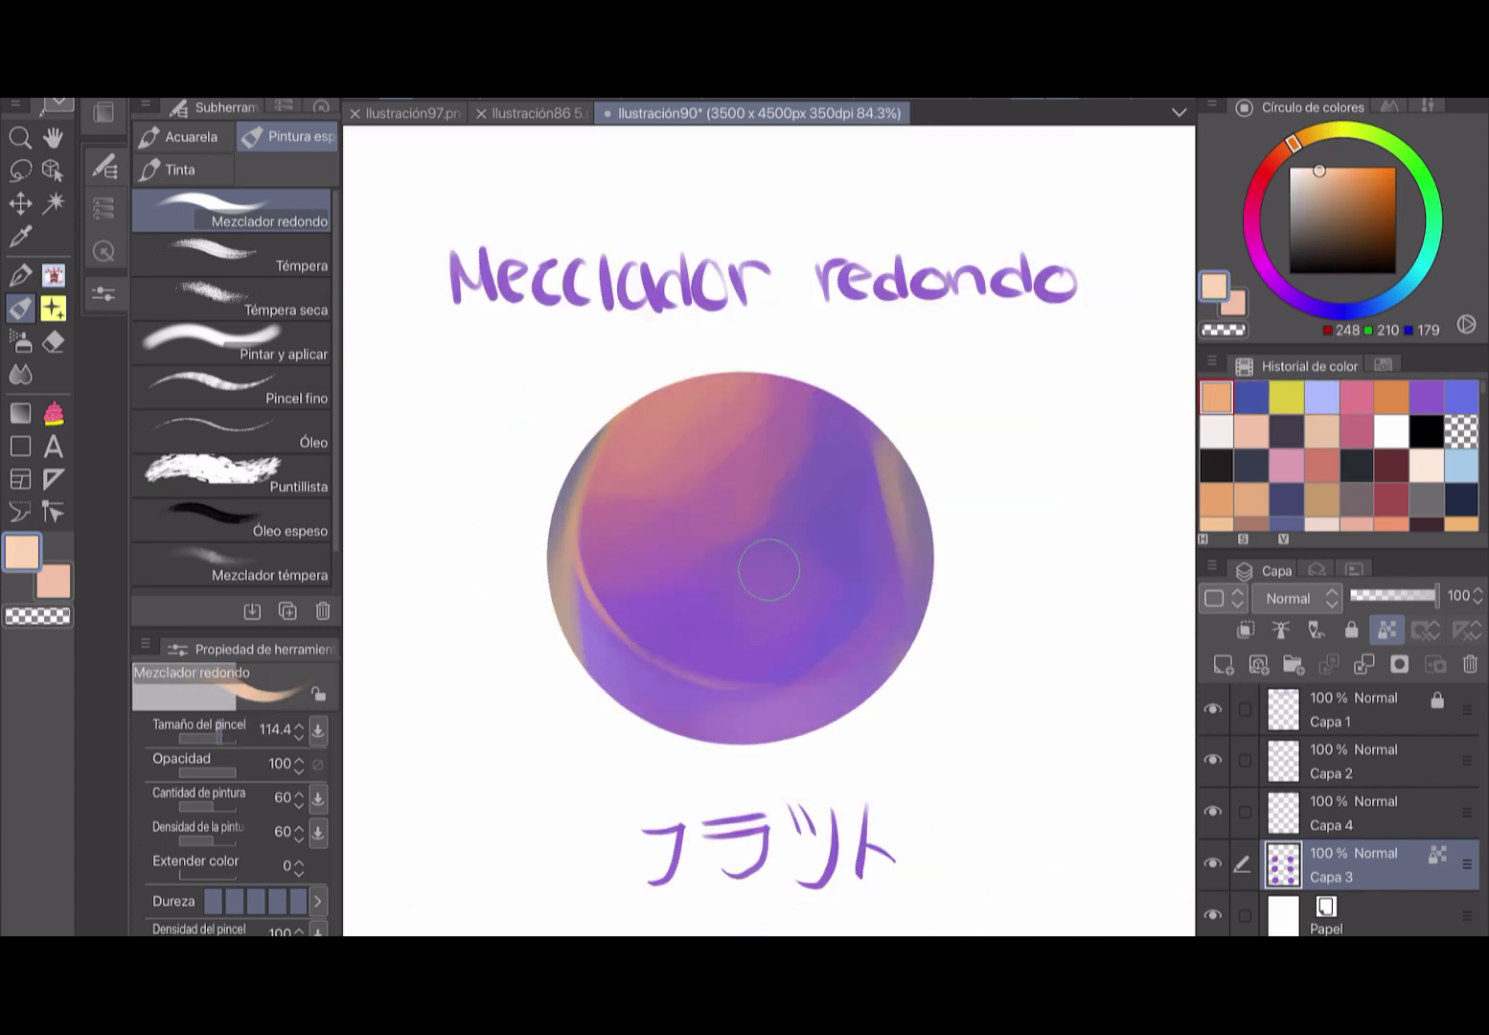
pyautogui.click(197, 738)
pyautogui.moveTo(671, 421)
pyautogui.mouseDown()
pyautogui.moveTo(707, 400)
pyautogui.moveTo(621, 453)
pyautogui.mouseUp()
pyautogui.moveTo(589, 493); pyautogui.dragTo(578, 556)
pyautogui.moveTo(830, 400); pyautogui.dragTo(814, 411)
pyautogui.click(753, 572)
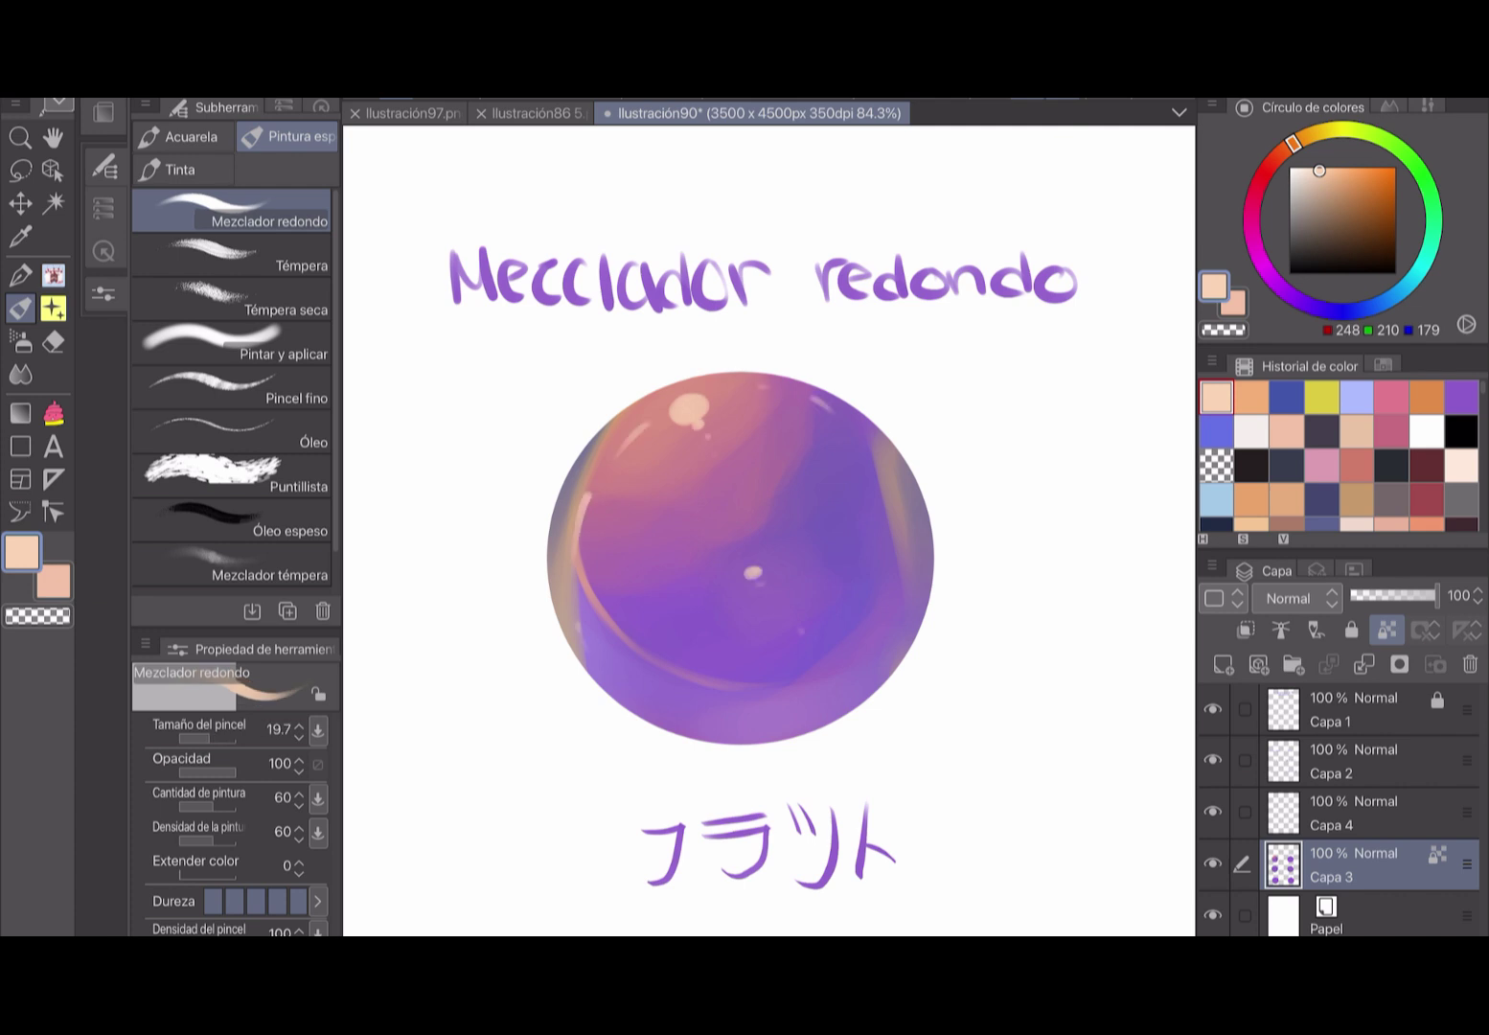
# Choose the Flashito brush at size 221.4 for the circle labelled Flashito.
pyautogui.scroll(-1, 753, 573)
pyautogui.click(234, 738)
pyautogui.click(1361, 180)
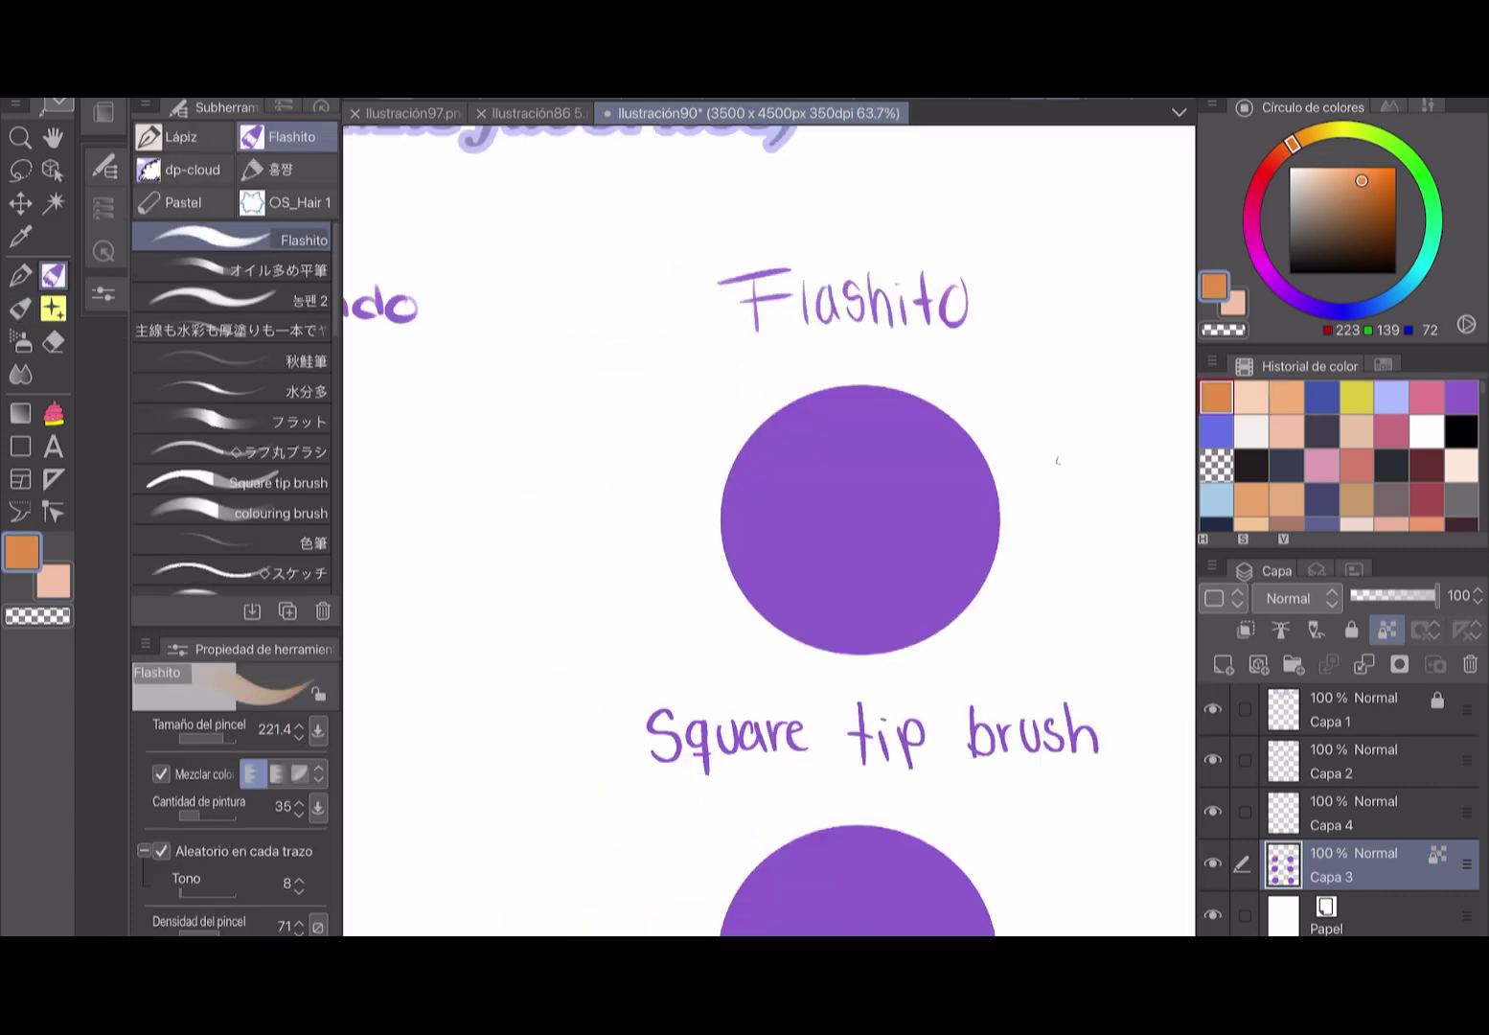
pyautogui.scroll(3, 1093, 505)
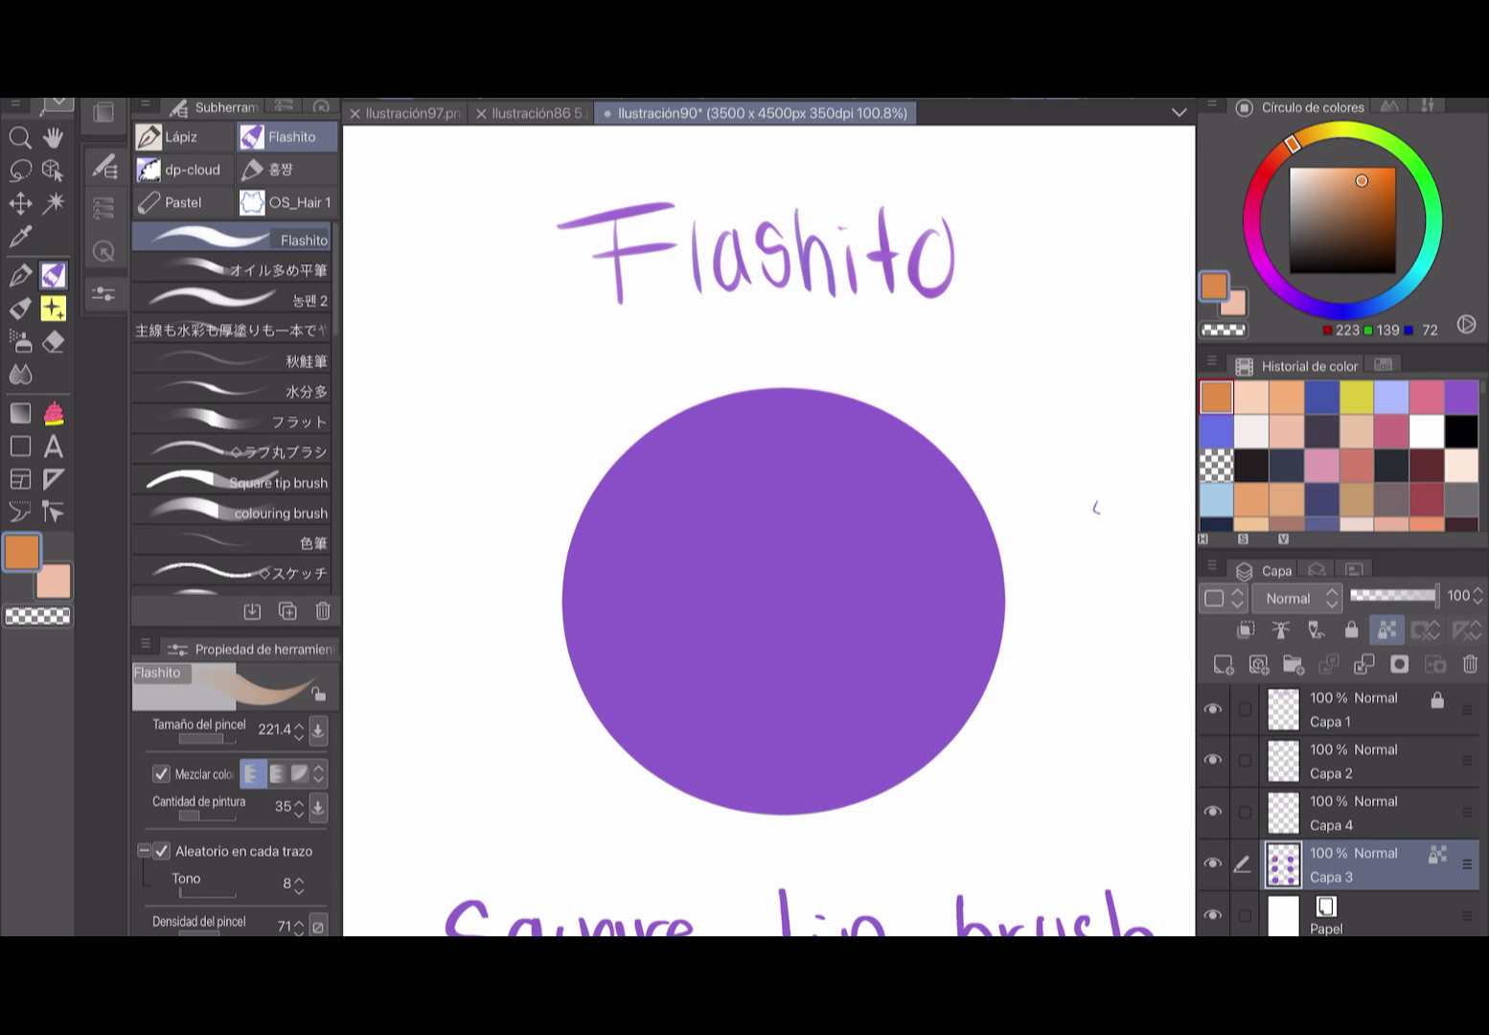
# Paint pink (223, 121, 141) along the left side and top of the Flashito circle.
pyautogui.click(1461, 395)
pyautogui.click(1426, 395)
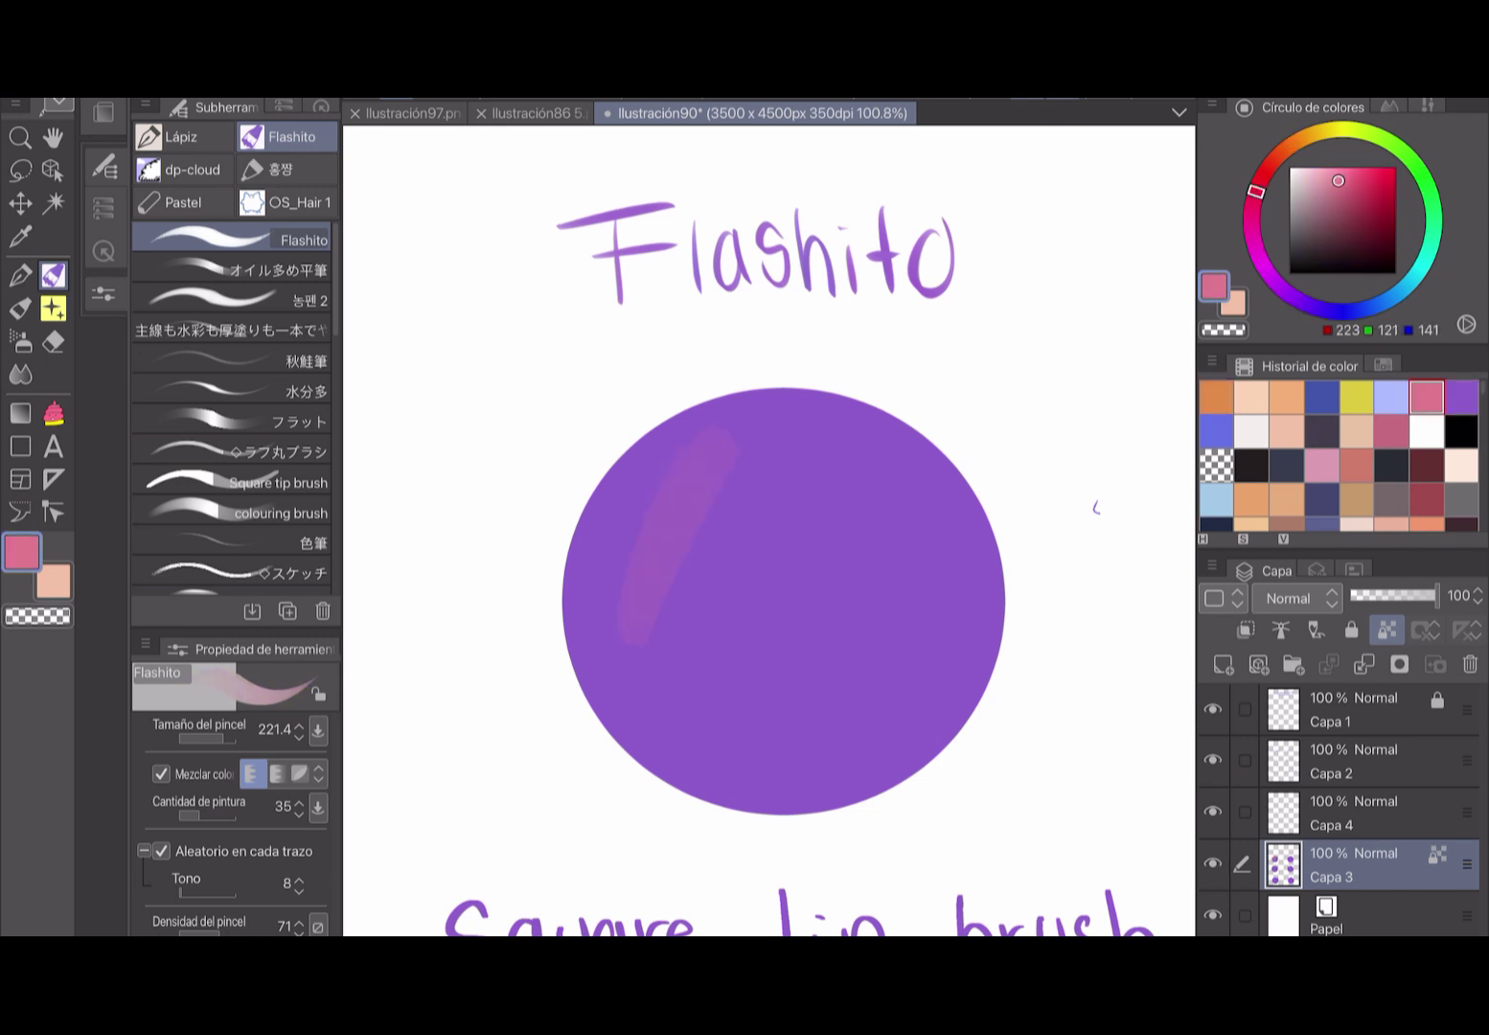
pyautogui.moveTo(694, 431)
pyautogui.mouseDown()
pyautogui.moveTo(575, 584)
pyautogui.moveTo(766, 403)
pyautogui.moveTo(613, 728)
pyautogui.moveTo(670, 786)
pyautogui.mouseUp()
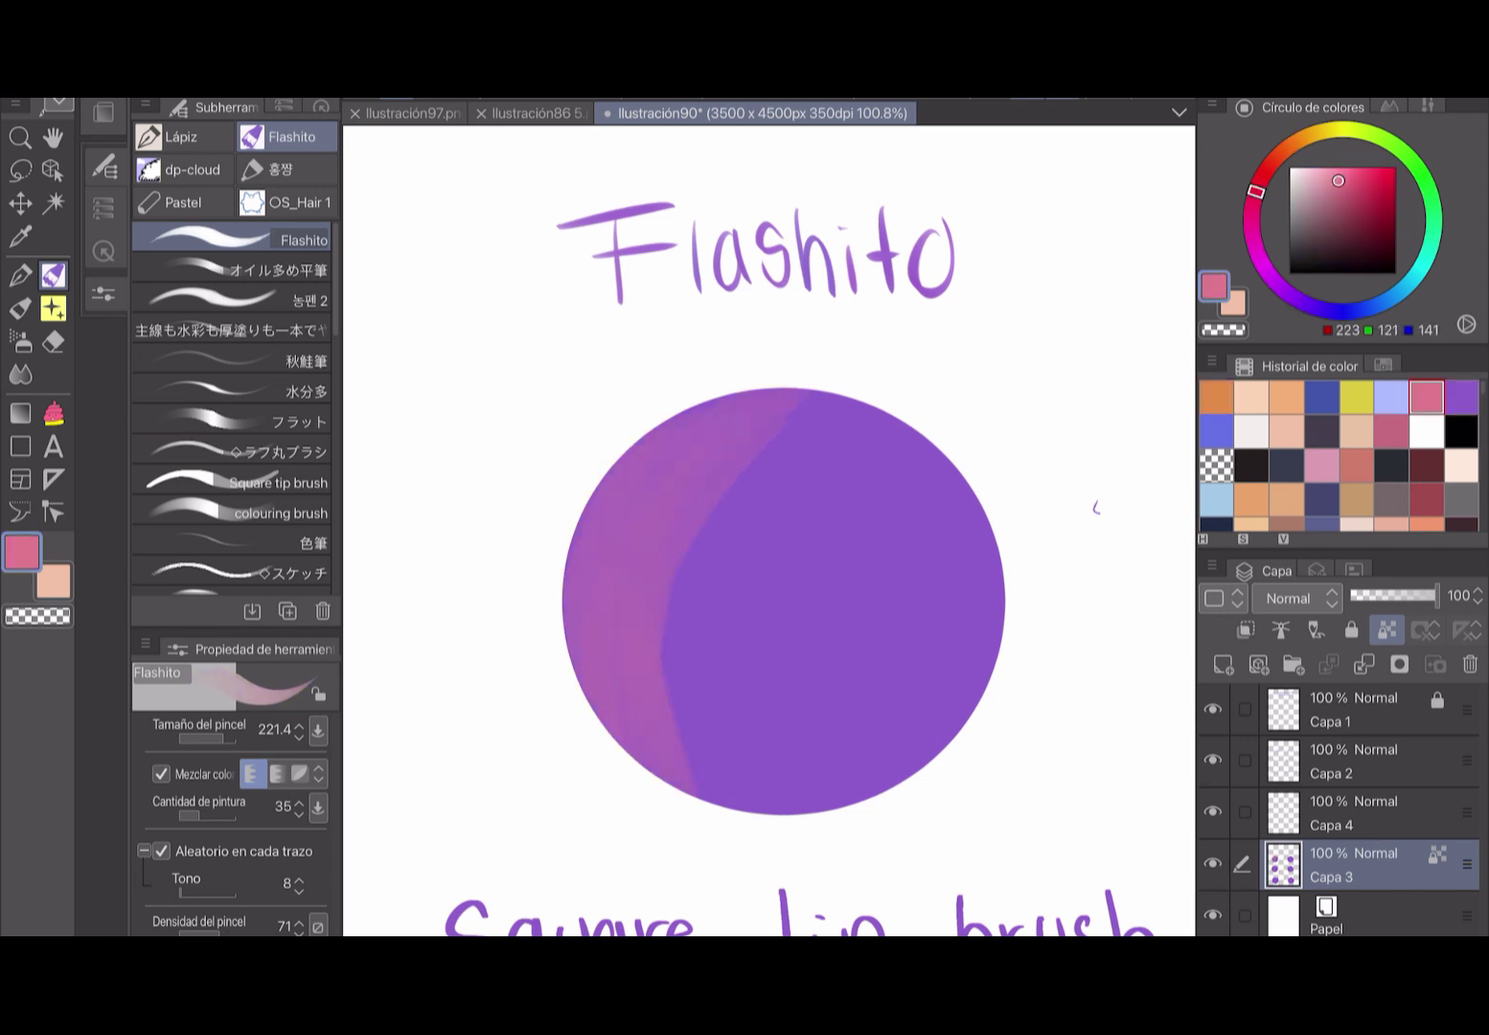
pyautogui.moveTo(786, 393)
pyautogui.mouseDown()
pyautogui.moveTo(839, 417)
pyautogui.moveTo(862, 402)
pyautogui.moveTo(805, 469)
pyautogui.mouseUp()
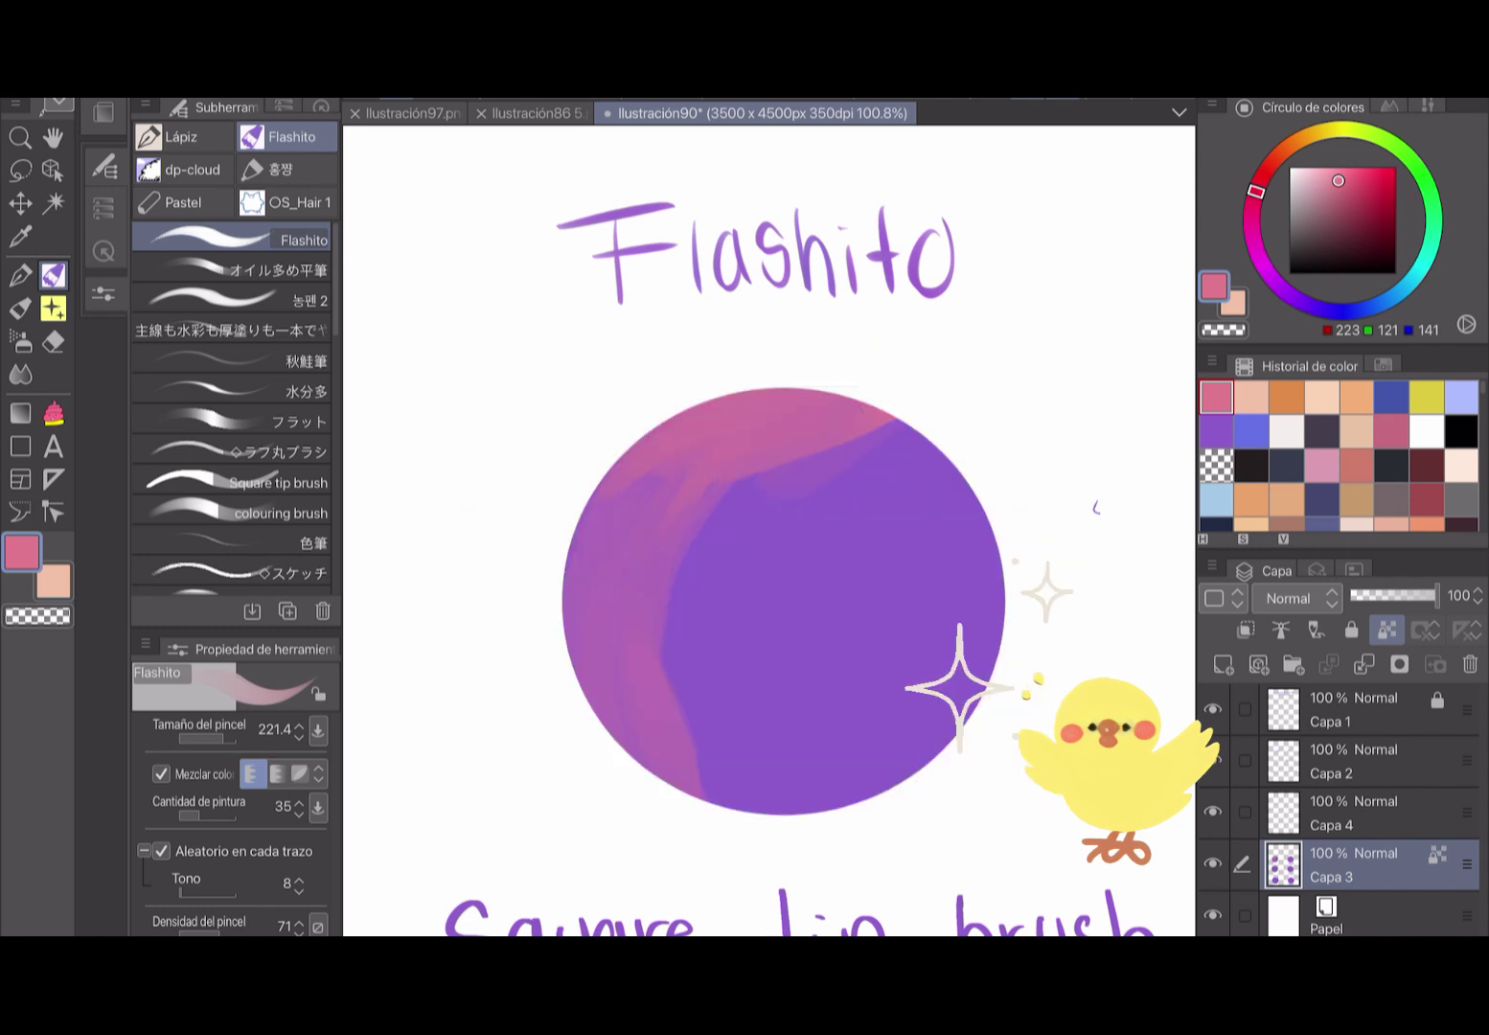
# Add a new layer above Capa 3 and try a wide pink stroke on it across the Flashito circle.
pyautogui.click(1212, 862)
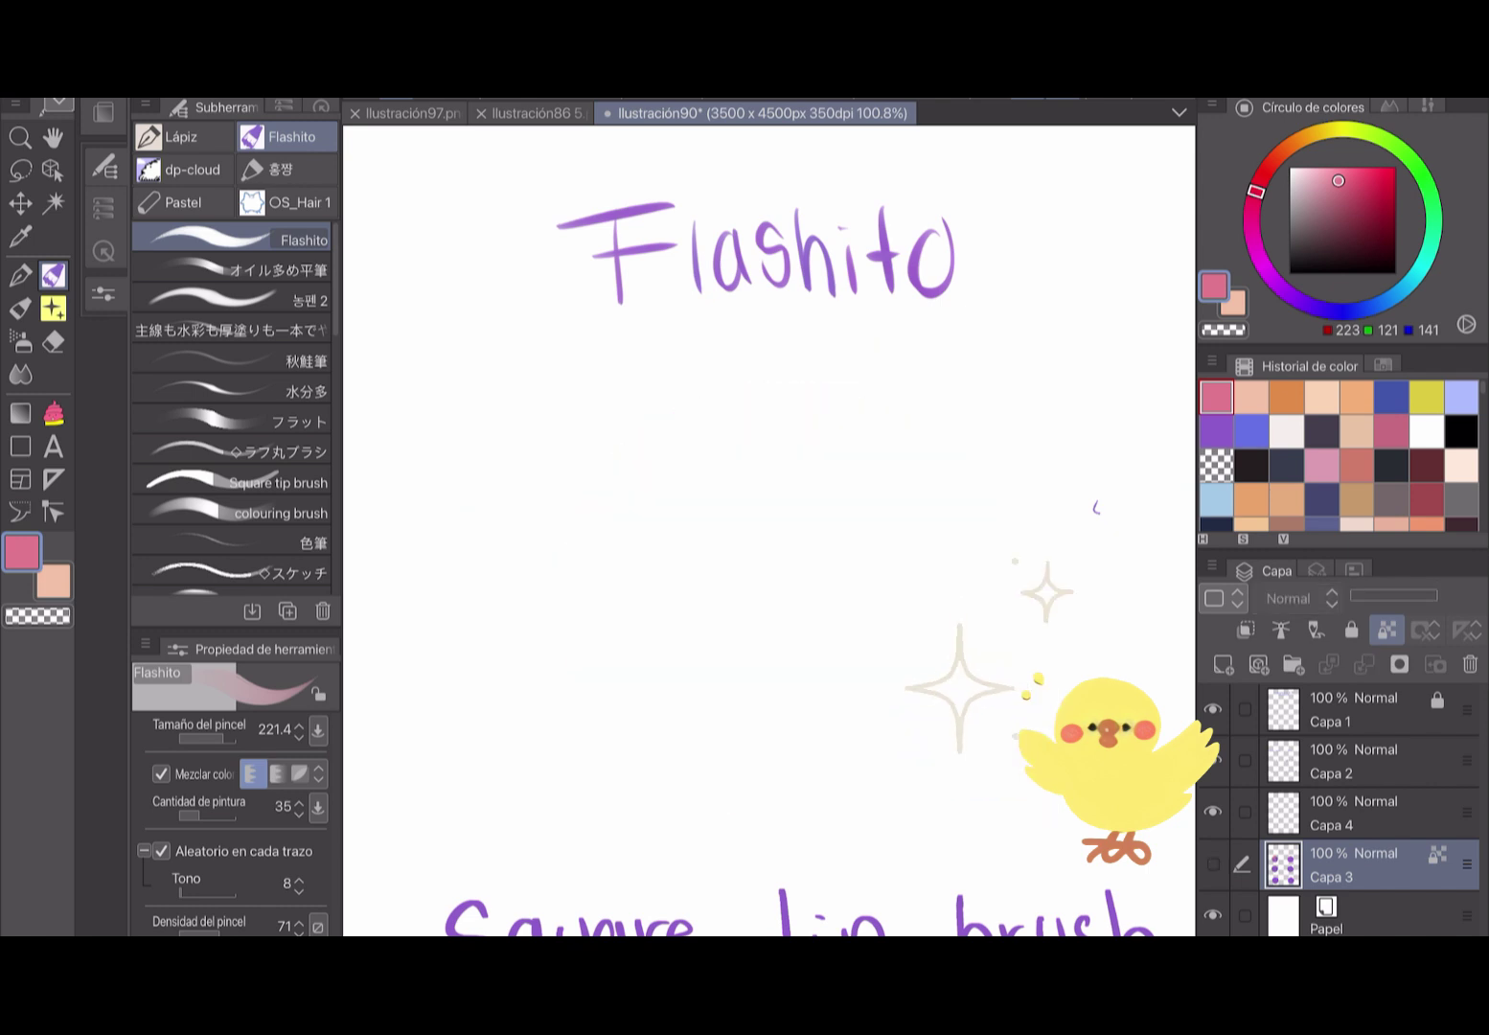
pyautogui.click(1212, 862)
pyautogui.click(1222, 664)
pyautogui.moveTo(393, 723); pyautogui.dragTo(1193, 479)
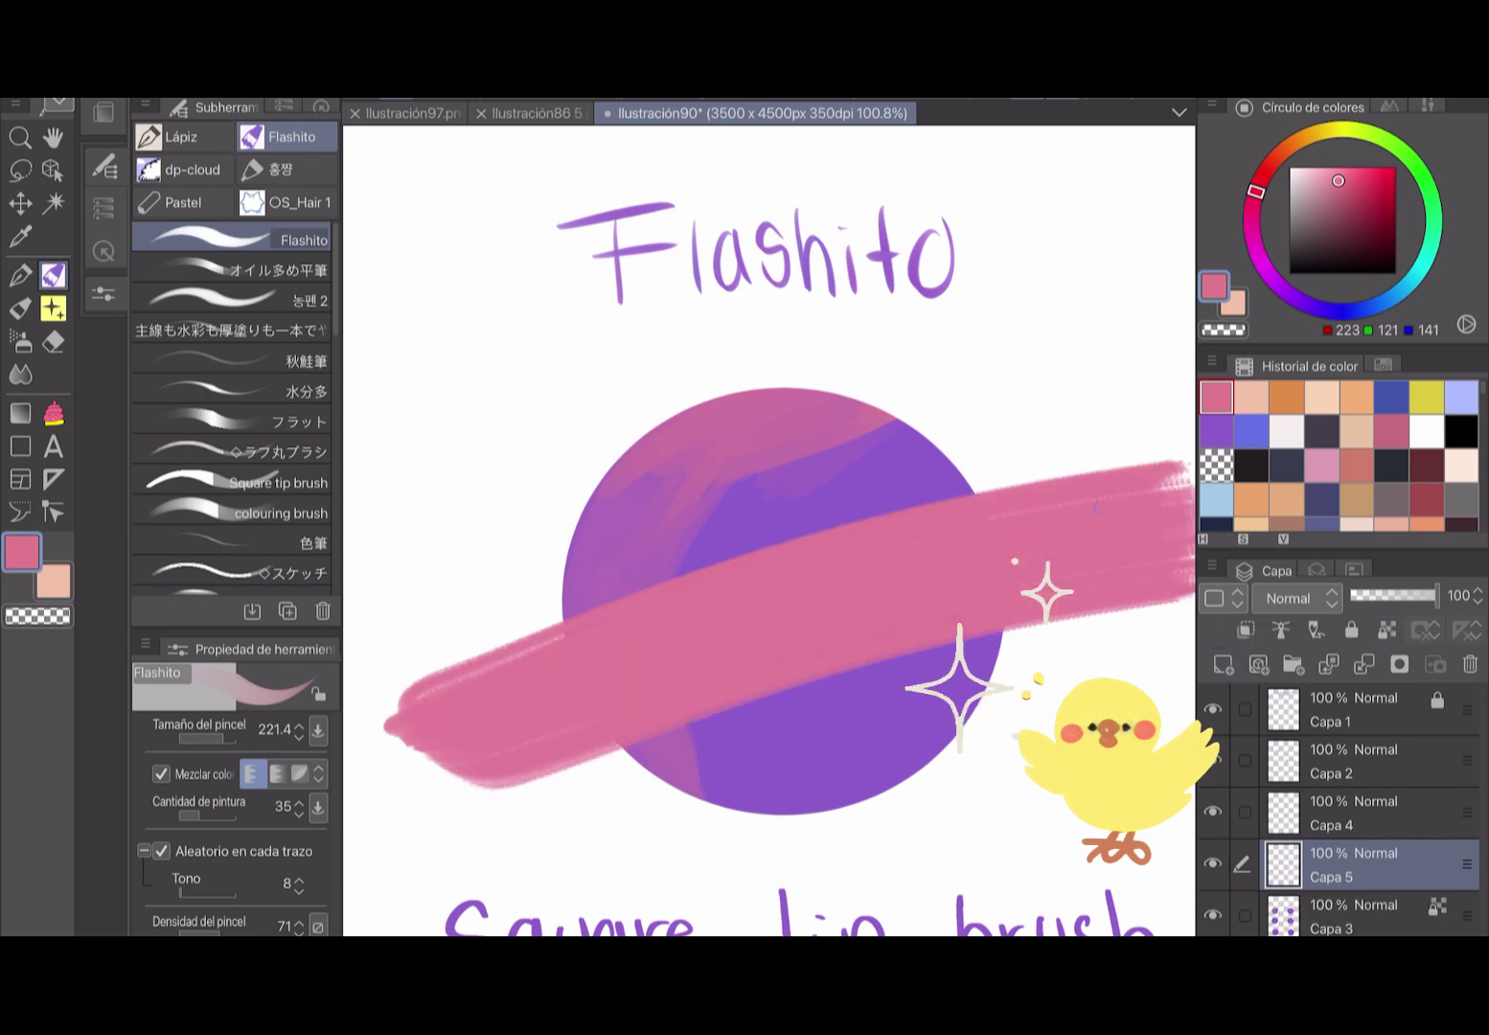
pyautogui.hotkey('ctrl', 'z')
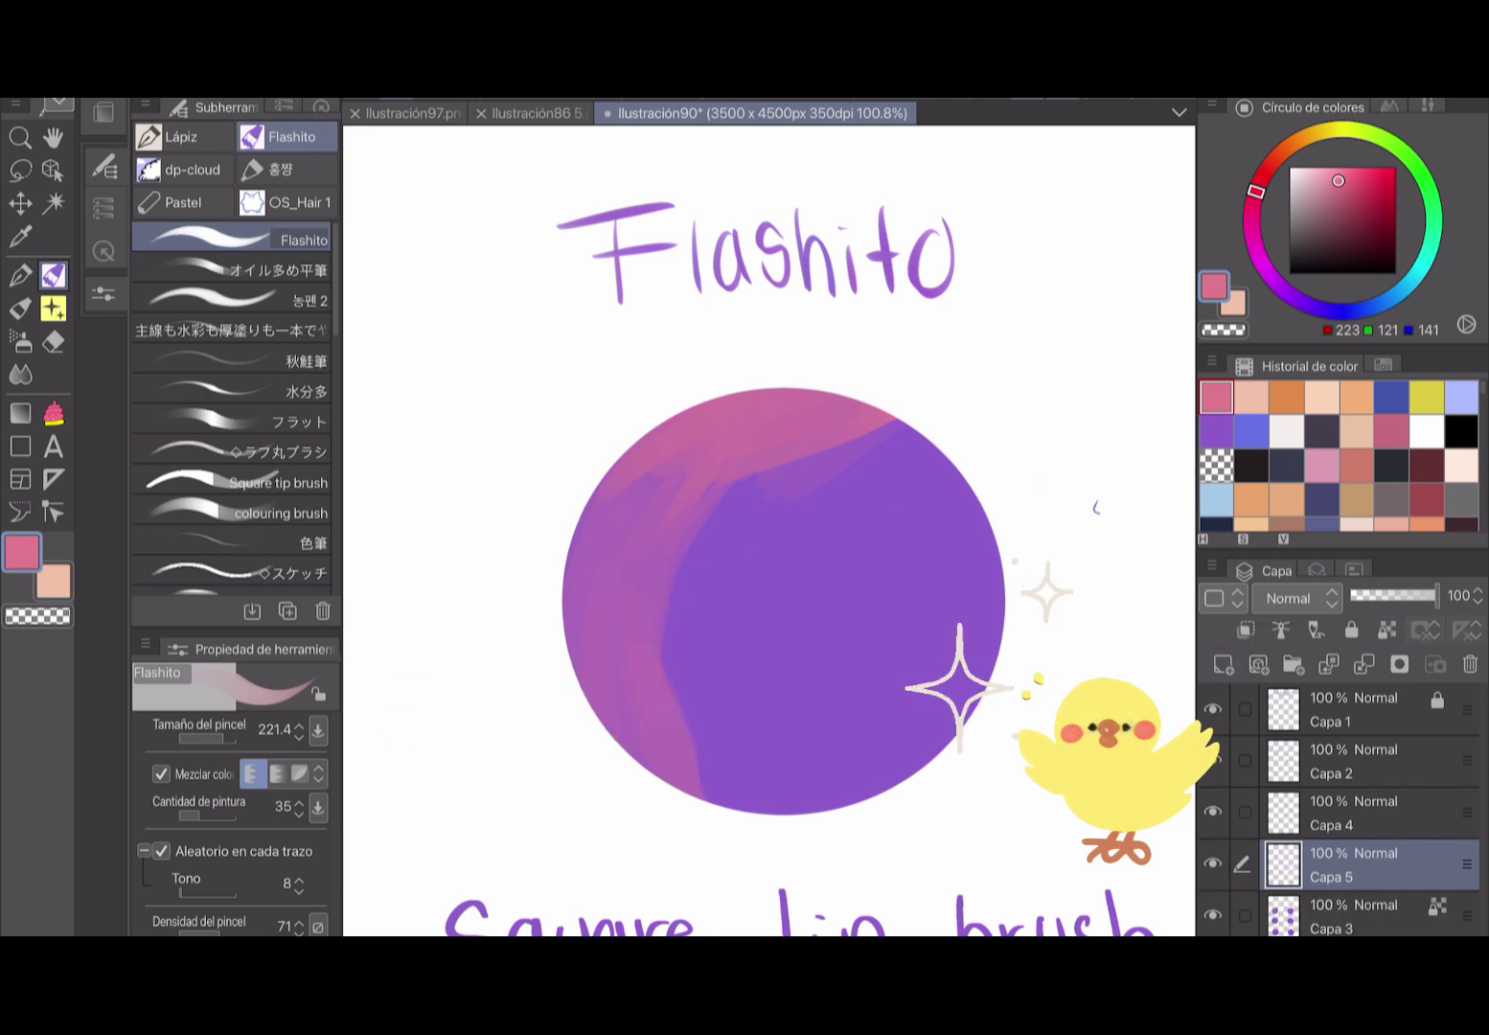
# Paint rows of pink and light blue (163, 201, 230) test strokes with wavy lines around the Flashito circle's left side.
pyautogui.moveTo(378, 403)
pyautogui.mouseDown()
pyautogui.moveTo(450, 479)
pyautogui.moveTo(670, 383)
pyautogui.mouseUp()
pyautogui.moveTo(372, 572); pyautogui.dragTo(718, 397)
pyautogui.click(1215, 500)
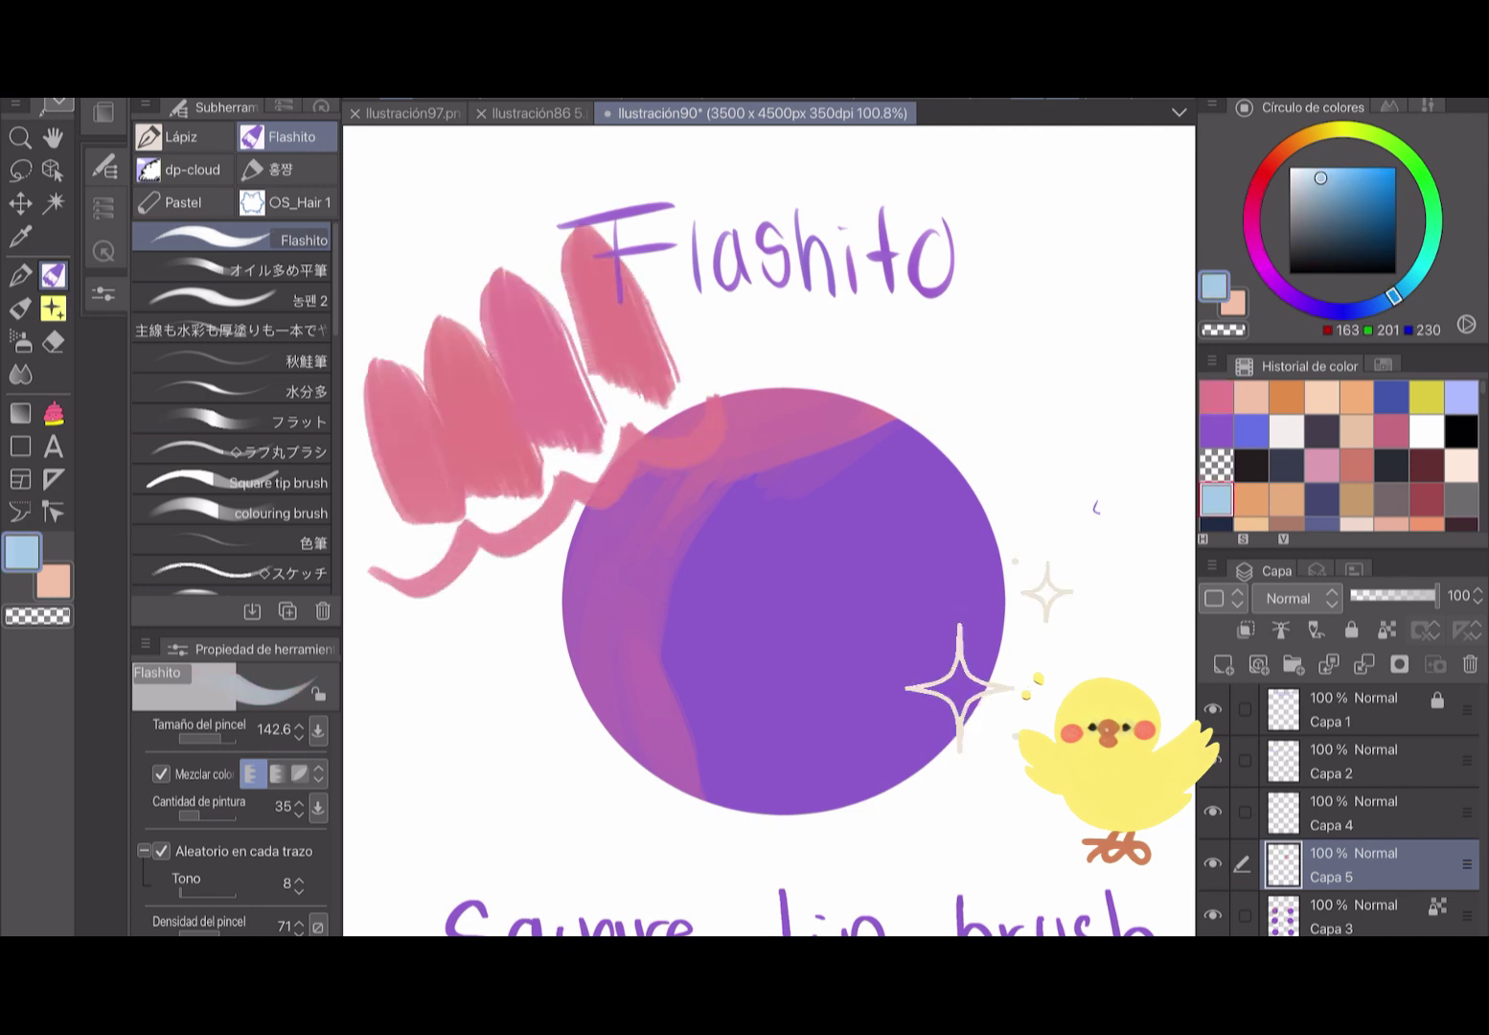
pyautogui.moveTo(379, 795); pyautogui.dragTo(459, 637)
pyautogui.moveTo(478, 775); pyautogui.dragTo(560, 622)
pyautogui.moveTo(565, 757); pyautogui.dragTo(661, 575)
pyautogui.moveTo(637, 513); pyautogui.dragTo(737, 685)
pyautogui.moveTo(395, 874); pyautogui.dragTo(709, 761)
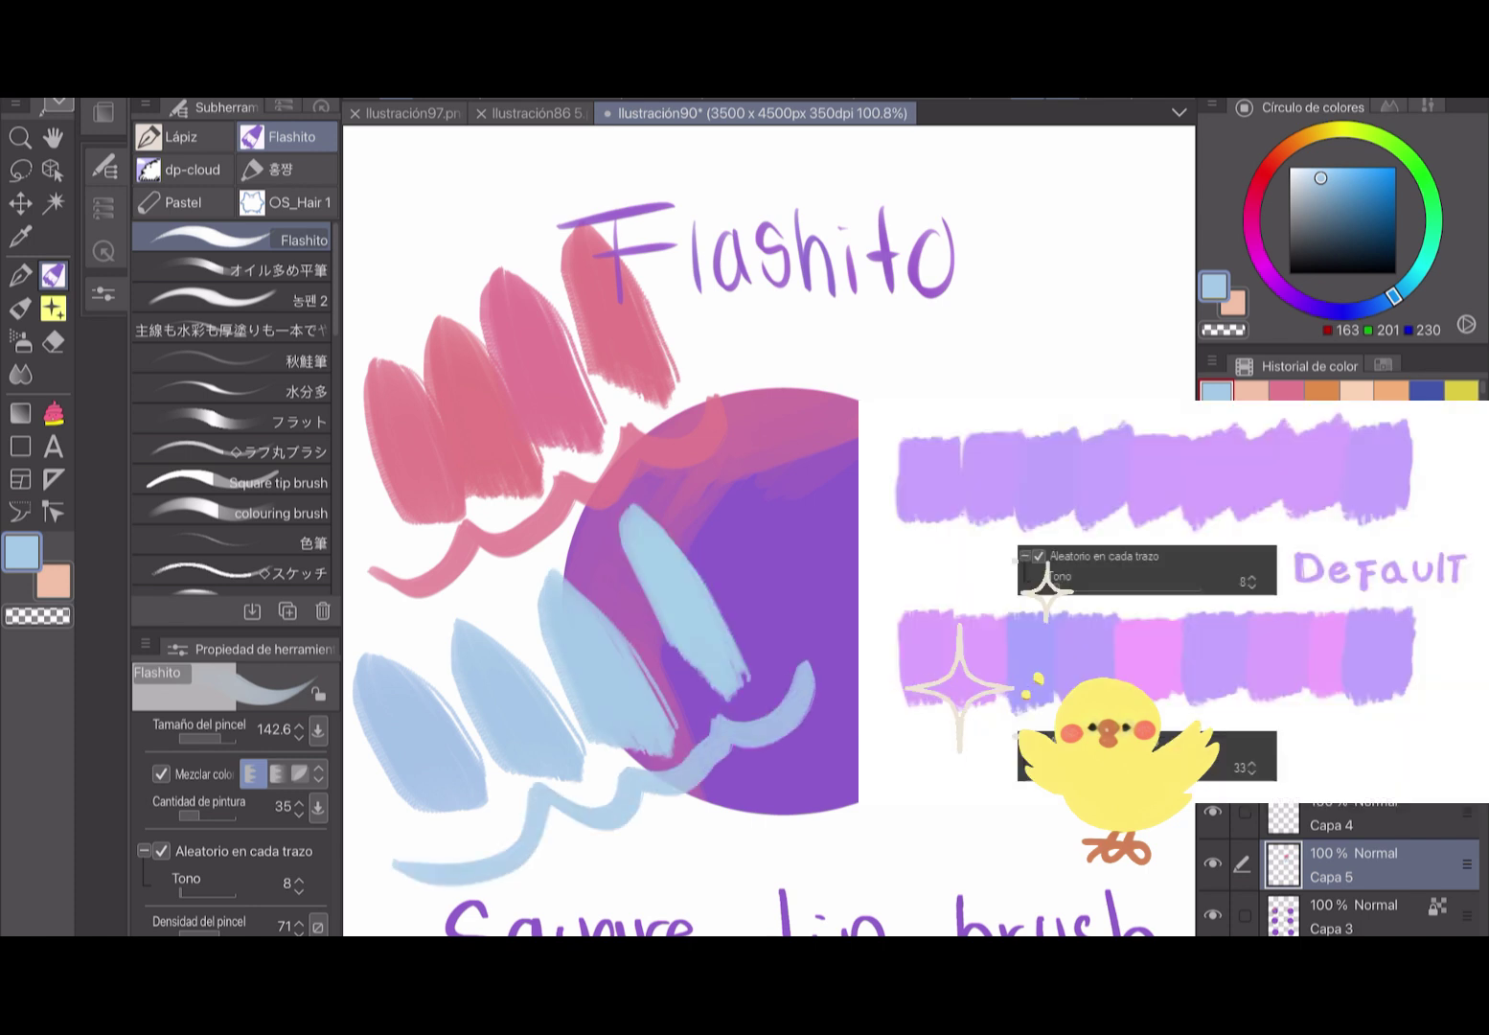
# Clear the test strokes from the new layer and make Capa 3 the active layer.
pyautogui.press('Delete')
pyautogui.click(1360, 917)
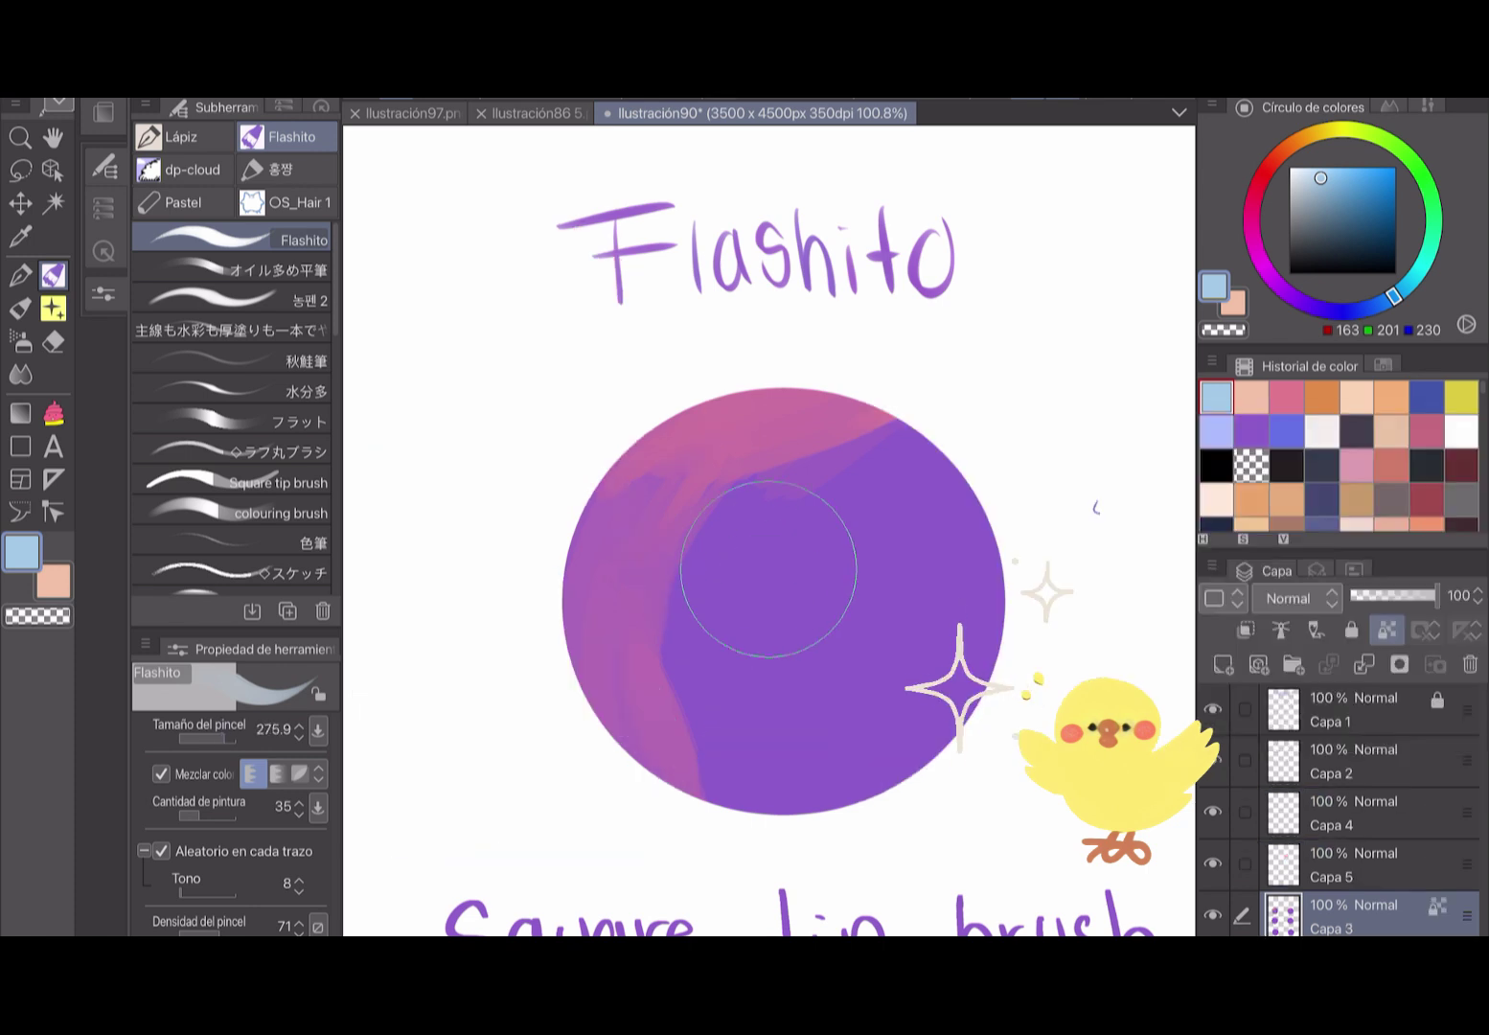
# Paint light blue along the circle's right edge at brush size 275.9 and over the pink area's inner edge at 142.6.
pyautogui.moveTo(934, 441)
pyautogui.mouseDown()
pyautogui.moveTo(958, 767)
pyautogui.moveTo(814, 814)
pyautogui.moveTo(714, 810)
pyautogui.mouseUp()
pyautogui.press('[')
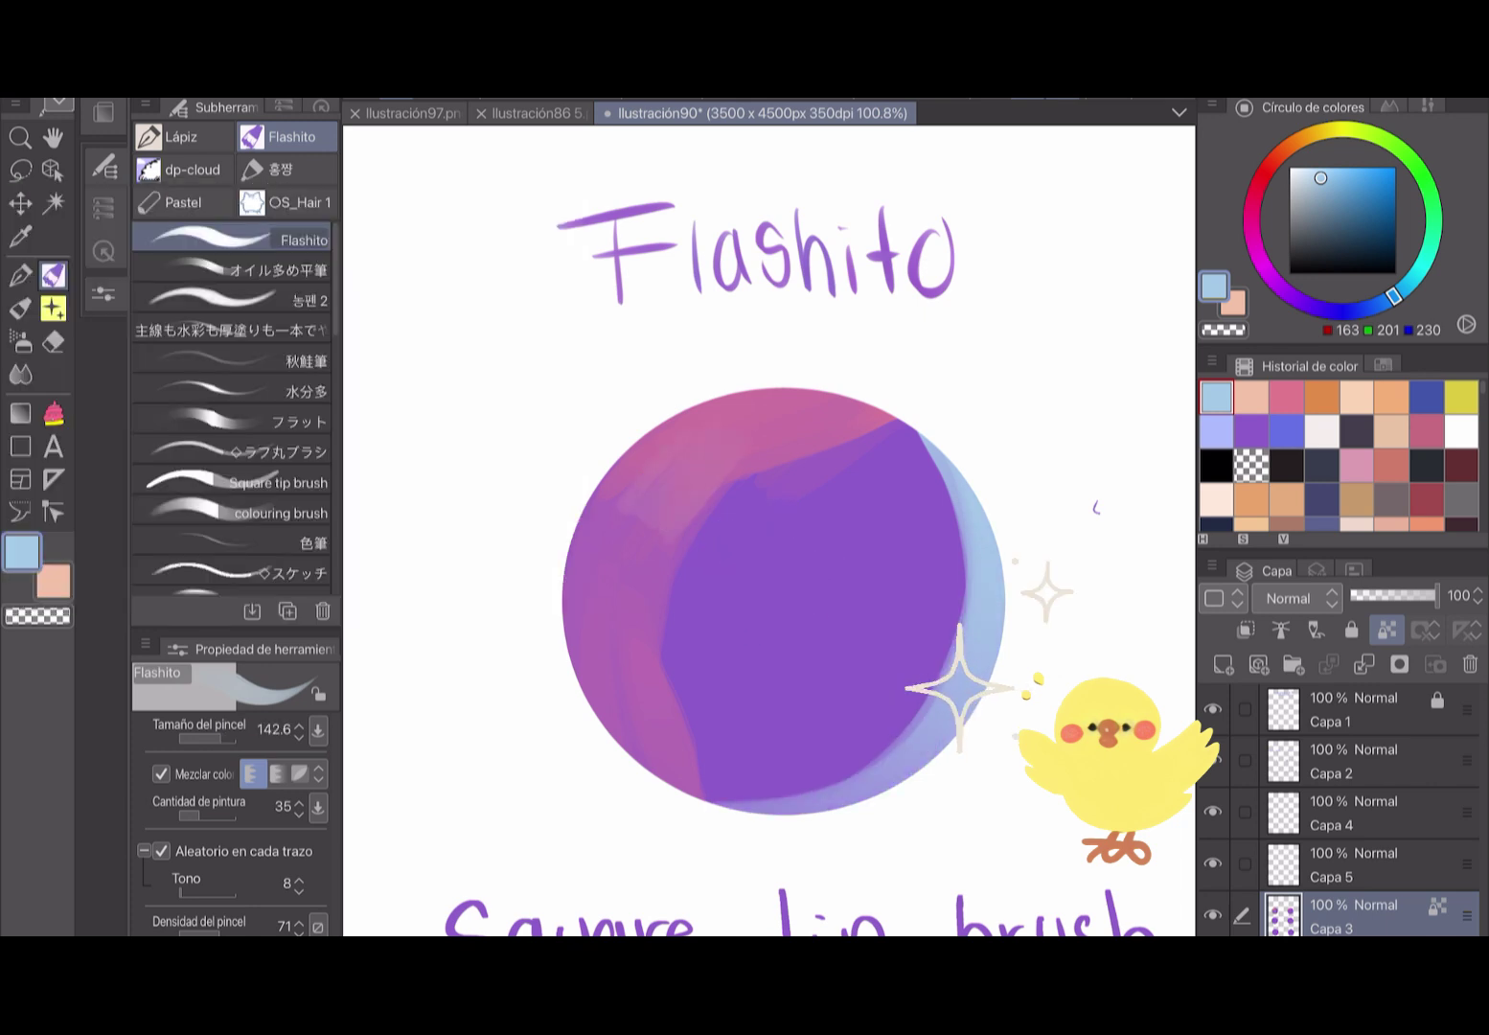
pyautogui.moveTo(743, 483); pyautogui.dragTo(613, 594)
pyautogui.moveTo(704, 522)
pyautogui.mouseDown()
pyautogui.moveTo(637, 599)
pyautogui.moveTo(695, 541)
pyautogui.moveTo(666, 742)
pyautogui.mouseUp()
pyautogui.moveTo(665, 608)
pyautogui.mouseDown()
pyautogui.moveTo(640, 671)
pyautogui.moveTo(666, 707)
pyautogui.moveTo(630, 713)
pyautogui.moveTo(659, 795)
pyautogui.mouseUp()
pyautogui.moveTo(815, 458); pyautogui.dragTo(690, 622)
# Paint an orange (223, 139, 72) patch on the upper right of the Flashito circle.
pyautogui.click(1321, 396)
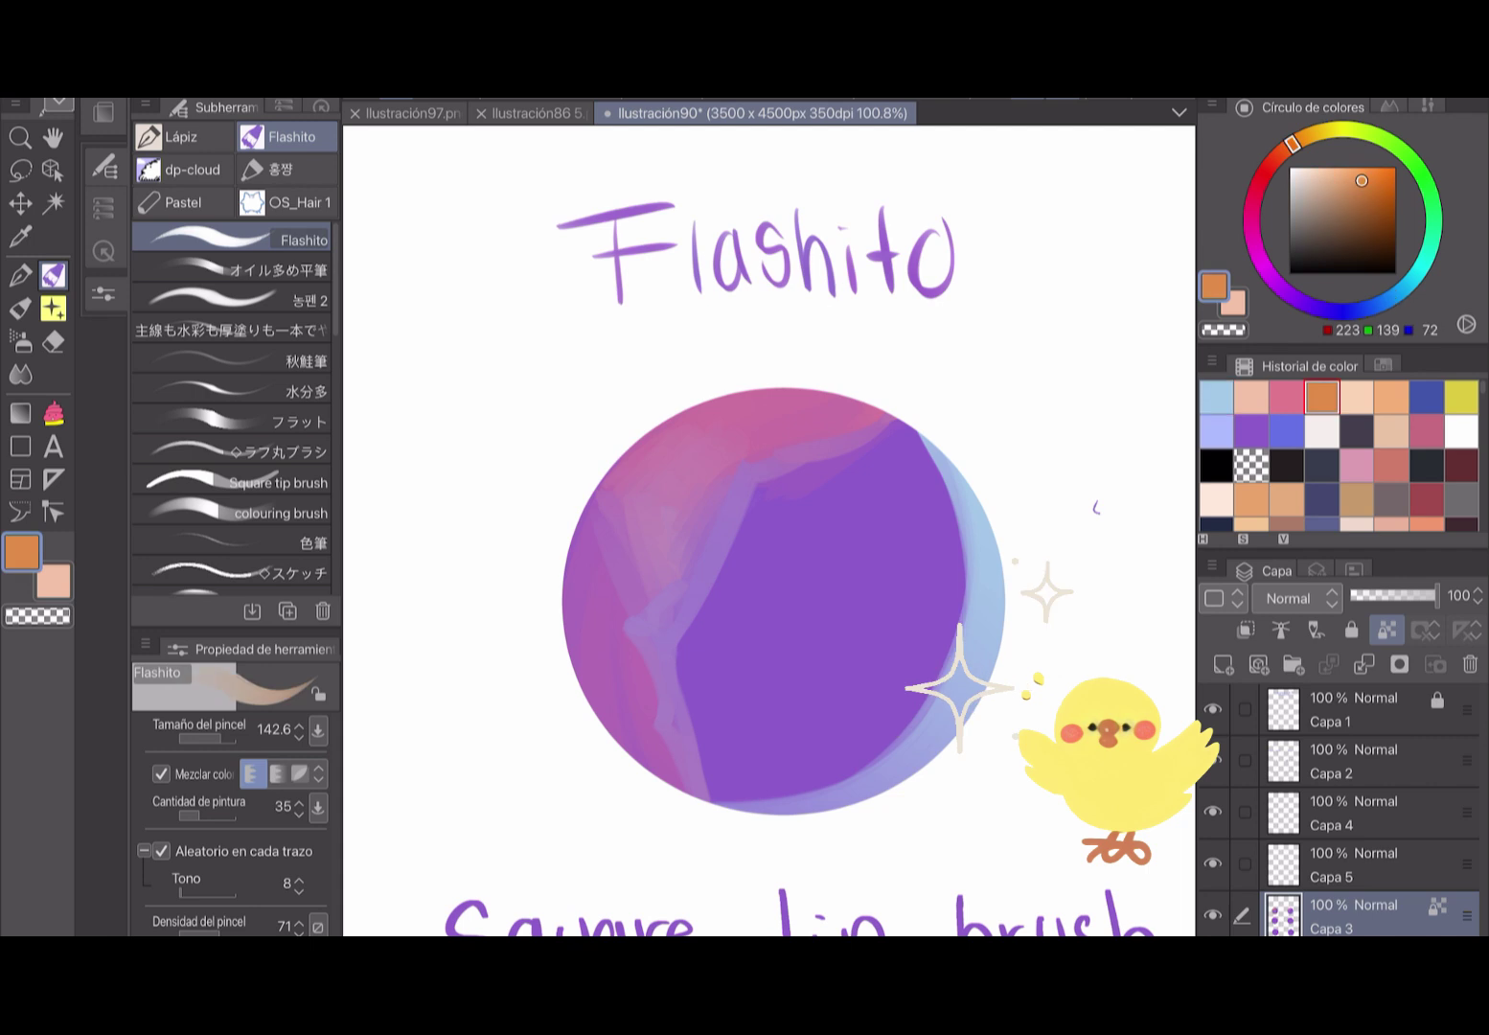
pyautogui.moveTo(891, 427)
pyautogui.mouseDown()
pyautogui.moveTo(873, 531)
pyautogui.moveTo(914, 579)
pyautogui.moveTo(910, 608)
pyautogui.mouseUp()
pyautogui.moveTo(967, 503); pyautogui.dragTo(919, 546)
# Repaint the whole Flashito circle in purple (141, 93, 202), enlarging the brush to 275.9.
pyautogui.click(1250, 431)
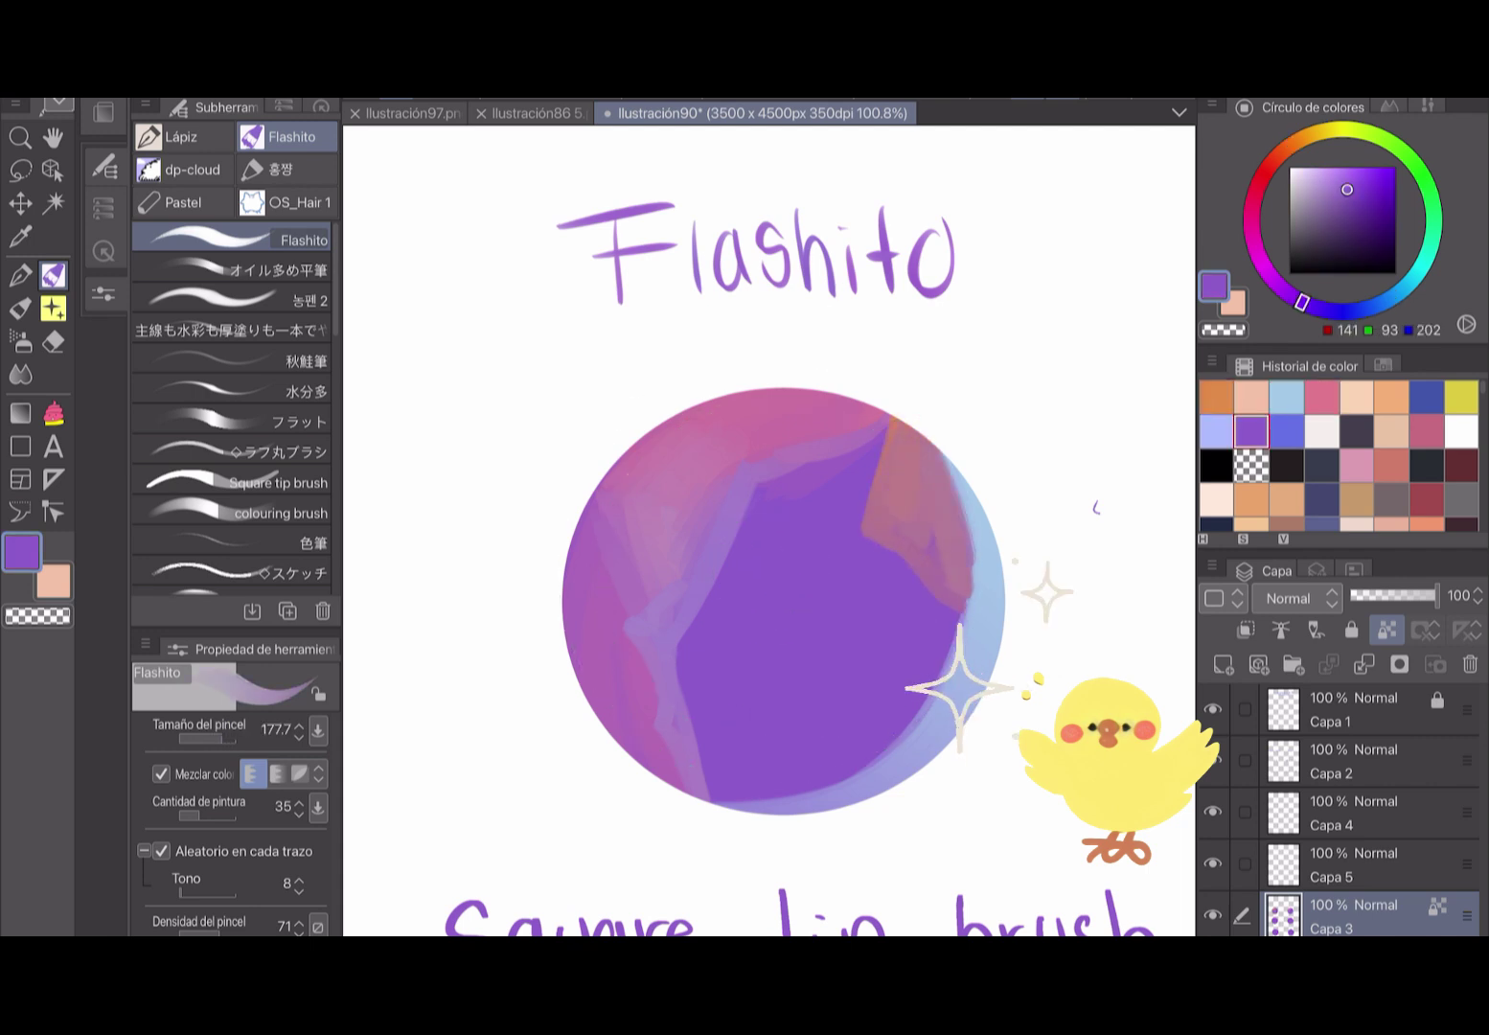
pyautogui.moveTo(671, 479); pyautogui.dragTo(948, 499)
pyautogui.moveTo(661, 622); pyautogui.dragTo(987, 613)
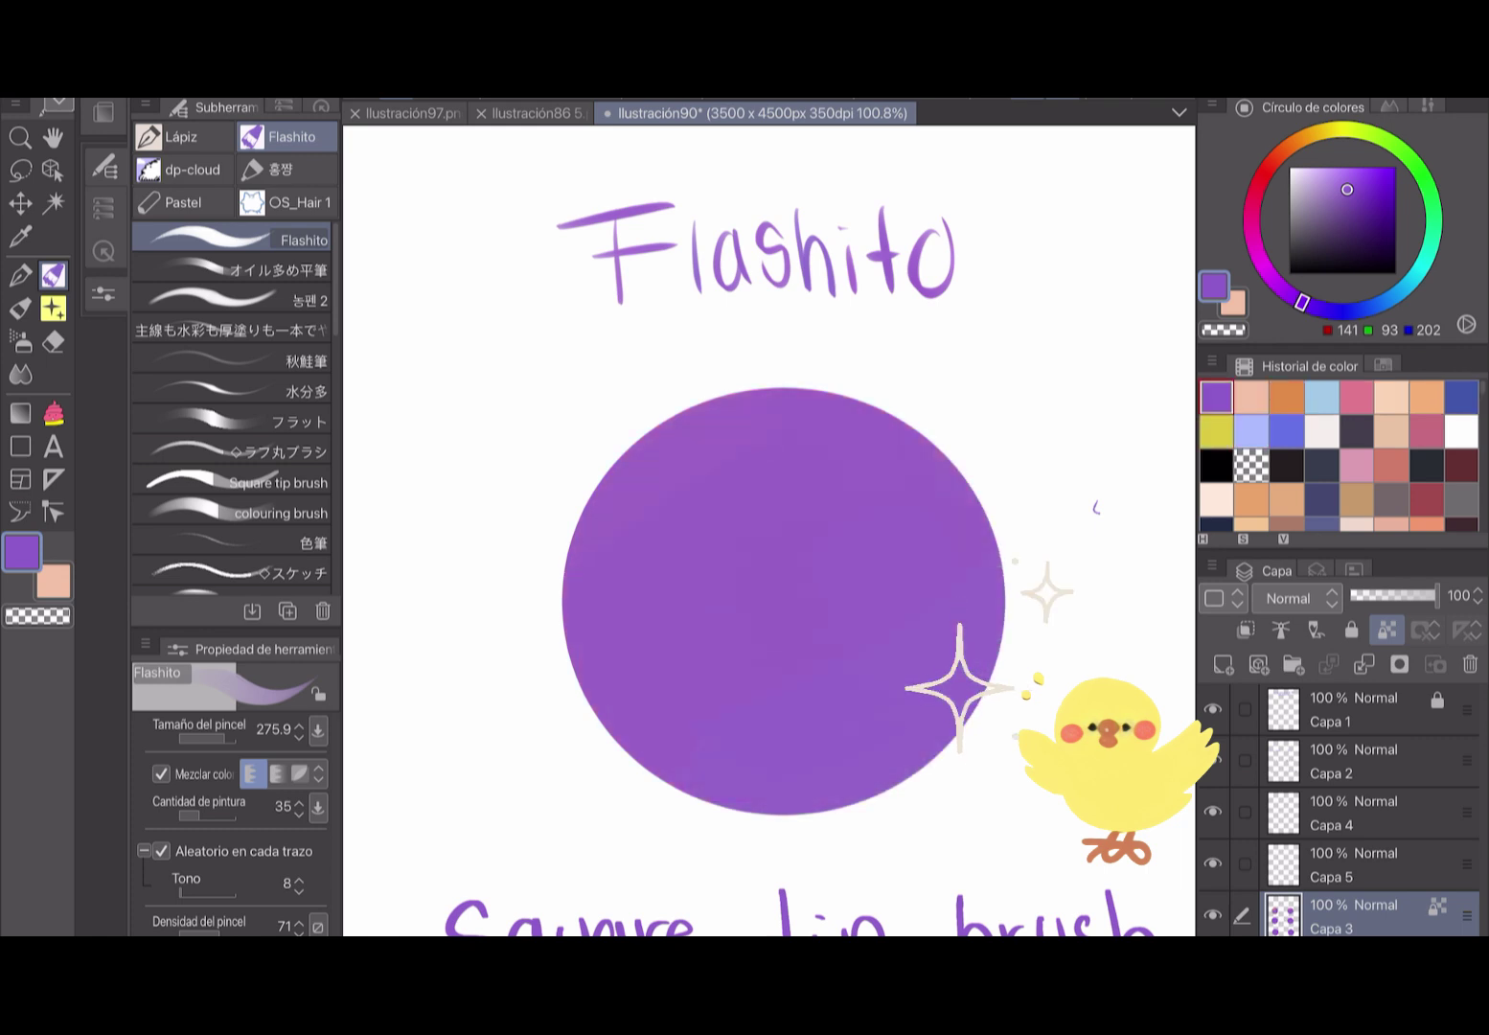
# Layer pink (223, 121, 141) strokes in curved bands over the Flashito circle's top and left side.
pyautogui.click(1355, 396)
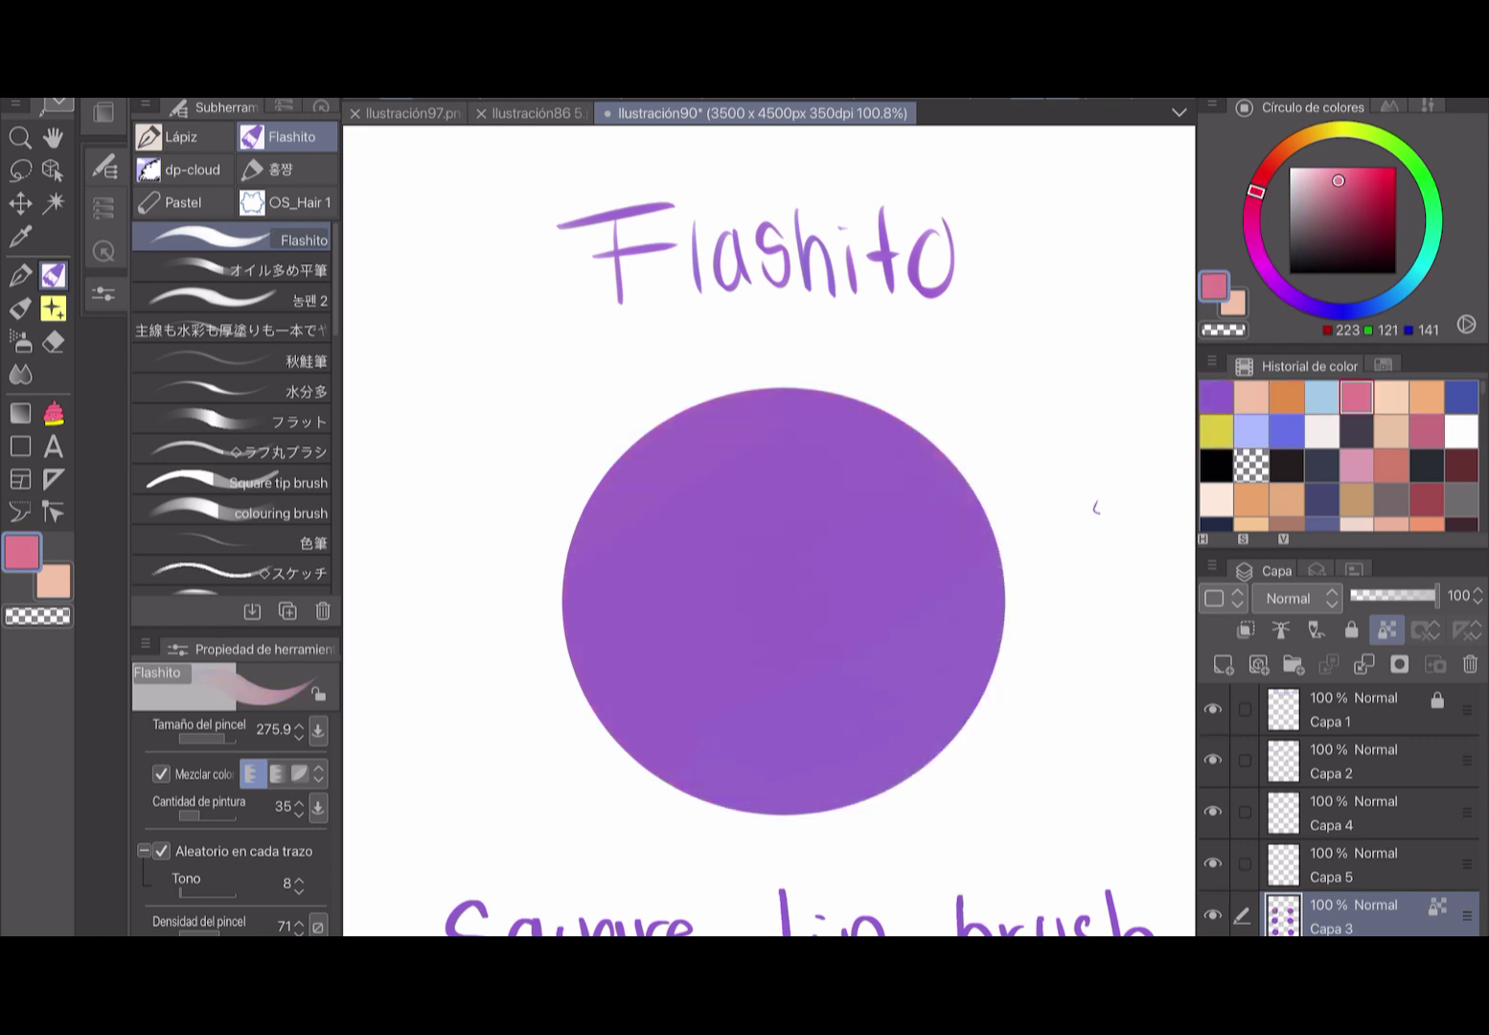
pyautogui.moveTo(613, 441); pyautogui.dragTo(575, 642)
pyautogui.moveTo(670, 422); pyautogui.dragTo(613, 713)
pyautogui.moveTo(843, 407)
pyautogui.mouseDown()
pyautogui.moveTo(652, 613)
pyautogui.moveTo(633, 757)
pyautogui.mouseUp()
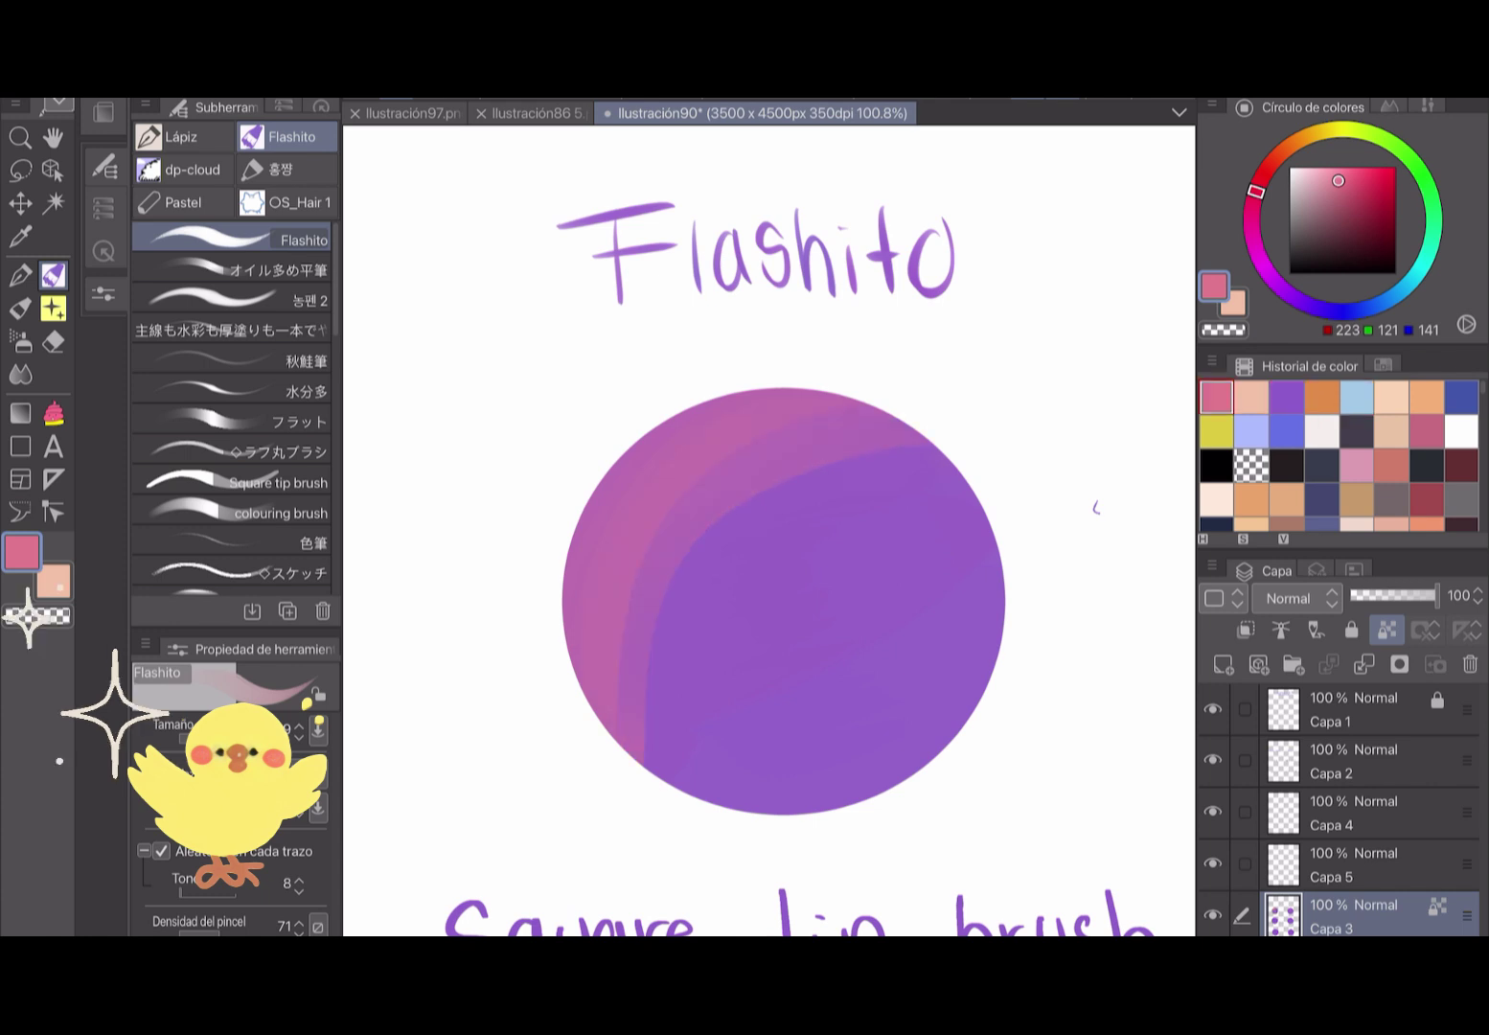
pyautogui.moveTo(660, 613); pyautogui.dragTo(622, 776)
pyautogui.moveTo(786, 498); pyautogui.dragTo(661, 786)
# Paint orange (223, 139, 72) along the upper left edge of the pink area.
pyautogui.click(1286, 395)
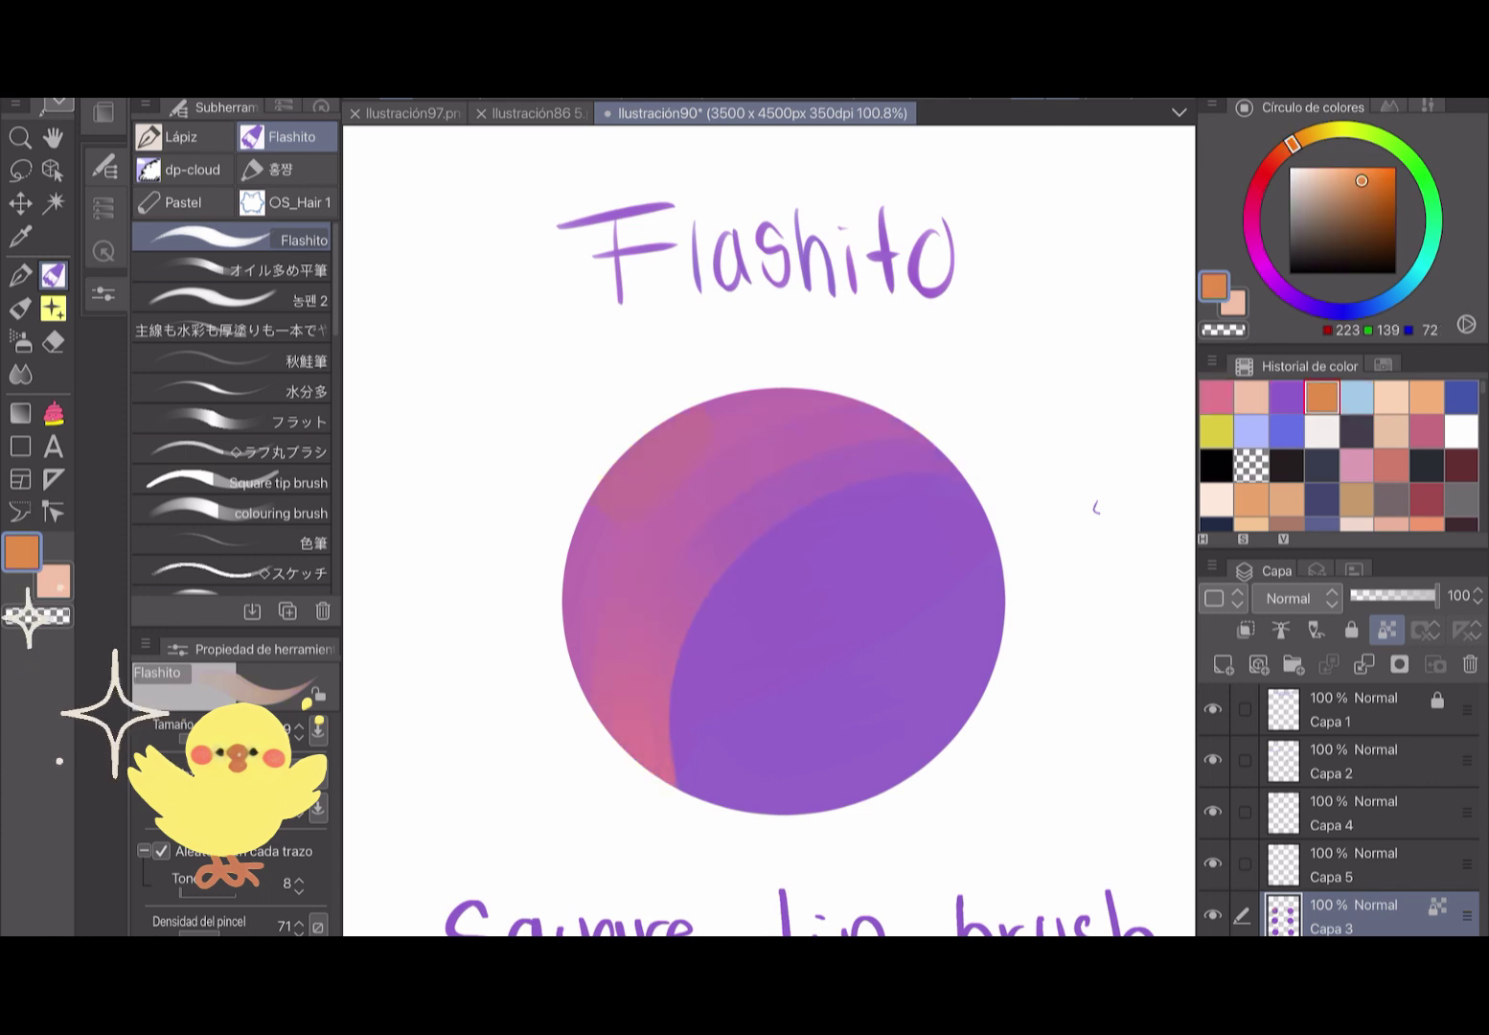
pyautogui.moveTo(728, 412); pyautogui.dragTo(585, 537)
pyautogui.moveTo(767, 402); pyautogui.dragTo(574, 690)
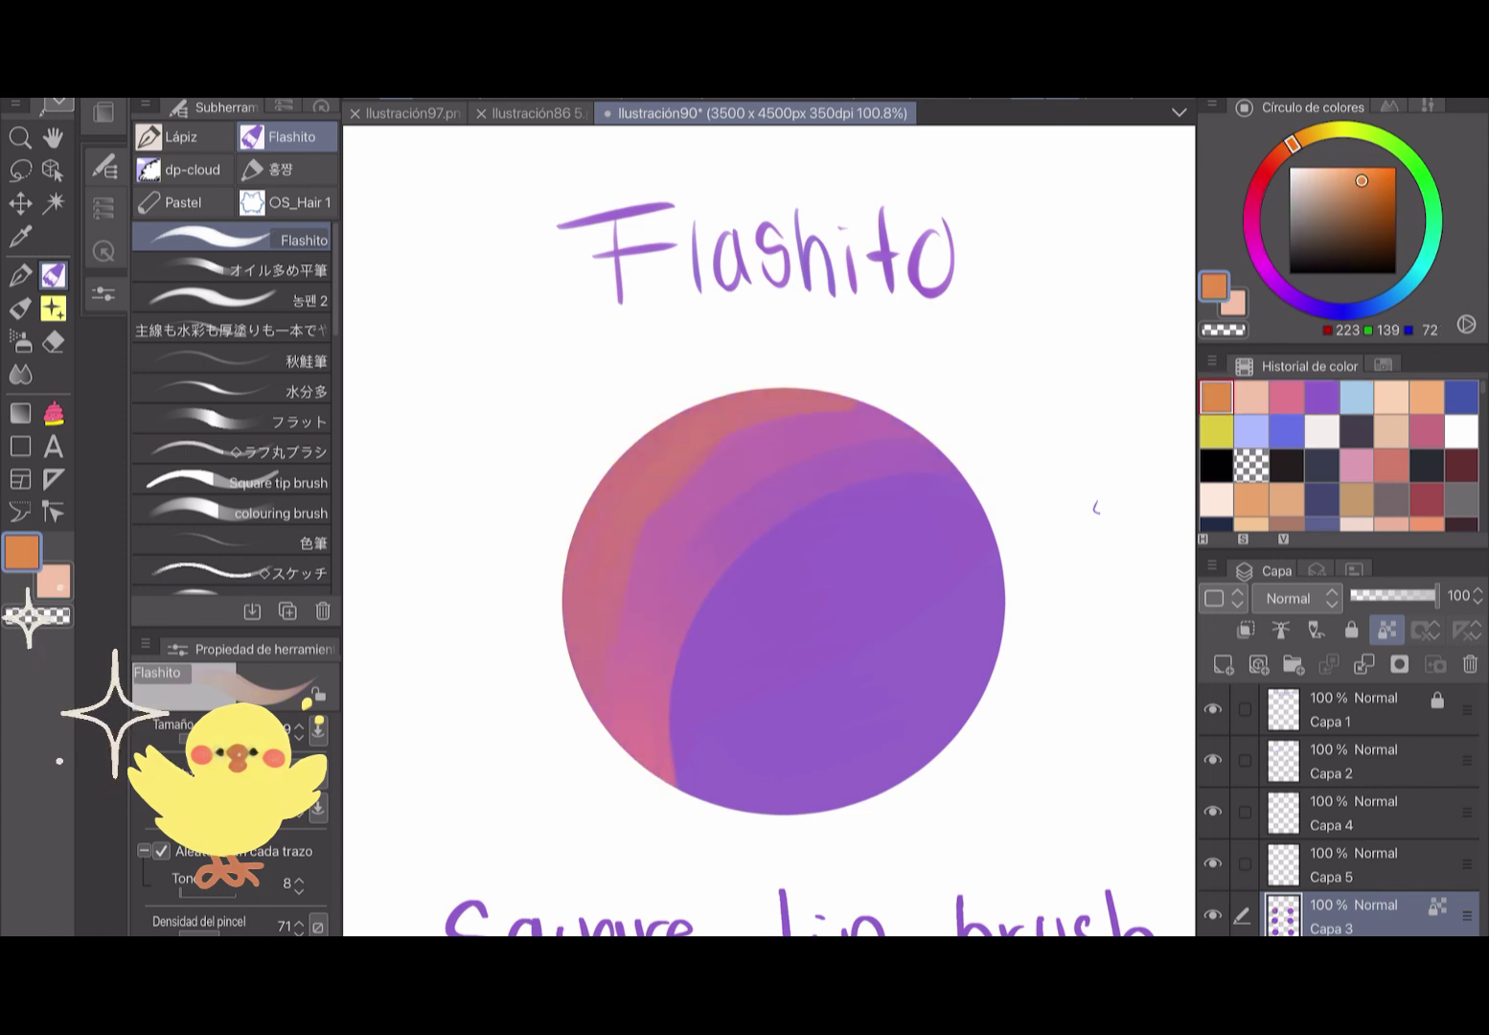
# Build up a peach (239, 191, 164) highlight along the Flashito circle's upper left edge and across its top.
pyautogui.click(1250, 395)
pyautogui.moveTo(680, 416); pyautogui.dragTo(604, 479)
pyautogui.moveTo(652, 455); pyautogui.dragTo(598, 503)
pyautogui.moveTo(742, 395); pyautogui.dragTo(666, 440)
pyautogui.moveTo(603, 493)
pyautogui.mouseDown()
pyautogui.moveTo(567, 627)
pyautogui.moveTo(574, 680)
pyautogui.mouseUp()
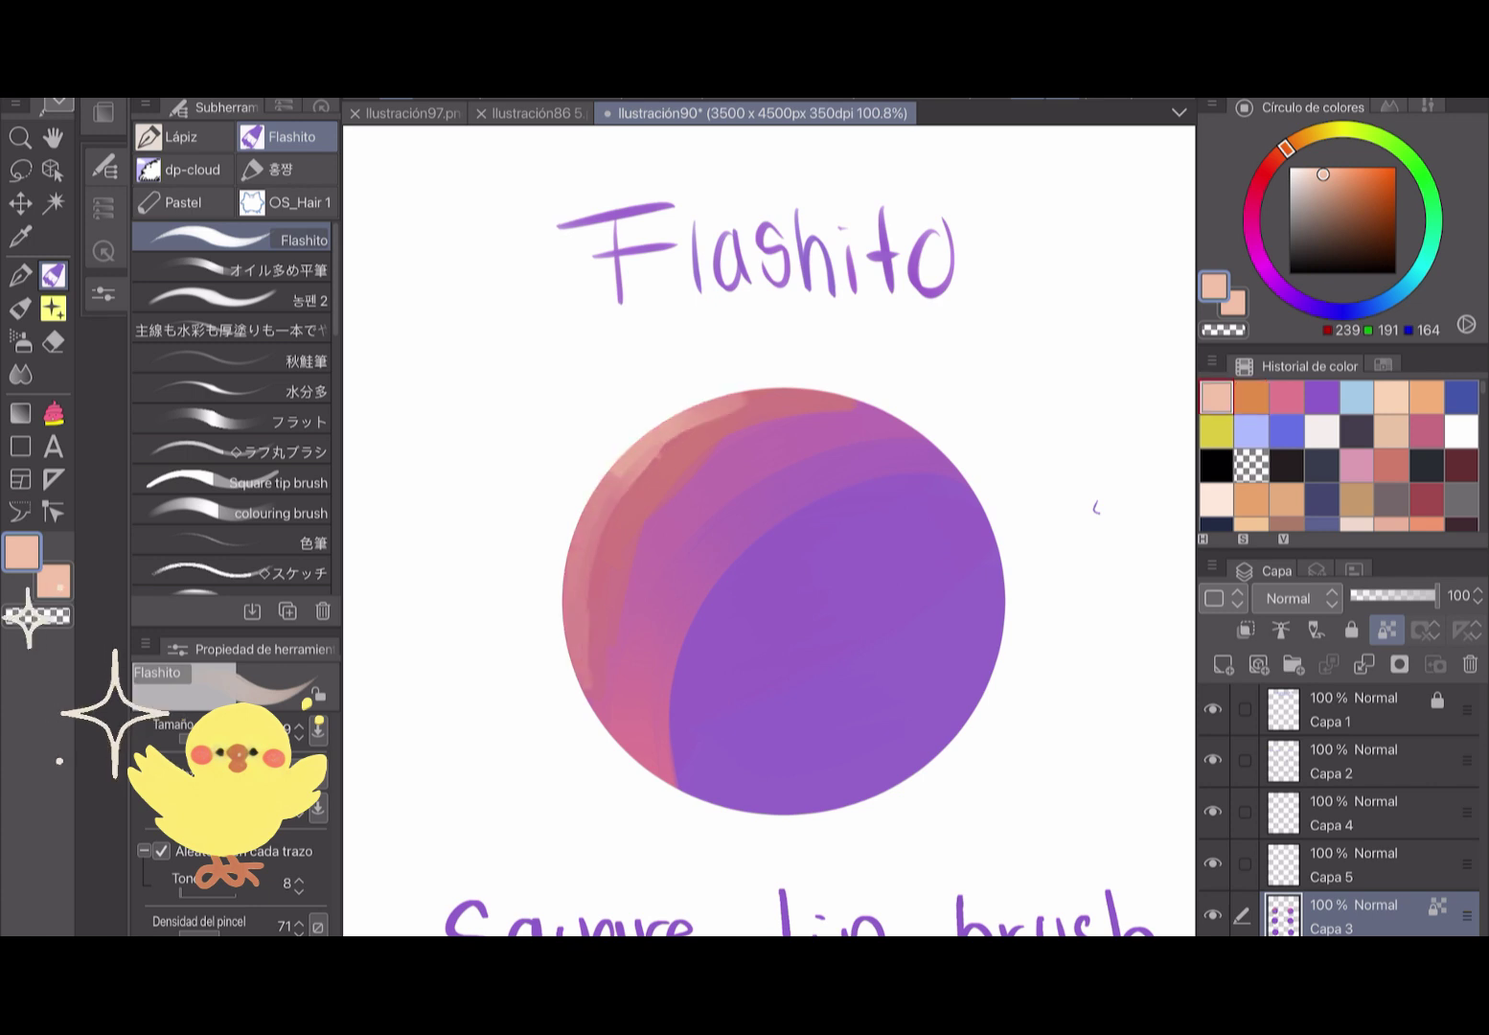
pyautogui.moveTo(704, 426); pyautogui.dragTo(656, 458)
pyautogui.moveTo(804, 393); pyautogui.dragTo(738, 410)
pyautogui.moveTo(671, 462)
pyautogui.mouseDown()
pyautogui.moveTo(608, 503)
pyautogui.moveTo(568, 671)
pyautogui.moveTo(669, 458)
pyautogui.mouseUp()
pyautogui.moveTo(833, 393); pyautogui.dragTo(680, 450)
pyautogui.moveTo(900, 398); pyautogui.dragTo(673, 450)
# Dab orange (223, 139, 72) patches along the circle's top, upper right, left edge and lower left.
pyautogui.click(1234, 396)
pyautogui.moveTo(841, 404)
pyautogui.mouseDown()
pyautogui.moveTo(745, 419)
pyautogui.moveTo(755, 407)
pyautogui.mouseUp()
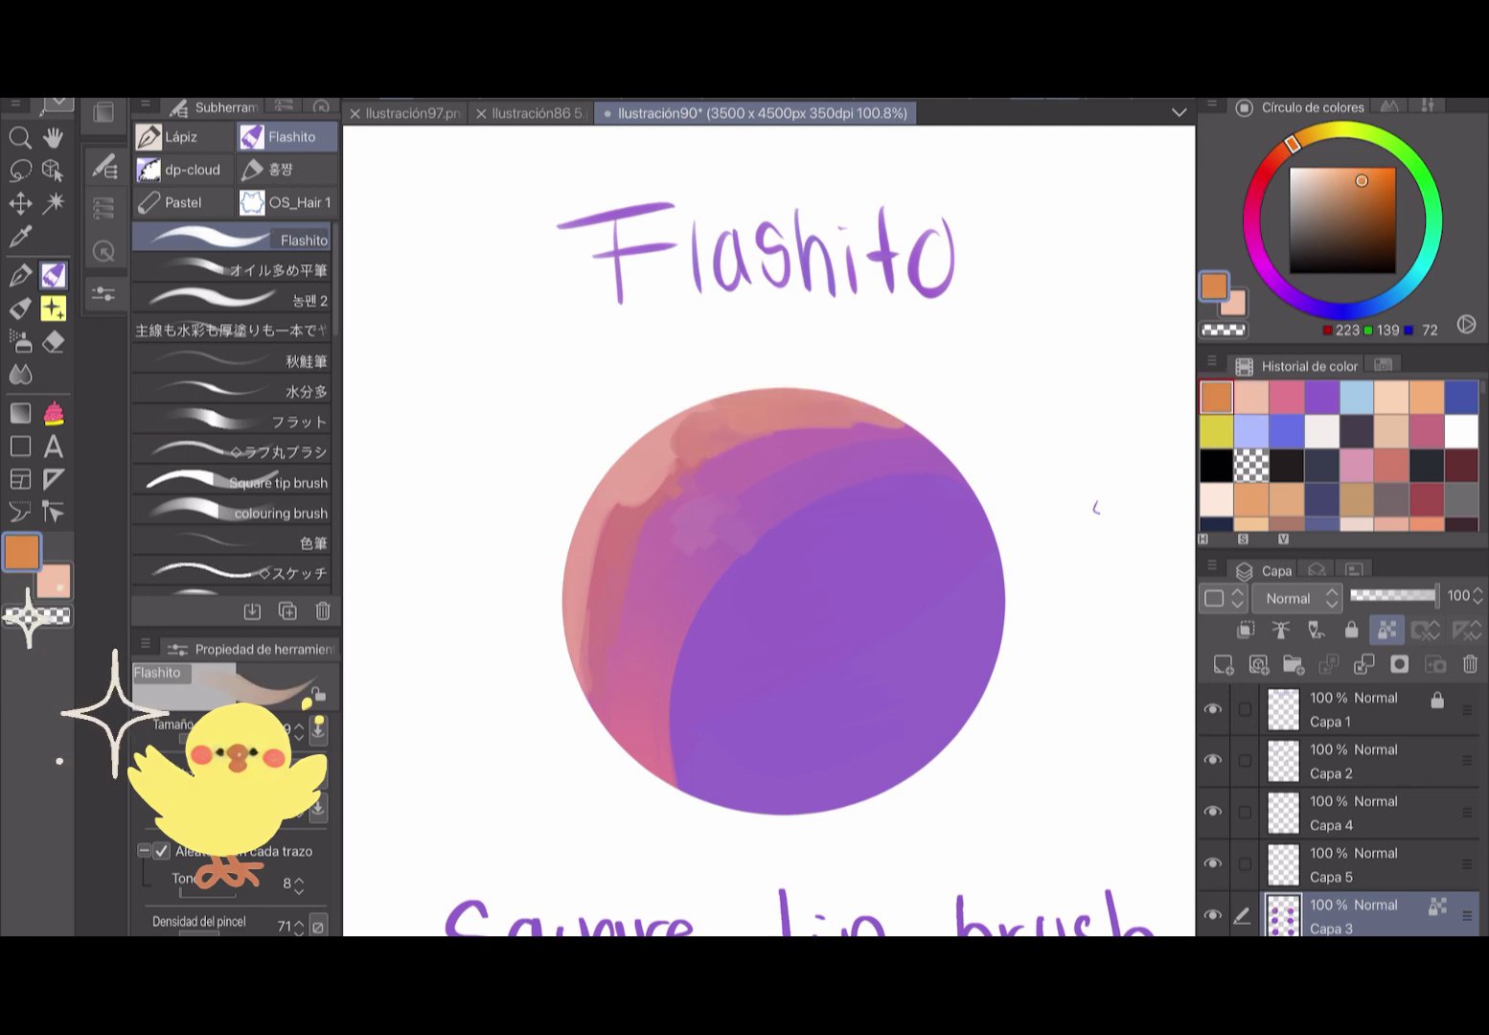
pyautogui.moveTo(903, 415); pyautogui.dragTo(835, 426)
pyautogui.moveTo(586, 590); pyautogui.dragTo(596, 713)
pyautogui.moveTo(651, 661); pyautogui.dragTo(604, 742)
pyautogui.moveTo(586, 596); pyautogui.dragTo(594, 651)
pyautogui.moveTo(671, 724); pyautogui.dragTo(682, 785)
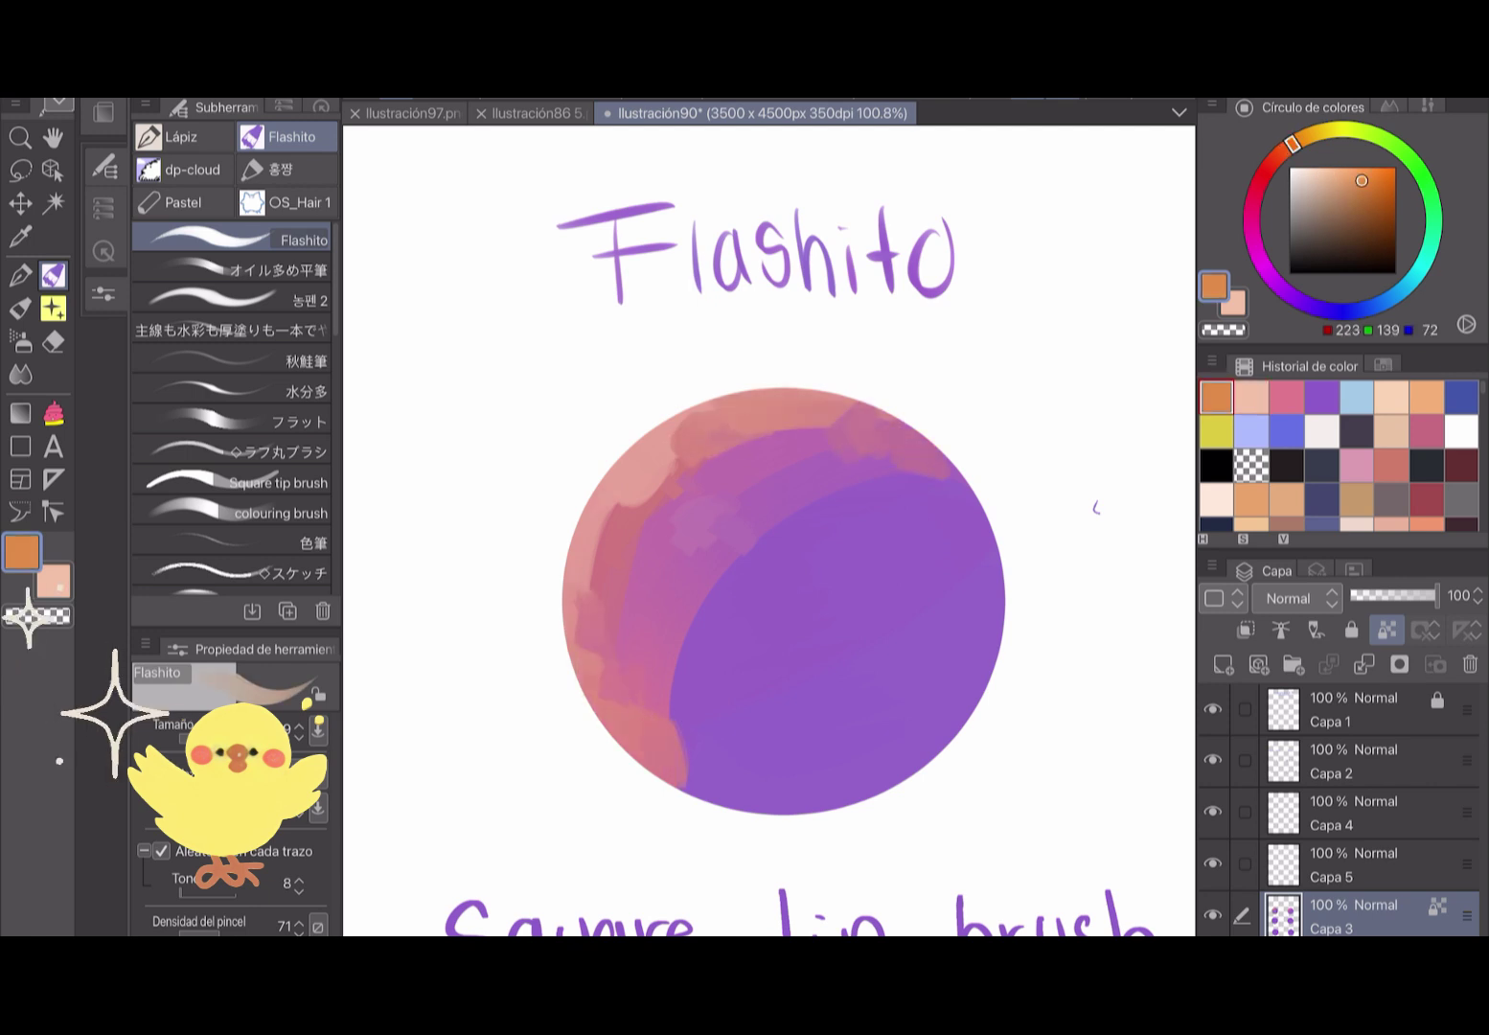
# Paint light blue (163, 201, 230) reflected light along the Flashito circle's right and bottom edges.
pyautogui.click(1356, 396)
pyautogui.moveTo(972, 479); pyautogui.dragTo(795, 810)
pyautogui.moveTo(982, 517); pyautogui.dragTo(996, 613)
pyautogui.moveTo(997, 594); pyautogui.dragTo(689, 795)
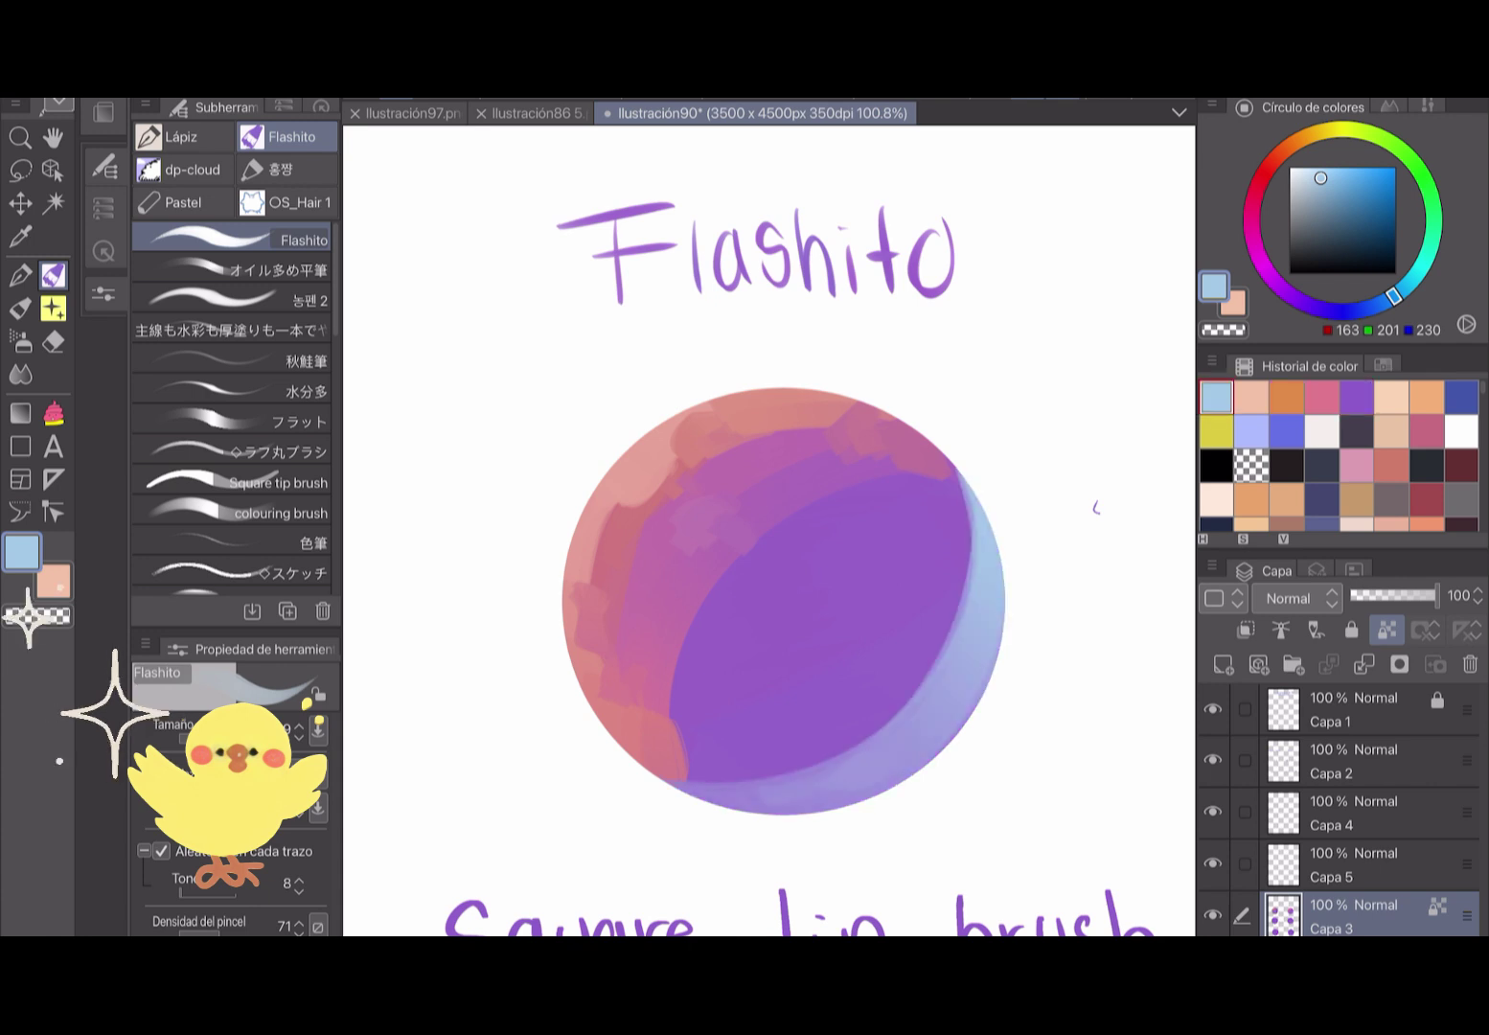
# Extend the light blue inward over the circle's right and lower purple area and touch the left edge with it.
pyautogui.moveTo(577, 516); pyautogui.dragTo(594, 709)
pyautogui.moveTo(957, 455)
pyautogui.mouseDown()
pyautogui.moveTo(890, 489)
pyautogui.moveTo(886, 465)
pyautogui.mouseUp()
pyautogui.moveTo(972, 503)
pyautogui.mouseDown()
pyautogui.moveTo(853, 554)
pyautogui.moveTo(853, 733)
pyautogui.mouseUp()
pyautogui.moveTo(939, 598); pyautogui.dragTo(766, 776)
pyautogui.moveTo(828, 728); pyautogui.dragTo(724, 776)
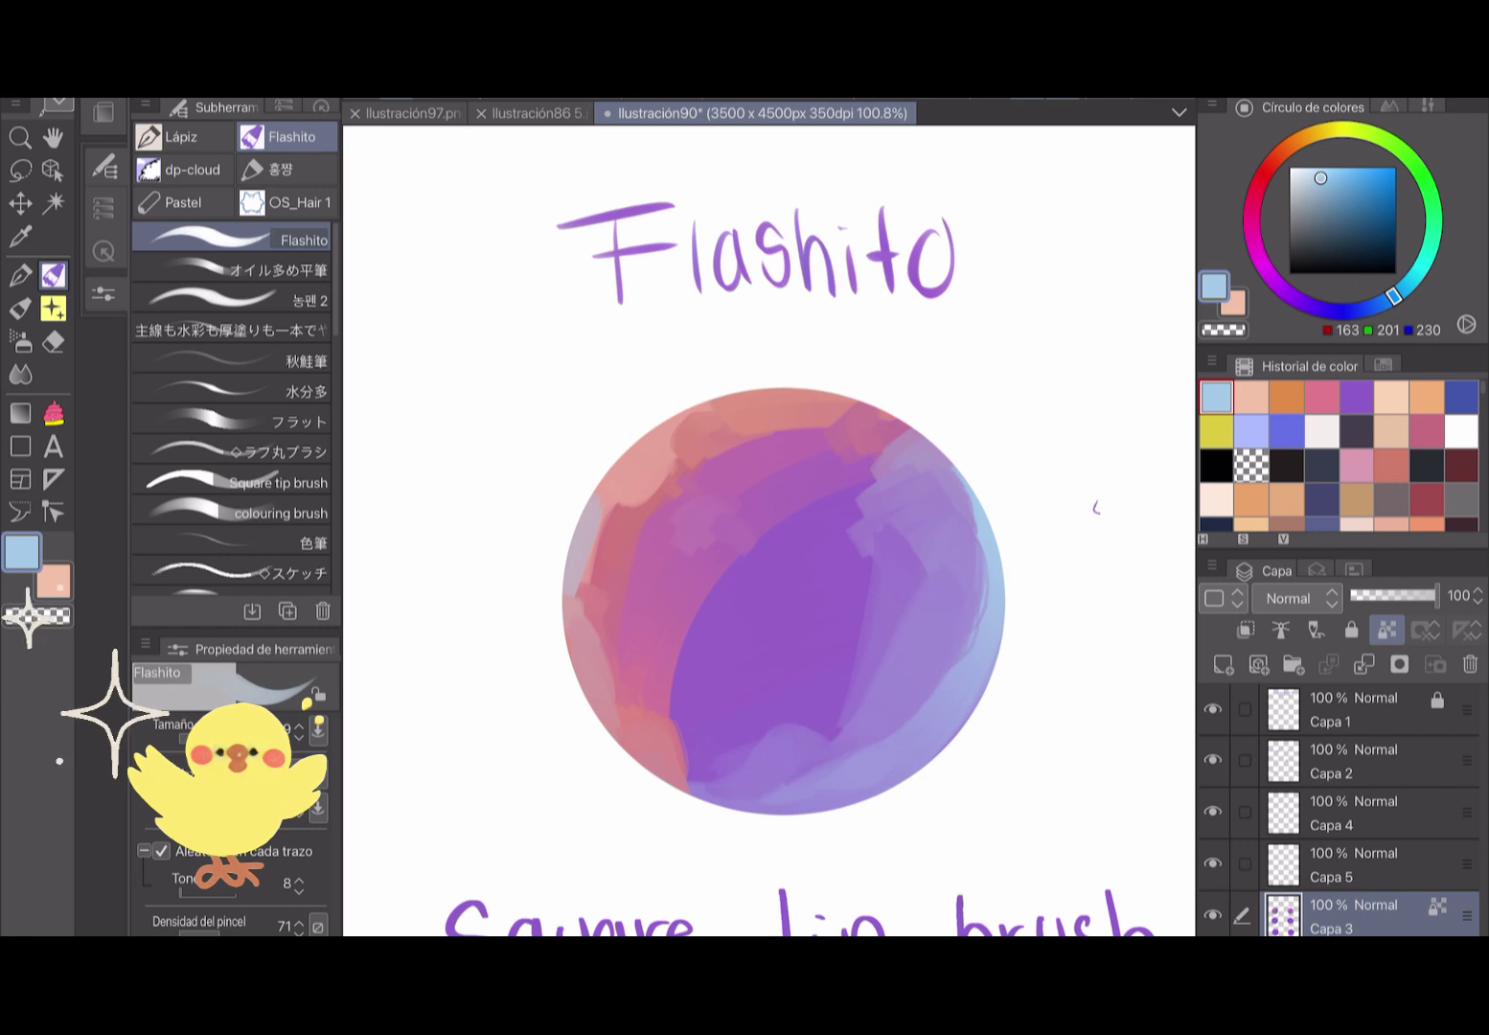
# Blend purple (141, 93, 202) through the Flashito circle's centre and lower area, and pick light blue (163, 201, 230) for the edges.
pyautogui.click(1356, 396)
pyautogui.moveTo(910, 479); pyautogui.dragTo(857, 541)
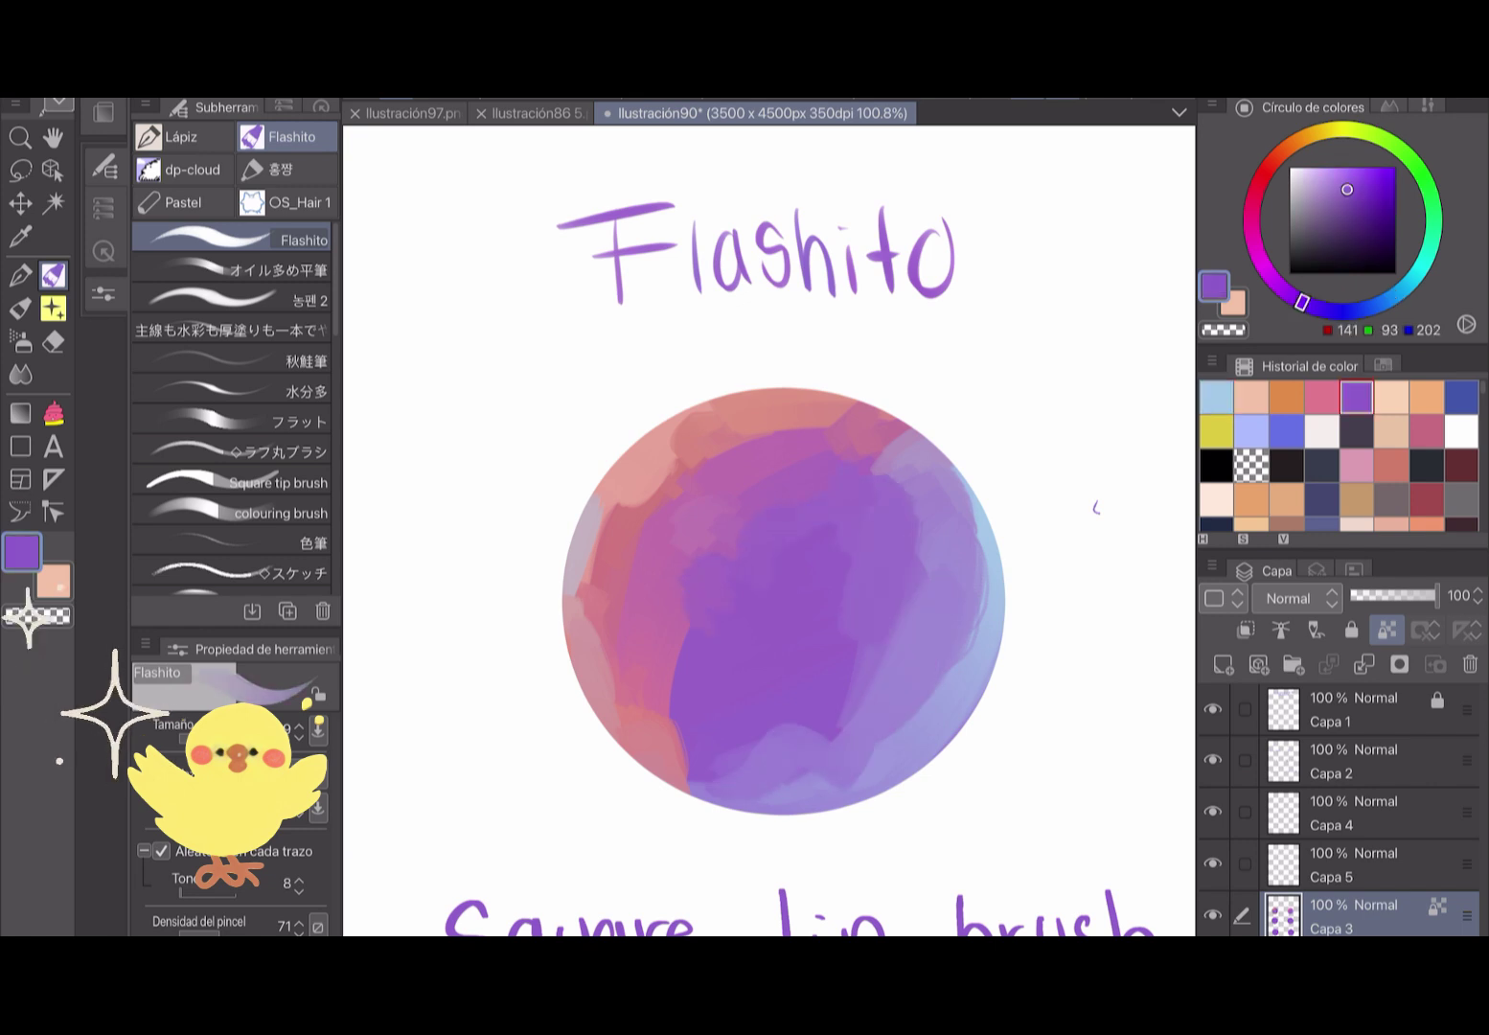
pyautogui.moveTo(670, 647); pyautogui.dragTo(670, 780)
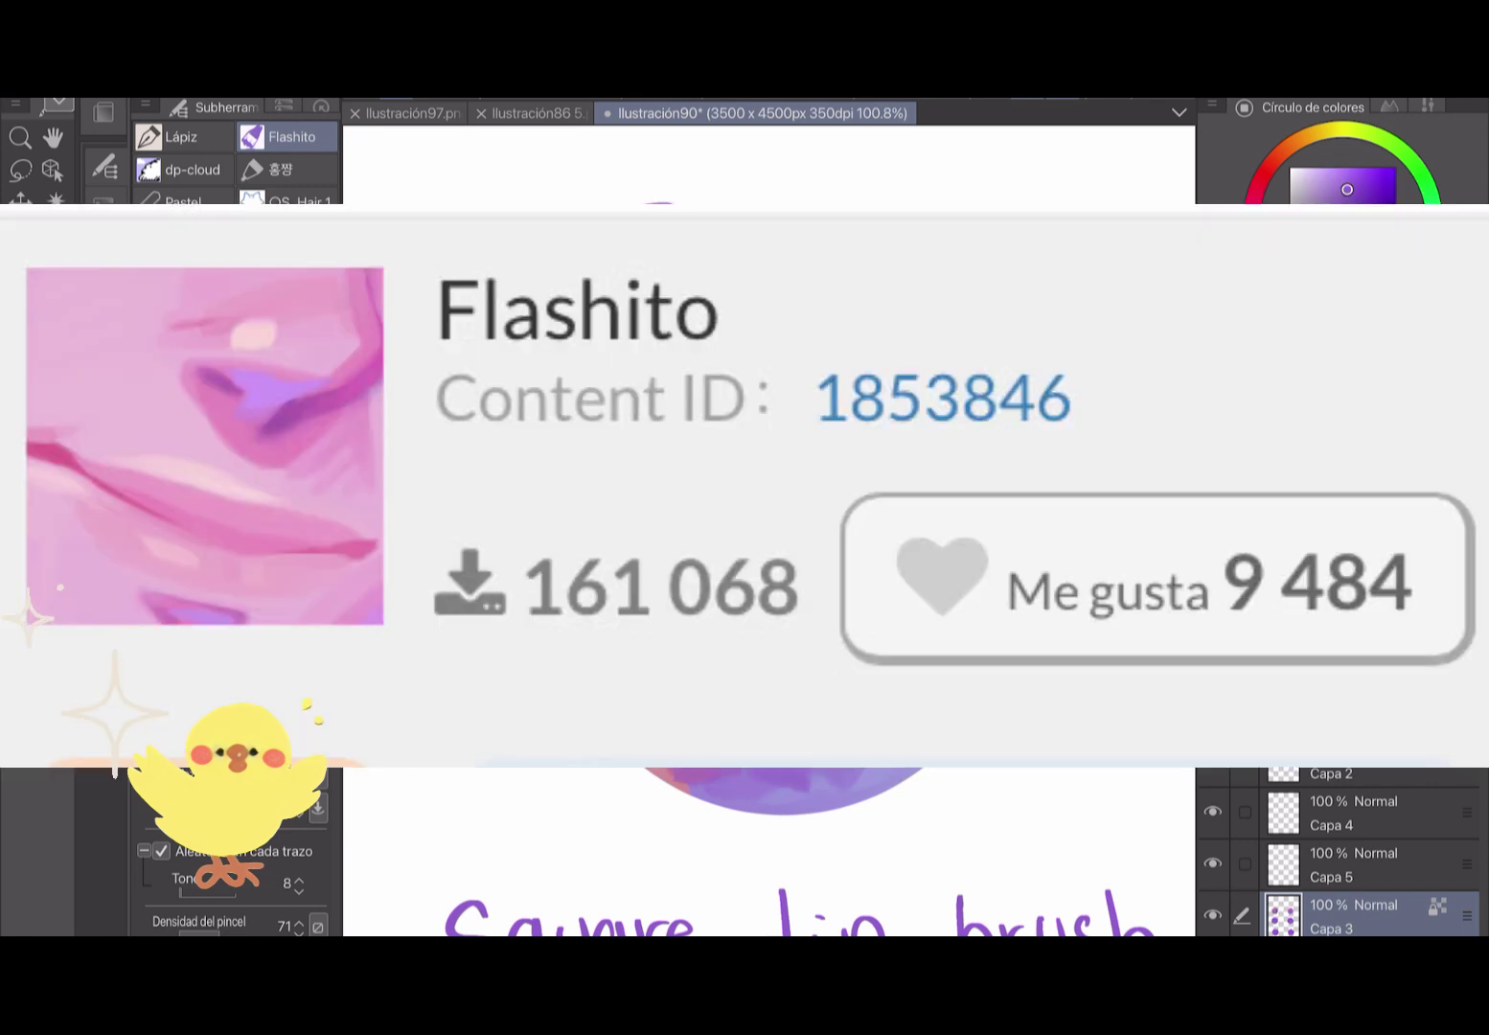
pyautogui.moveTo(862, 772); pyautogui.dragTo(730, 799)
pyautogui.moveTo(915, 773); pyautogui.dragTo(810, 809)
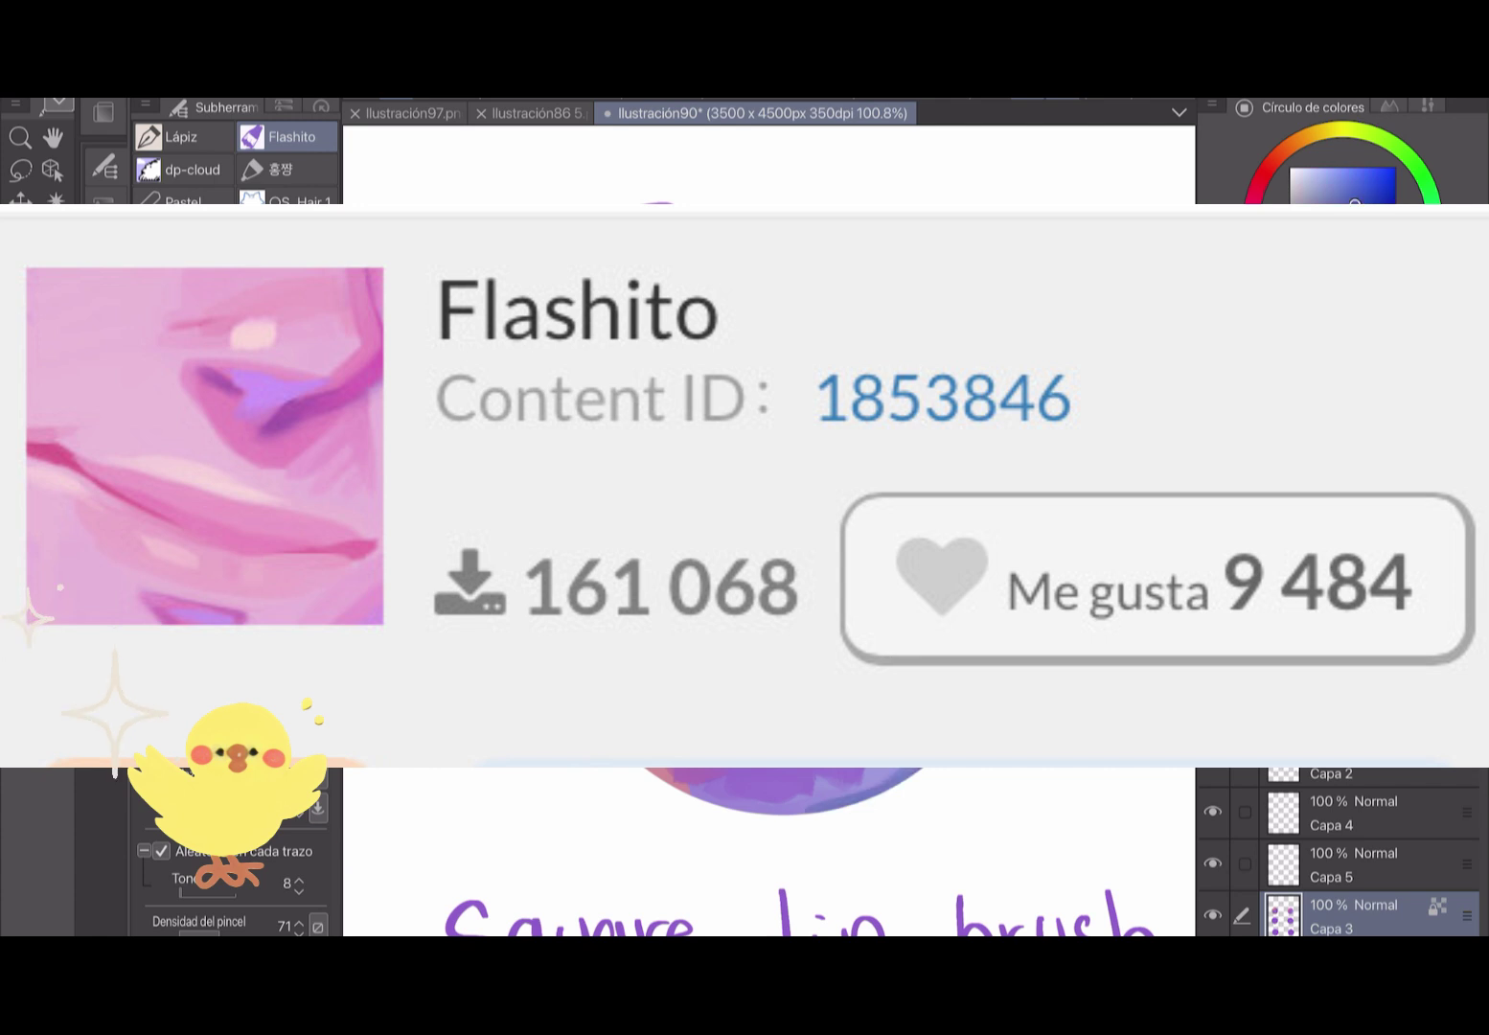
pyautogui.click(1320, 178)
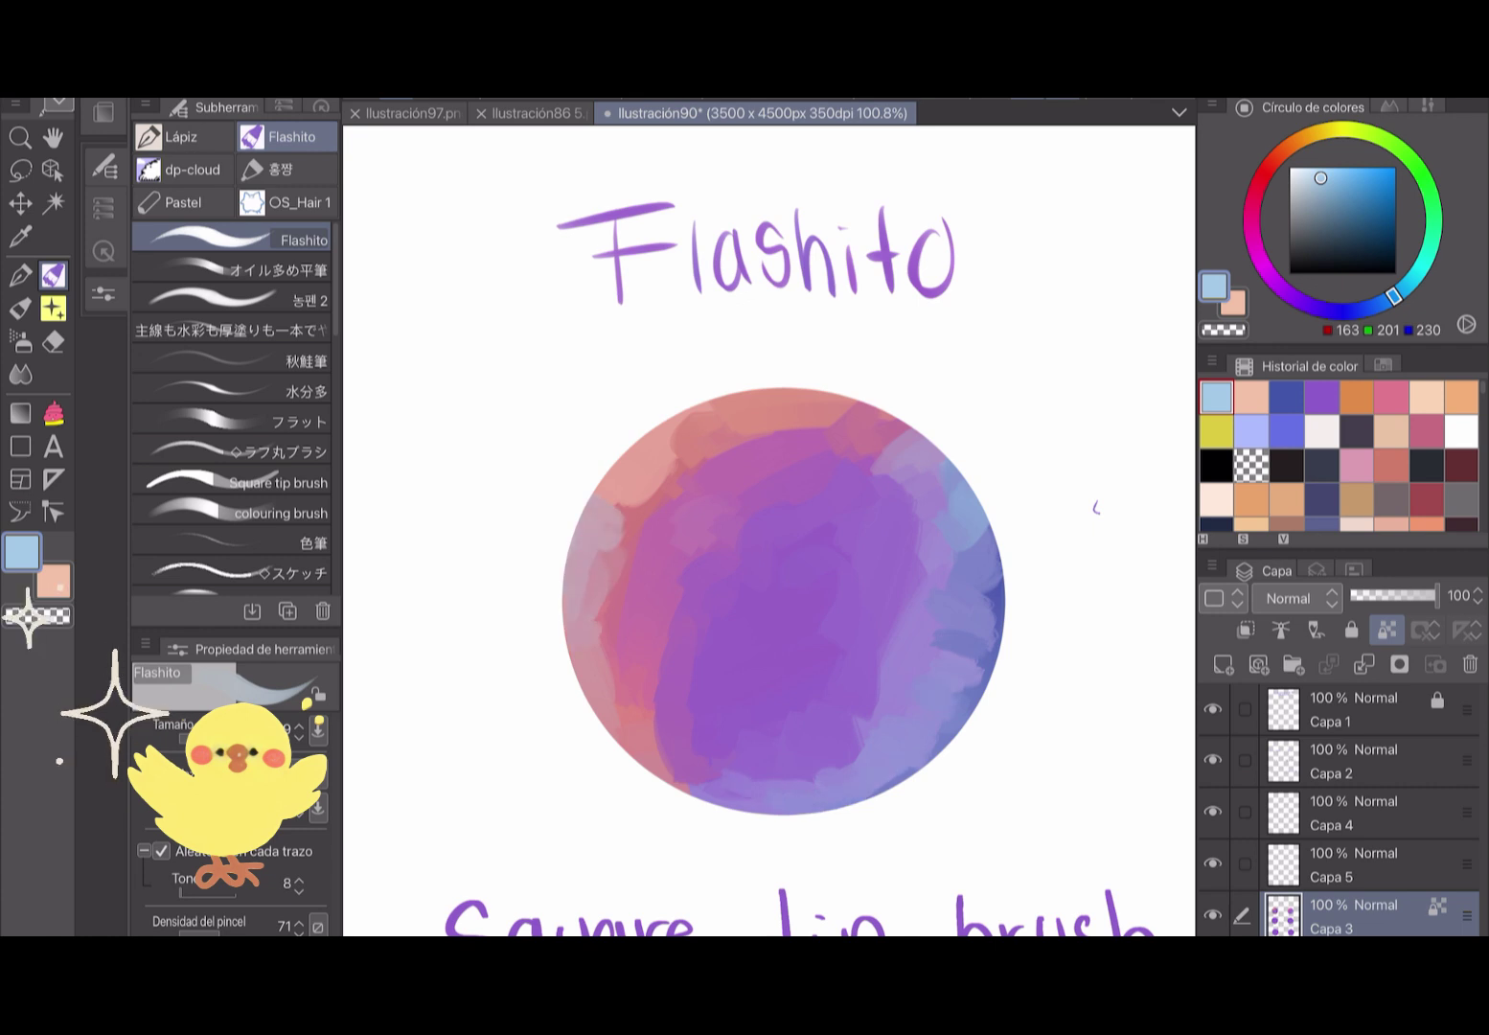
# Paint pink (223, 121, 141) patches over the Flashito circle's top, left side and lower left area.
pyautogui.keyDown('alt'); pyautogui.click(614, 565); pyautogui.keyUp('alt')
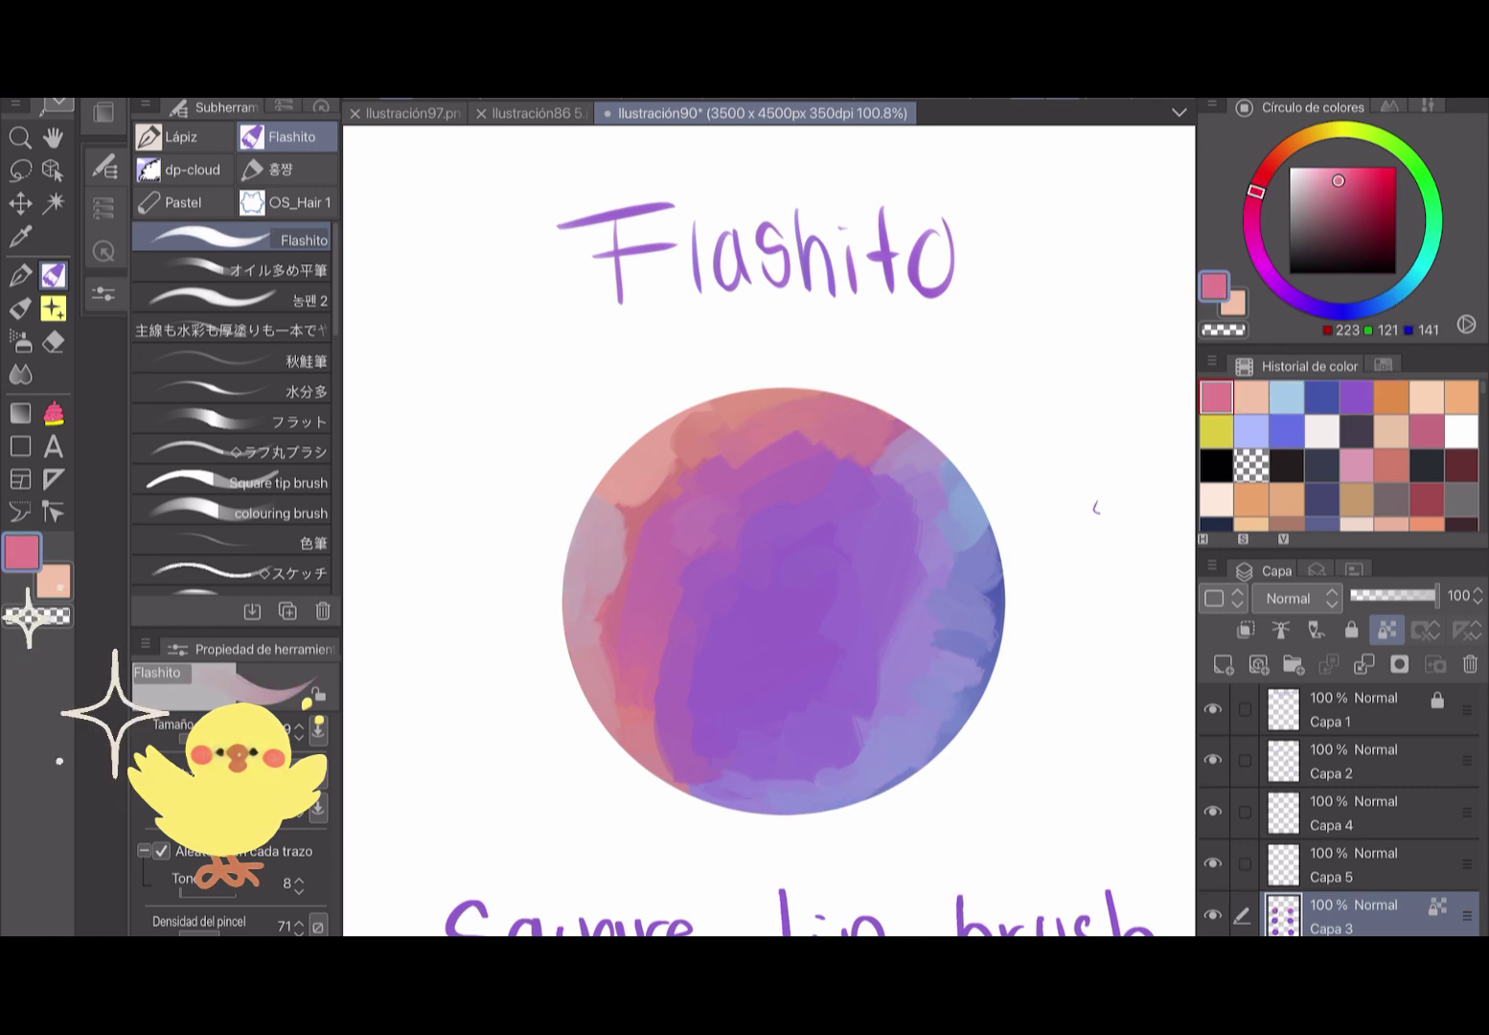
pyautogui.moveTo(753, 448)
pyautogui.mouseDown()
pyautogui.moveTo(852, 487)
pyautogui.moveTo(895, 450)
pyautogui.mouseUp()
pyautogui.moveTo(613, 542); pyautogui.dragTo(598, 724)
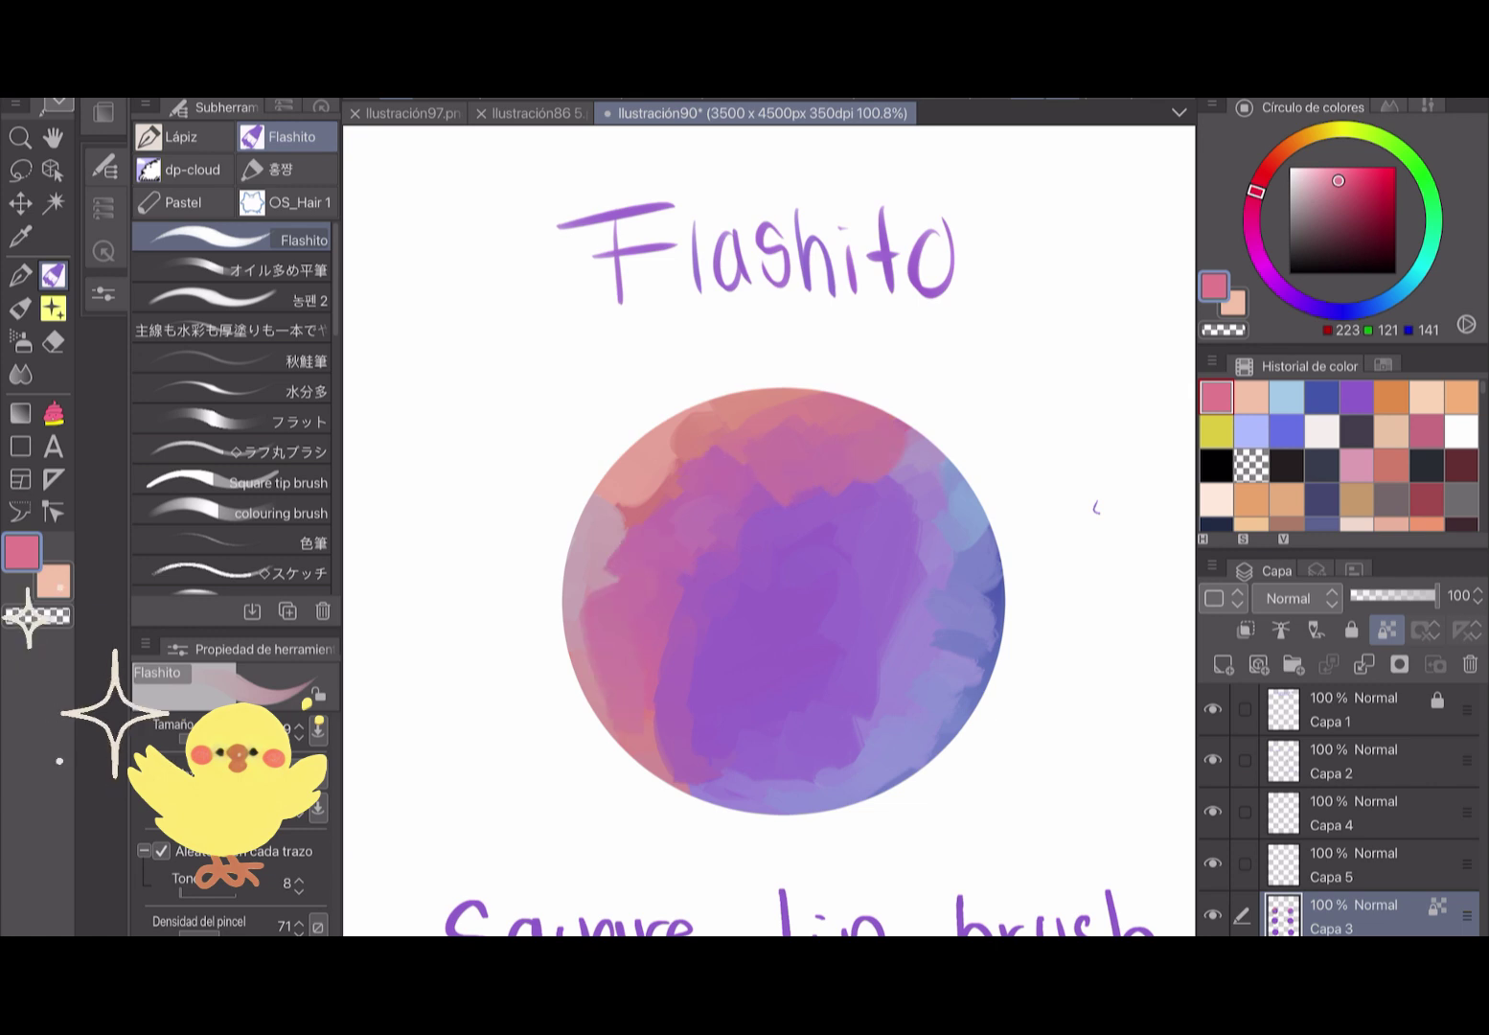
pyautogui.moveTo(661, 666); pyautogui.dragTo(671, 742)
pyautogui.moveTo(574, 580); pyautogui.dragTo(599, 651)
pyautogui.moveTo(637, 737); pyautogui.dragTo(713, 756)
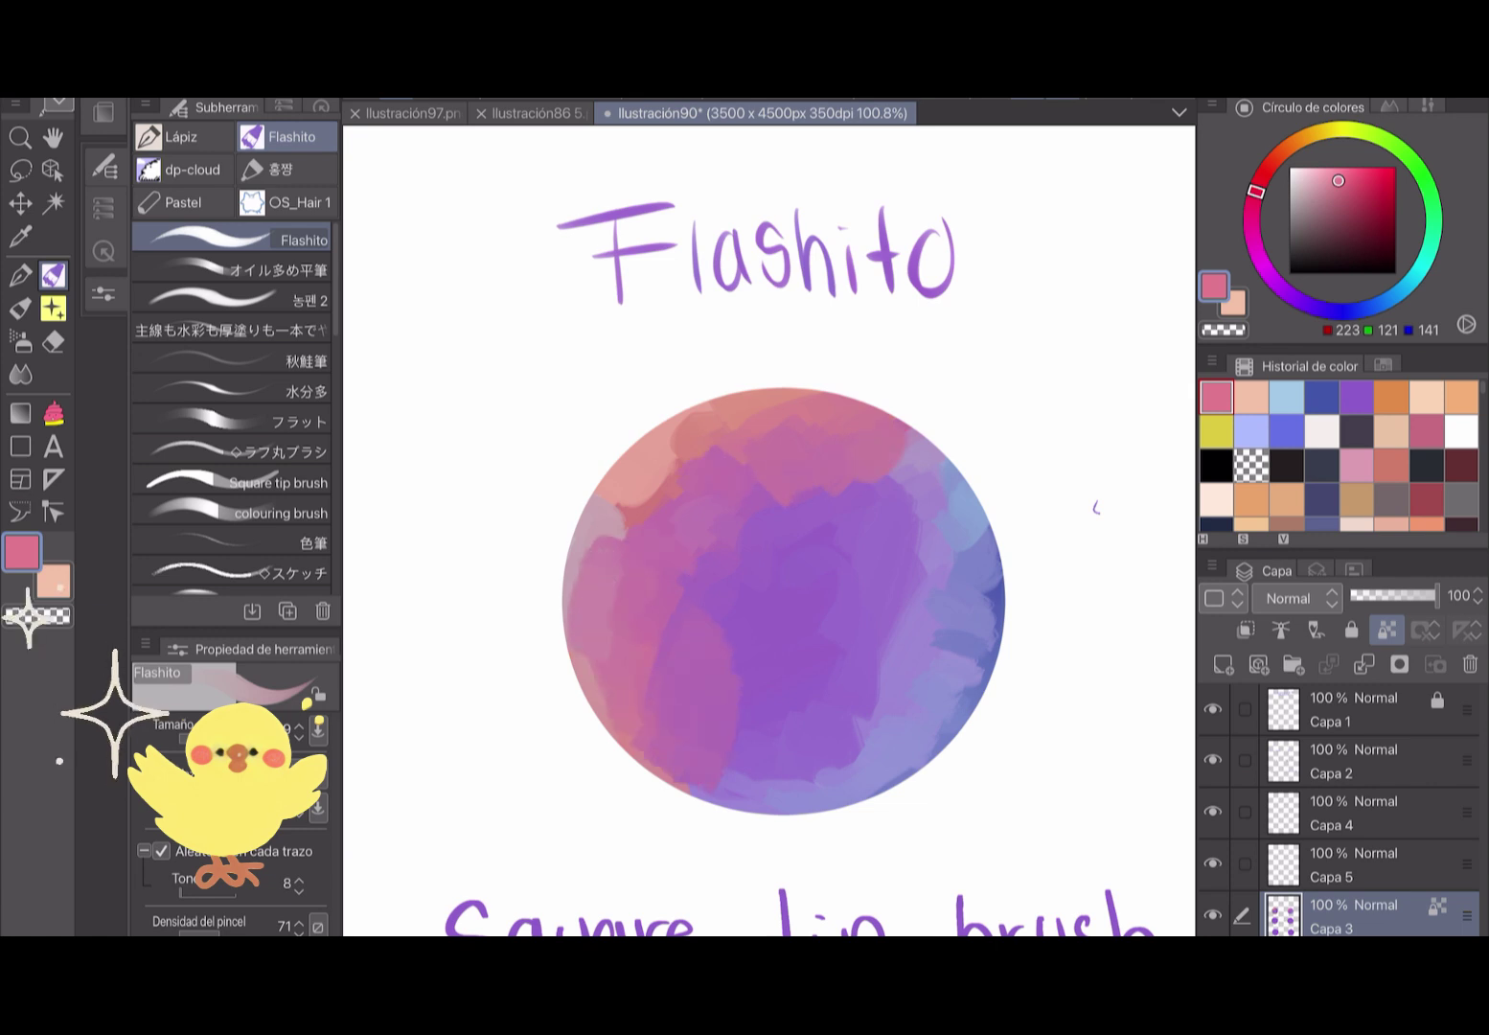
# With the brush at size 19.7, add small peach (239, 191, 164) marks near the centre and pale (233, 218, 209) highlights along the edges.
pyautogui.press('[')
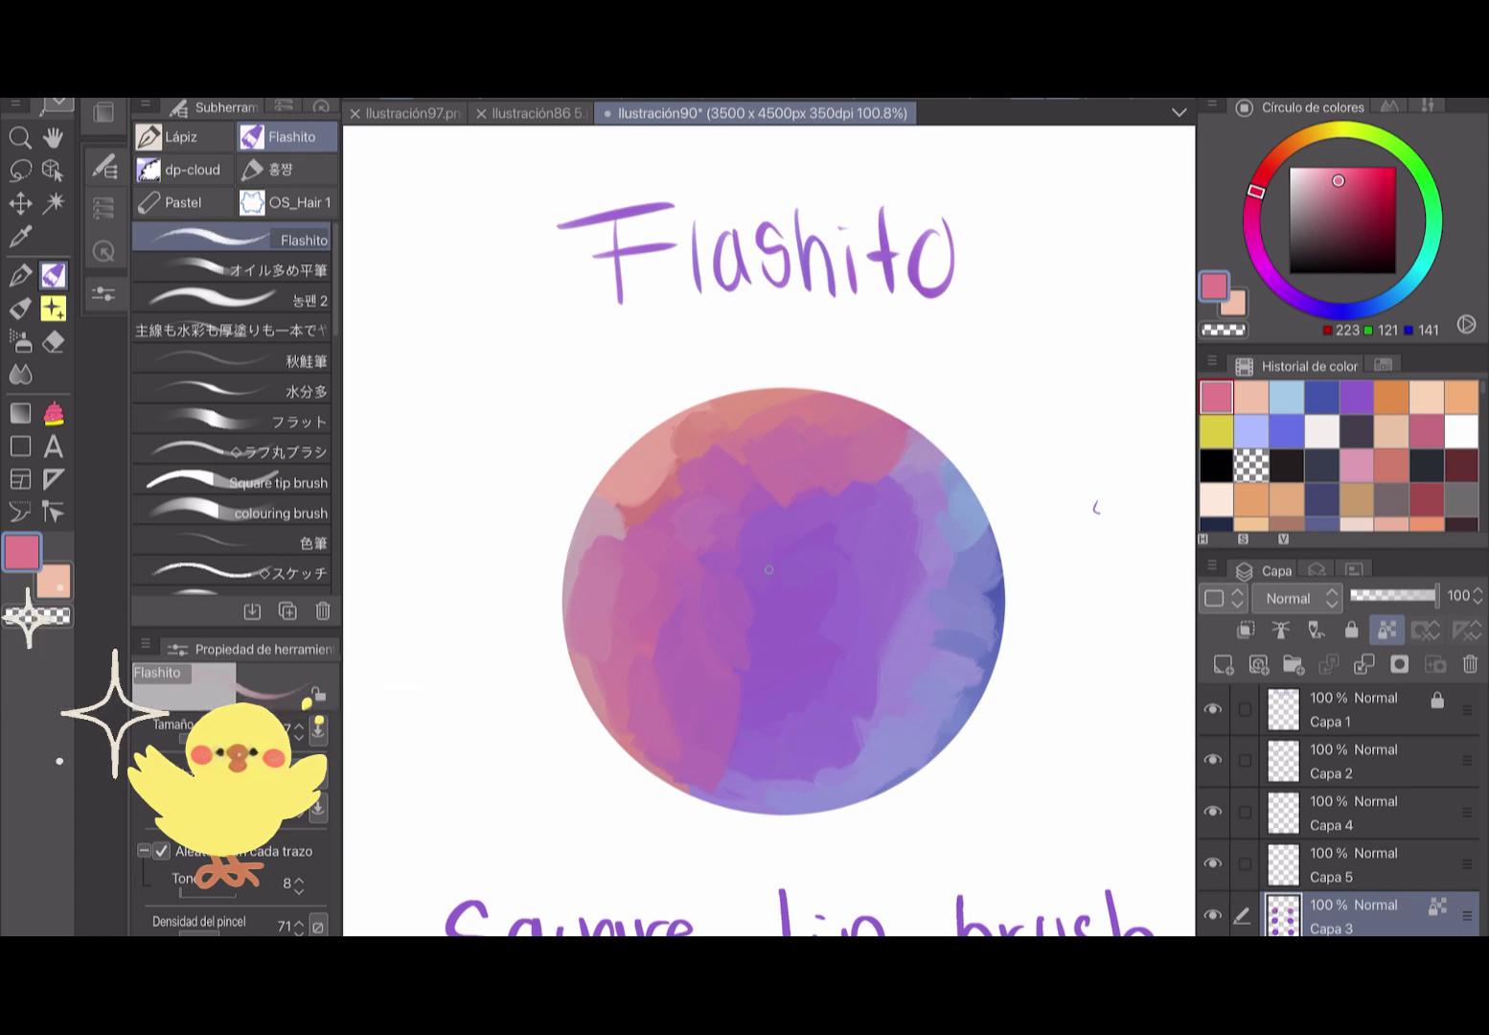
pyautogui.click(1286, 395)
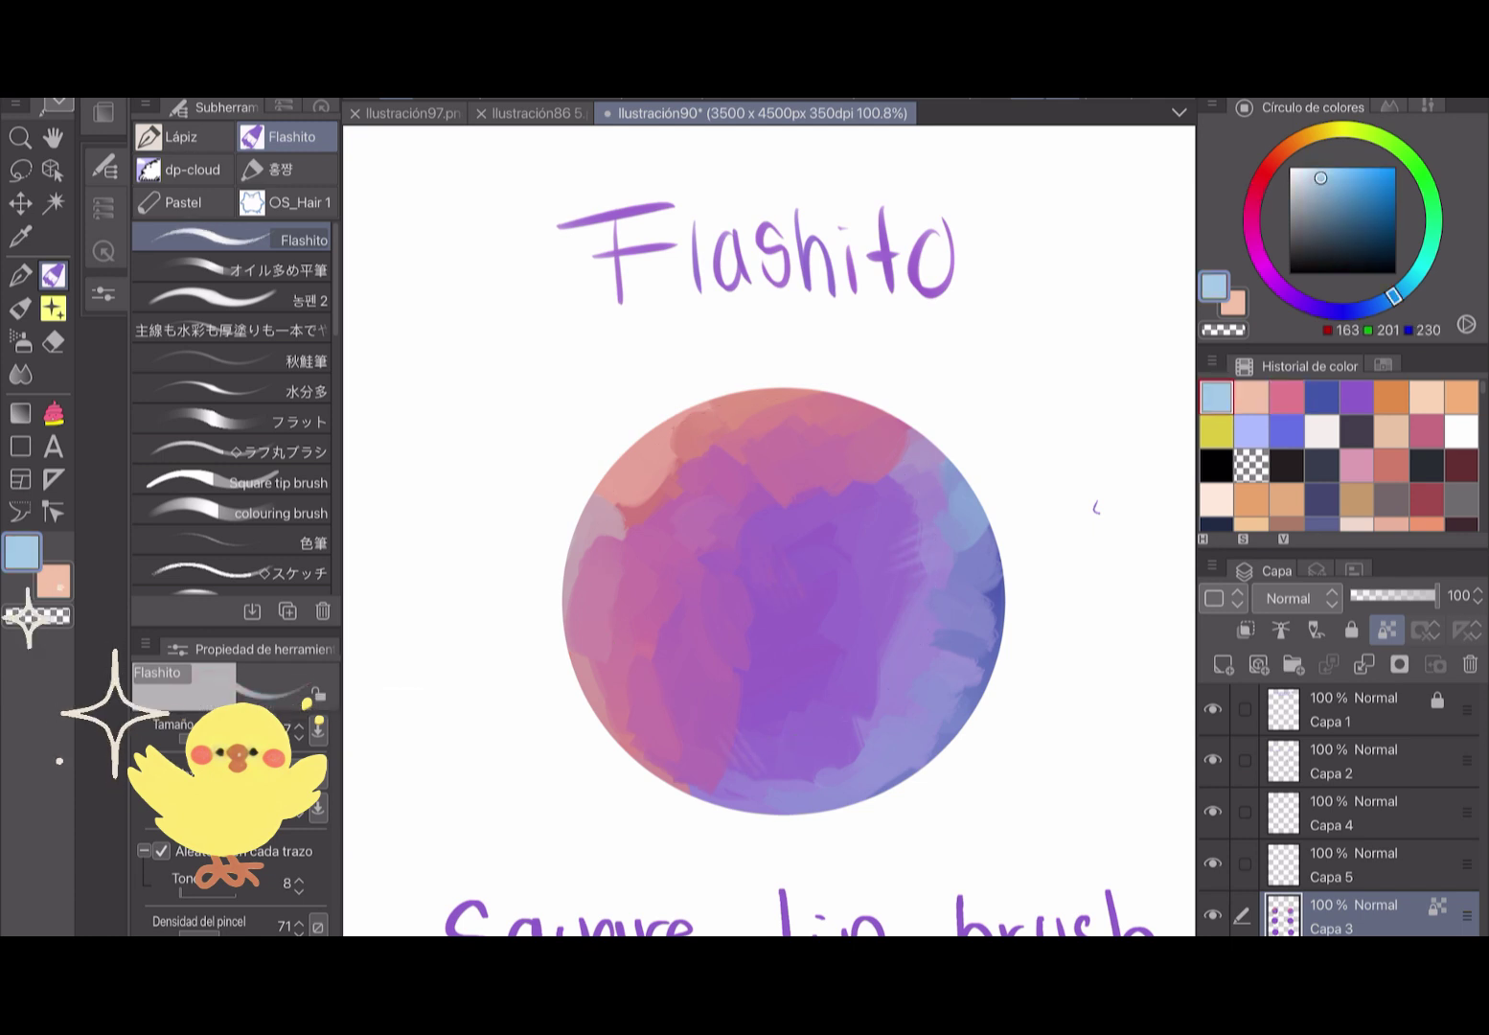
pyautogui.click(1250, 395)
pyautogui.moveTo(741, 527); pyautogui.dragTo(730, 541)
pyautogui.moveTo(769, 622); pyautogui.dragTo(771, 635)
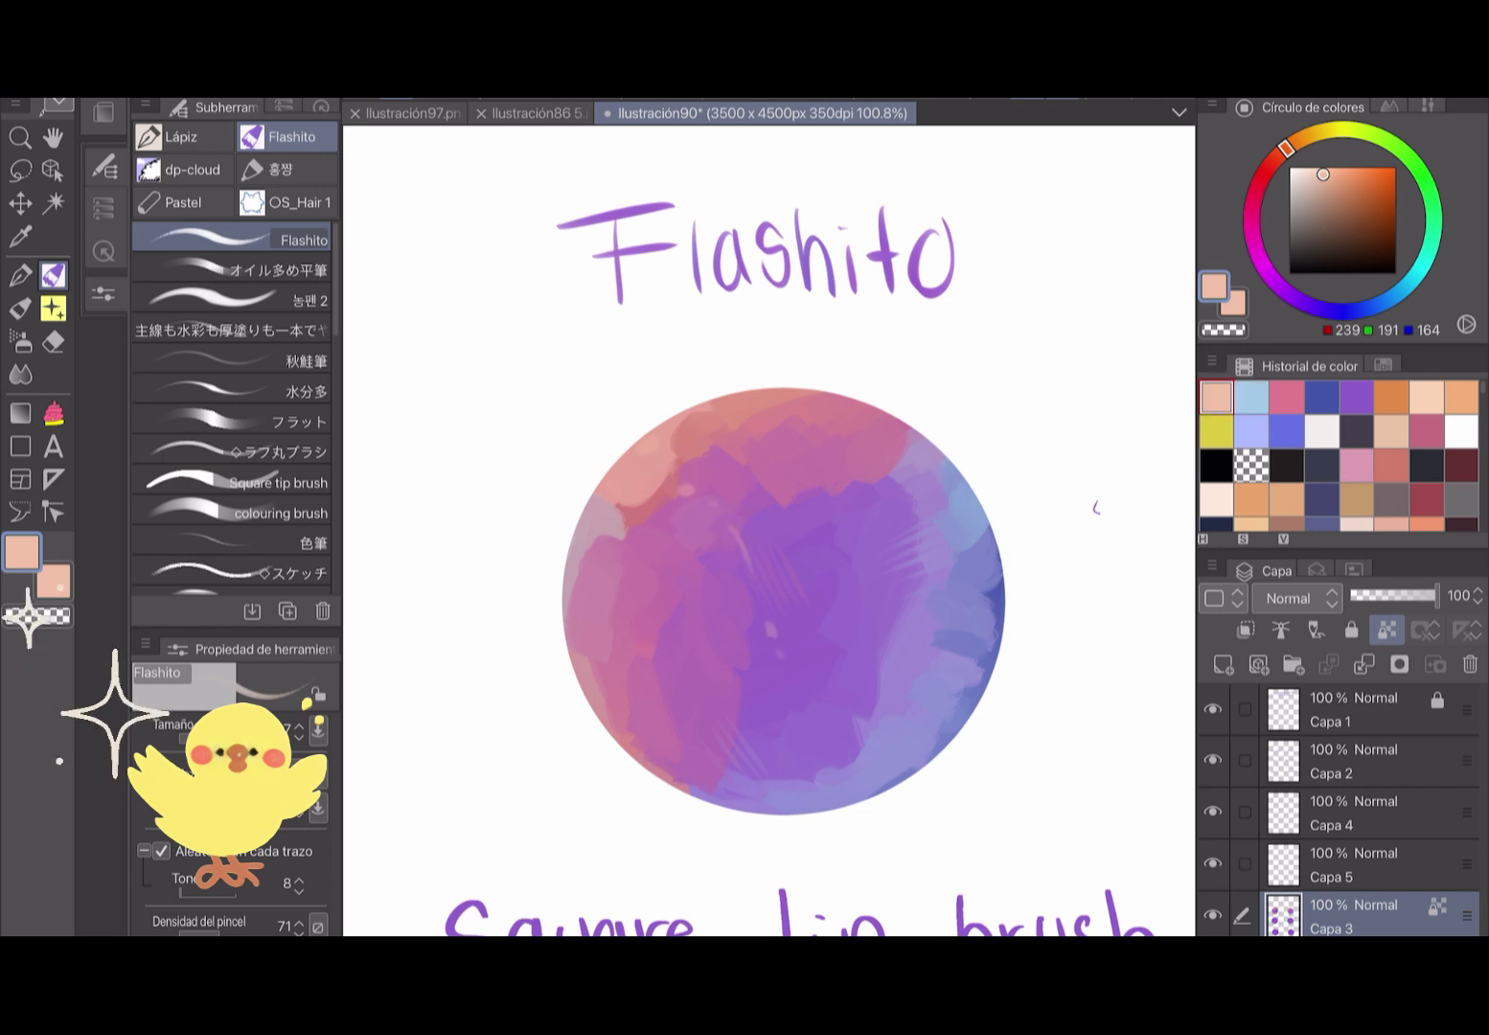
pyautogui.click(1300, 176)
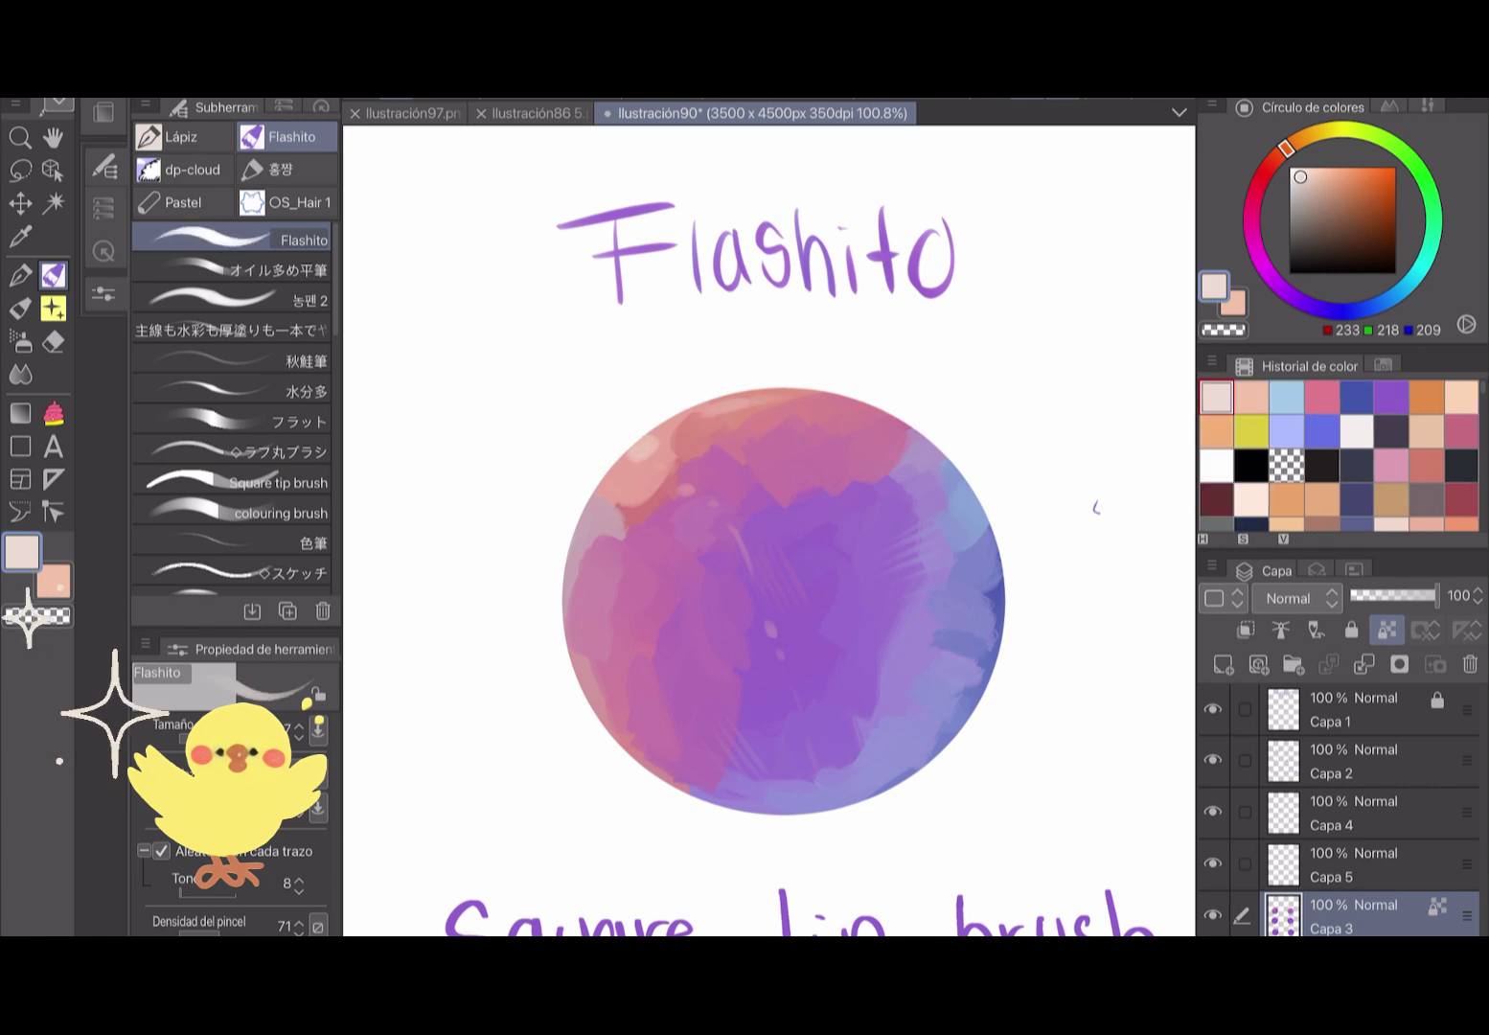
pyautogui.moveTo(969, 637); pyautogui.dragTo(953, 719)
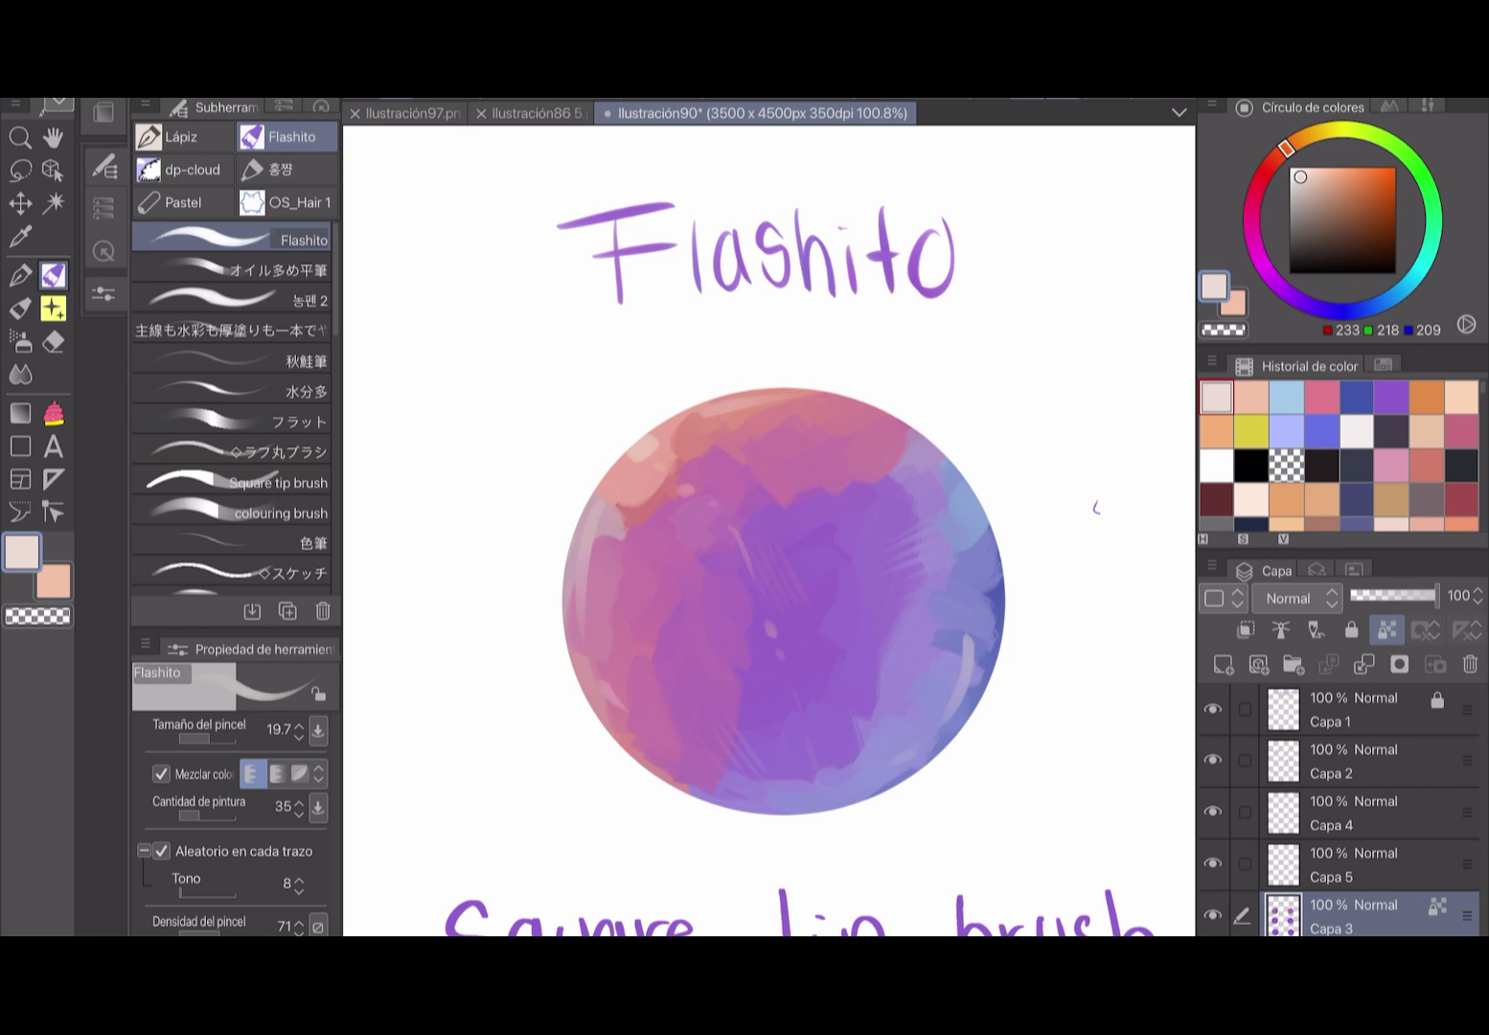
# With the フラット brush, paint a pink (223, 121, 141) crescent at size 221.4 along the left and upper edge of the フラット circle.
pyautogui.scroll(-5, 948, 384)
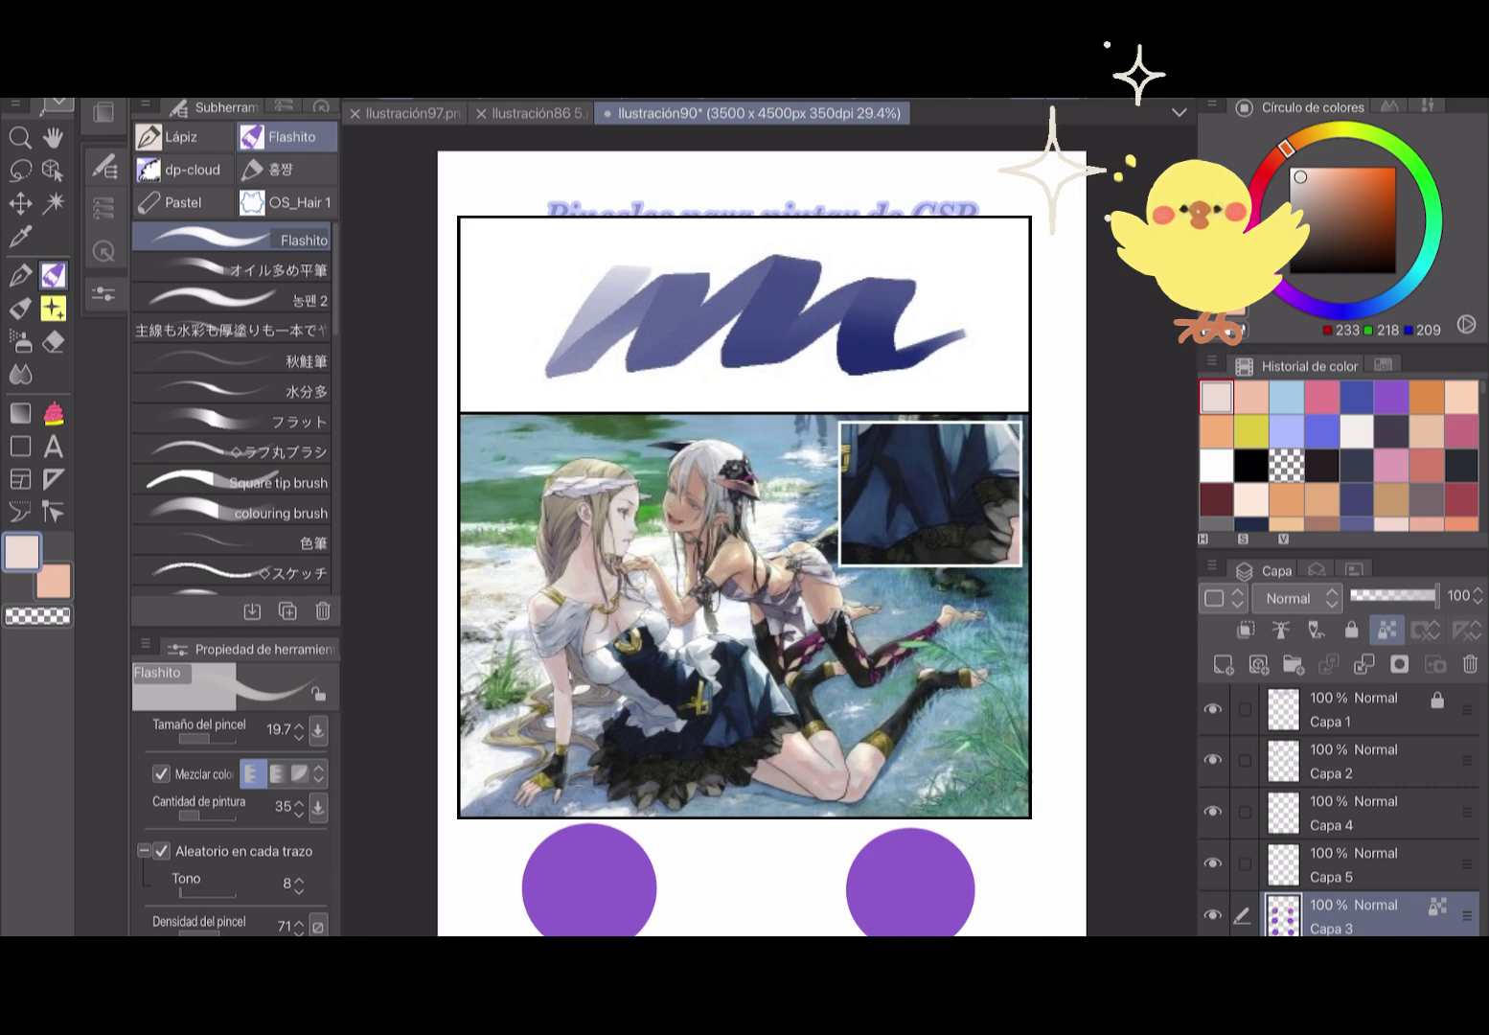
pyautogui.click(230, 420)
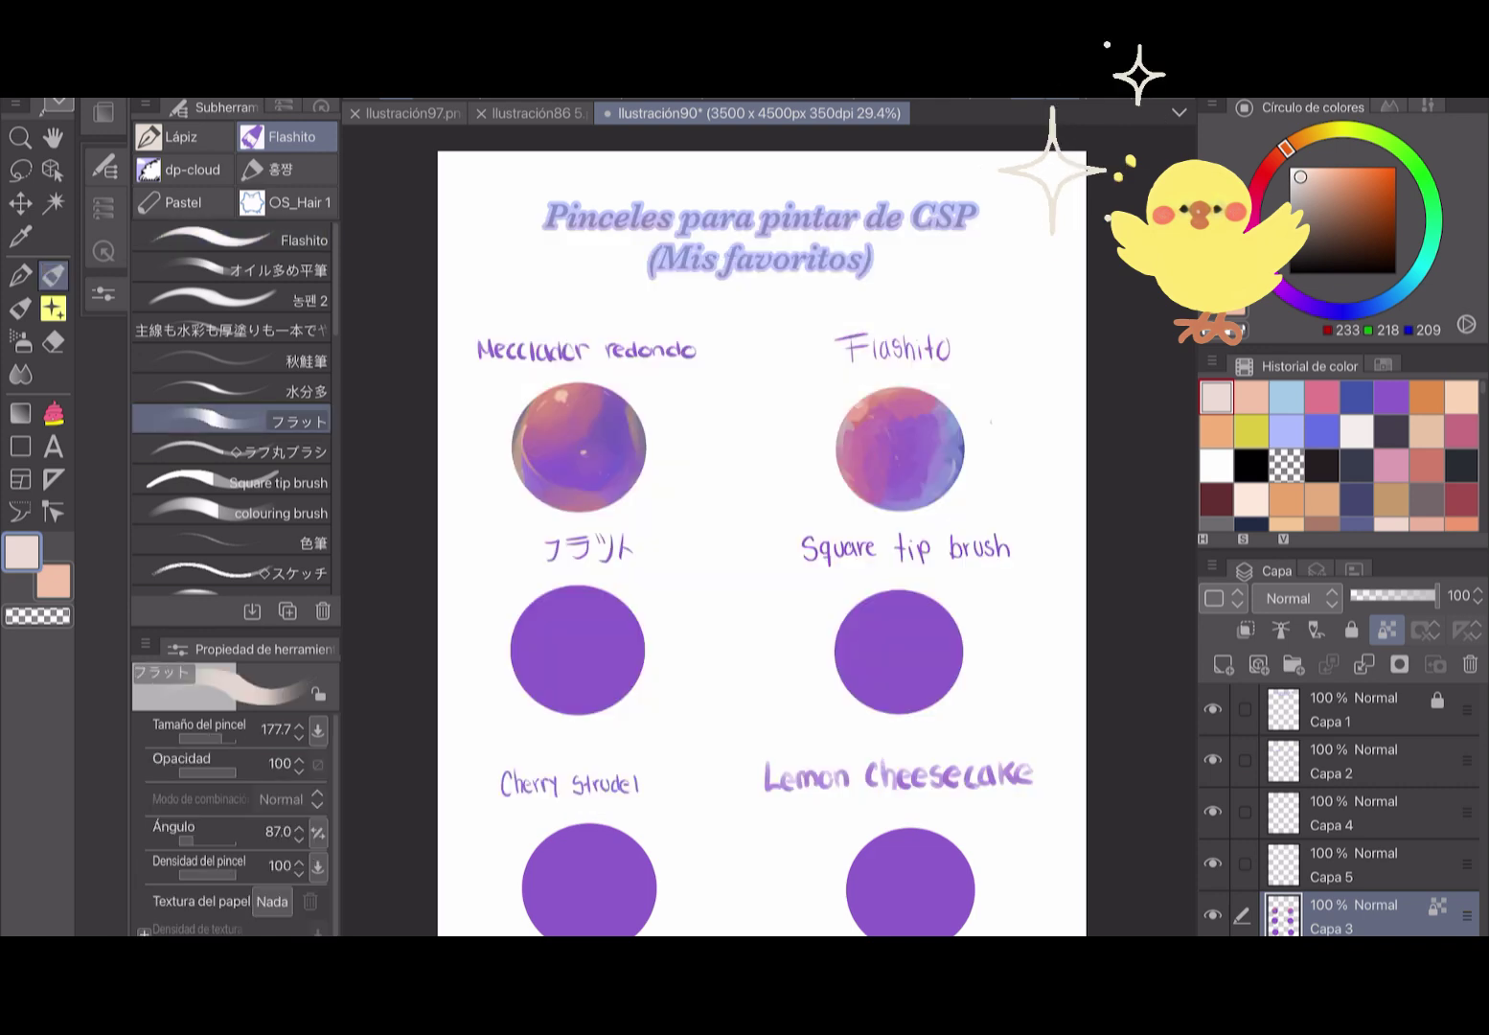
pyautogui.scroll(8, 578, 650)
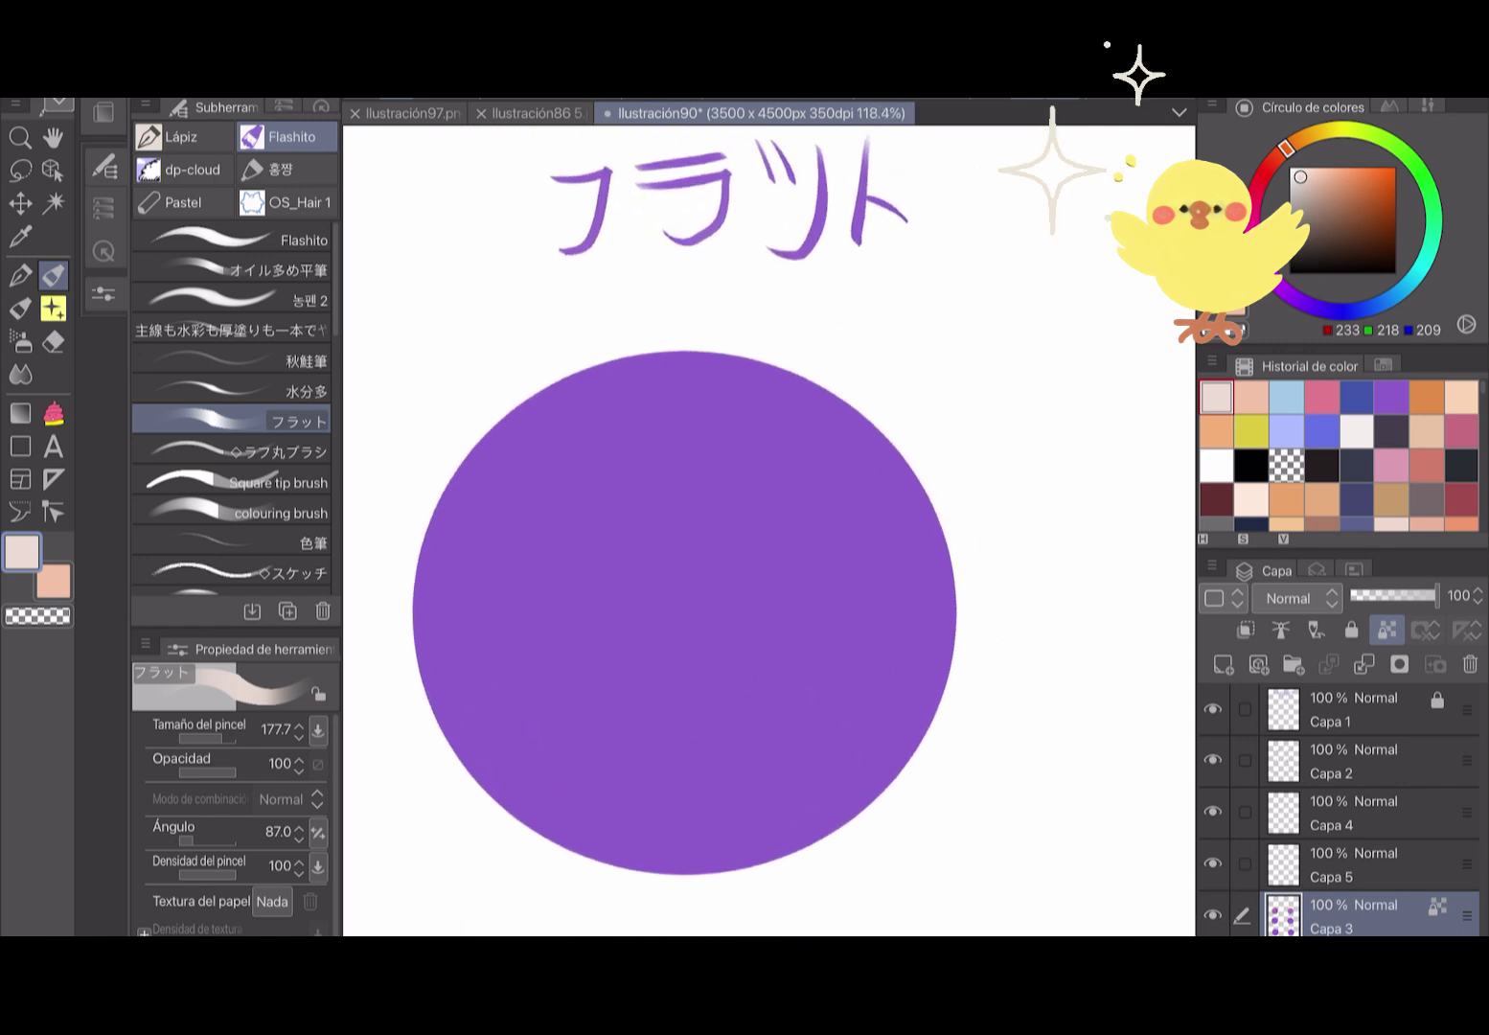
pyautogui.scroll(-1, 713, 649)
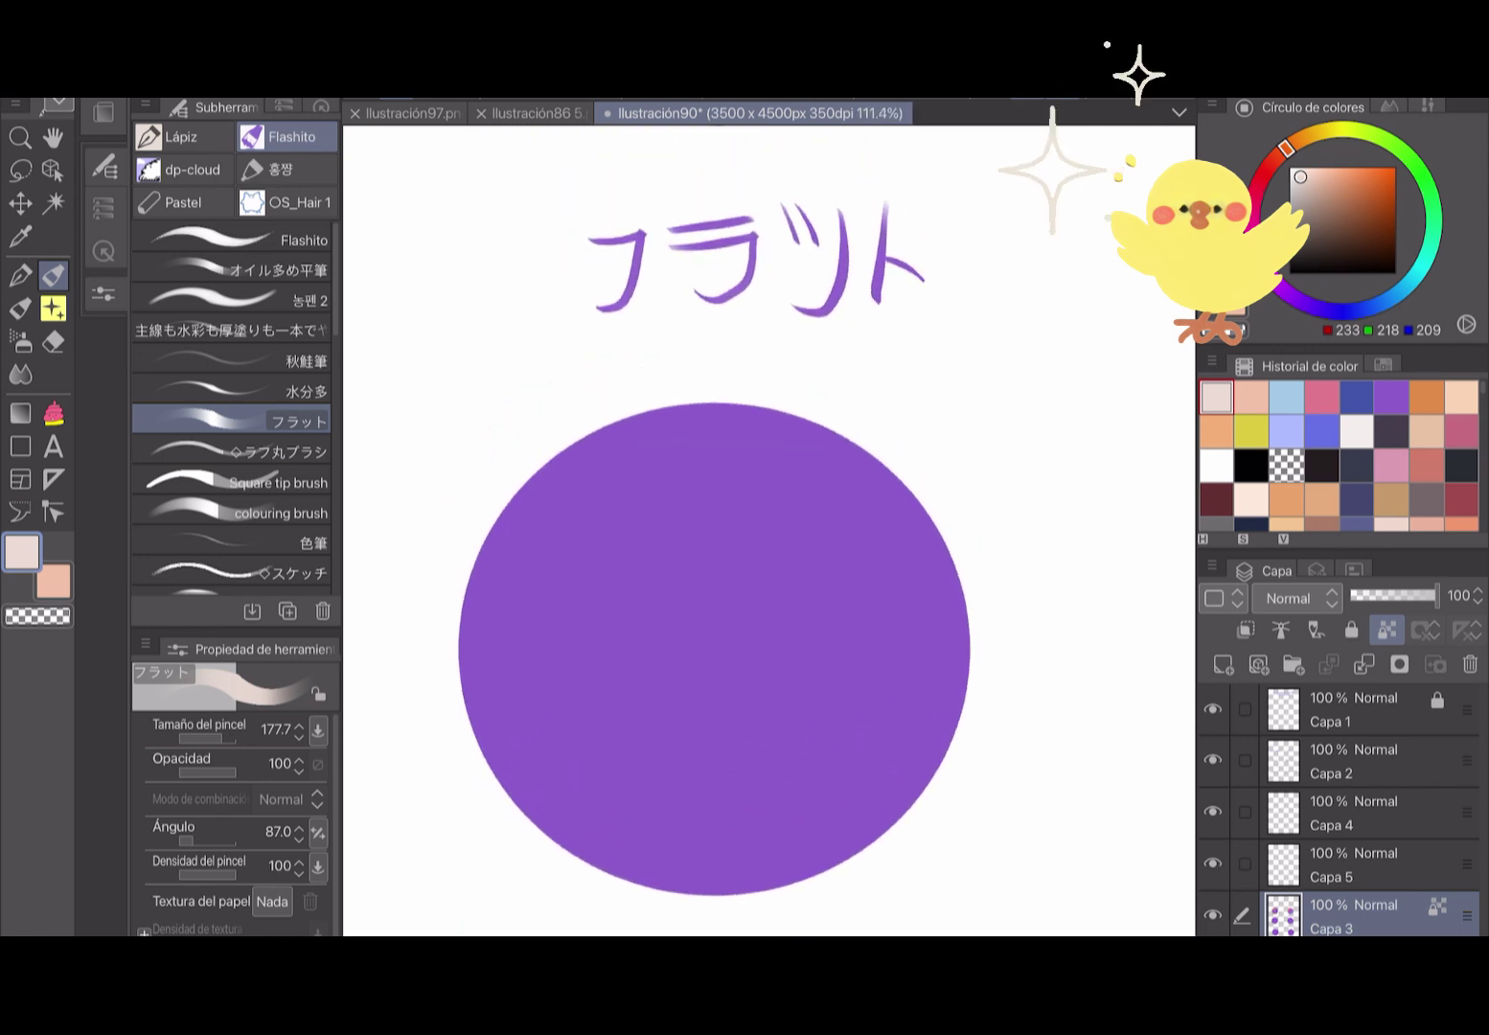
pyautogui.click(1321, 395)
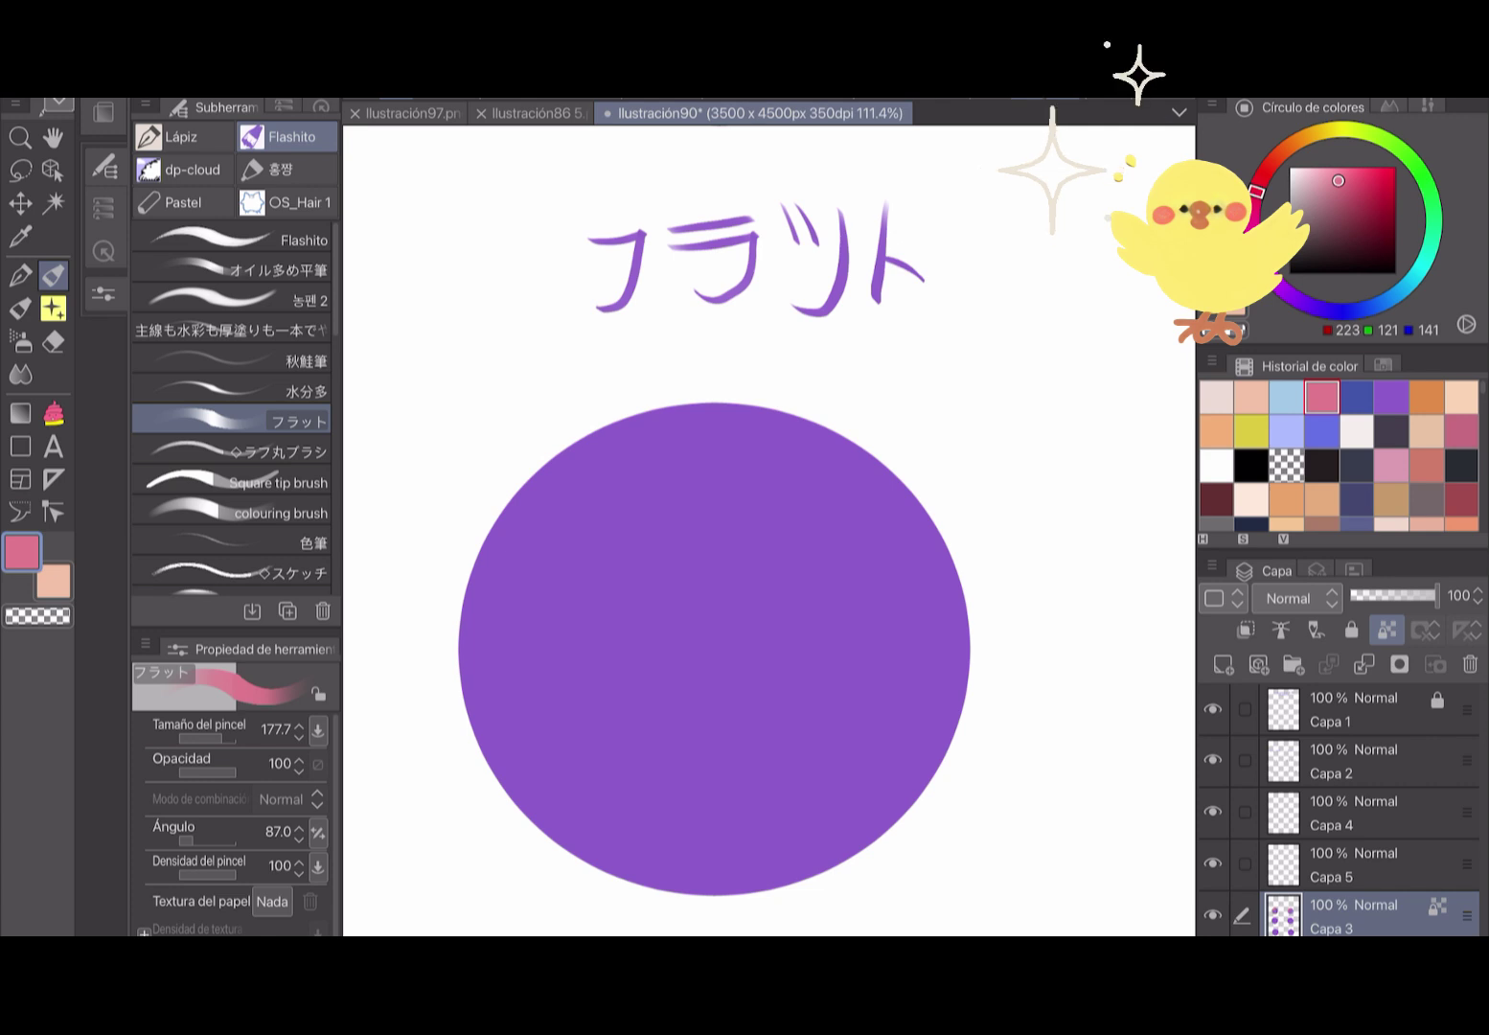
pyautogui.moveTo(769, 569)
pyautogui.mouseDown()
pyautogui.moveTo(824, 569)
pyautogui.moveTo(781, 569)
pyautogui.mouseUp()
pyautogui.moveTo(513, 536); pyautogui.dragTo(503, 708)
pyautogui.moveTo(537, 574)
pyautogui.mouseDown()
pyautogui.moveTo(603, 451)
pyautogui.moveTo(565, 843)
pyautogui.mouseUp()
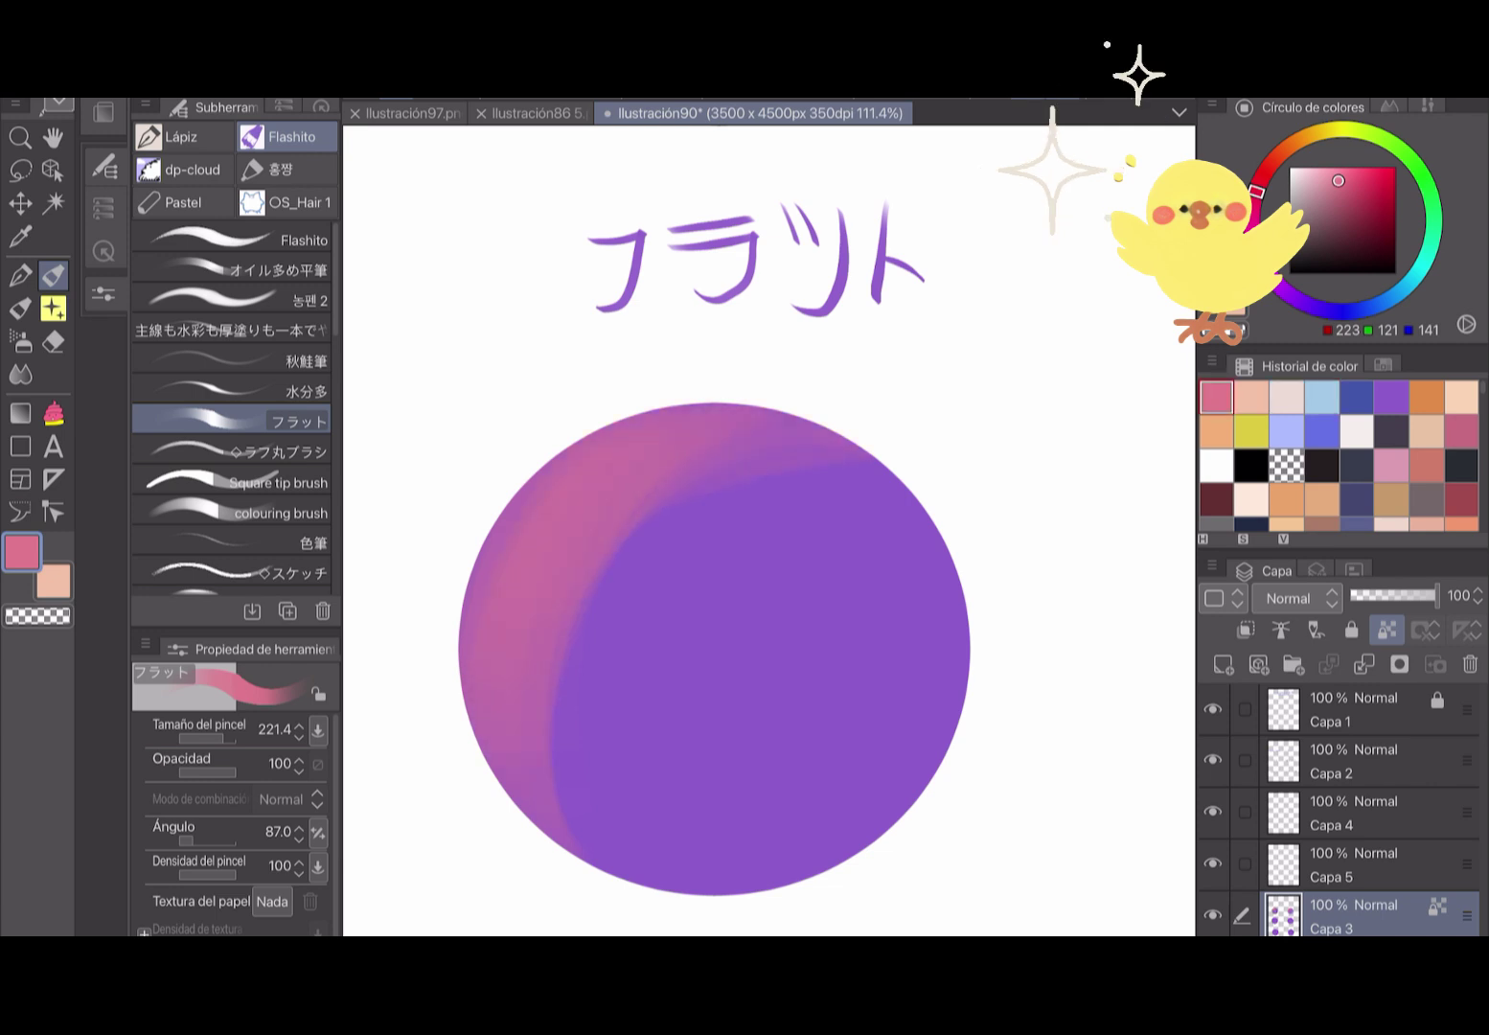
# Widen the pink crescent inward and blend purple (141, 93, 202) over its upper left area.
pyautogui.moveTo(613, 575); pyautogui.dragTo(565, 824)
pyautogui.moveTo(575, 632); pyautogui.dragTo(565, 853)
pyautogui.moveTo(622, 575); pyautogui.dragTo(594, 810)
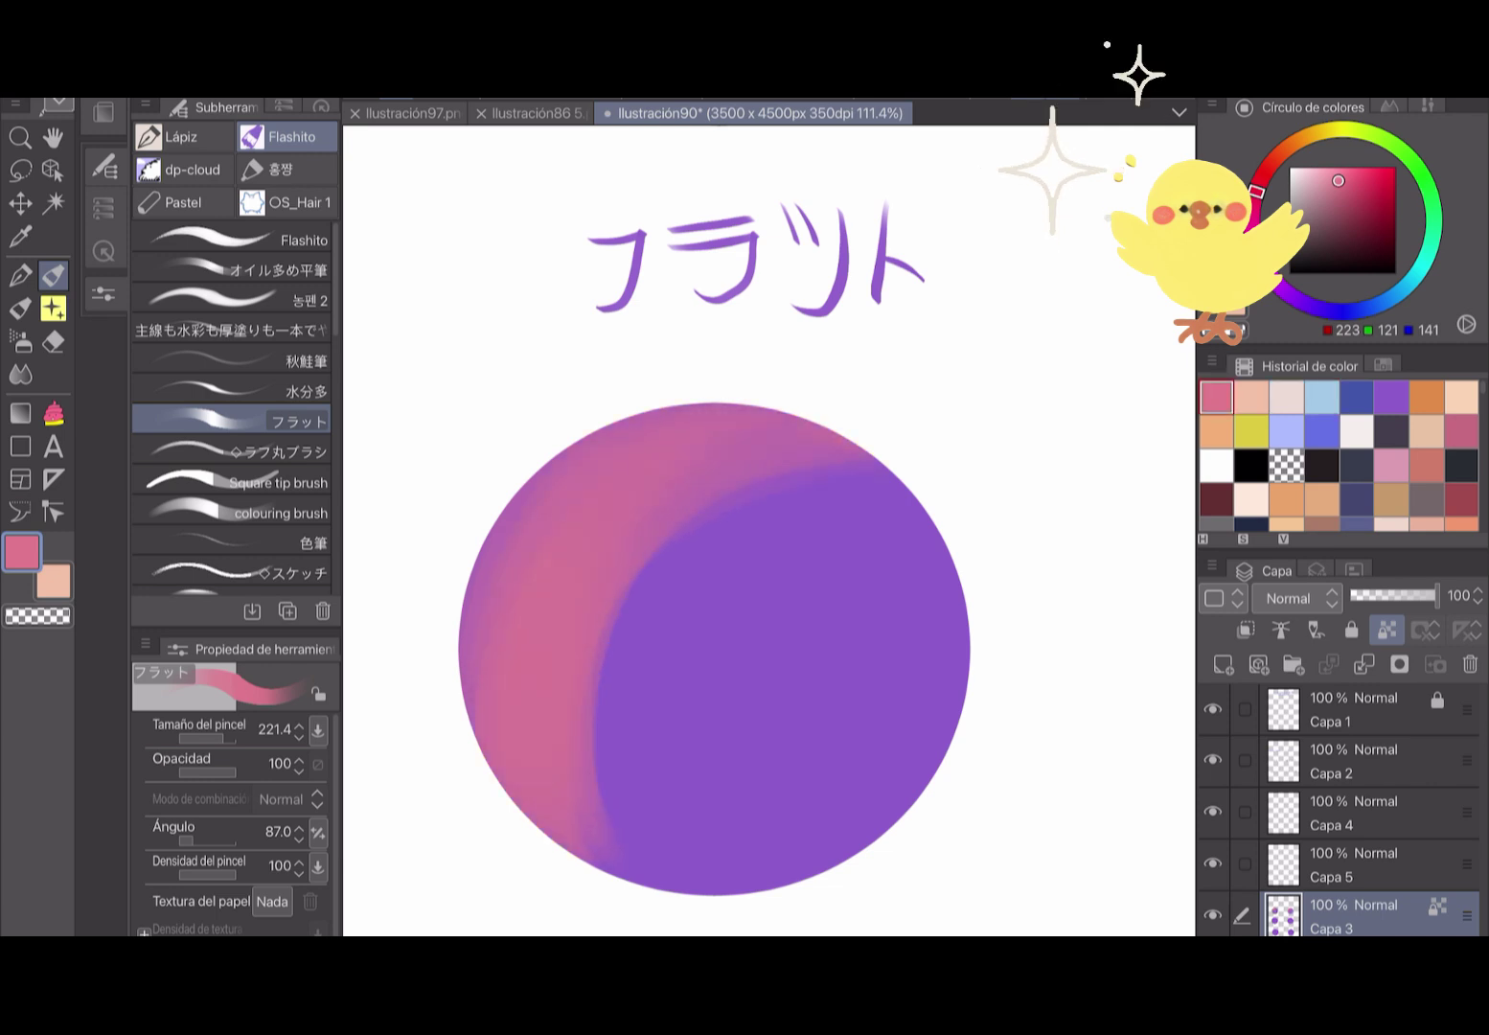
pyautogui.moveTo(476, 551); pyautogui.dragTo(474, 699)
pyautogui.click(1406, 396)
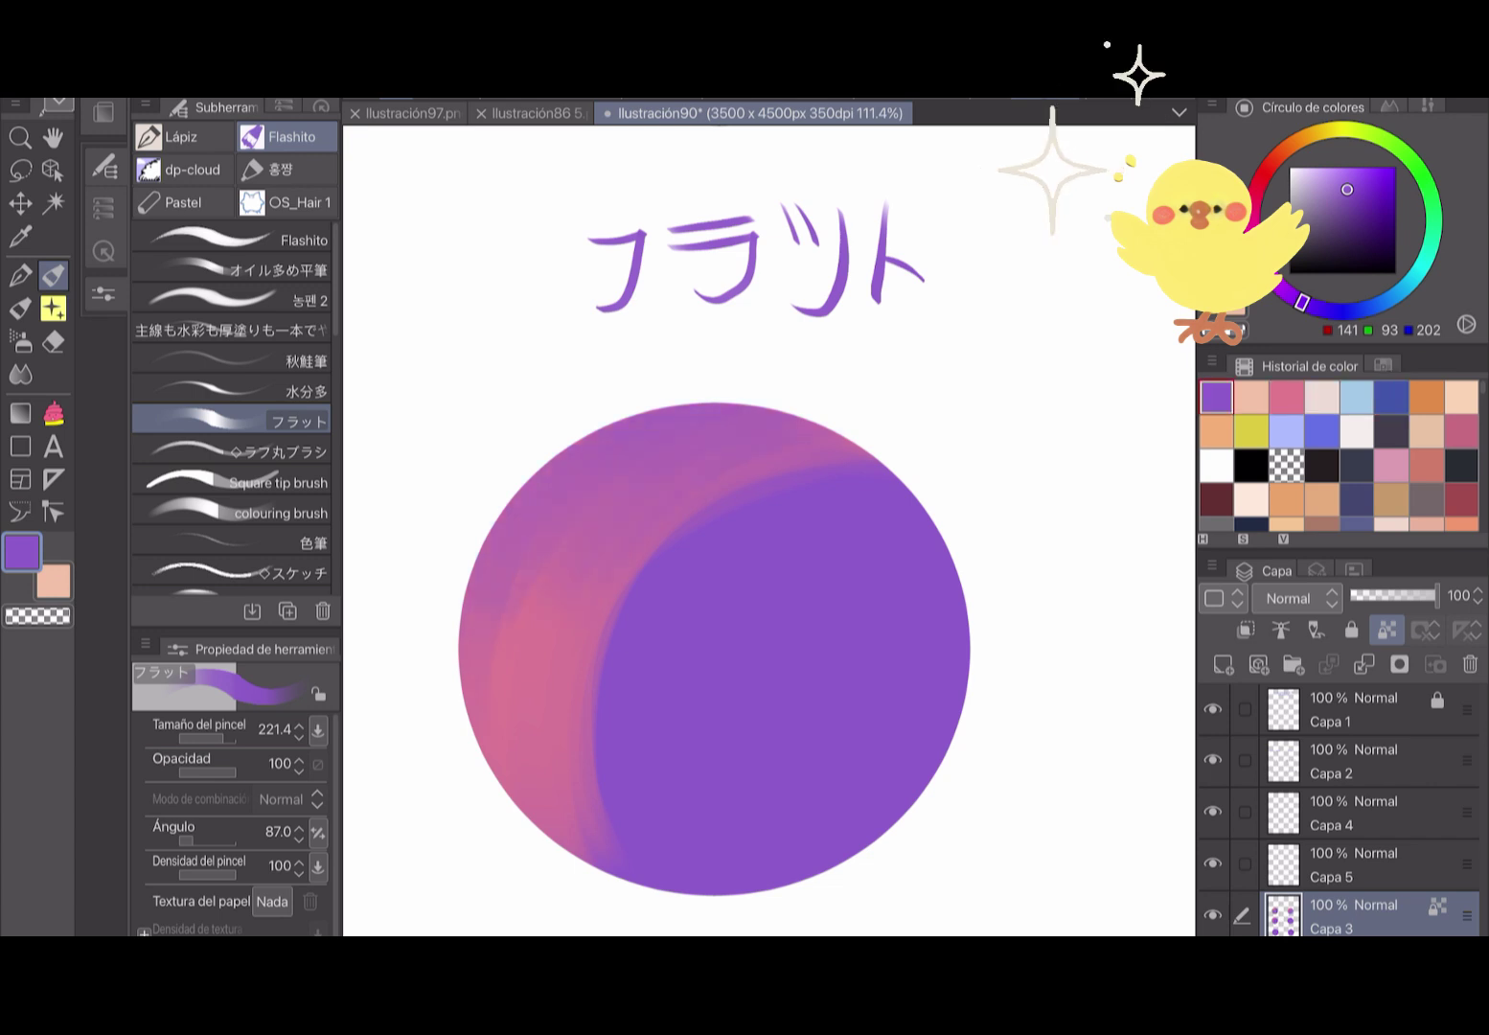
# Set the フラット brush to orange (223, 139, 72) and size 142.6.
pyautogui.click(1425, 396)
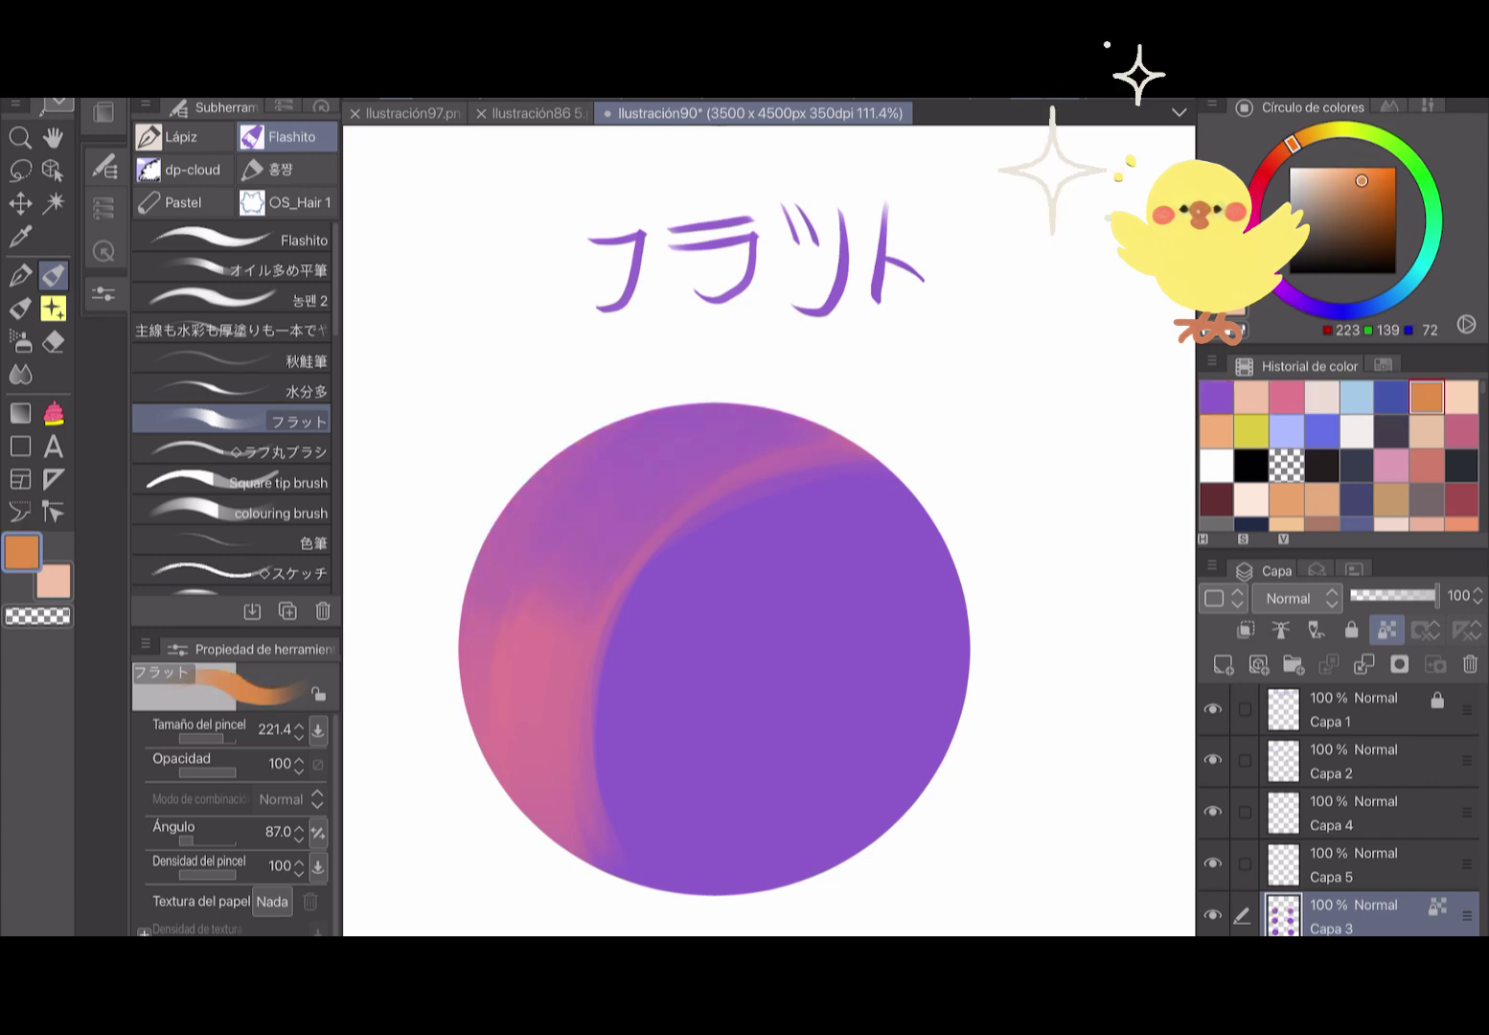
pyautogui.press('[')
pyautogui.press('[')
# Test the brush's flat tip with orange dabs and two thin diagonal strokes in the circle's centre, and undo these marks.
pyautogui.moveTo(728, 613); pyautogui.dragTo(829, 637)
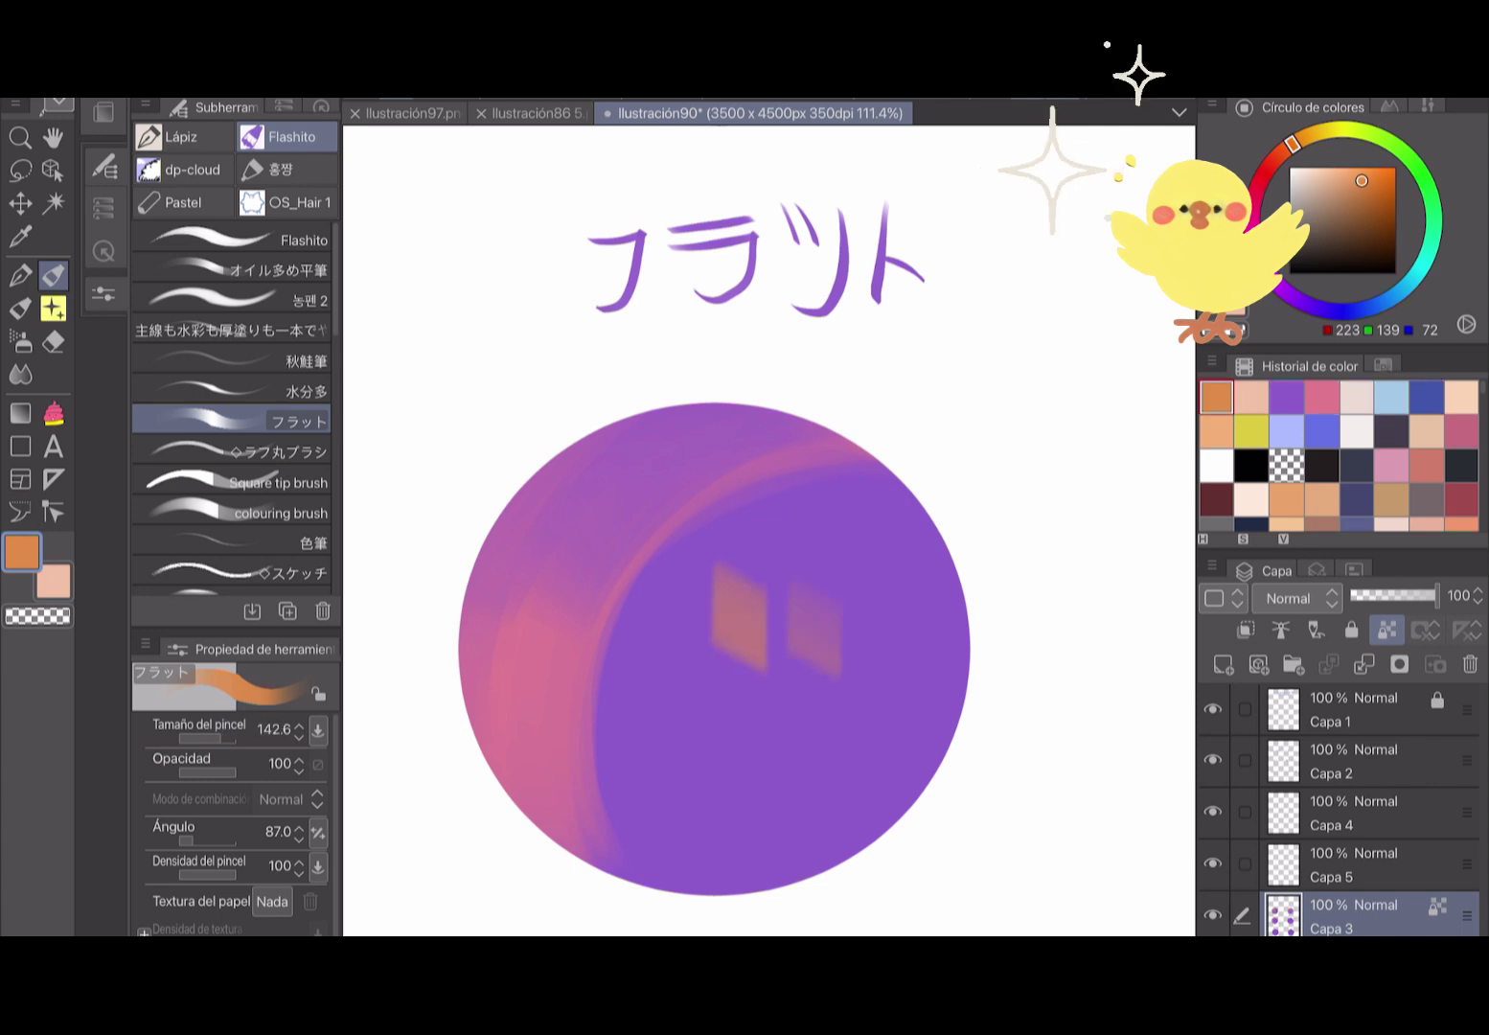
pyautogui.moveTo(709, 677); pyautogui.dragTo(829, 728)
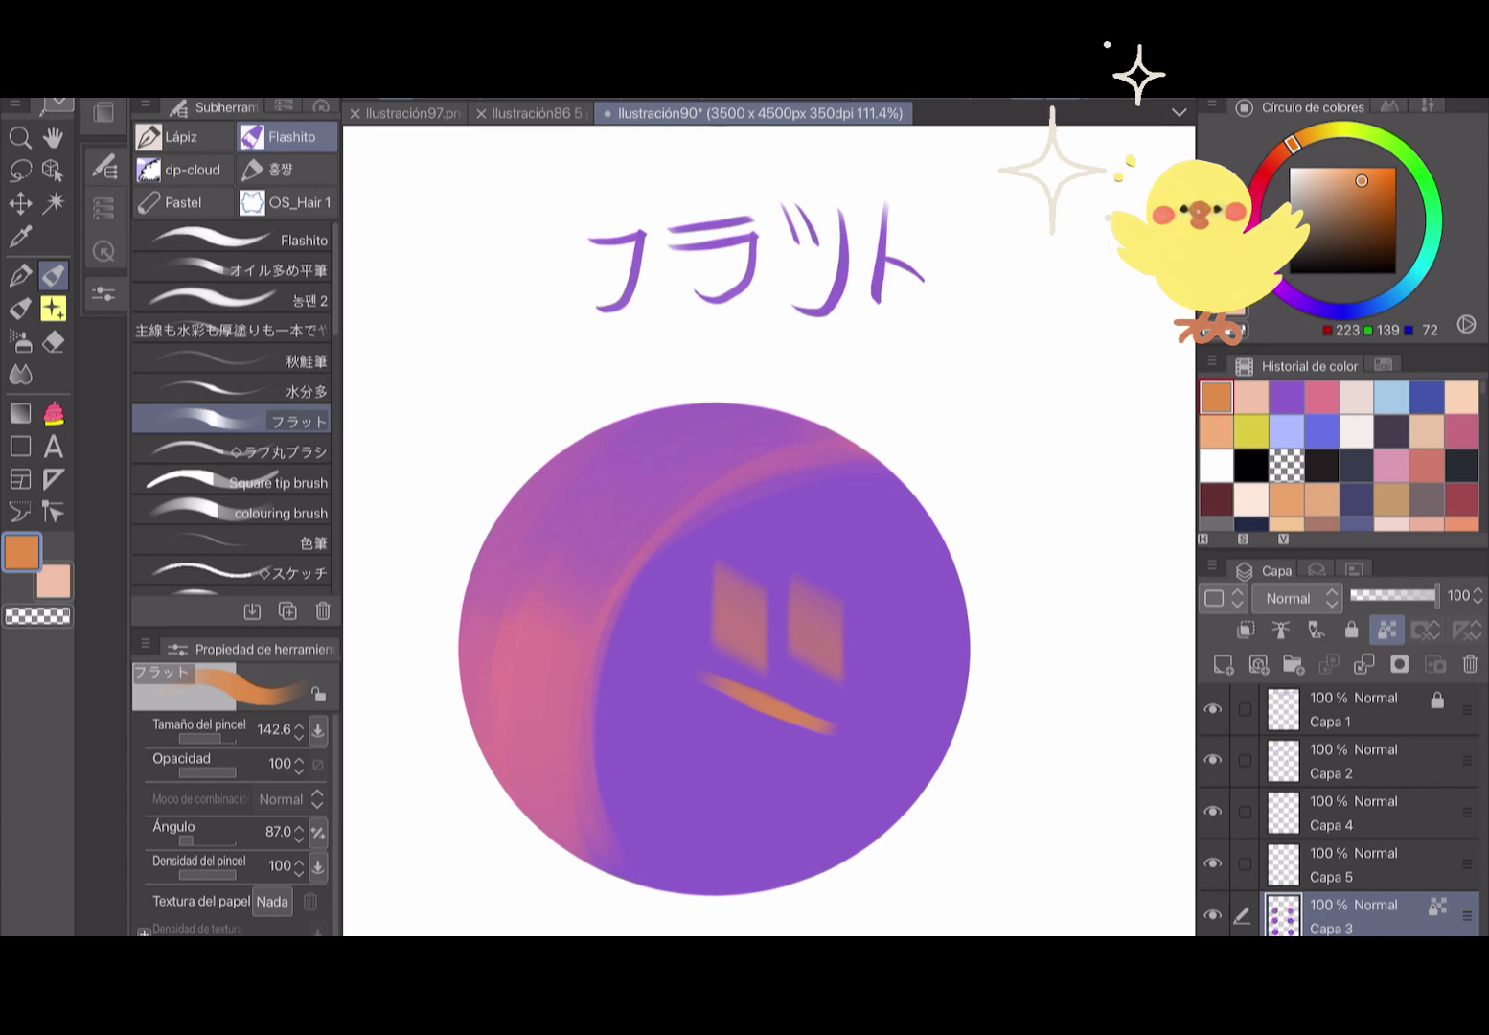
pyautogui.moveTo(719, 517); pyautogui.dragTo(839, 574)
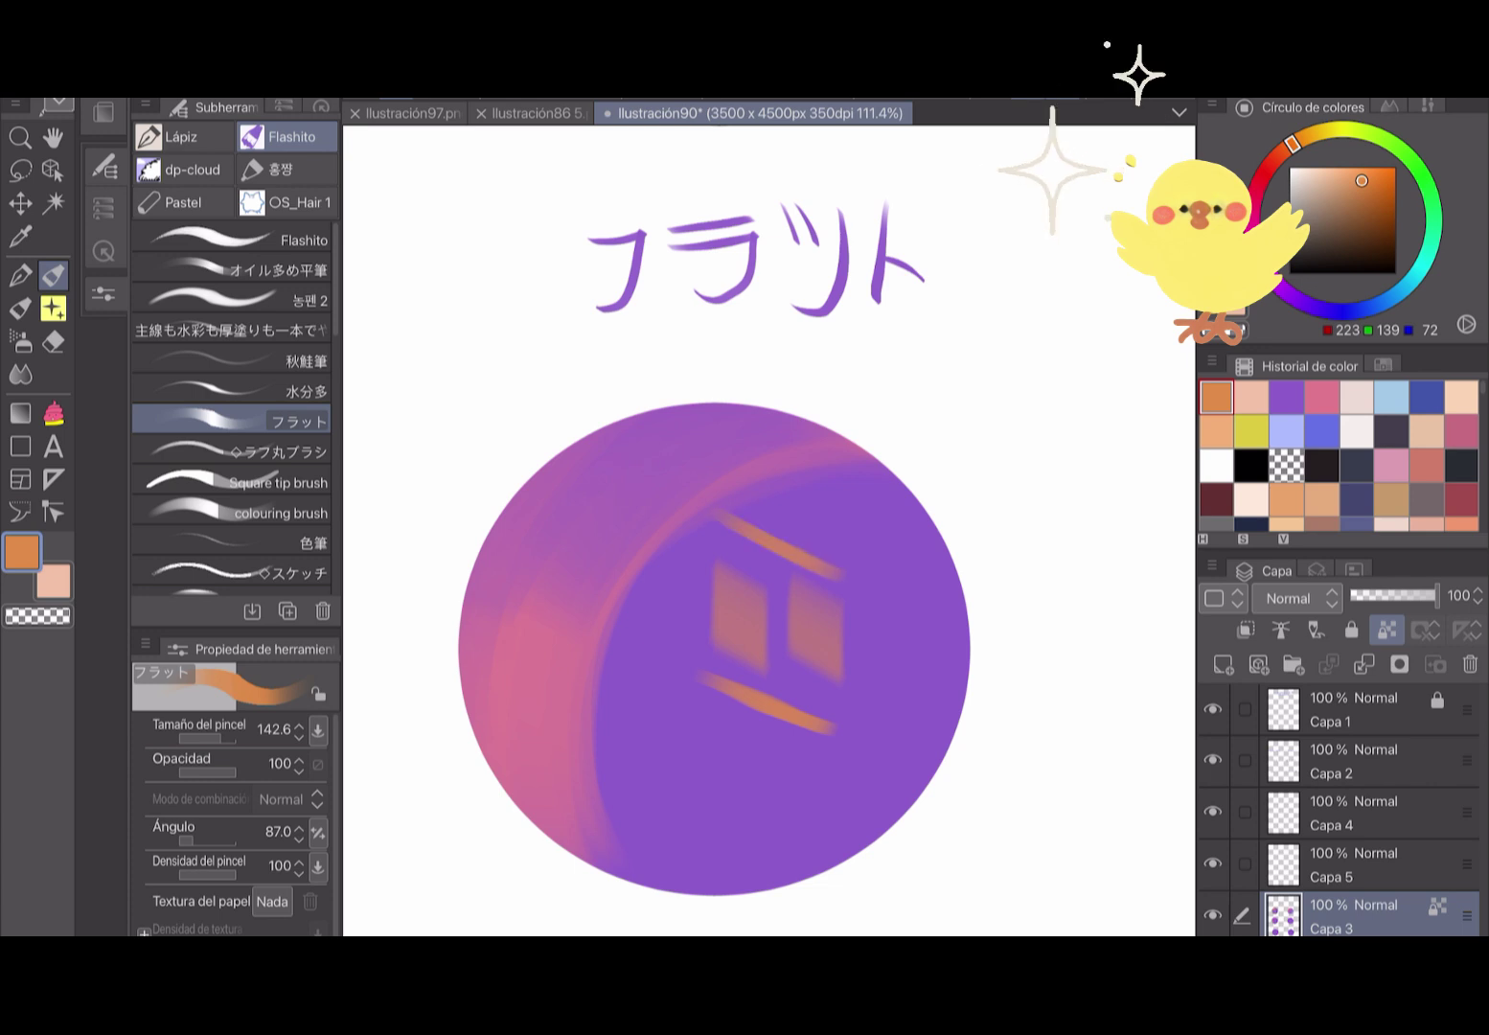
pyautogui.hotkey('ctrl', 'z')
pyautogui.hotkey('ctrl', 'z')
pyautogui.hotkey('ctrl', 'z')
pyautogui.hotkey('ctrl', 'z')
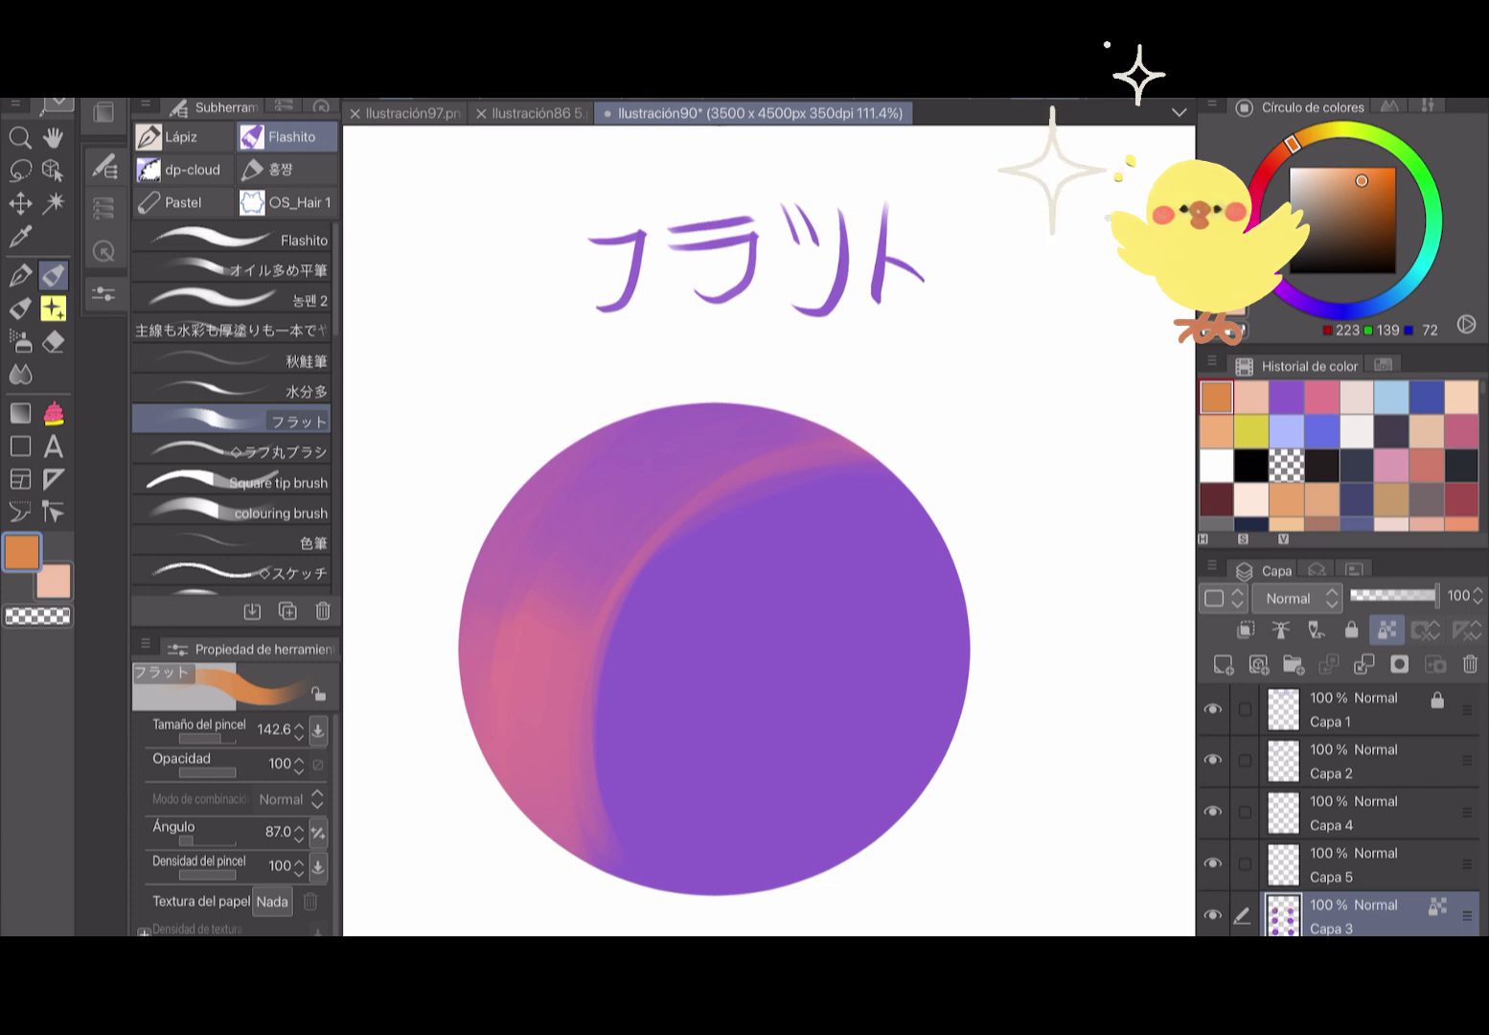
# Paint orange strokes across the crescent's top and lower left, and extend its inner edge with pink (223, 121, 141).
pyautogui.moveTo(651, 431); pyautogui.dragTo(786, 417)
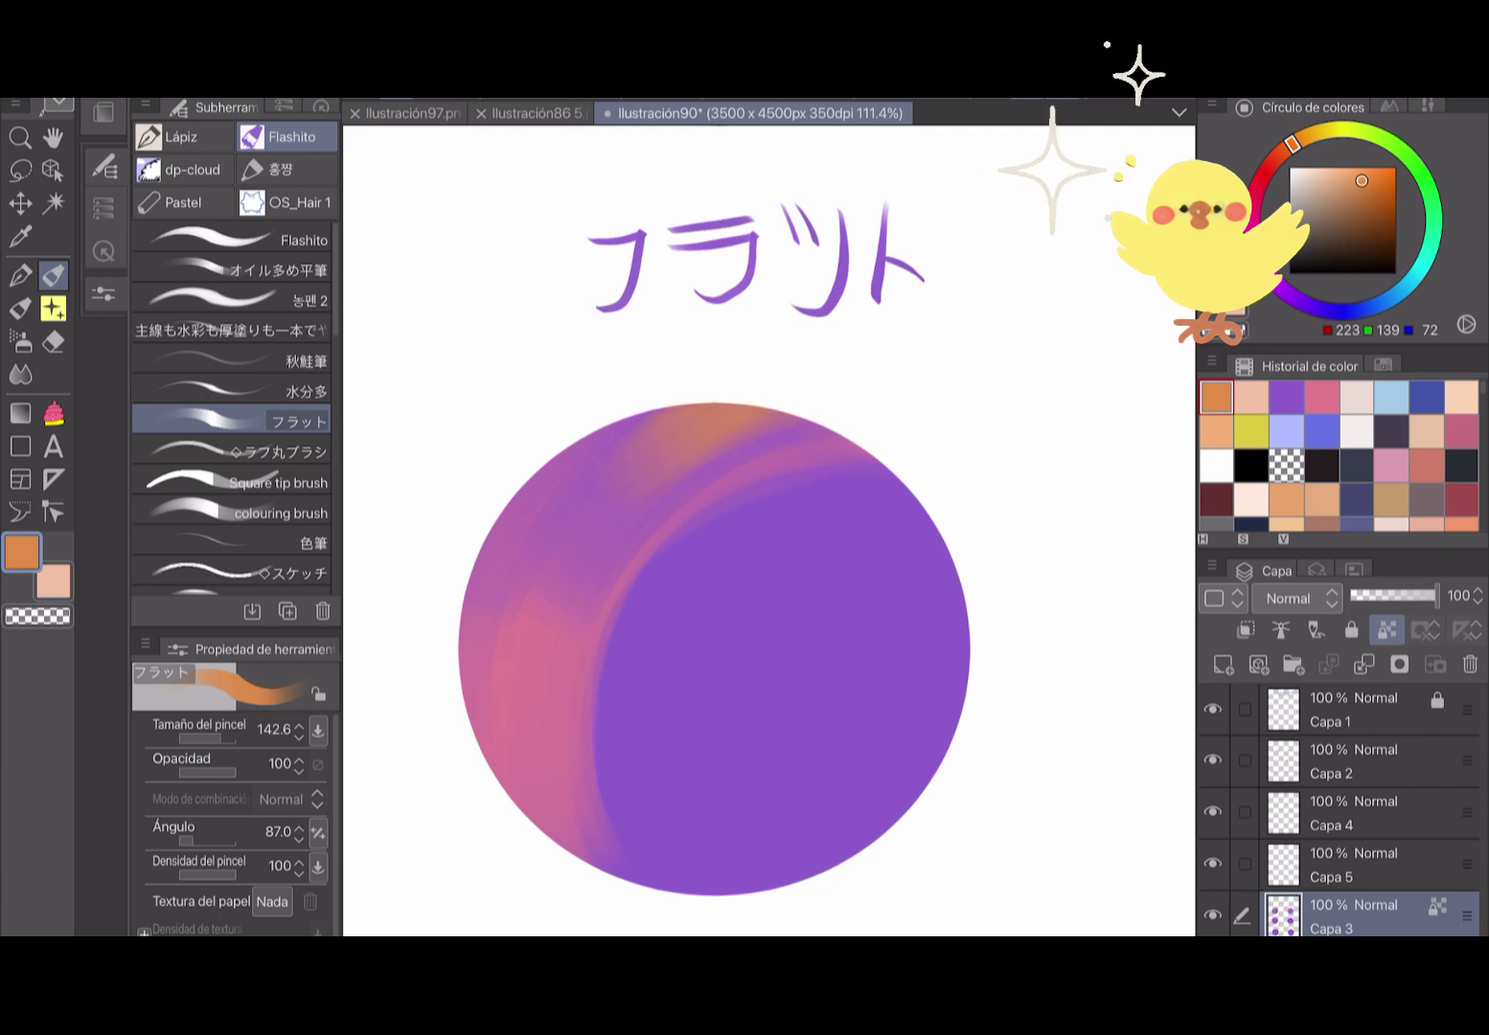
pyautogui.moveTo(537, 575); pyautogui.dragTo(585, 852)
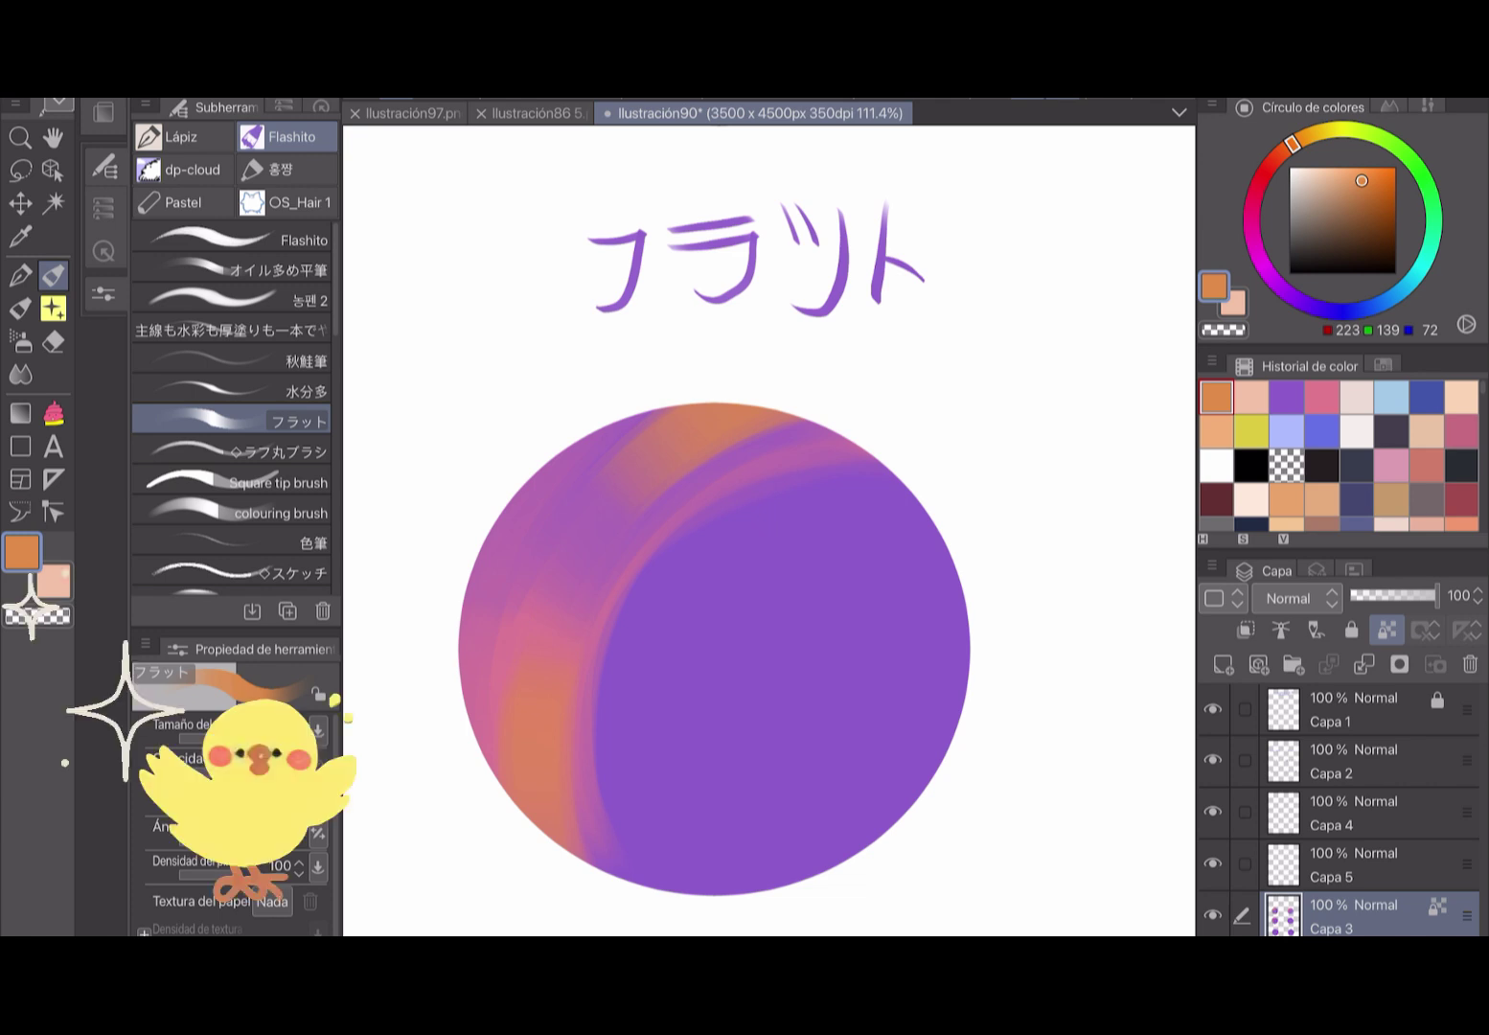
pyautogui.click(1322, 396)
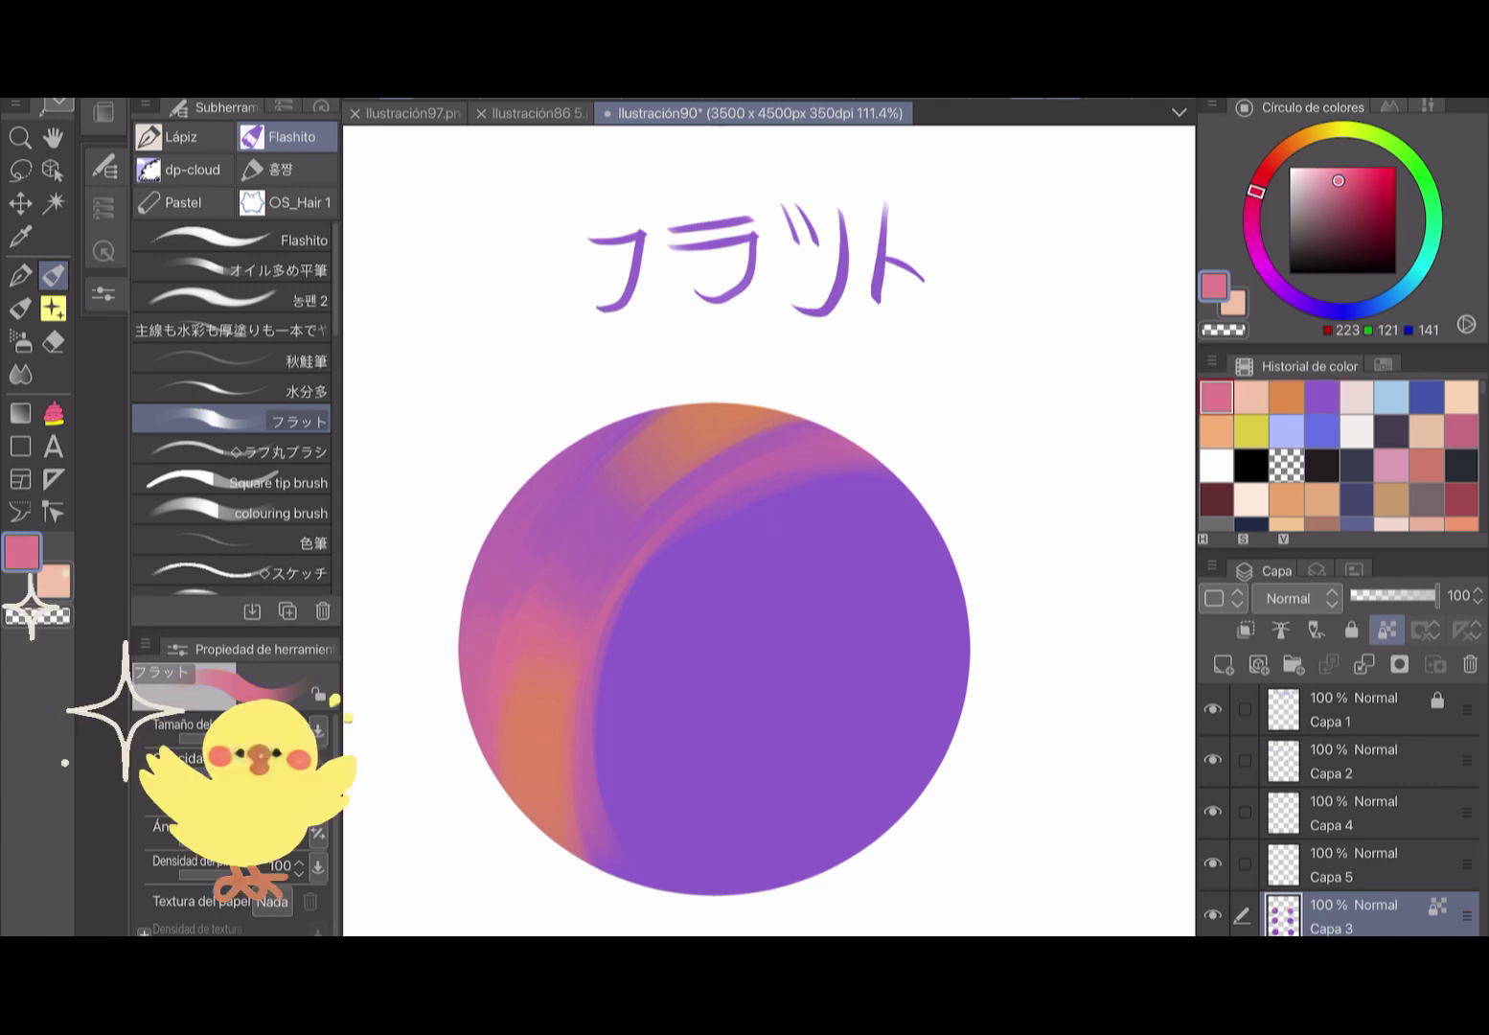
pyautogui.moveTo(684, 548); pyautogui.dragTo(600, 744)
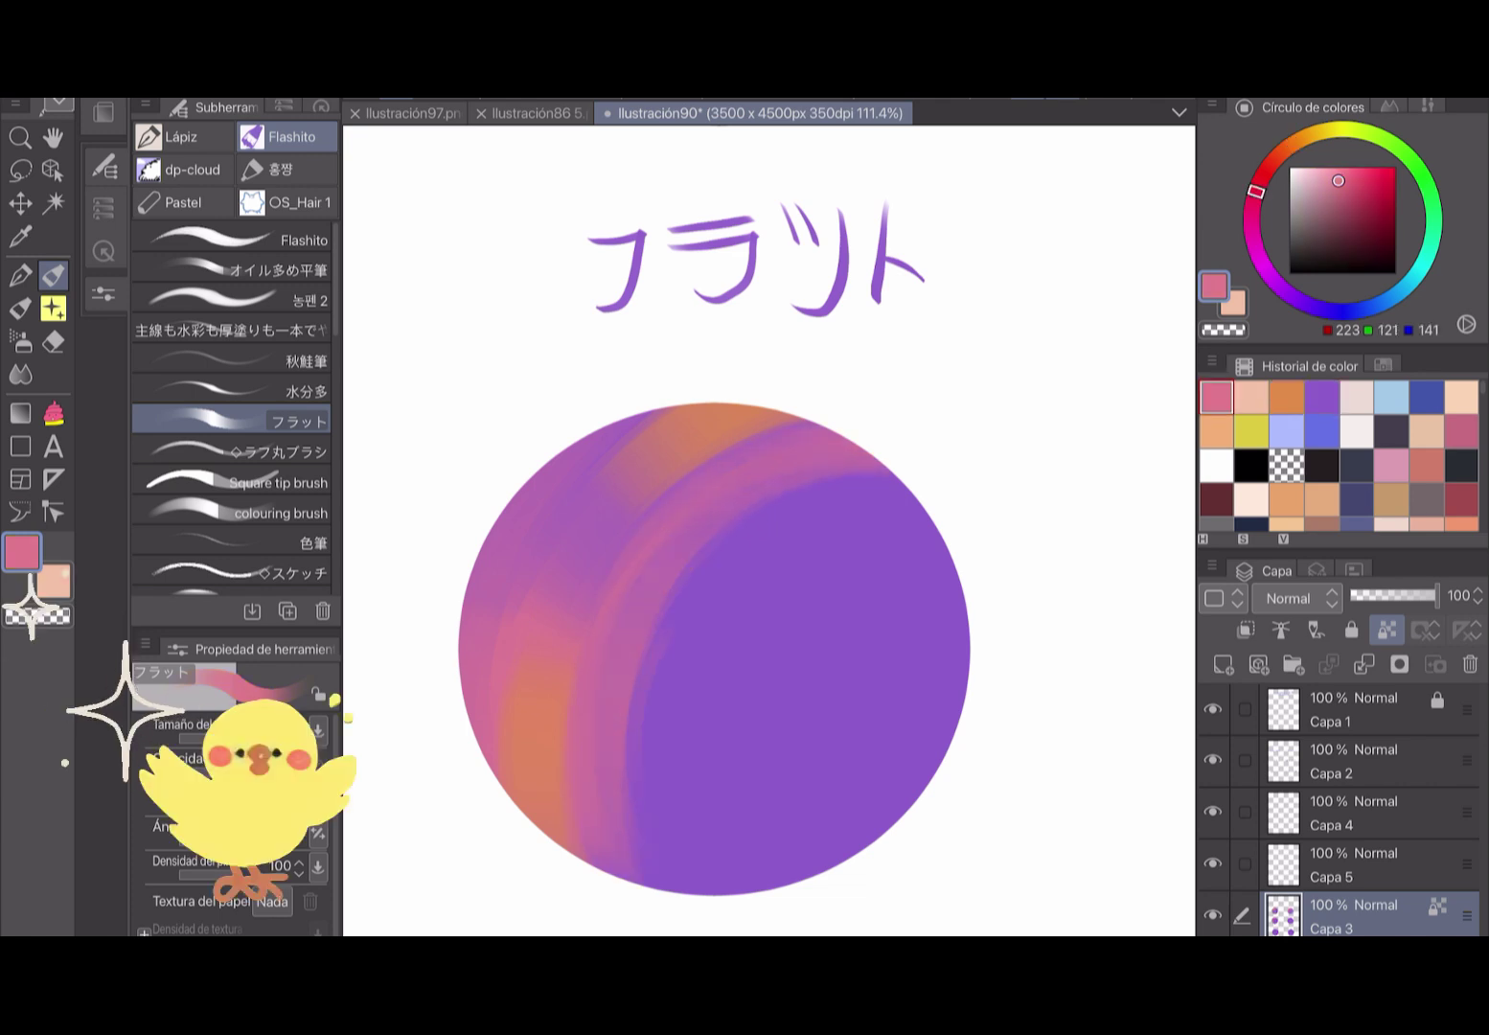
# Paint periwinkle blue (173, 187, 255) reflected light along the フラット circle's lower right and bottom edges.
pyautogui.click(1391, 395)
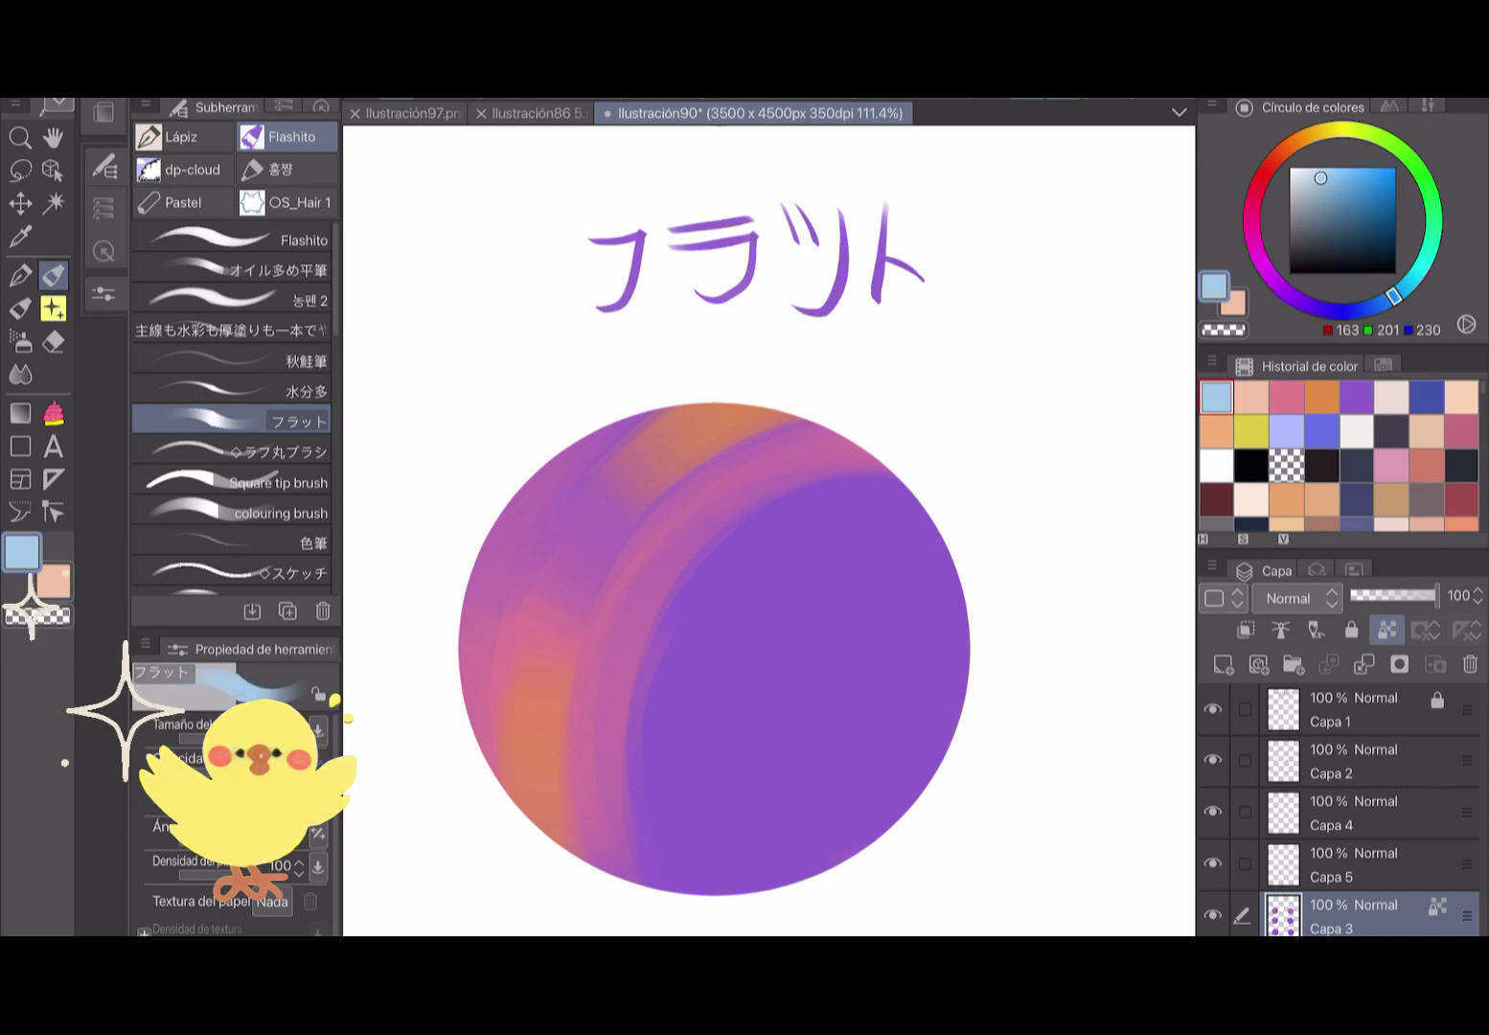
pyautogui.moveTo(1393, 297); pyautogui.dragTo(1358, 308)
pyautogui.moveTo(956, 560); pyautogui.dragTo(747, 826)
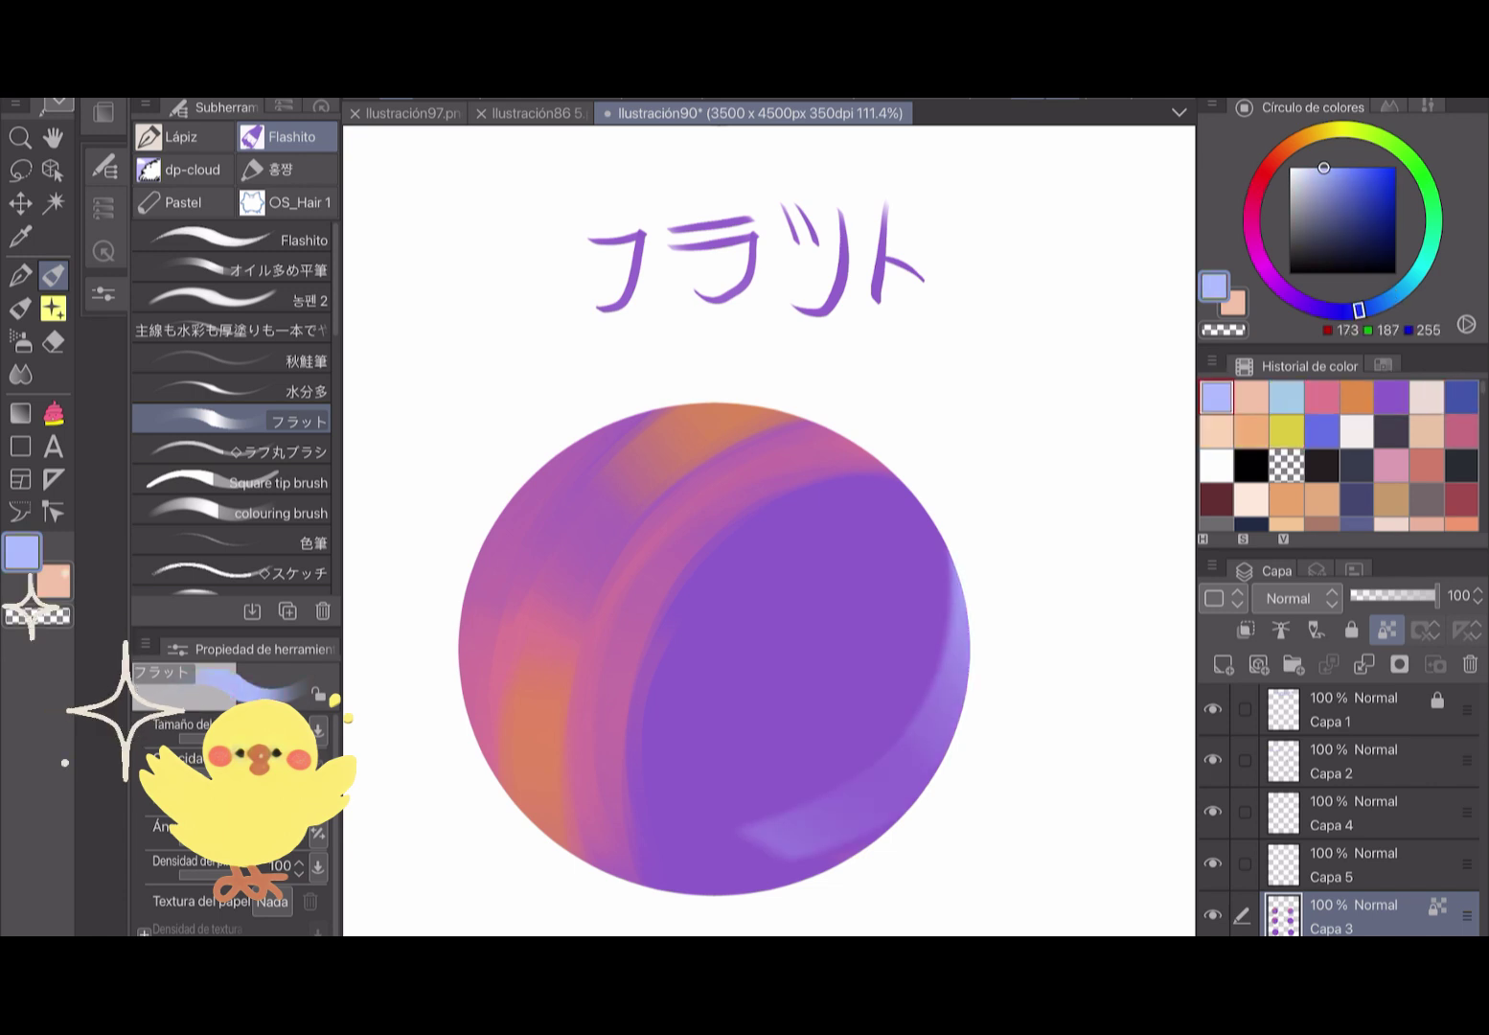
pyautogui.moveTo(900, 778)
pyautogui.mouseDown()
pyautogui.moveTo(743, 839)
pyautogui.moveTo(726, 829)
pyautogui.mouseUp()
pyautogui.moveTo(953, 698); pyautogui.dragTo(561, 886)
pyautogui.moveTo(791, 839); pyautogui.dragTo(551, 870)
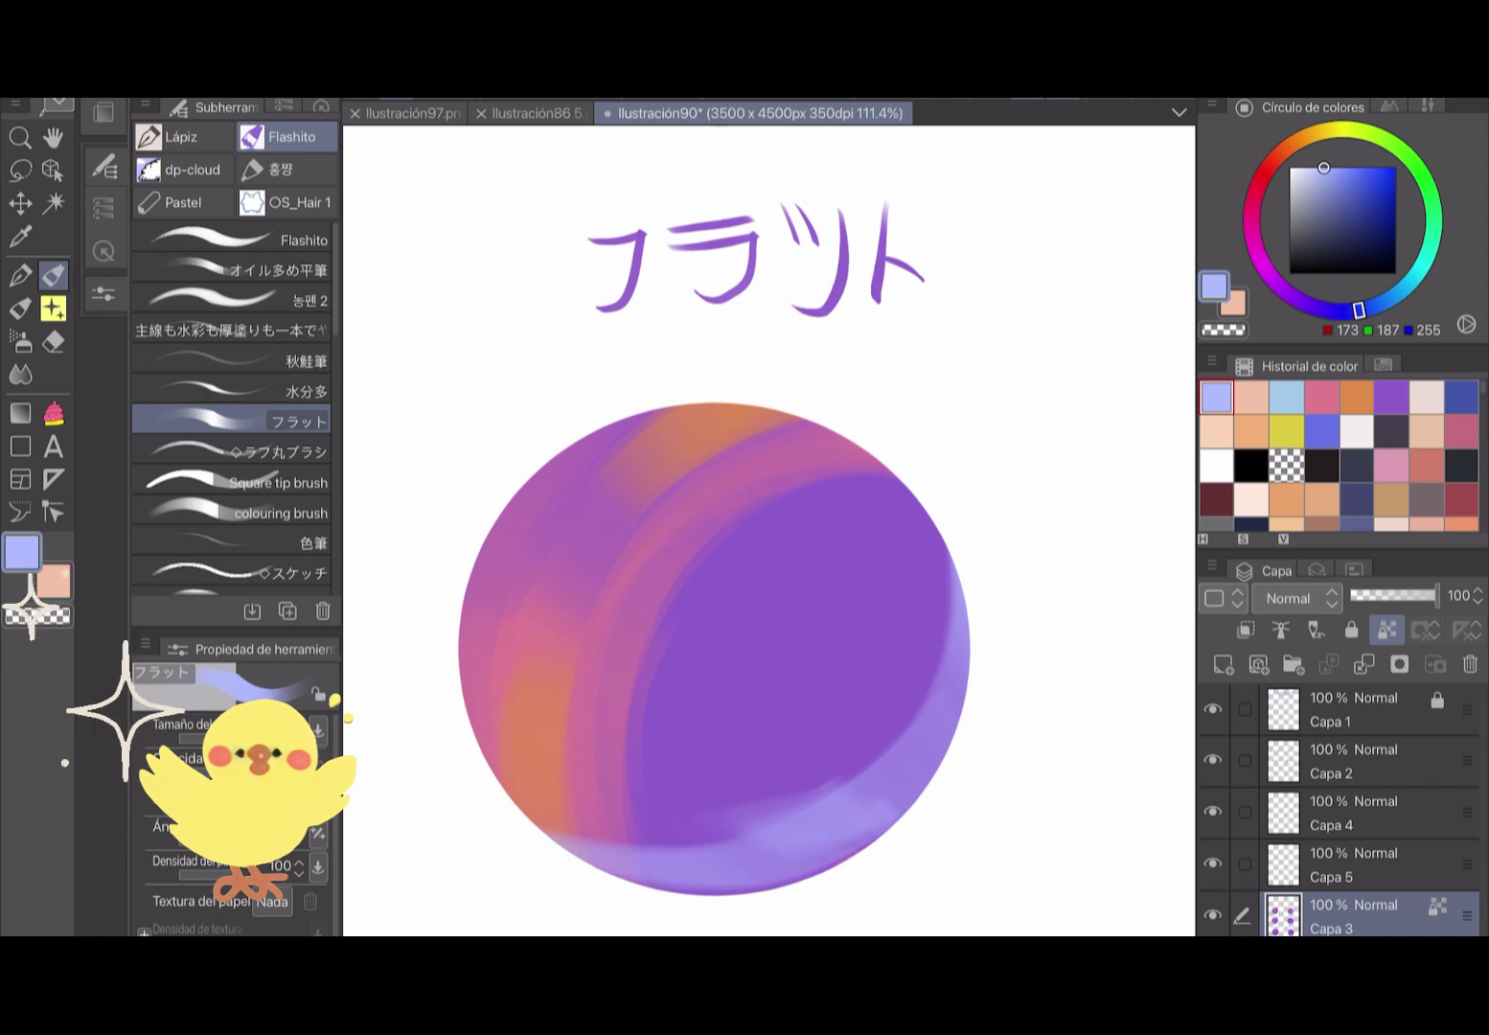
# Extend the periwinkle band to the circle's lower left edge and build it up into a smooth, more opaque crescent.
pyautogui.moveTo(886, 826); pyautogui.dragTo(737, 893)
pyautogui.moveTo(962, 633)
pyautogui.mouseDown()
pyautogui.moveTo(919, 714)
pyautogui.moveTo(643, 845)
pyautogui.mouseUp()
pyautogui.moveTo(739, 832); pyautogui.dragTo(485, 755)
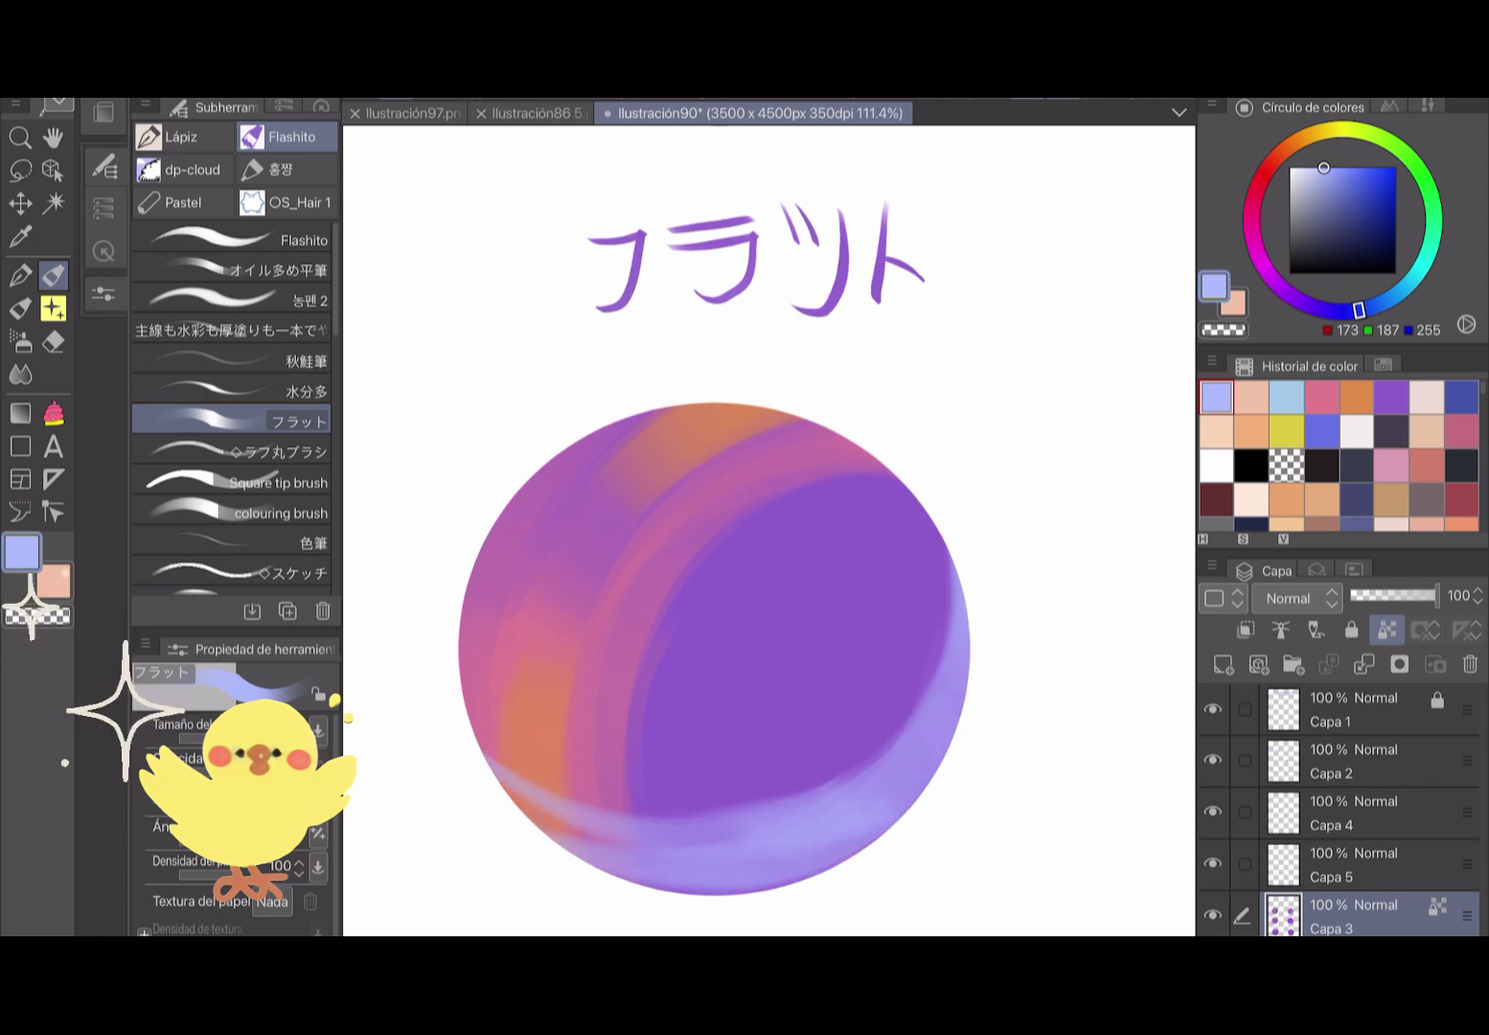
pyautogui.moveTo(562, 822); pyautogui.dragTo(508, 791)
pyautogui.moveTo(740, 867)
pyautogui.mouseDown()
pyautogui.moveTo(536, 812)
pyautogui.moveTo(514, 843)
pyautogui.mouseUp()
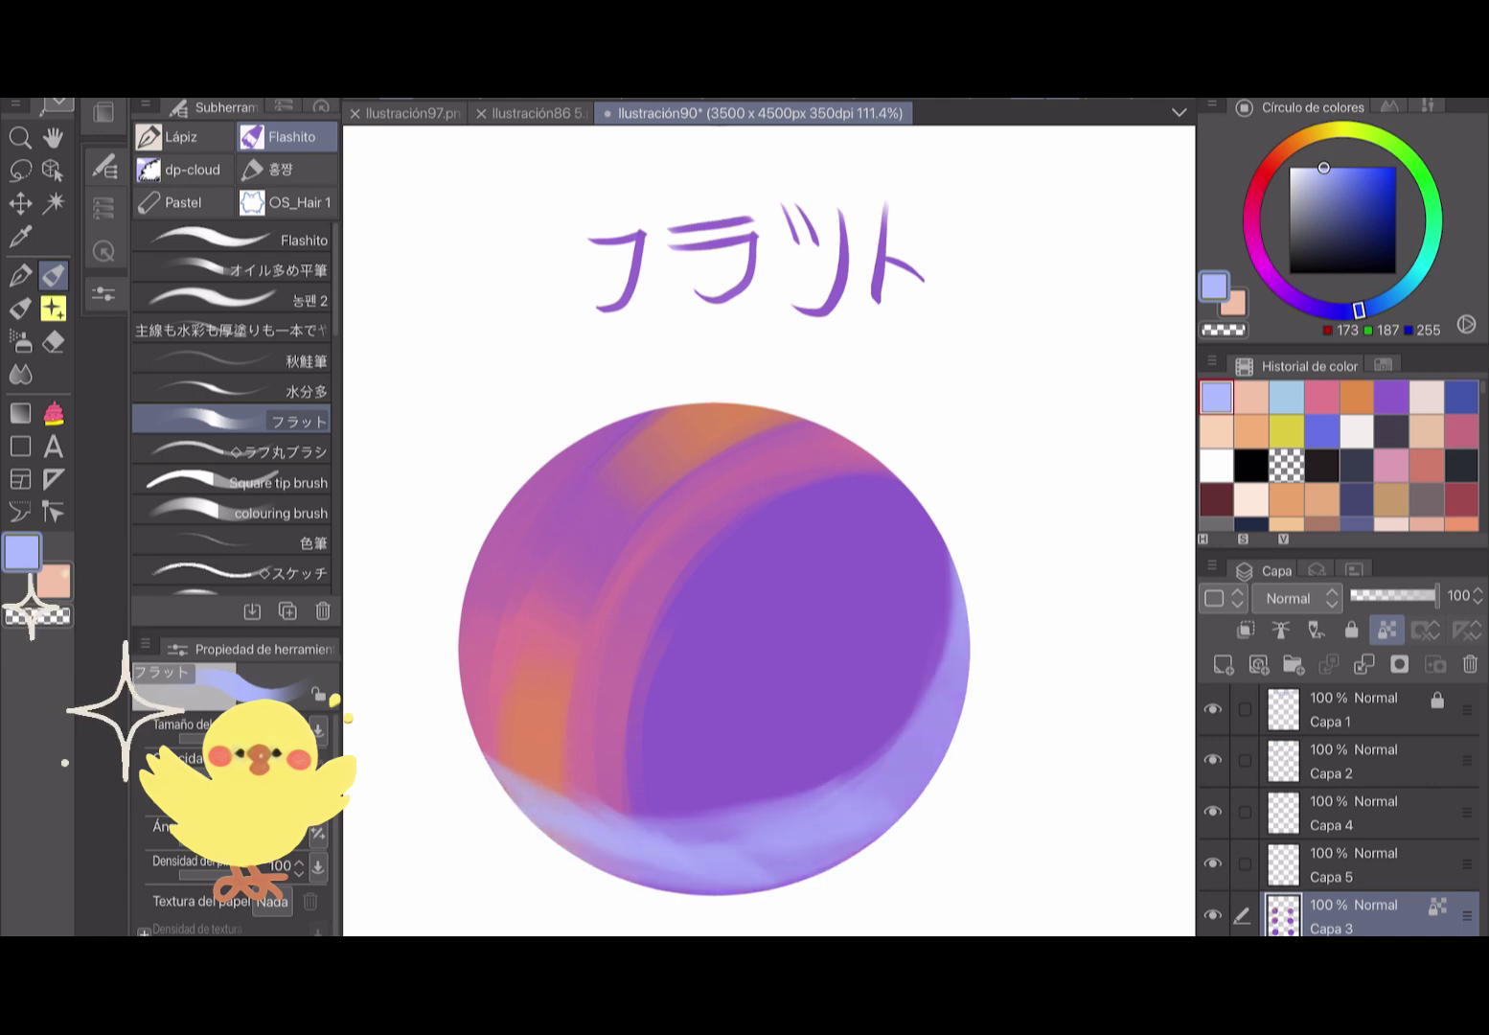
pyautogui.moveTo(901, 815); pyautogui.dragTo(549, 867)
pyautogui.moveTo(718, 833); pyautogui.dragTo(482, 753)
pyautogui.moveTo(925, 704); pyautogui.dragTo(710, 831)
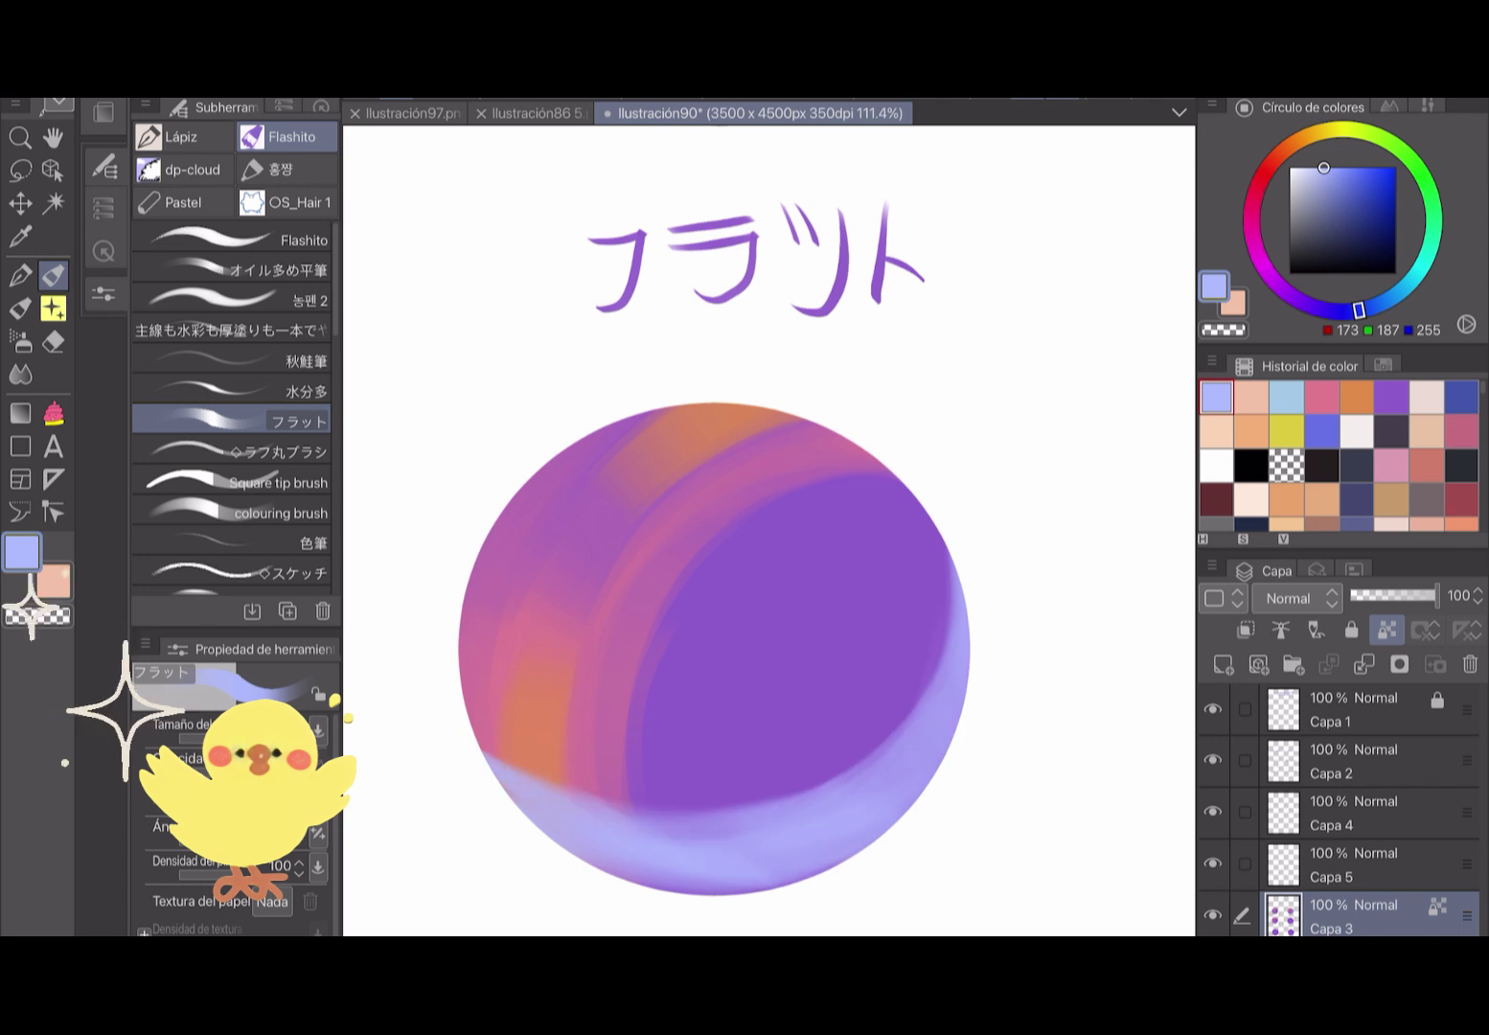
# Paint curved periwinkle blue (173, 187, 255) bands up the フラット circle's left side, from the lower edge to the top.
pyautogui.moveTo(508, 761)
pyautogui.mouseDown()
pyautogui.moveTo(463, 678)
pyautogui.moveTo(498, 551)
pyautogui.mouseUp()
pyautogui.moveTo(551, 747); pyautogui.dragTo(474, 525)
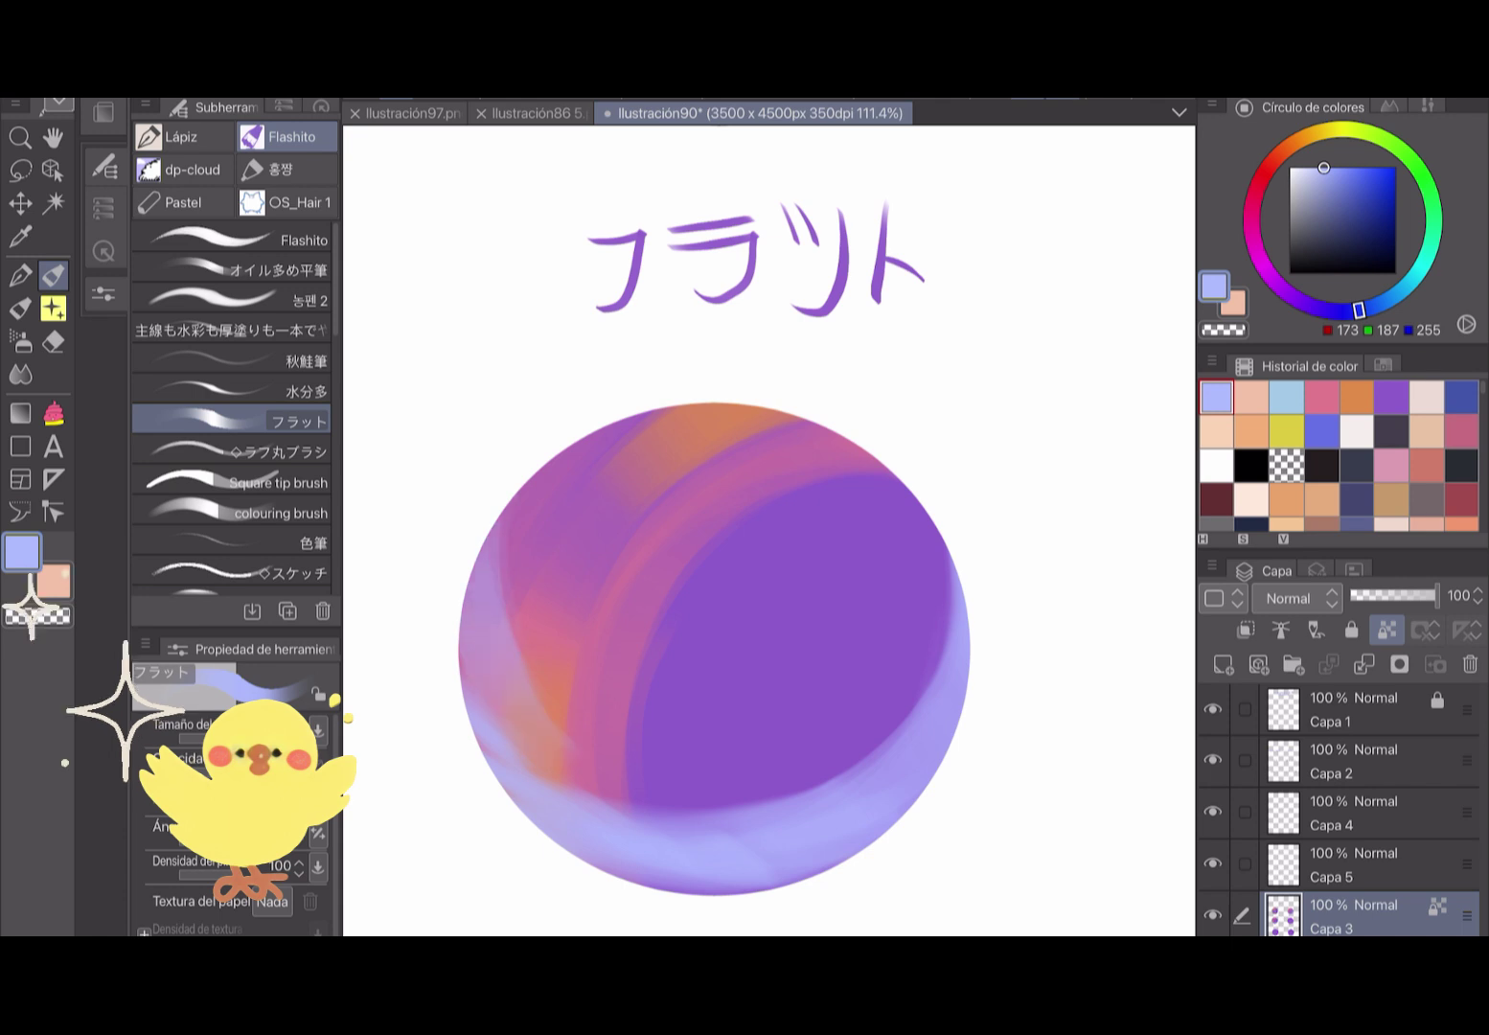
pyautogui.moveTo(512, 723); pyautogui.dragTo(522, 493)
pyautogui.moveTo(579, 618); pyautogui.dragTo(570, 441)
pyautogui.moveTo(599, 671); pyautogui.dragTo(541, 429)
pyautogui.moveTo(618, 627); pyautogui.dragTo(565, 426)
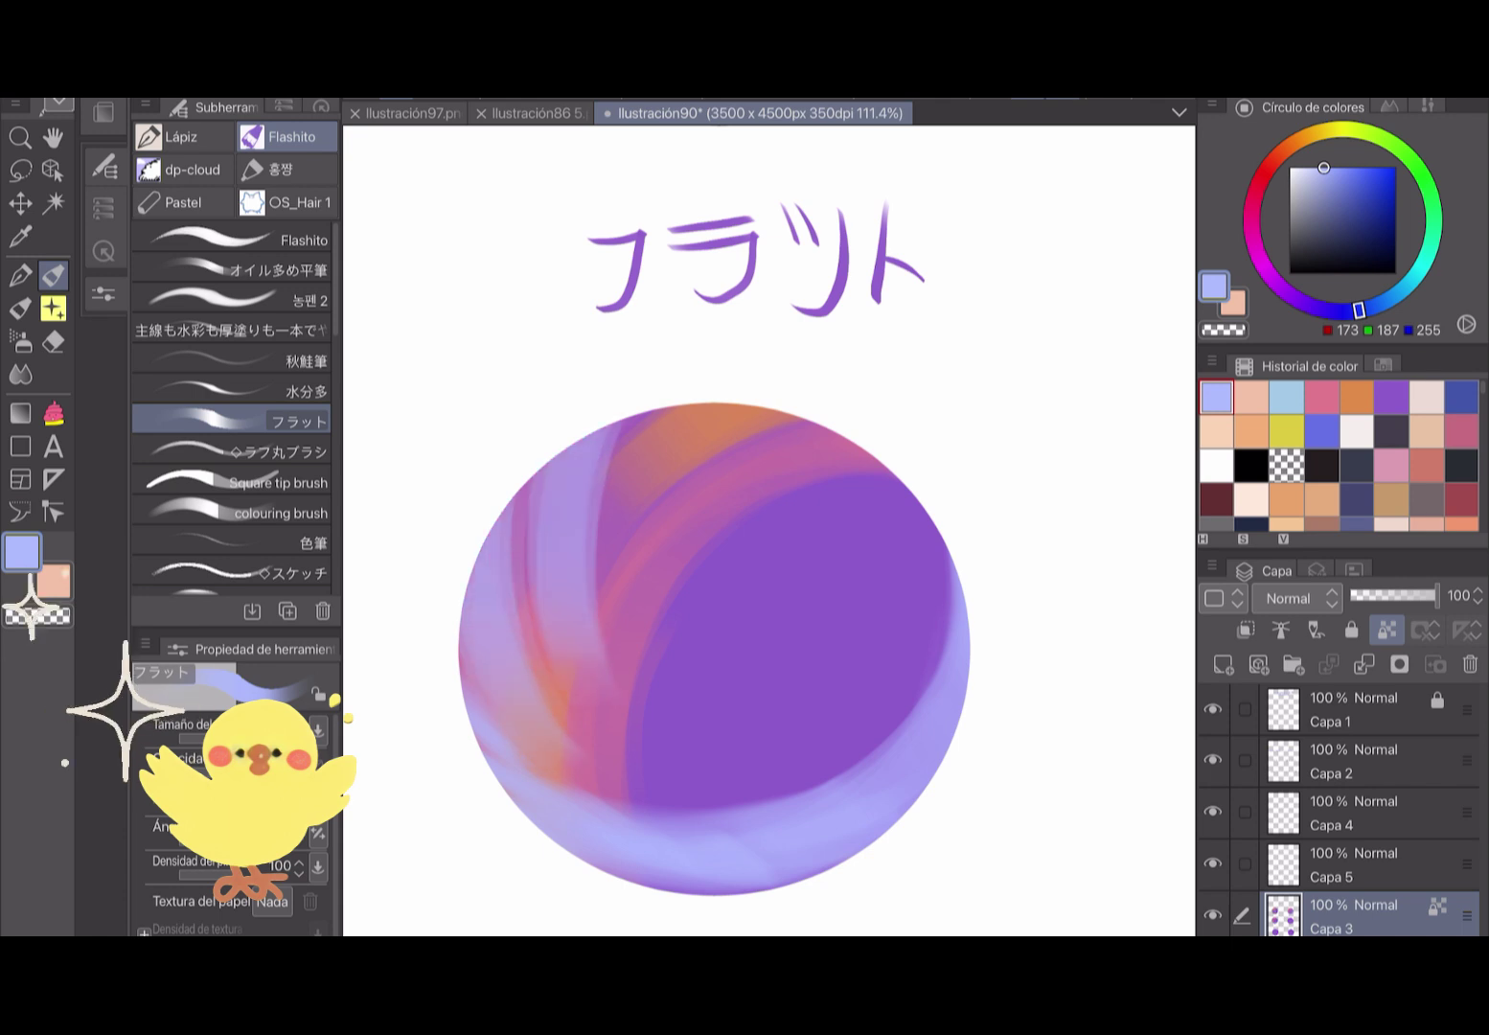
pyautogui.moveTo(661, 565)
pyautogui.mouseDown()
pyautogui.moveTo(680, 411)
pyautogui.moveTo(632, 412)
pyautogui.mouseUp()
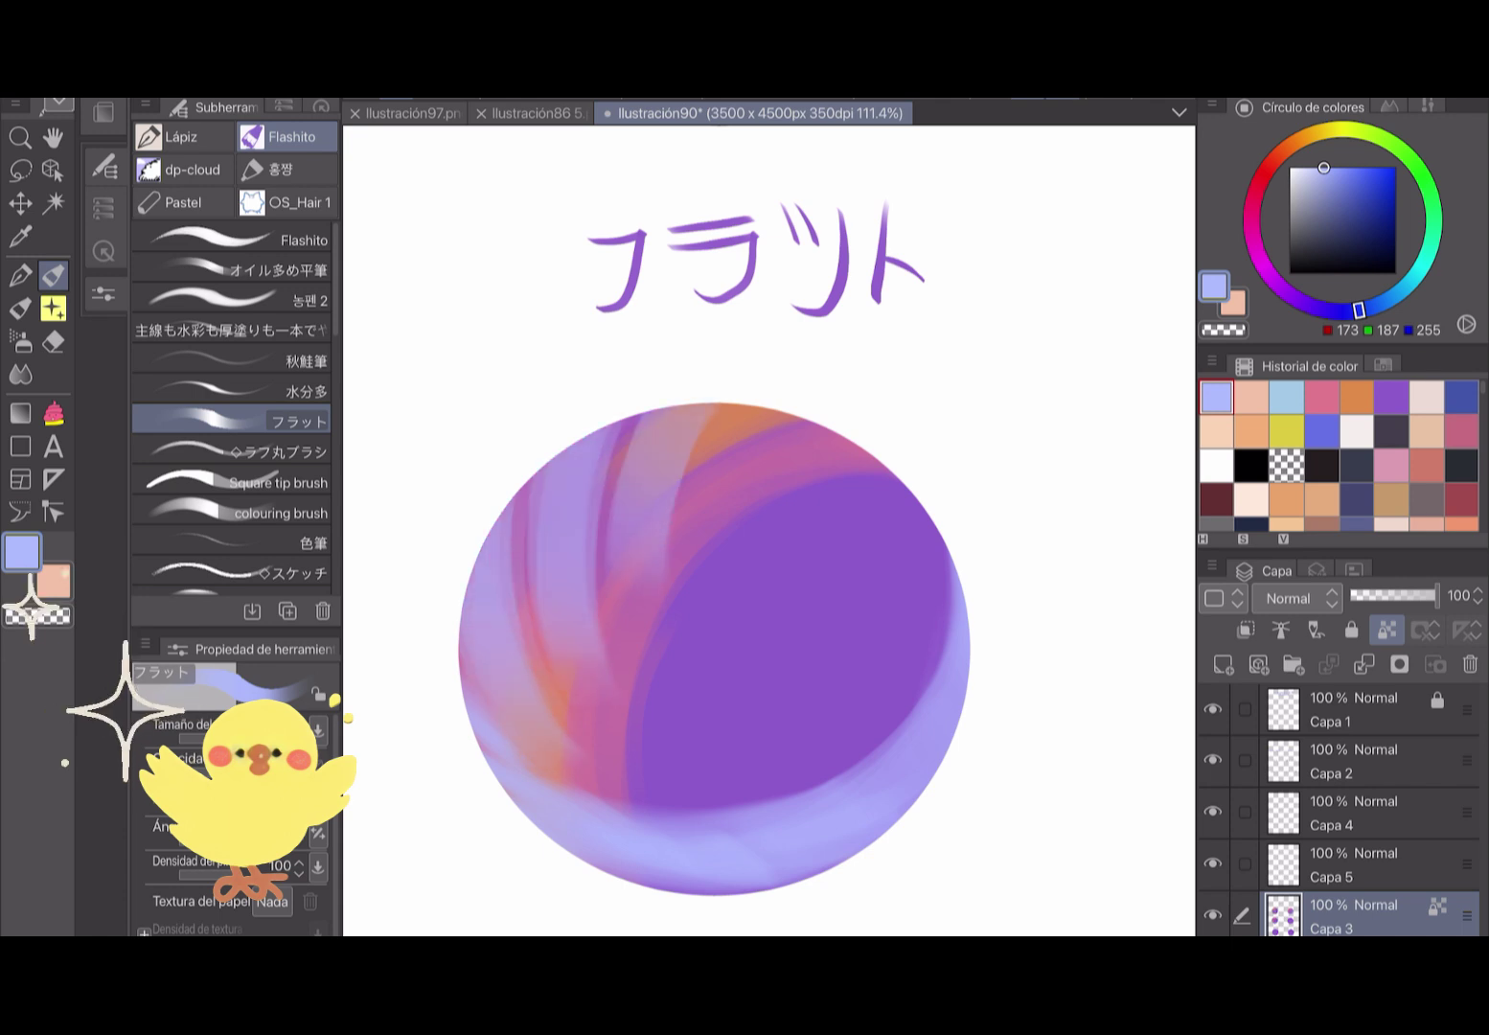
# Block in angular pink (223, 121, 141) patches over the circle's upper right and right side, leaving a thin purple gap between them.
pyautogui.click(1355, 396)
pyautogui.click(1321, 395)
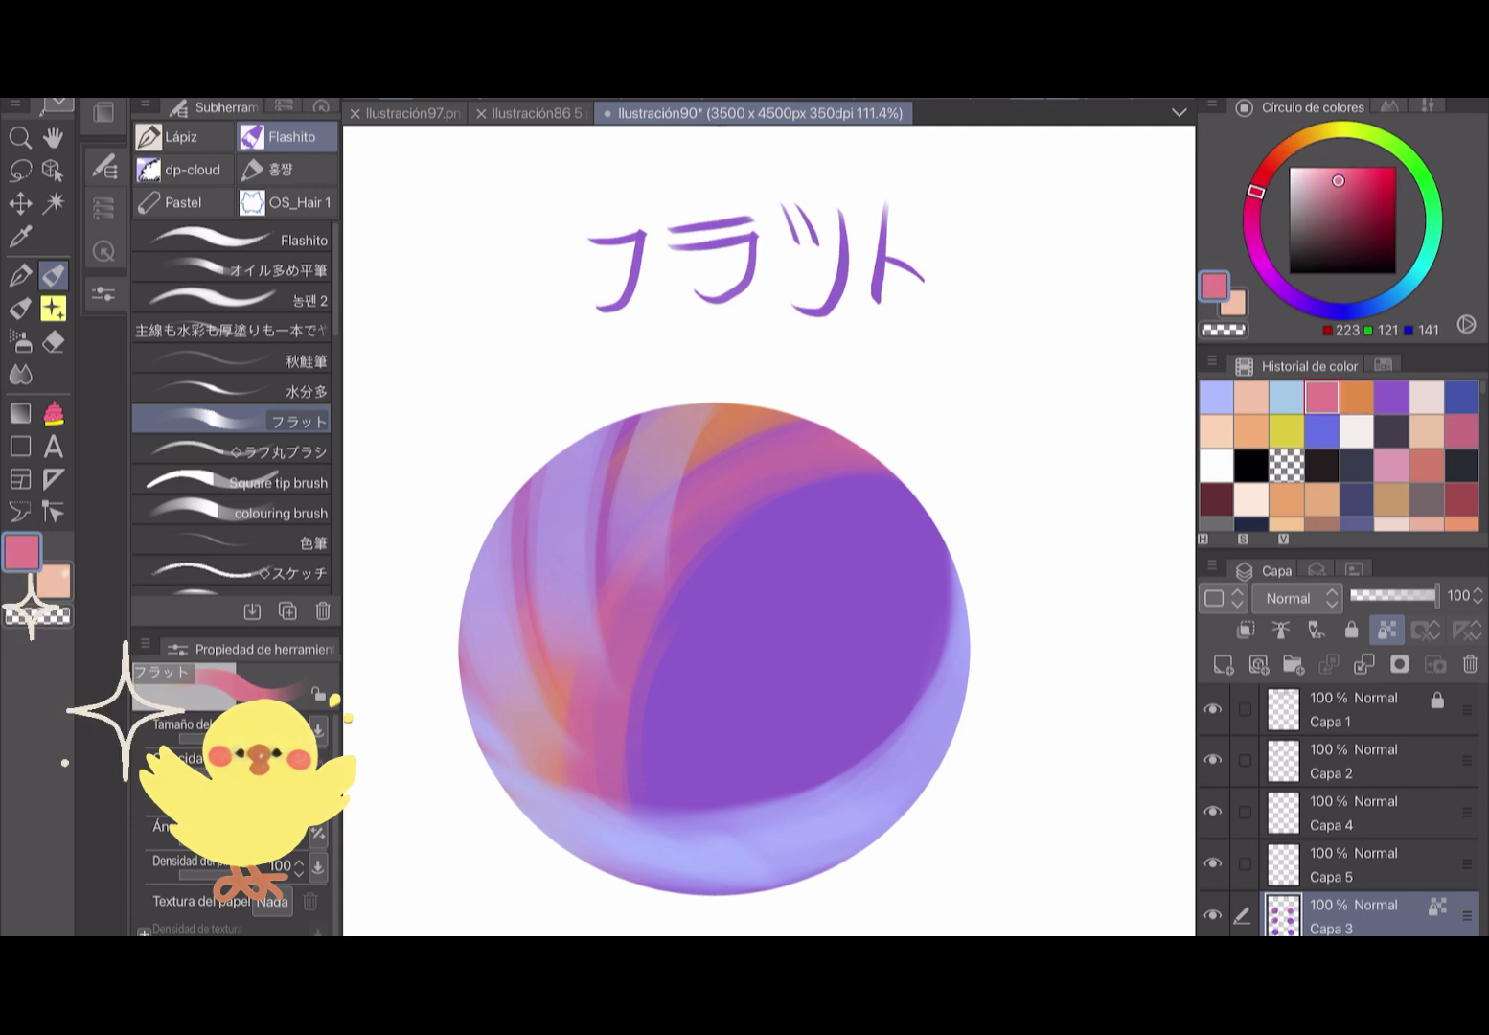
pyautogui.moveTo(948, 680); pyautogui.dragTo(891, 479)
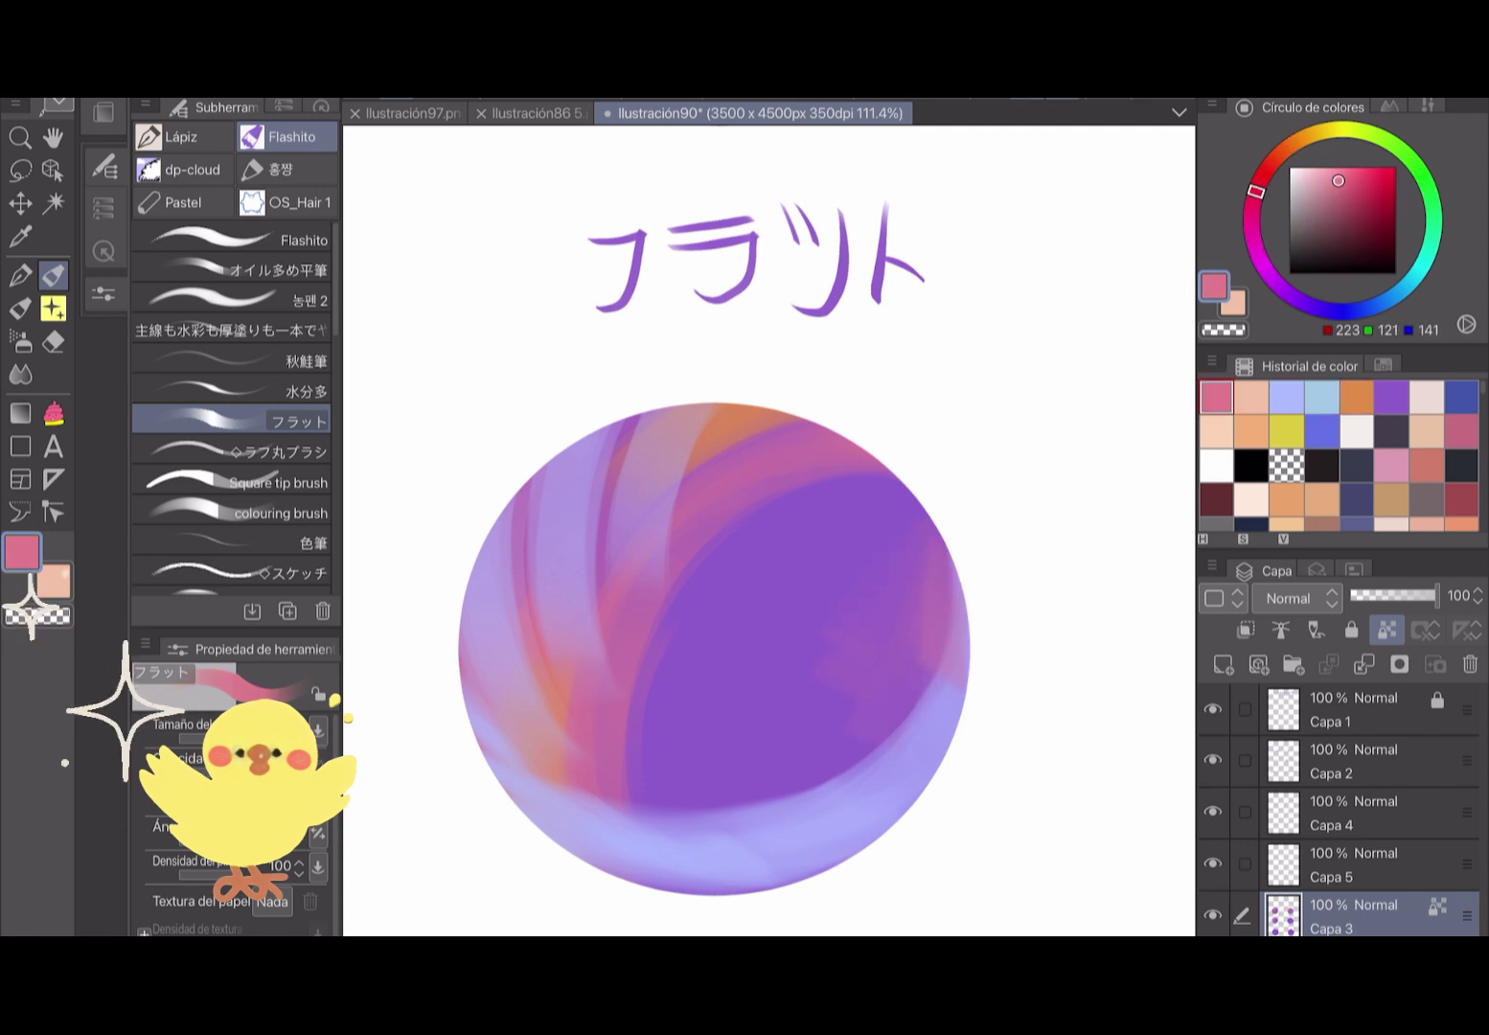
pyautogui.moveTo(824, 613); pyautogui.dragTo(800, 536)
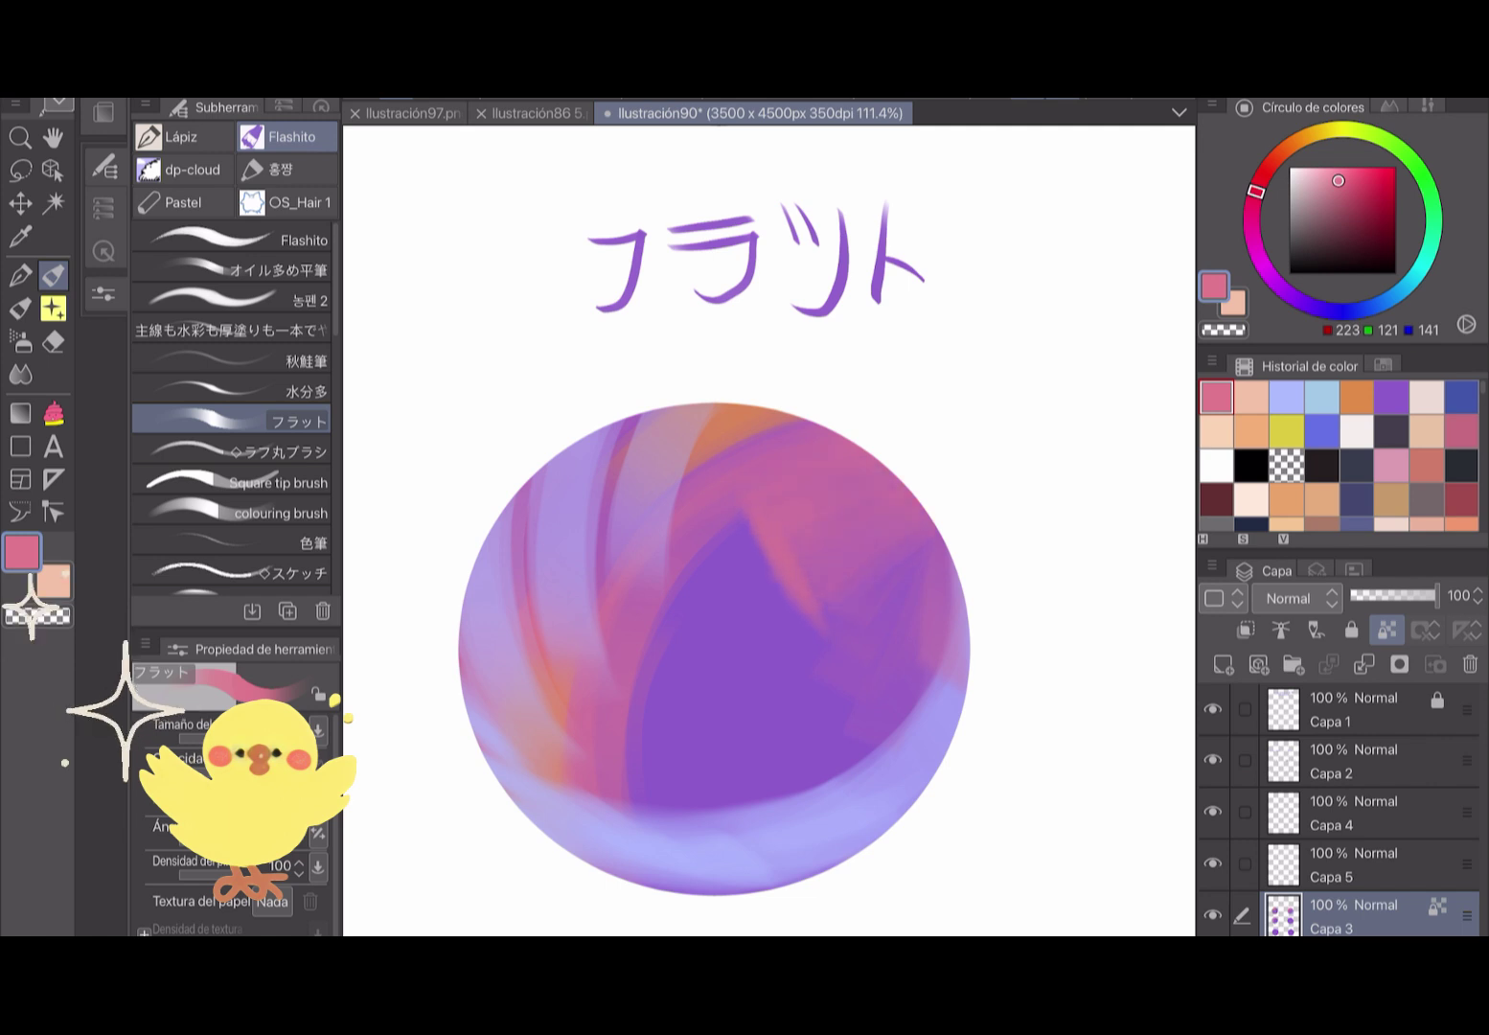
pyautogui.moveTo(834, 618); pyautogui.dragTo(915, 554)
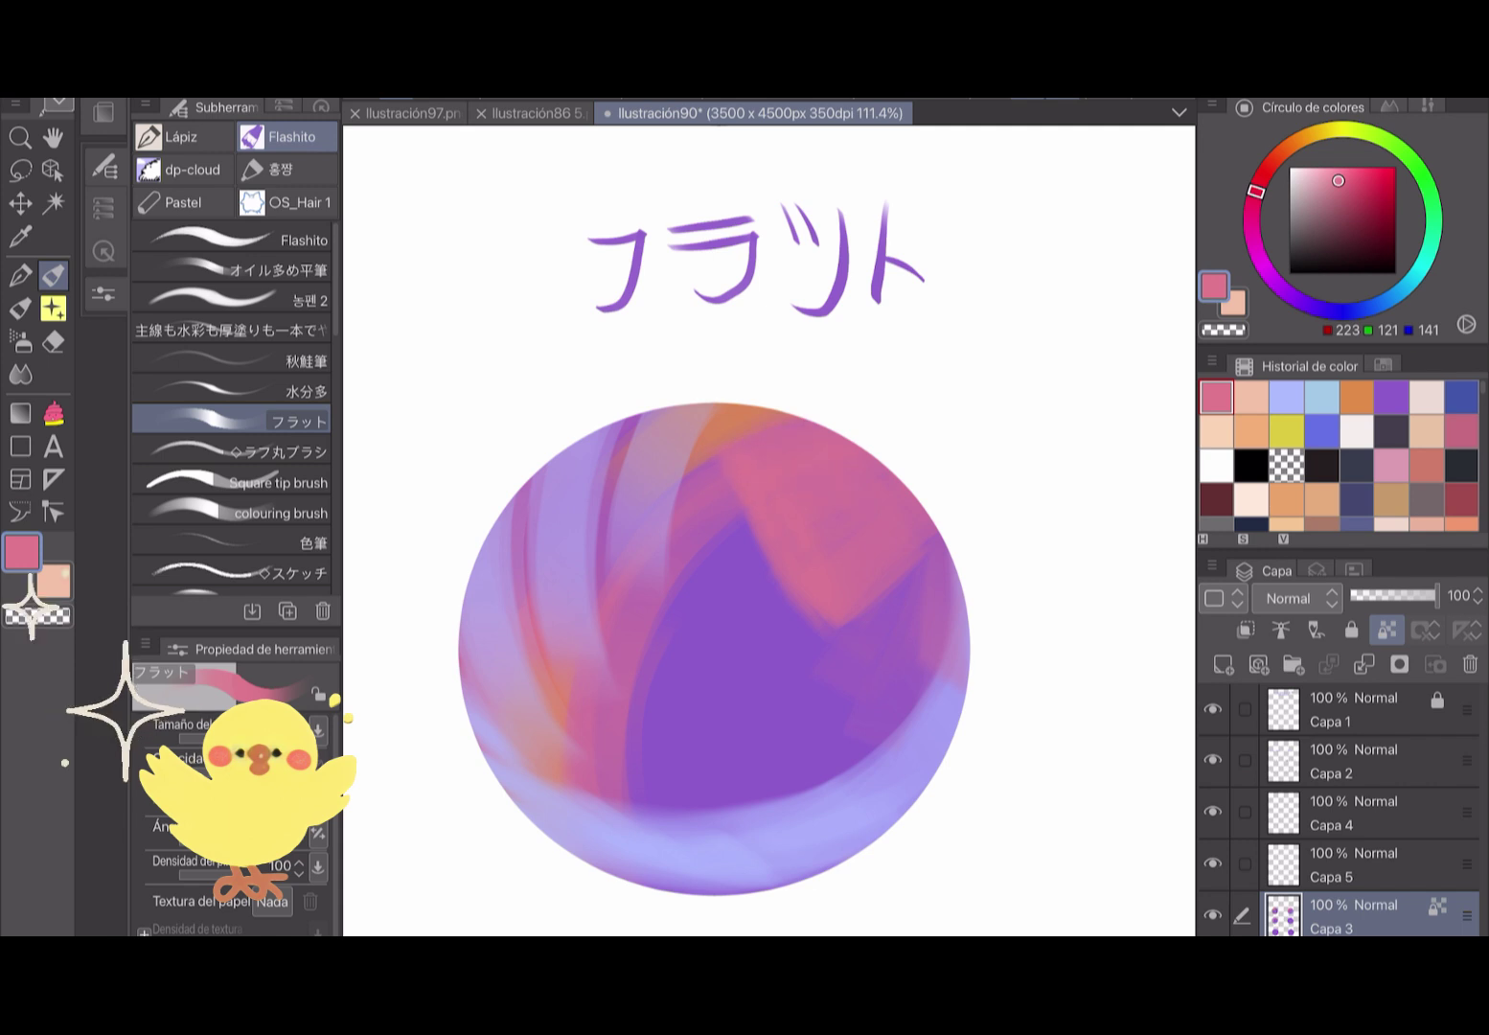
pyautogui.moveTo(886, 686); pyautogui.dragTo(954, 736)
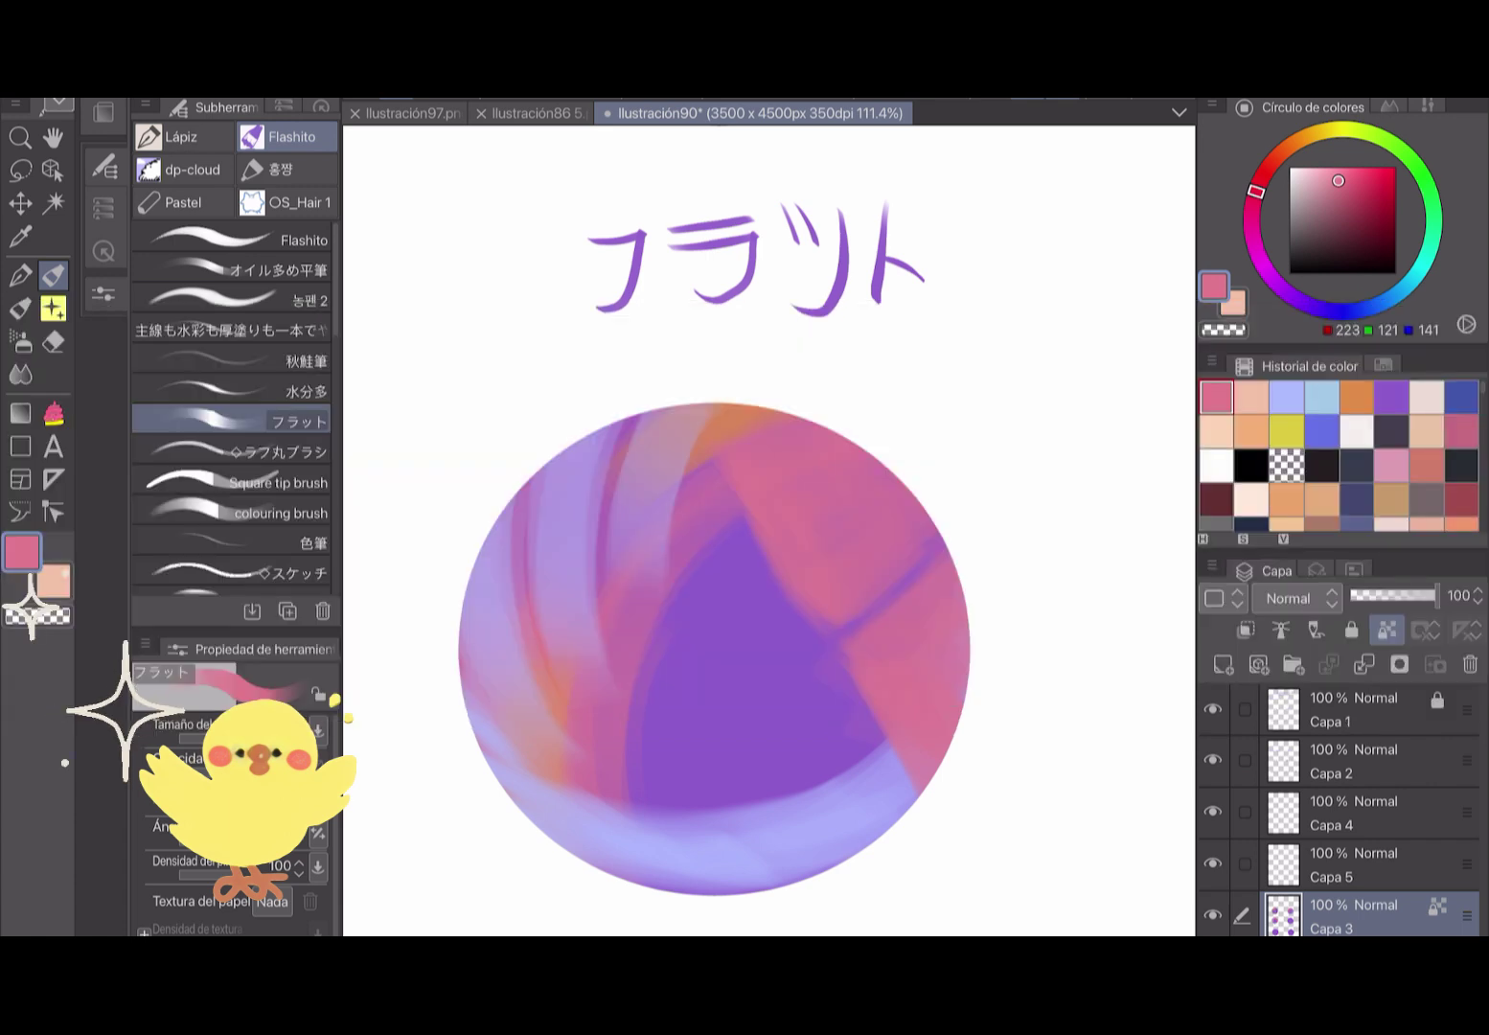
# Fill the inside of both pink patches with periwinkle blue (173, 187, 255), leaving pink borders around them.
pyautogui.click(1287, 395)
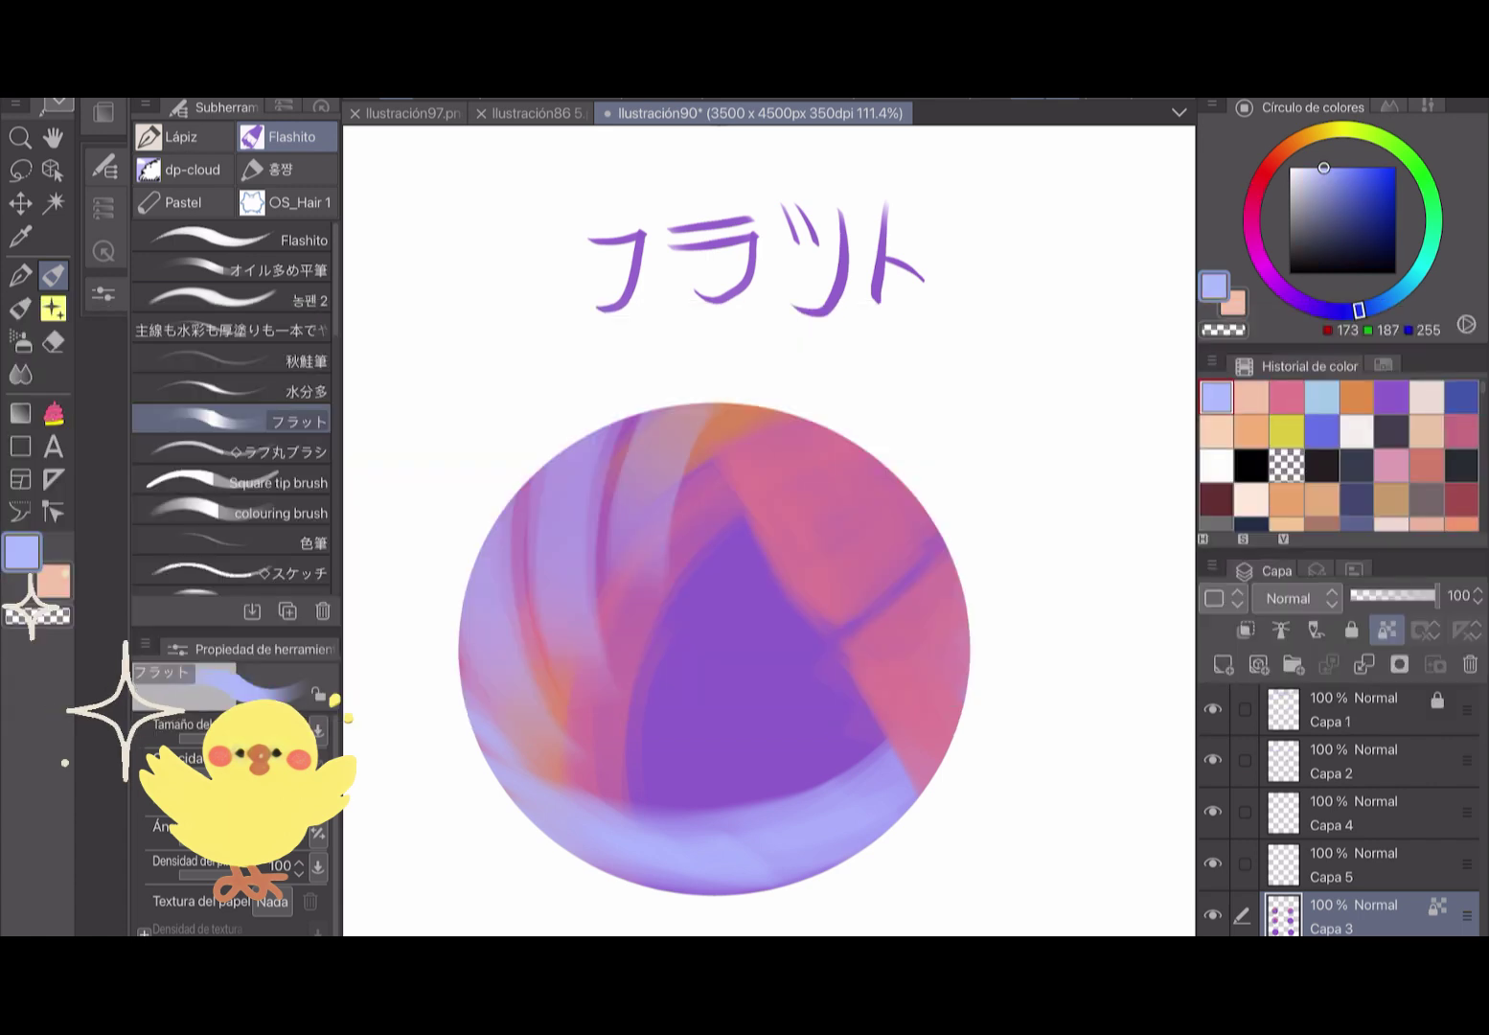
pyautogui.moveTo(795, 429)
pyautogui.mouseDown()
pyautogui.moveTo(873, 542)
pyautogui.moveTo(925, 541)
pyautogui.mouseUp()
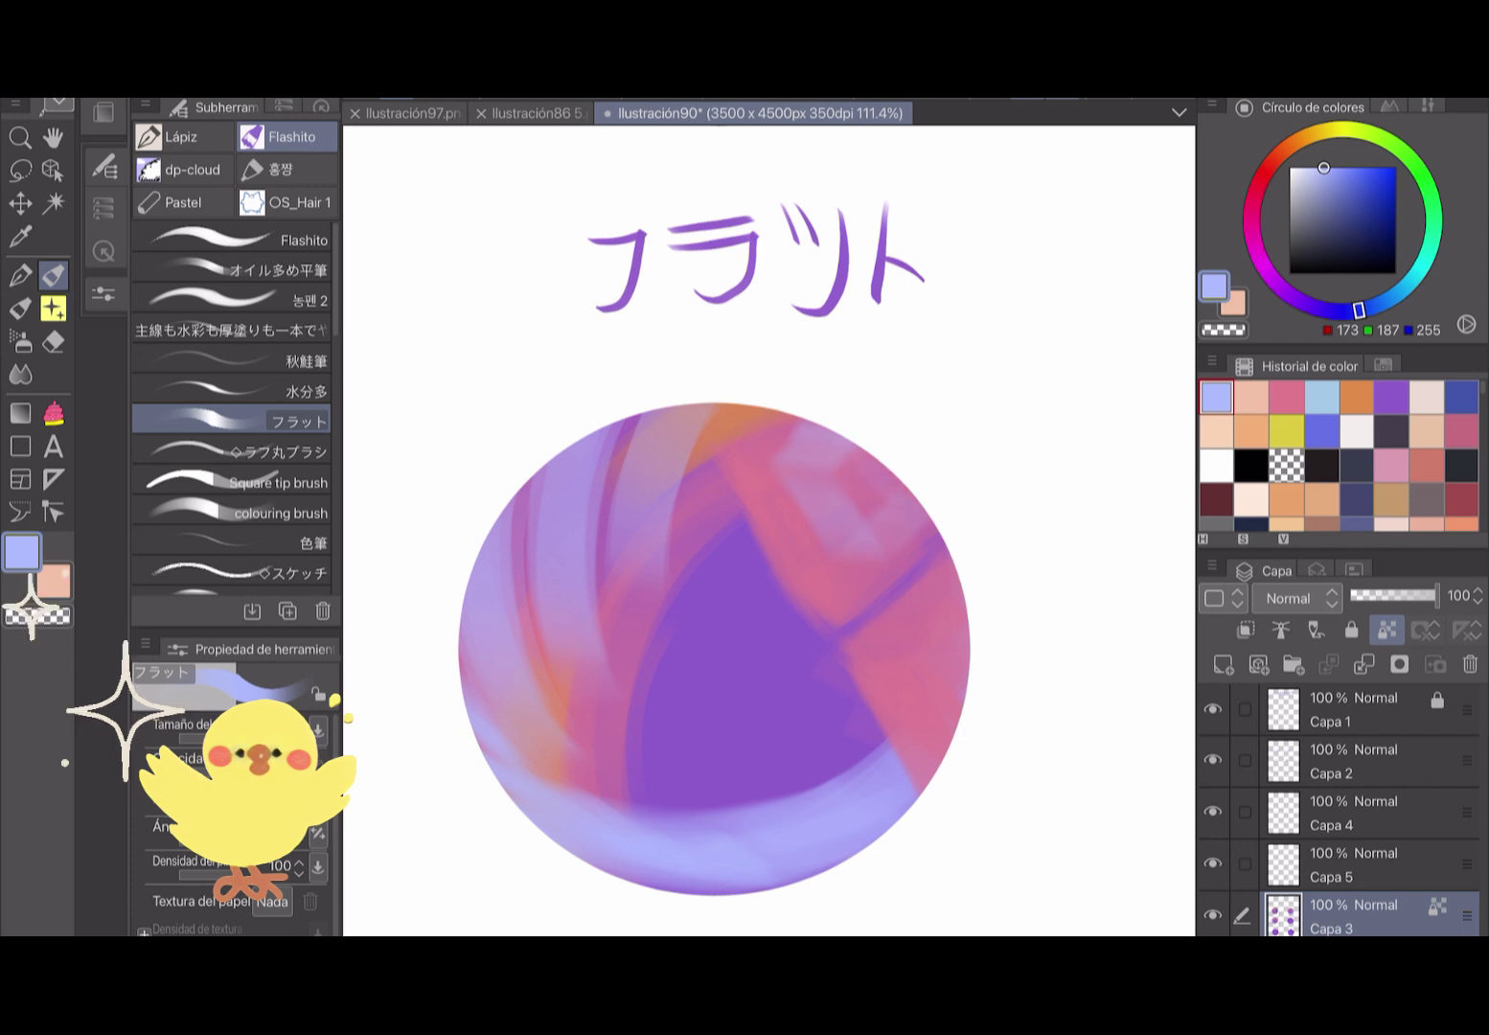
pyautogui.moveTo(841, 477); pyautogui.dragTo(897, 536)
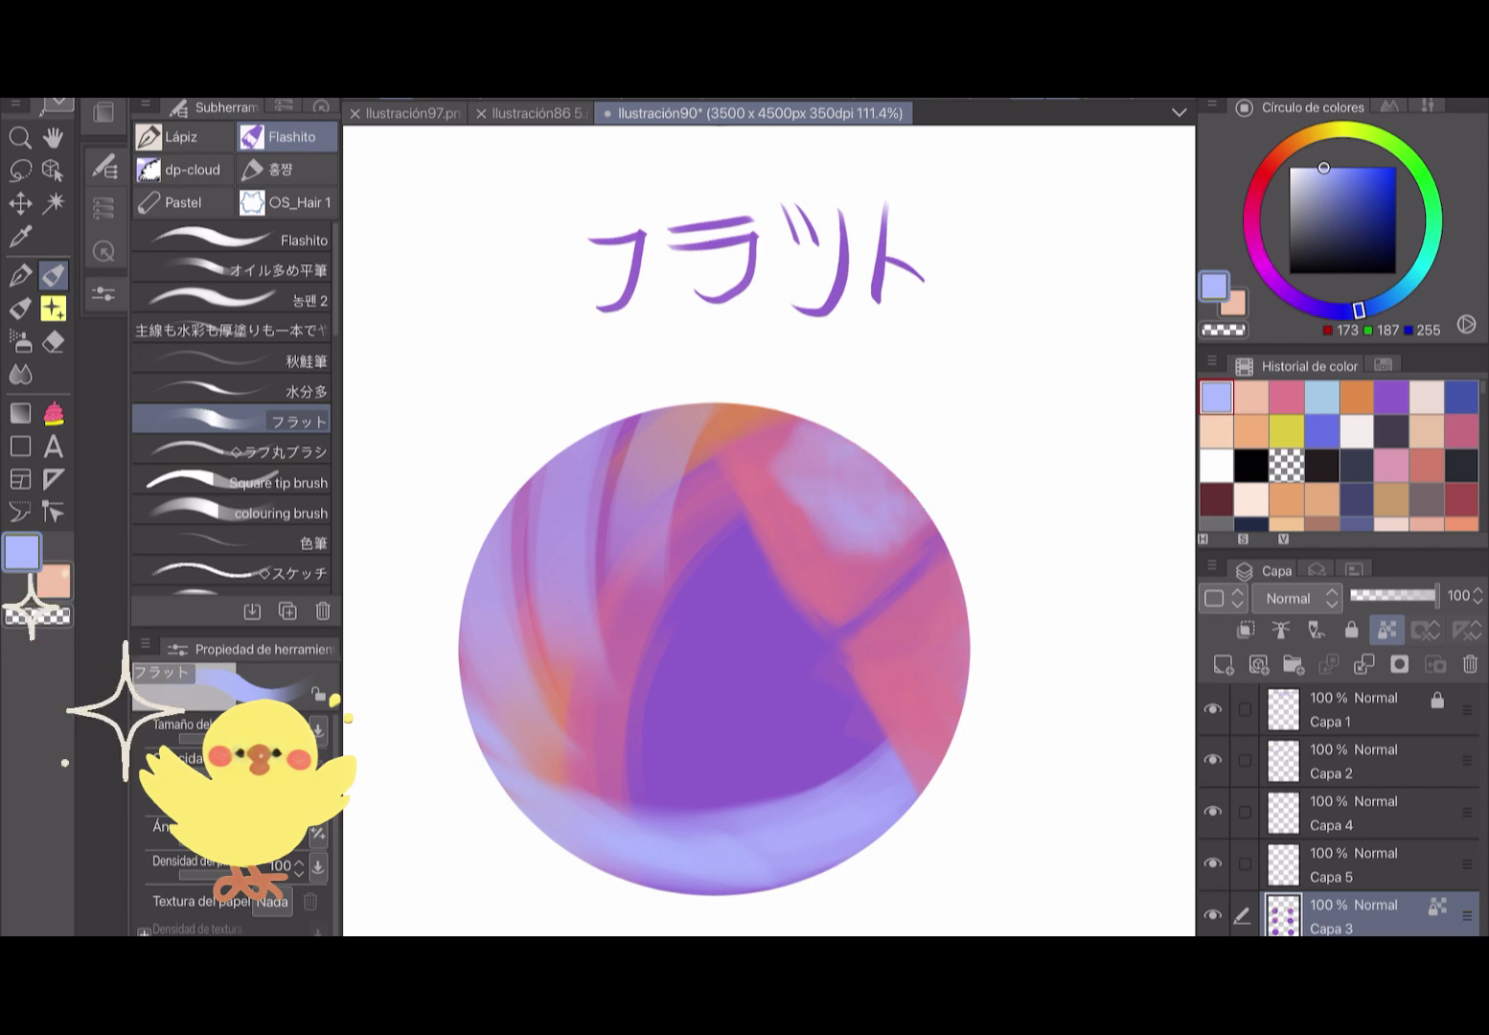
pyautogui.moveTo(799, 510); pyautogui.dragTo(835, 540)
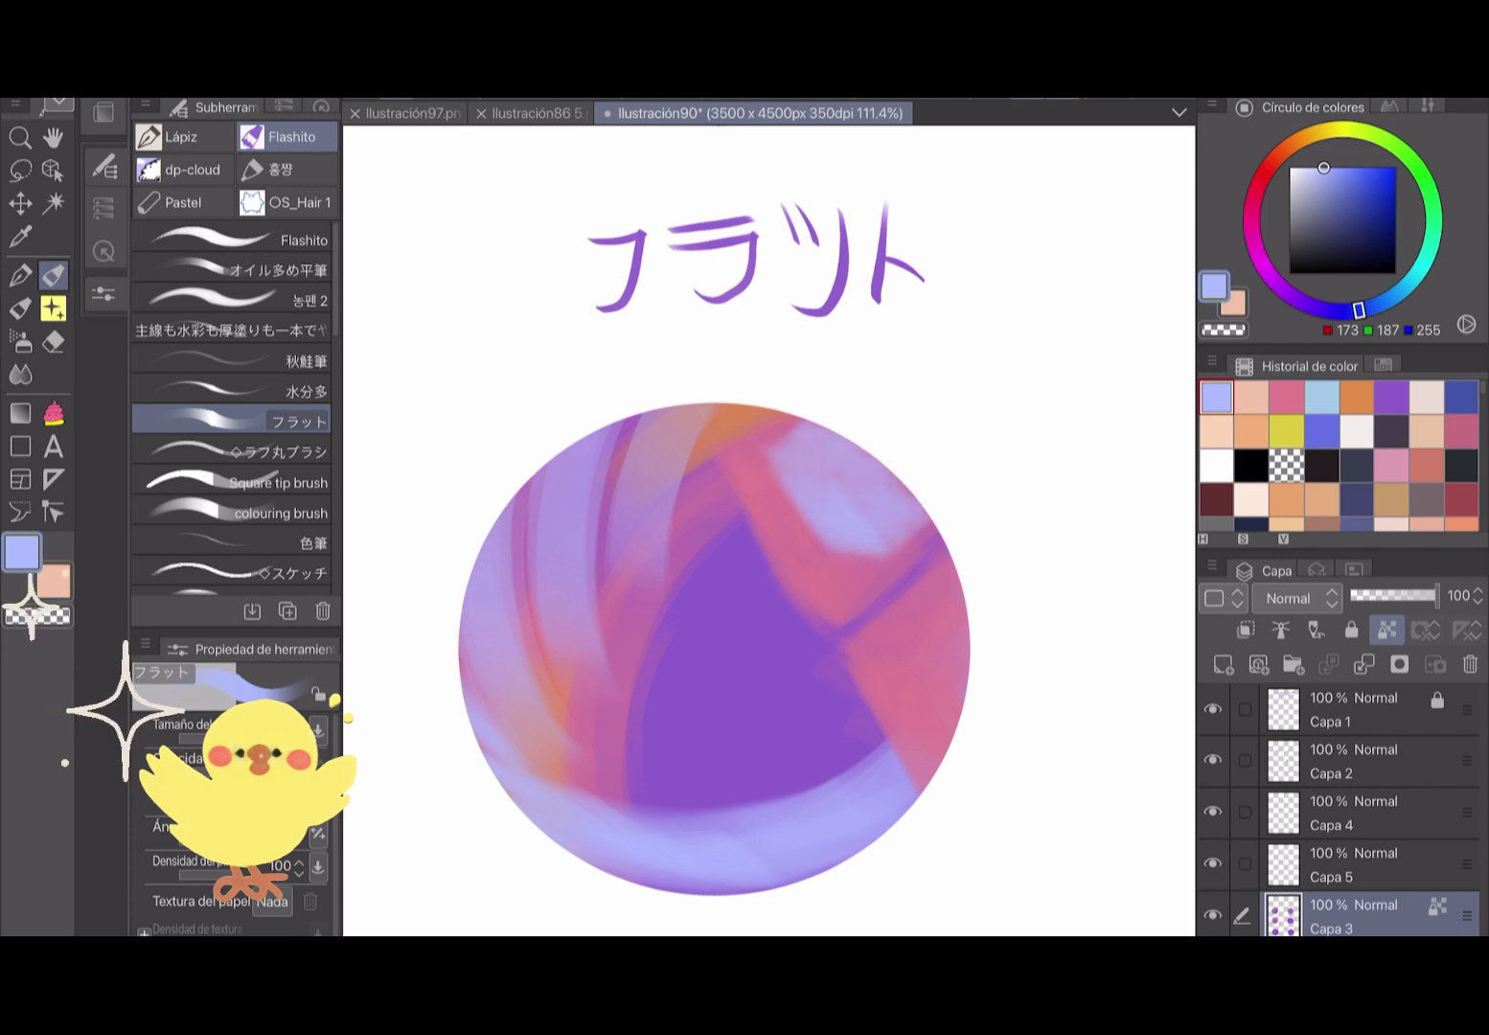
pyautogui.moveTo(769, 426)
pyautogui.mouseDown()
pyautogui.moveTo(958, 655)
pyautogui.moveTo(910, 728)
pyautogui.mouseUp()
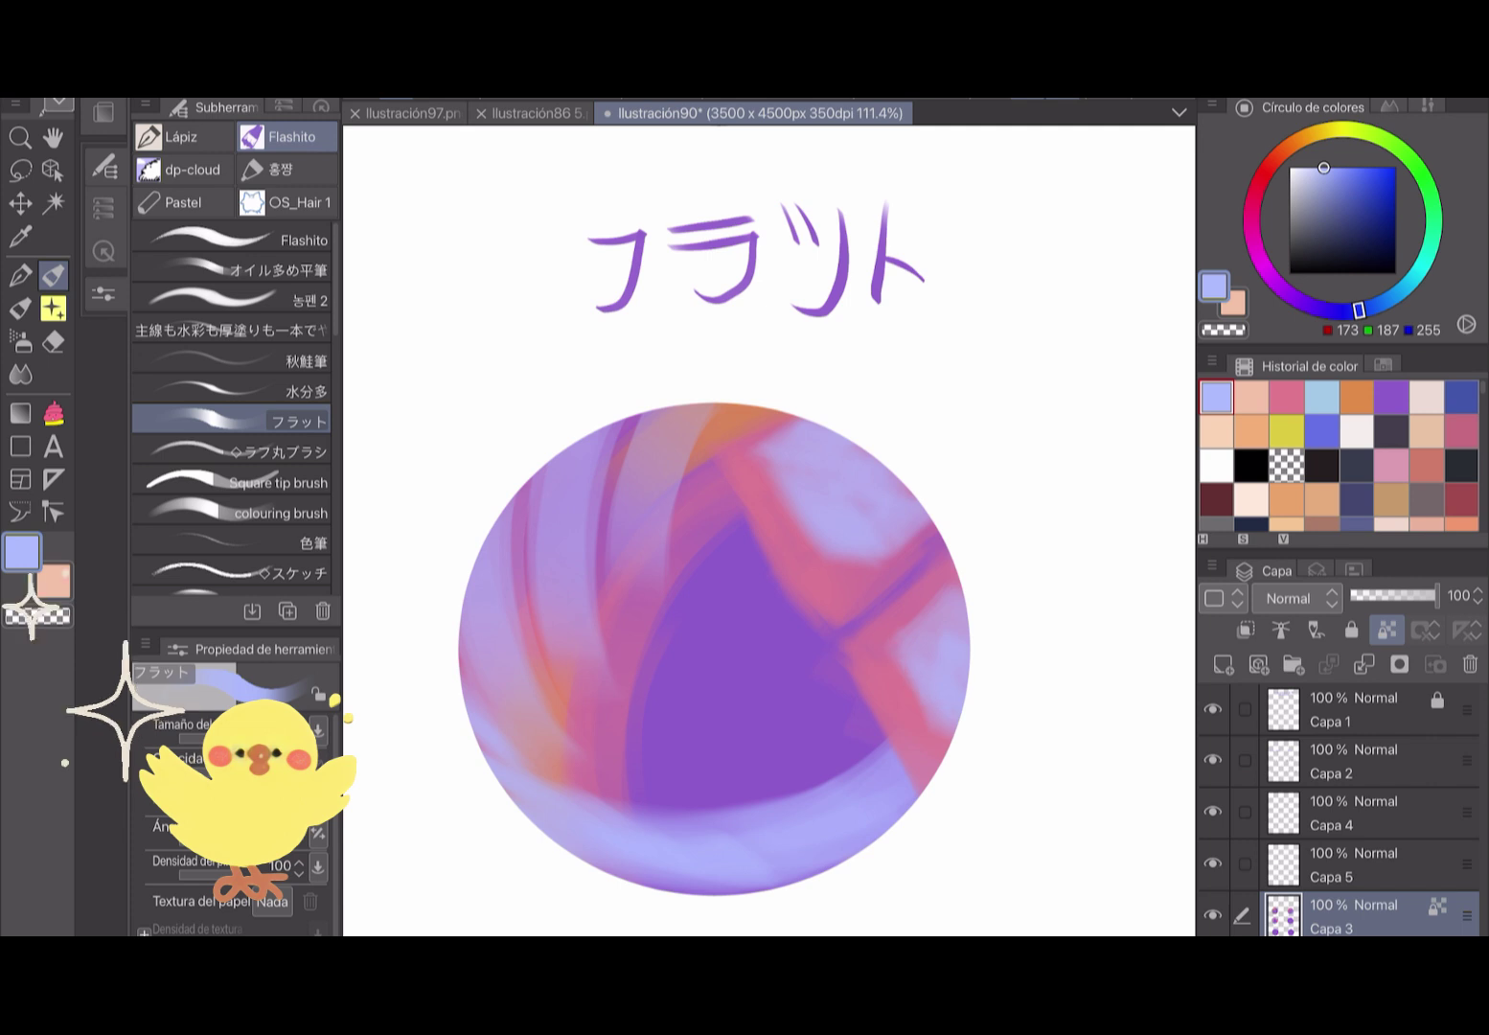
# Paint a peach (239, 191, 164) band along the upper edge of the circle's bottom periwinkle crescent.
pyautogui.click(1250, 395)
pyautogui.moveTo(671, 795)
pyautogui.mouseDown()
pyautogui.moveTo(627, 800)
pyautogui.moveTo(728, 785)
pyautogui.moveTo(767, 800)
pyautogui.moveTo(838, 767)
pyautogui.mouseUp()
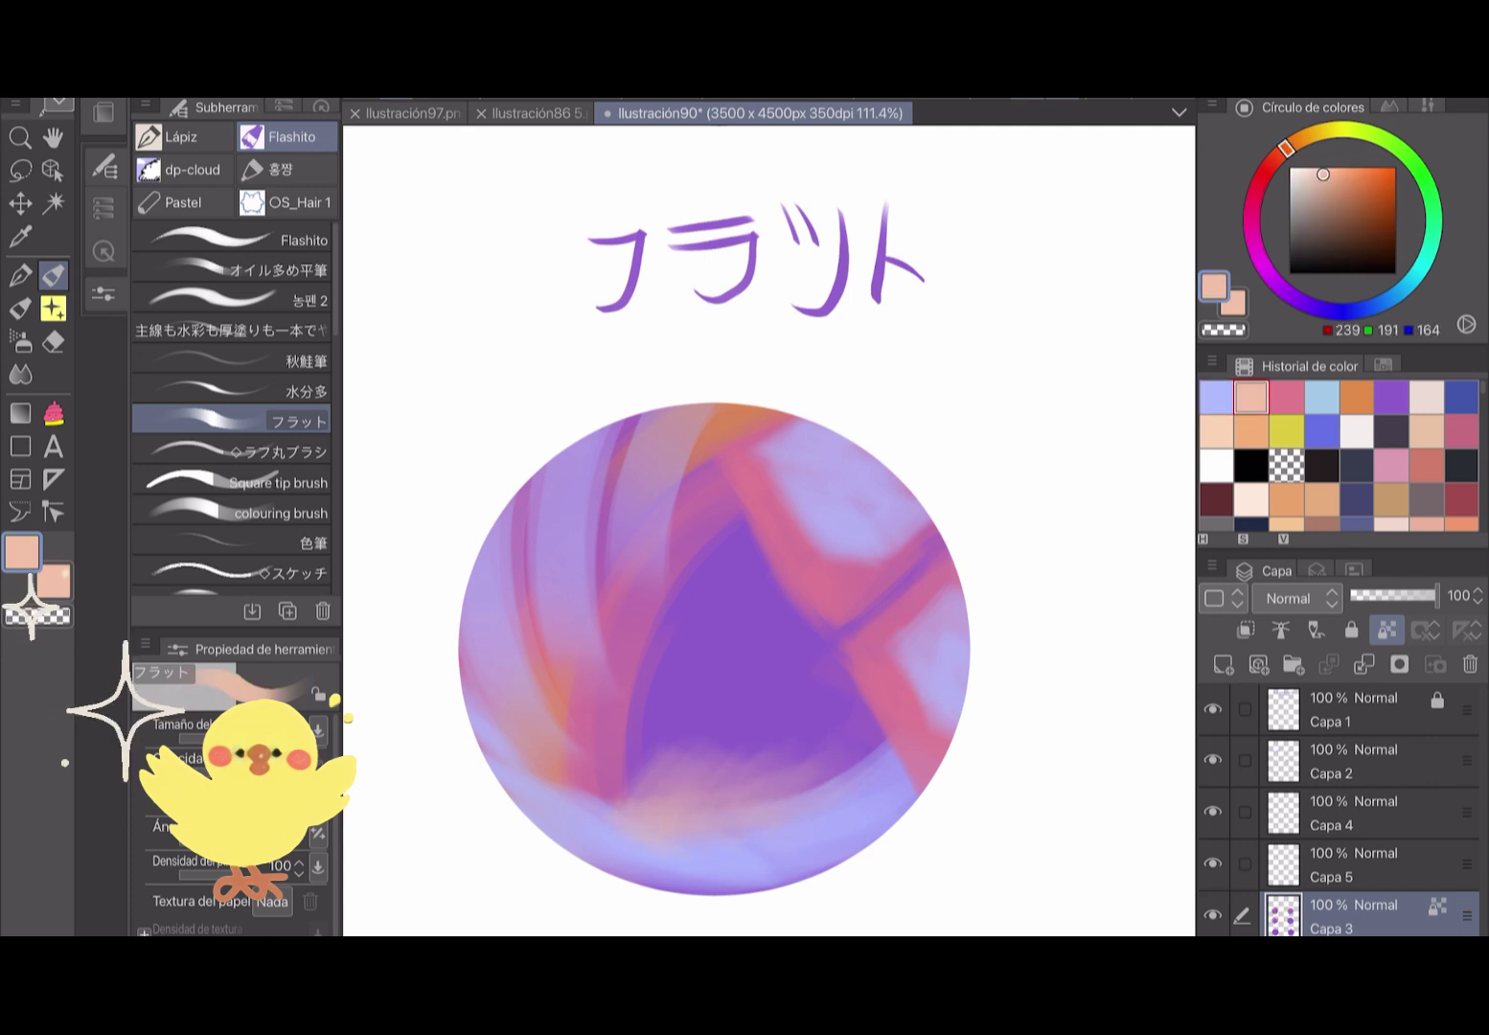
pyautogui.moveTo(623, 791); pyautogui.dragTo(877, 727)
pyautogui.moveTo(776, 747); pyautogui.dragTo(862, 709)
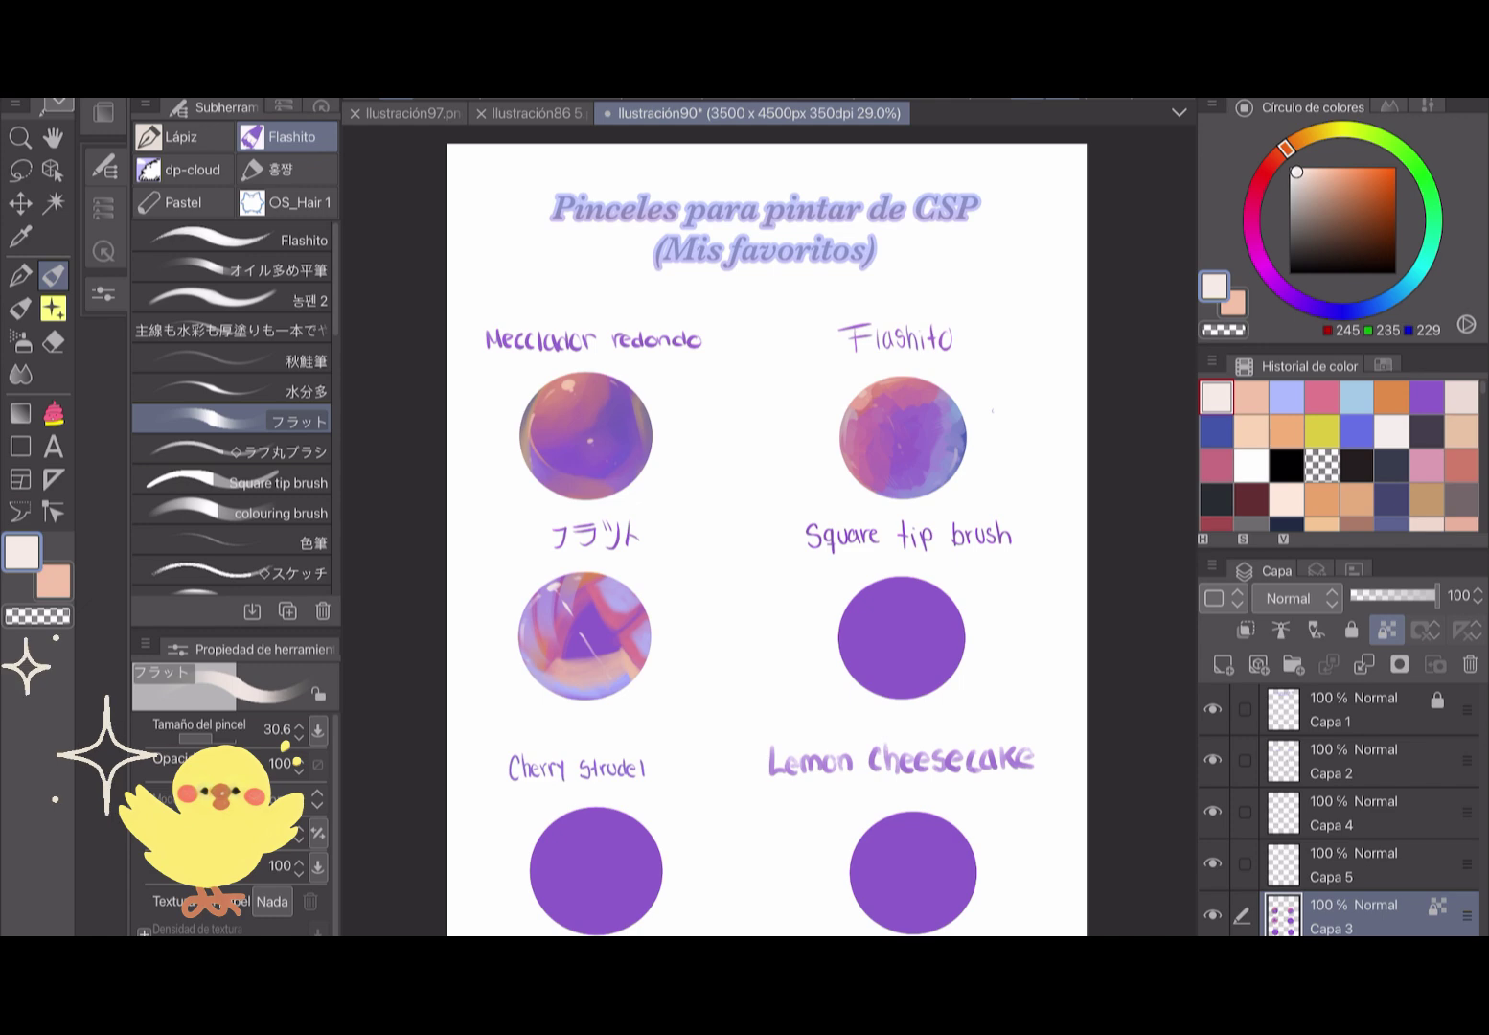
# With the Square tip brush at size 142.6, paint a pink (223, 121, 141) crescent down the left side of the Square tip brush circle.
pyautogui.scroll(5, 972, 631)
pyautogui.scroll(1, 792, 567)
pyautogui.click(230, 482)
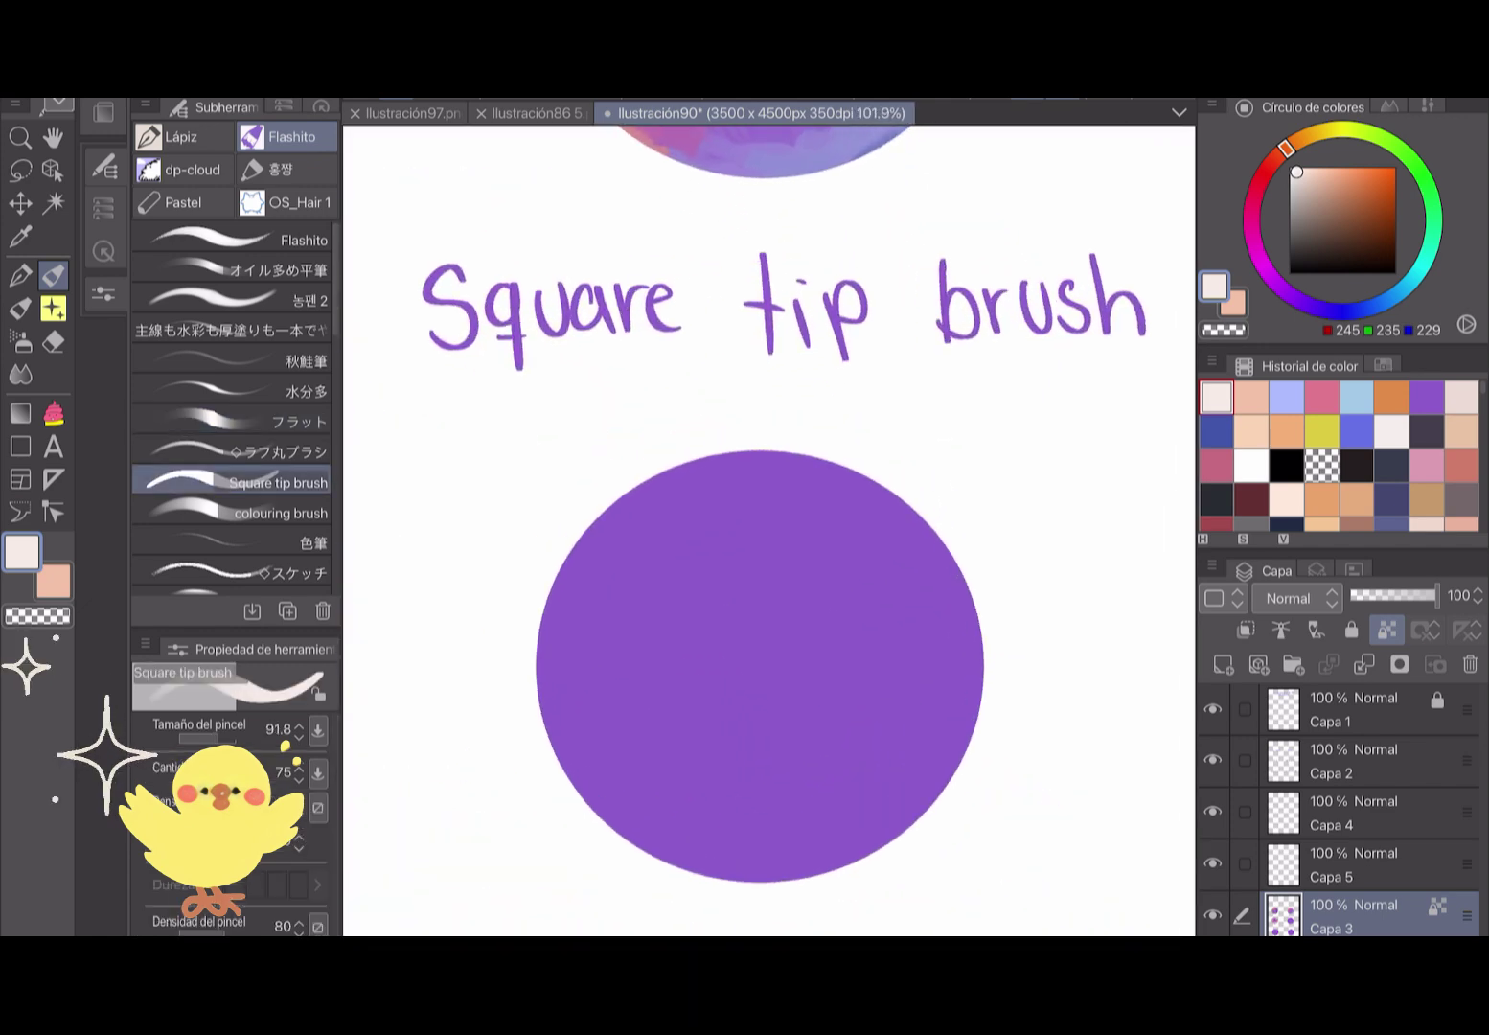
pyautogui.click(1321, 395)
pyautogui.press(']')
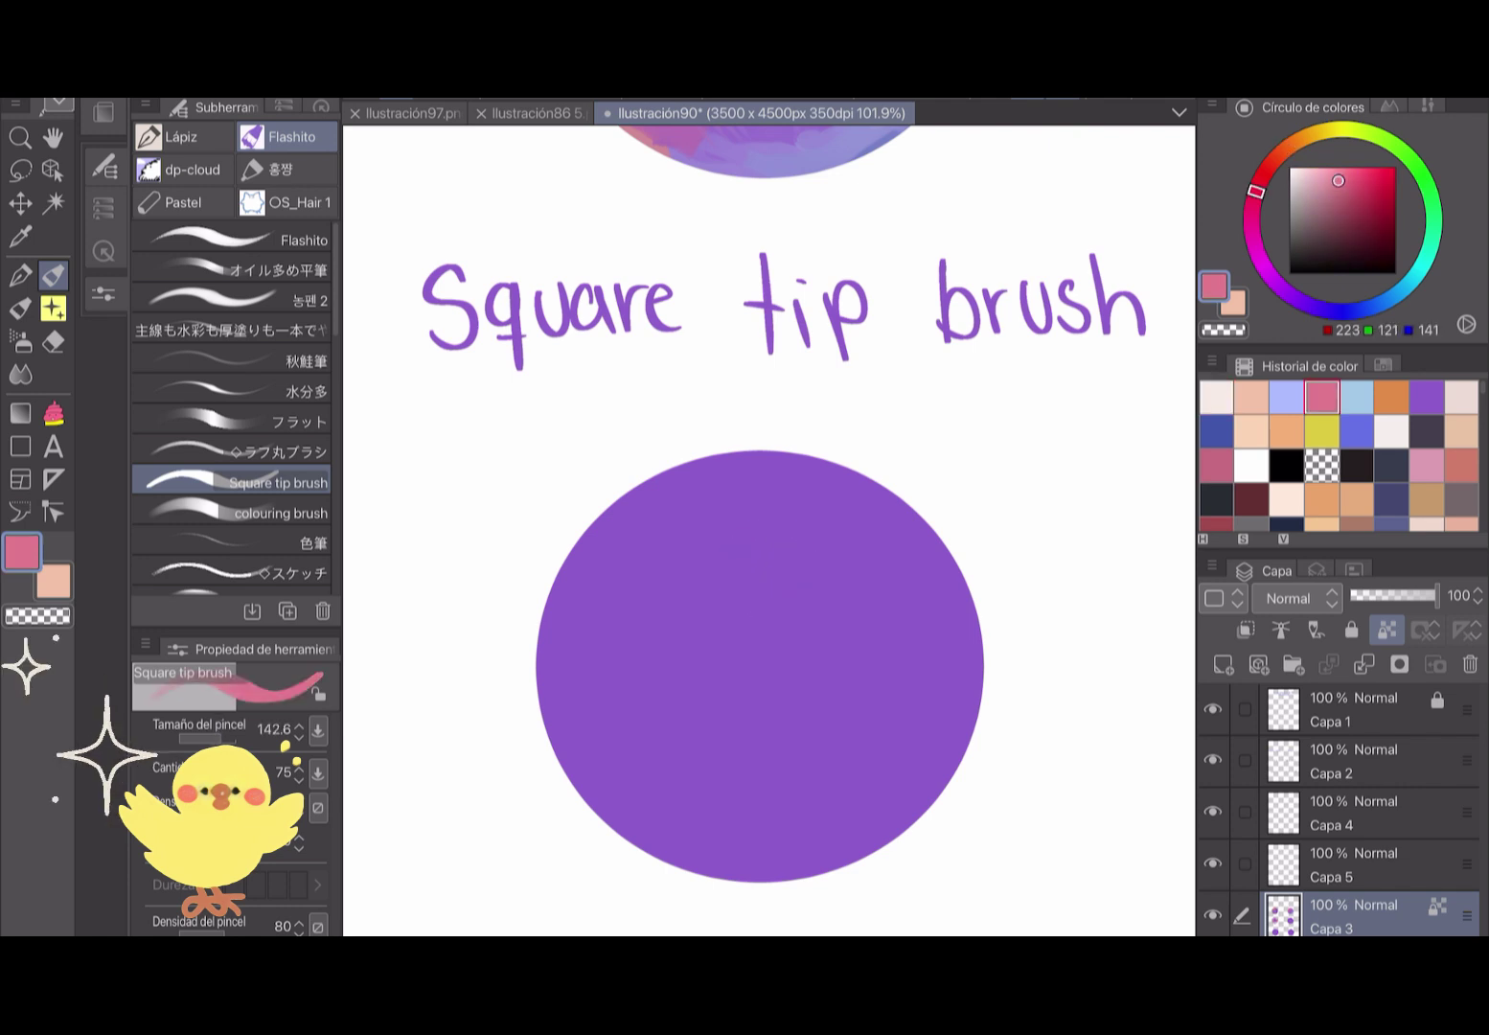
pyautogui.moveTo(670, 513)
pyautogui.mouseDown()
pyautogui.moveTo(589, 661)
pyautogui.moveTo(585, 613)
pyautogui.mouseUp()
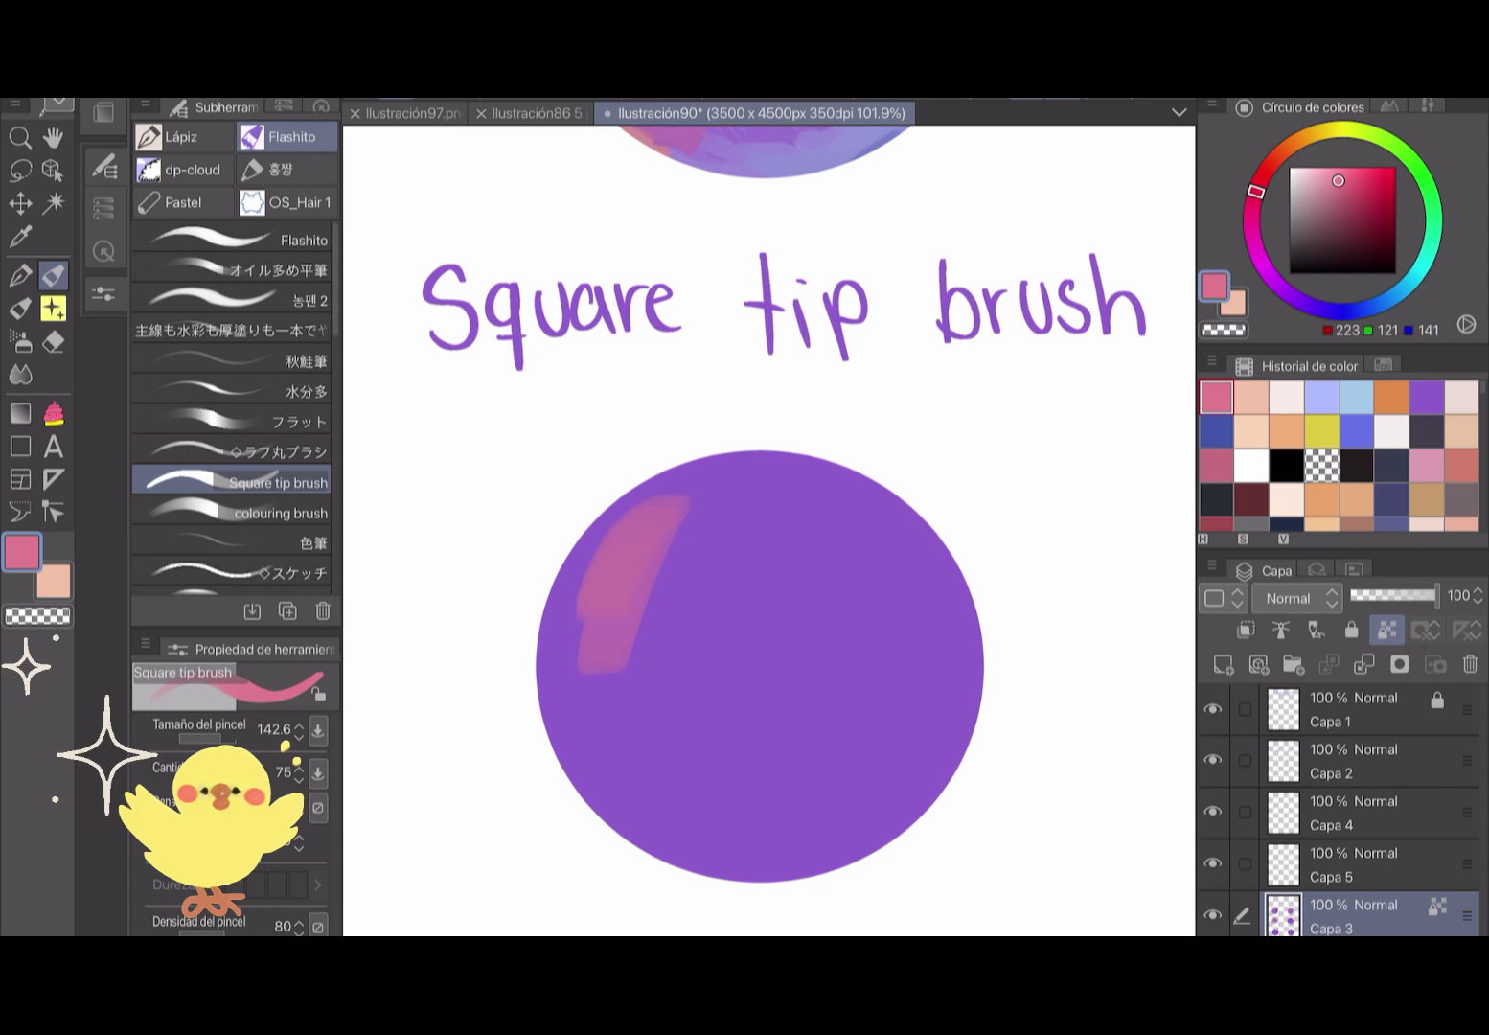
pyautogui.moveTo(675, 479); pyautogui.dragTo(556, 661)
pyautogui.moveTo(585, 565); pyautogui.dragTo(551, 732)
pyautogui.moveTo(613, 633)
pyautogui.mouseDown()
pyautogui.moveTo(584, 810)
pyautogui.moveTo(637, 842)
pyautogui.mouseUp()
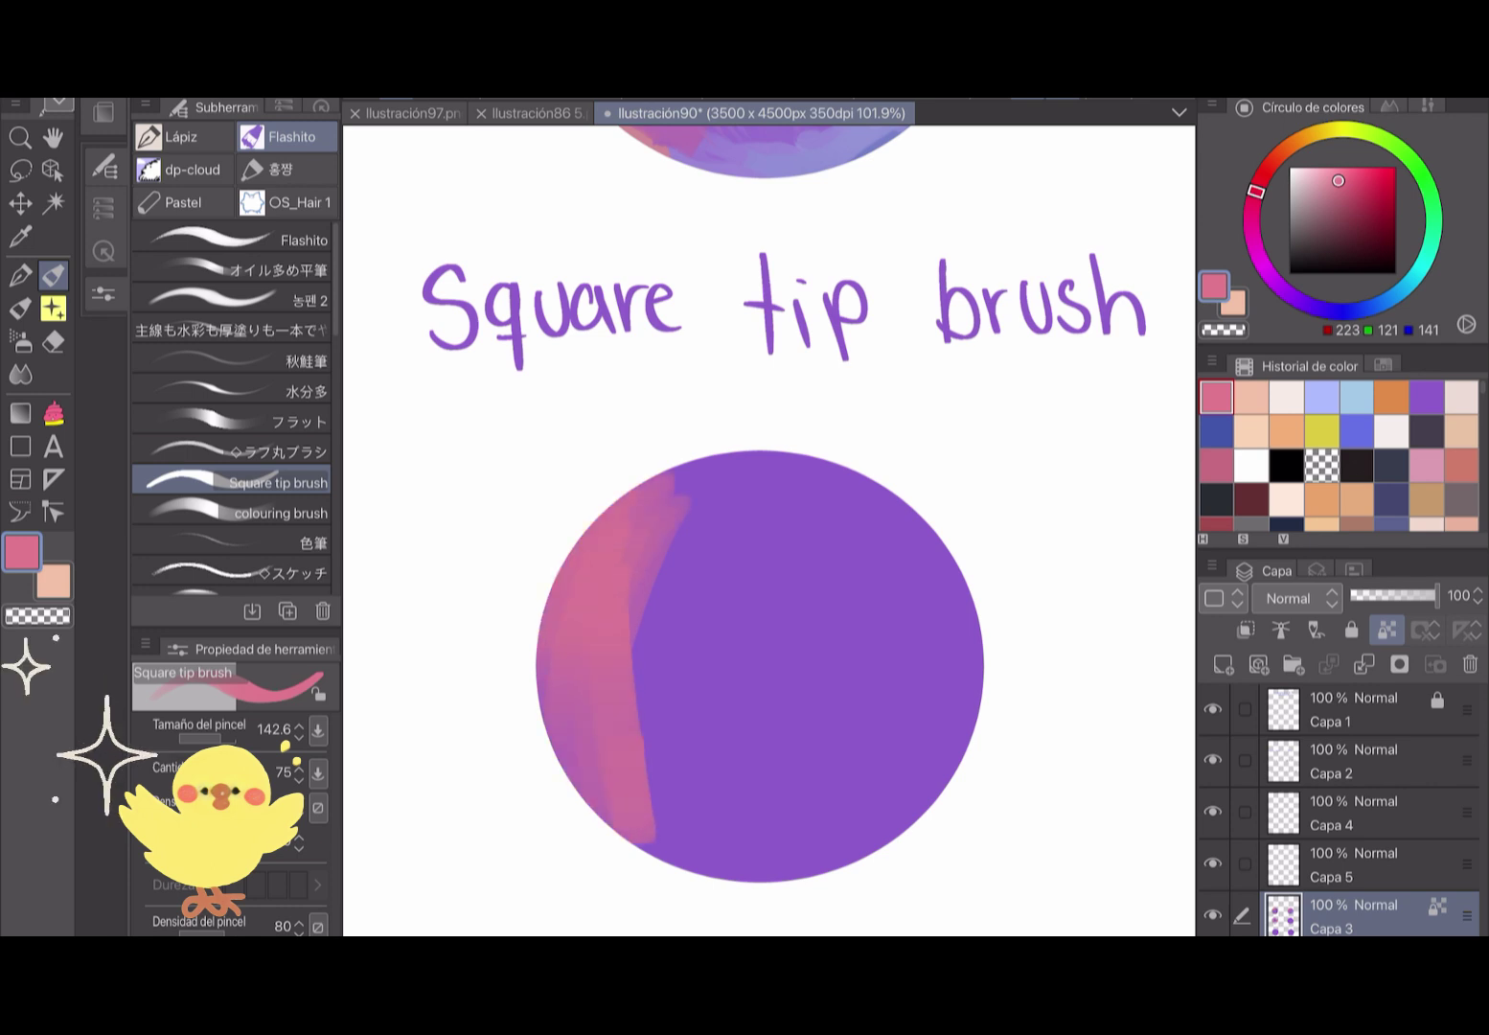
# Widen the pink crescent inward with long curved strokes from the circle's top edge to its lower left.
pyautogui.moveTo(742, 455); pyautogui.dragTo(651, 732)
pyautogui.moveTo(574, 699); pyautogui.dragTo(561, 767)
pyautogui.moveTo(757, 458)
pyautogui.mouseDown()
pyautogui.moveTo(671, 863)
pyautogui.moveTo(675, 661)
pyautogui.mouseUp()
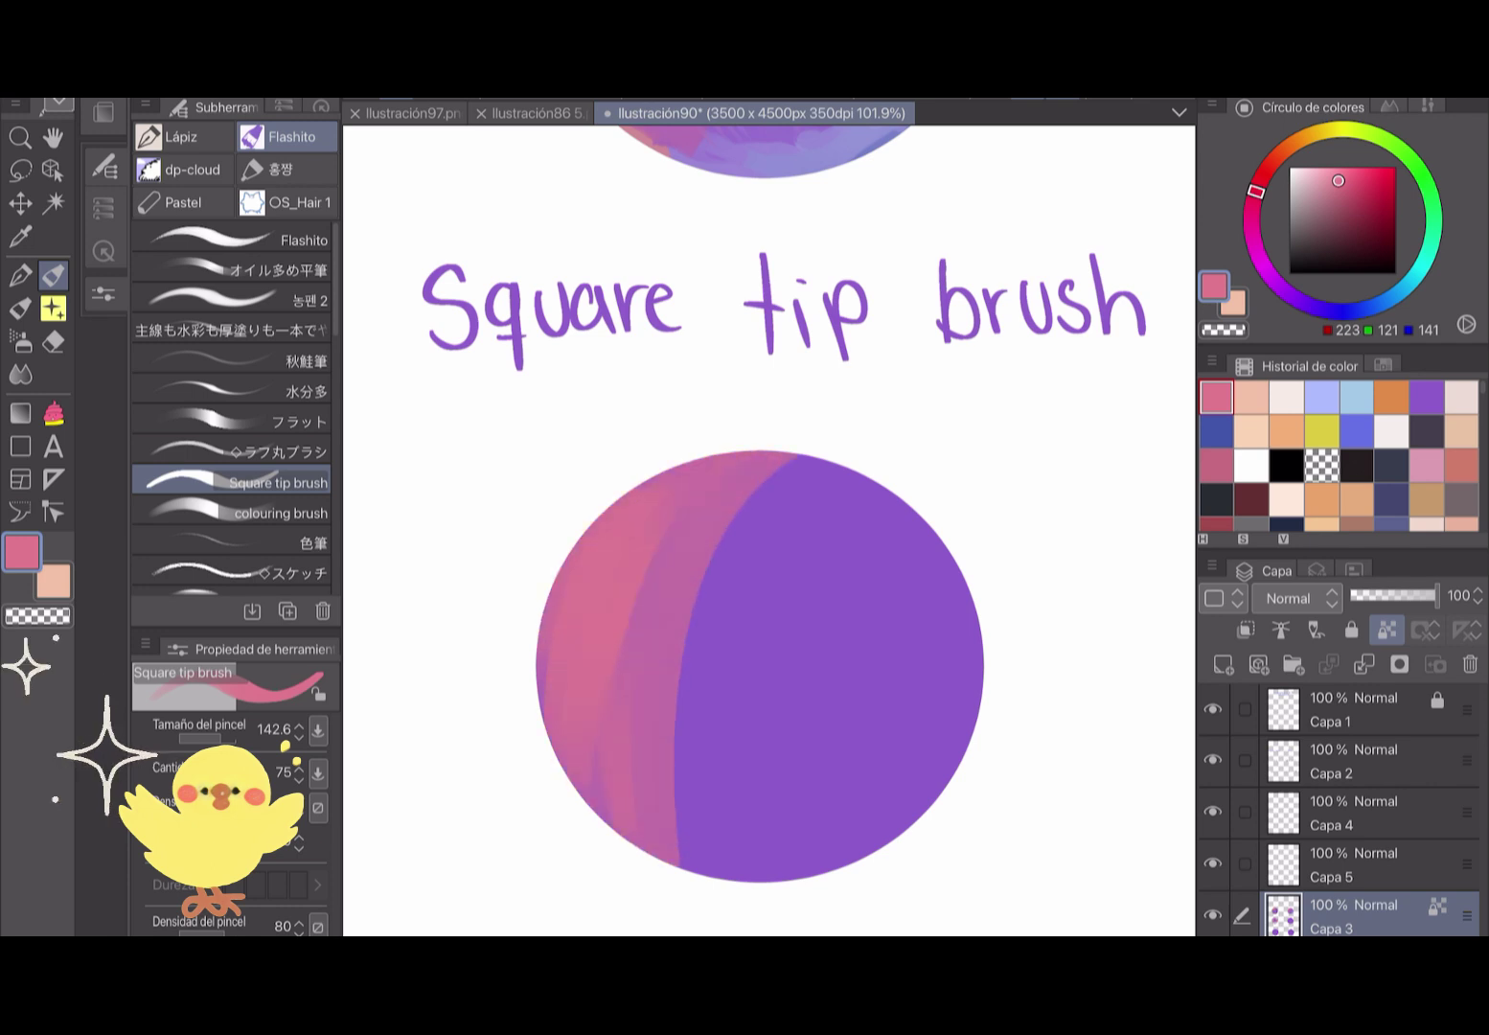
# Paint periwinkle blue (173, 187, 255) along the circle's right edge, then dab wavy bands beside it and along the pink crescent's inner edge.
pyautogui.click(1320, 396)
pyautogui.moveTo(910, 503)
pyautogui.mouseDown()
pyautogui.moveTo(972, 656)
pyautogui.moveTo(895, 838)
pyautogui.moveTo(871, 853)
pyautogui.mouseUp()
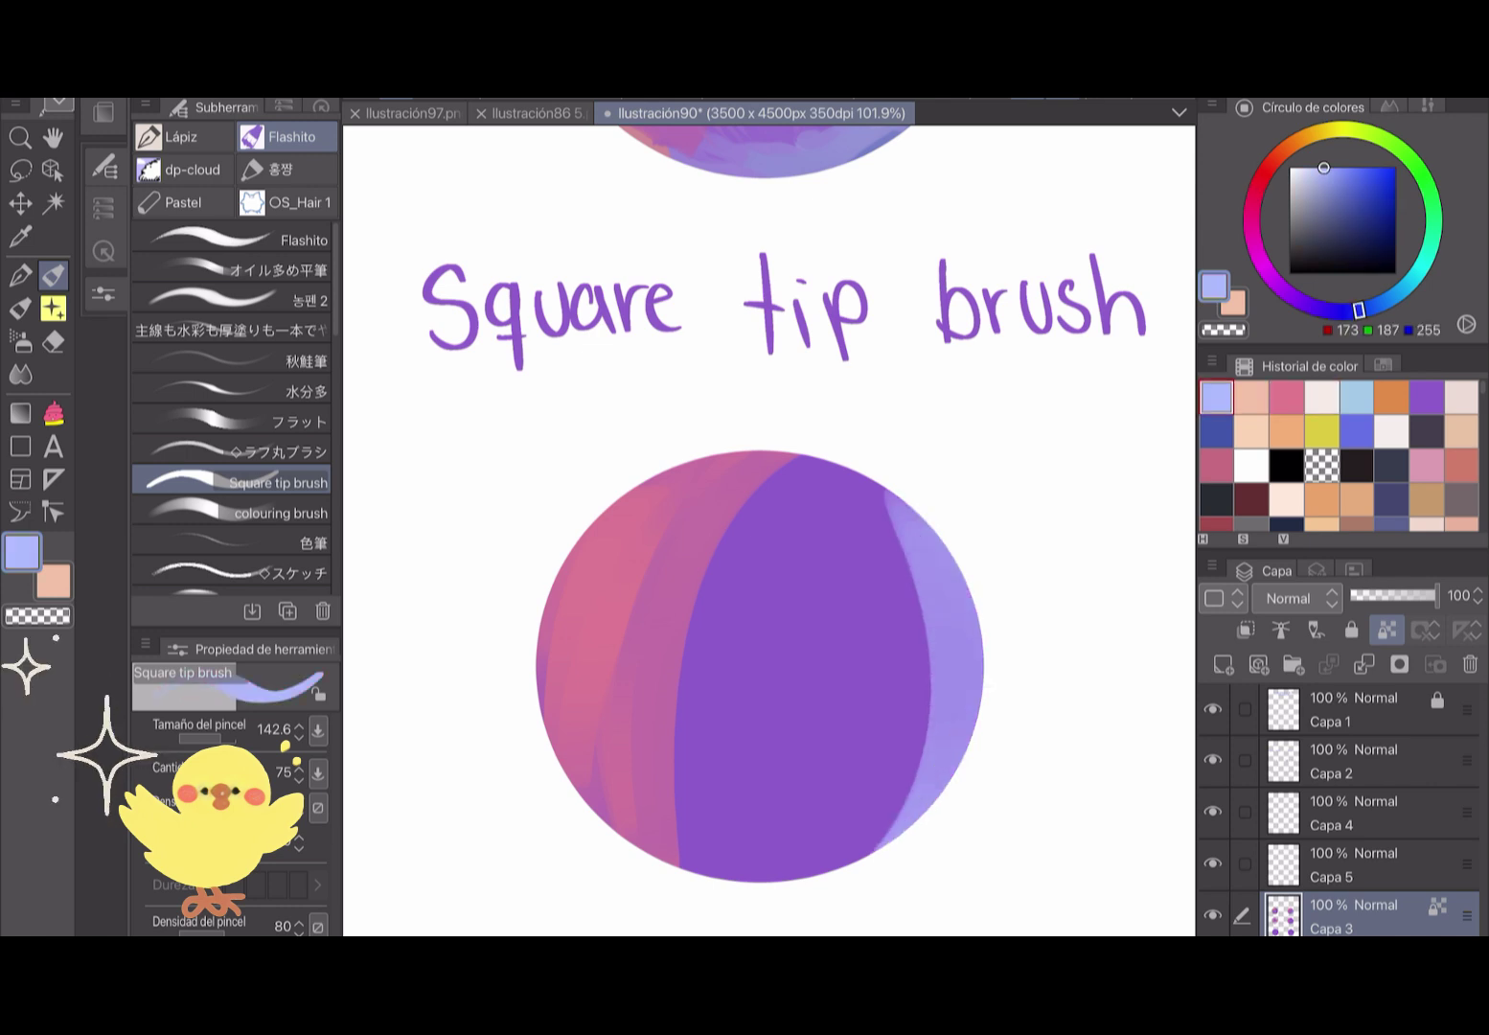
pyautogui.moveTo(778, 463)
pyautogui.mouseDown()
pyautogui.moveTo(707, 545)
pyautogui.moveTo(688, 612)
pyautogui.moveTo(664, 732)
pyautogui.moveTo(666, 808)
pyautogui.moveTo(704, 874)
pyautogui.mouseUp()
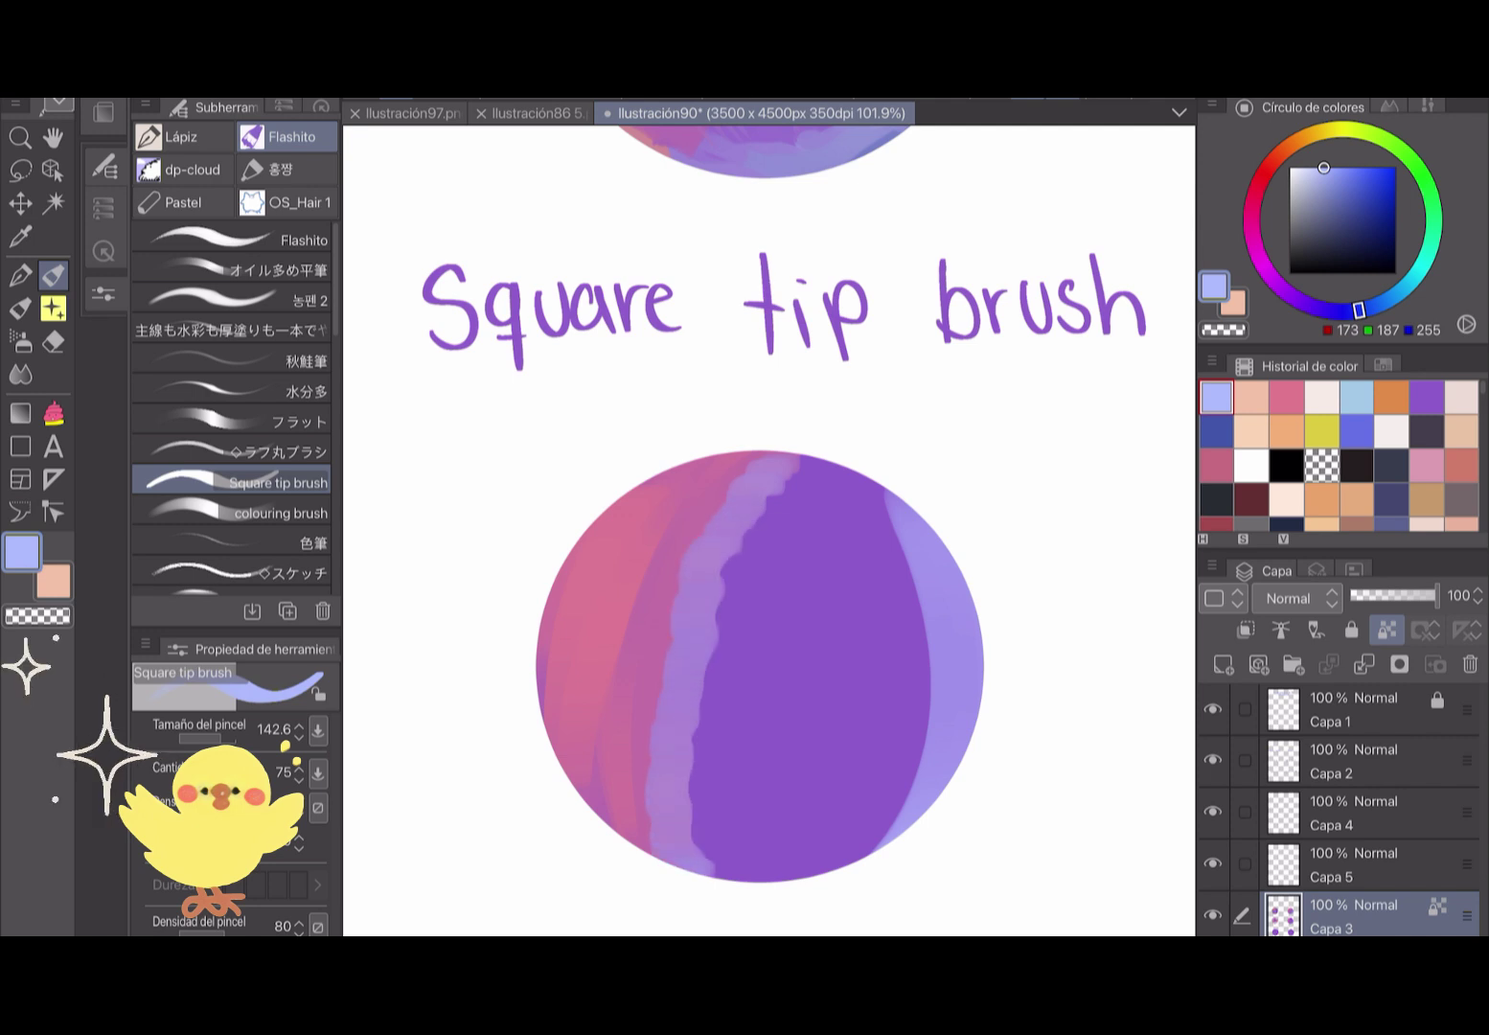
pyautogui.moveTo(862, 486)
pyautogui.mouseDown()
pyautogui.moveTo(895, 580)
pyautogui.moveTo(891, 814)
pyautogui.moveTo(867, 858)
pyautogui.mouseUp()
# Blend the wavy bands and the pink crescent's outer edge with overlapping dabs of the circle's purple (141, 93, 202).
pyautogui.keyDown('alt'); pyautogui.click(786, 670); pyautogui.keyUp('alt')
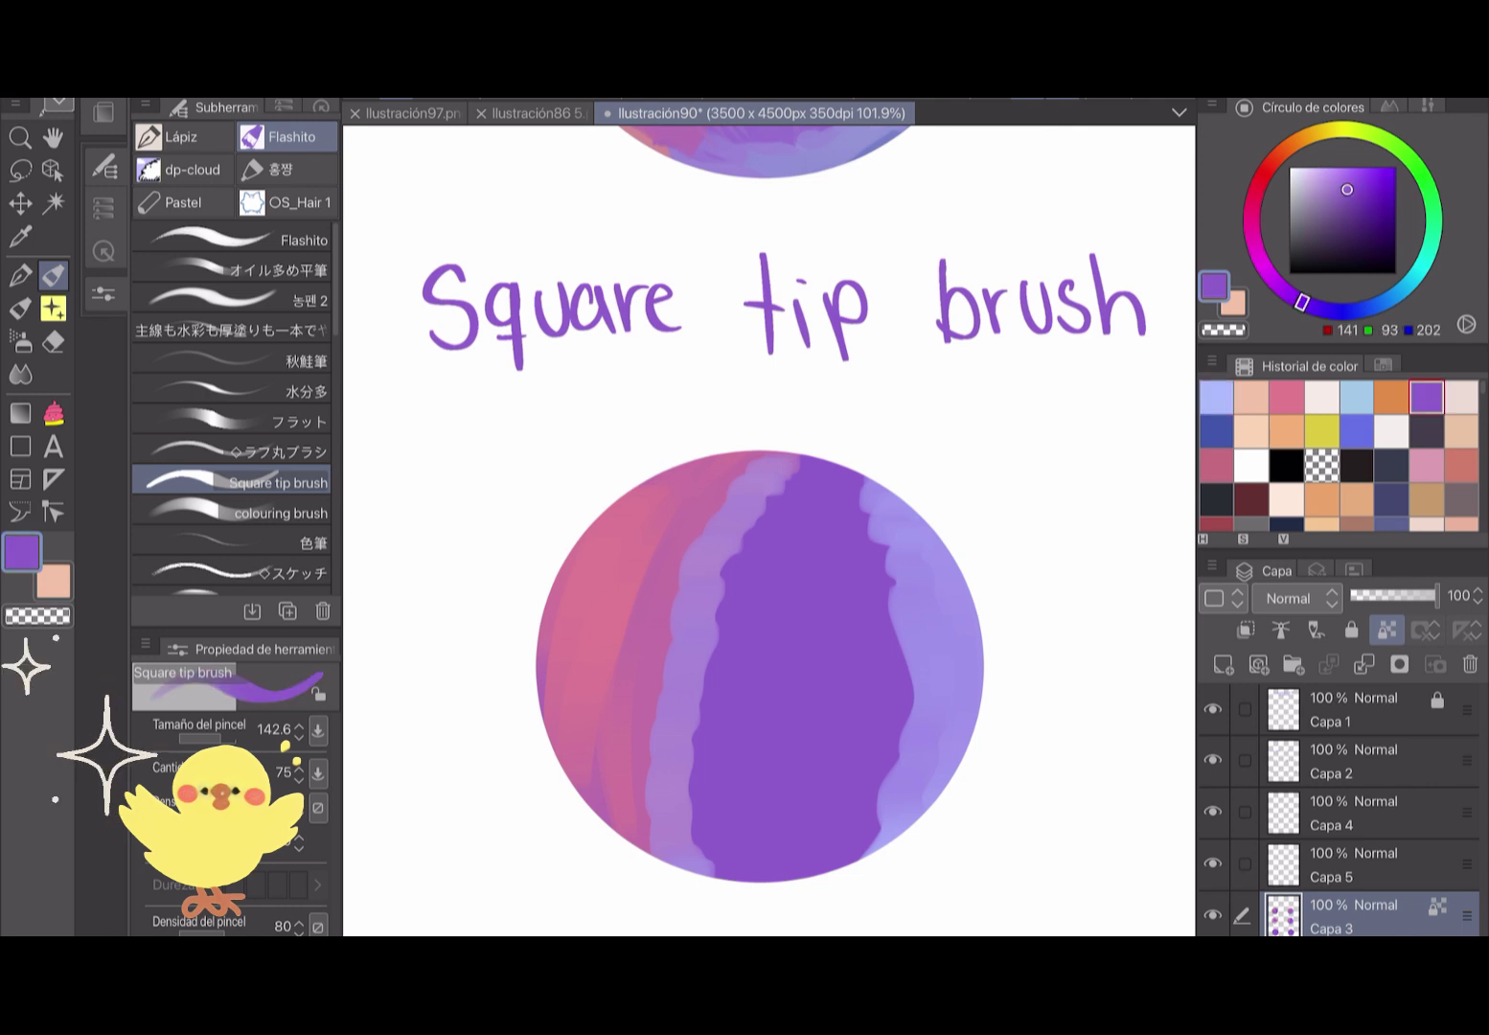
pyautogui.moveTo(786, 467)
pyautogui.mouseDown()
pyautogui.moveTo(704, 529)
pyautogui.moveTo(690, 573)
pyautogui.moveTo(714, 597)
pyautogui.moveTo(709, 578)
pyautogui.moveTo(692, 584)
pyautogui.moveTo(693, 695)
pyautogui.moveTo(685, 728)
pyautogui.moveTo(657, 737)
pyautogui.moveTo(685, 810)
pyautogui.moveTo(686, 793)
pyautogui.moveTo(680, 855)
pyautogui.moveTo(565, 759)
pyautogui.moveTo(546, 649)
pyautogui.moveTo(556, 575)
pyautogui.mouseUp()
pyautogui.moveTo(862, 484)
pyautogui.mouseDown()
pyautogui.moveTo(931, 704)
pyautogui.moveTo(922, 771)
pyautogui.moveTo(874, 829)
pyautogui.moveTo(893, 833)
pyautogui.moveTo(870, 508)
pyautogui.mouseUp()
pyautogui.moveTo(898, 585); pyautogui.dragTo(898, 747)
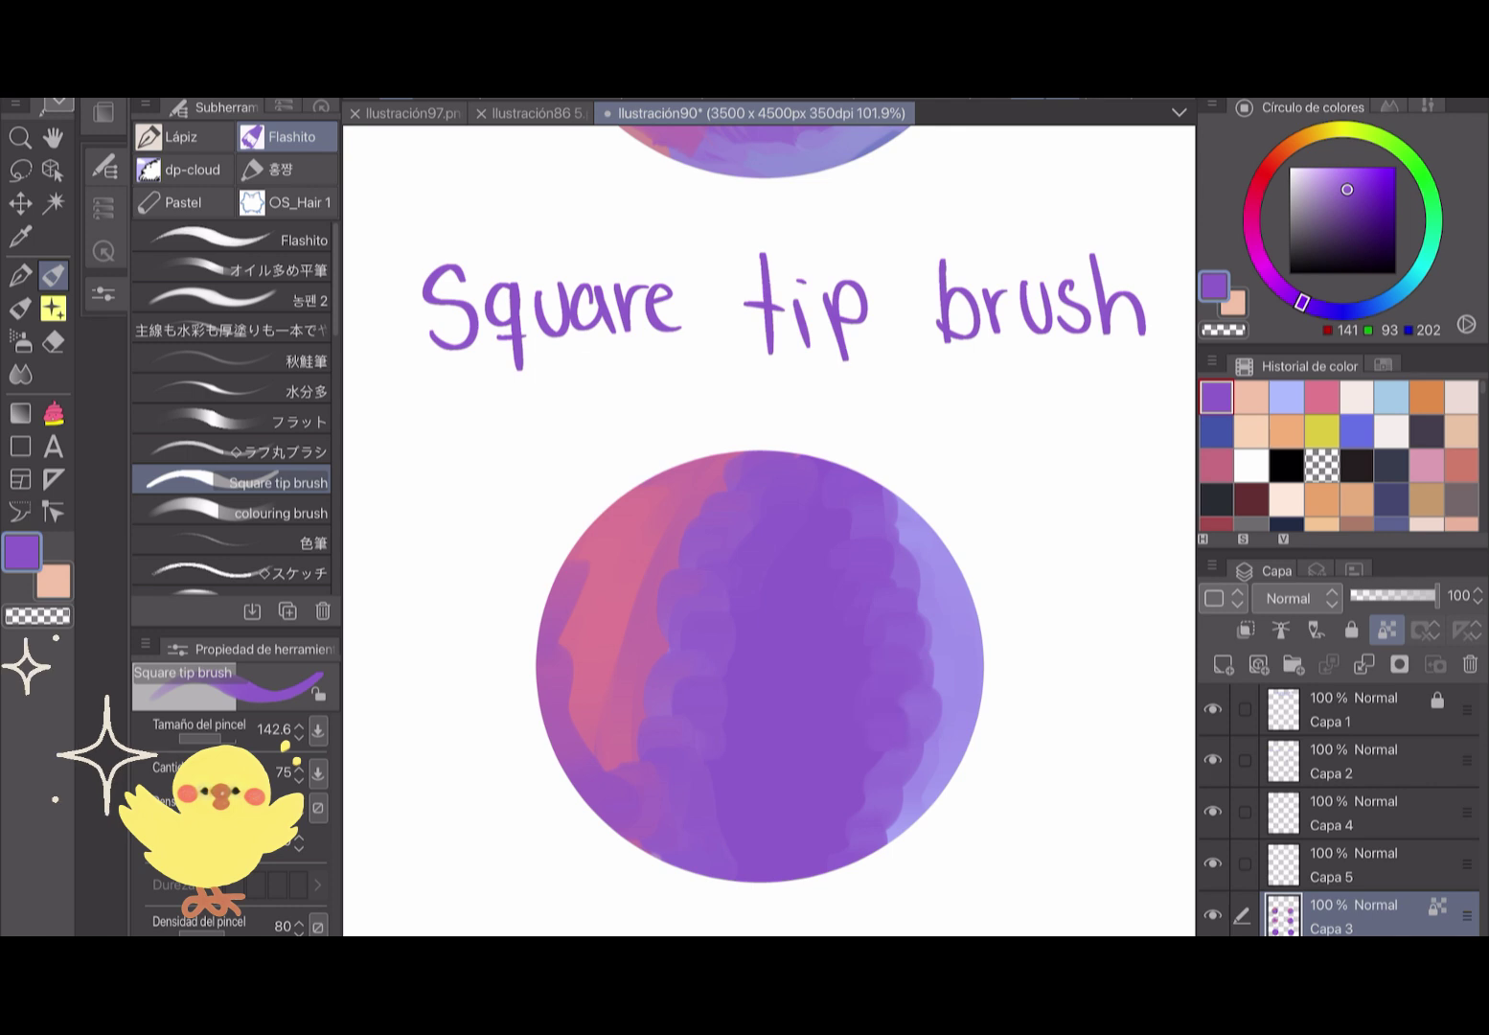
pyautogui.moveTo(896, 496); pyautogui.dragTo(920, 536)
# Paint a peach (239, 191, 164) highlight over the pink at the circle's upper left and a thin strip along its right edge.
pyautogui.click(1355, 396)
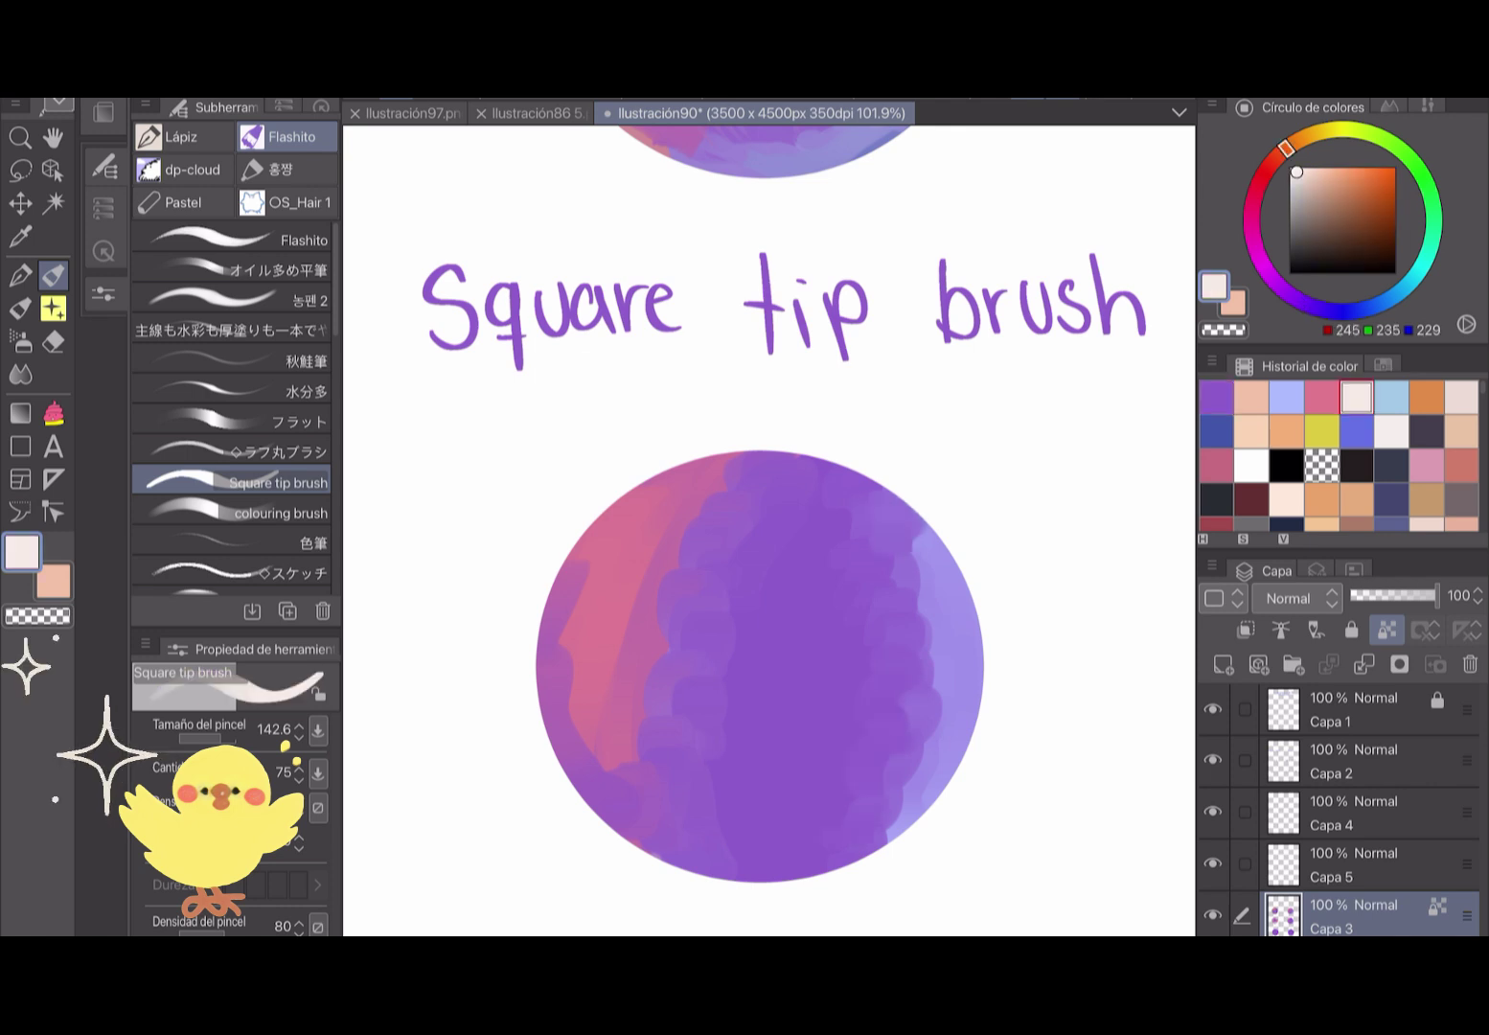
pyautogui.click(1250, 395)
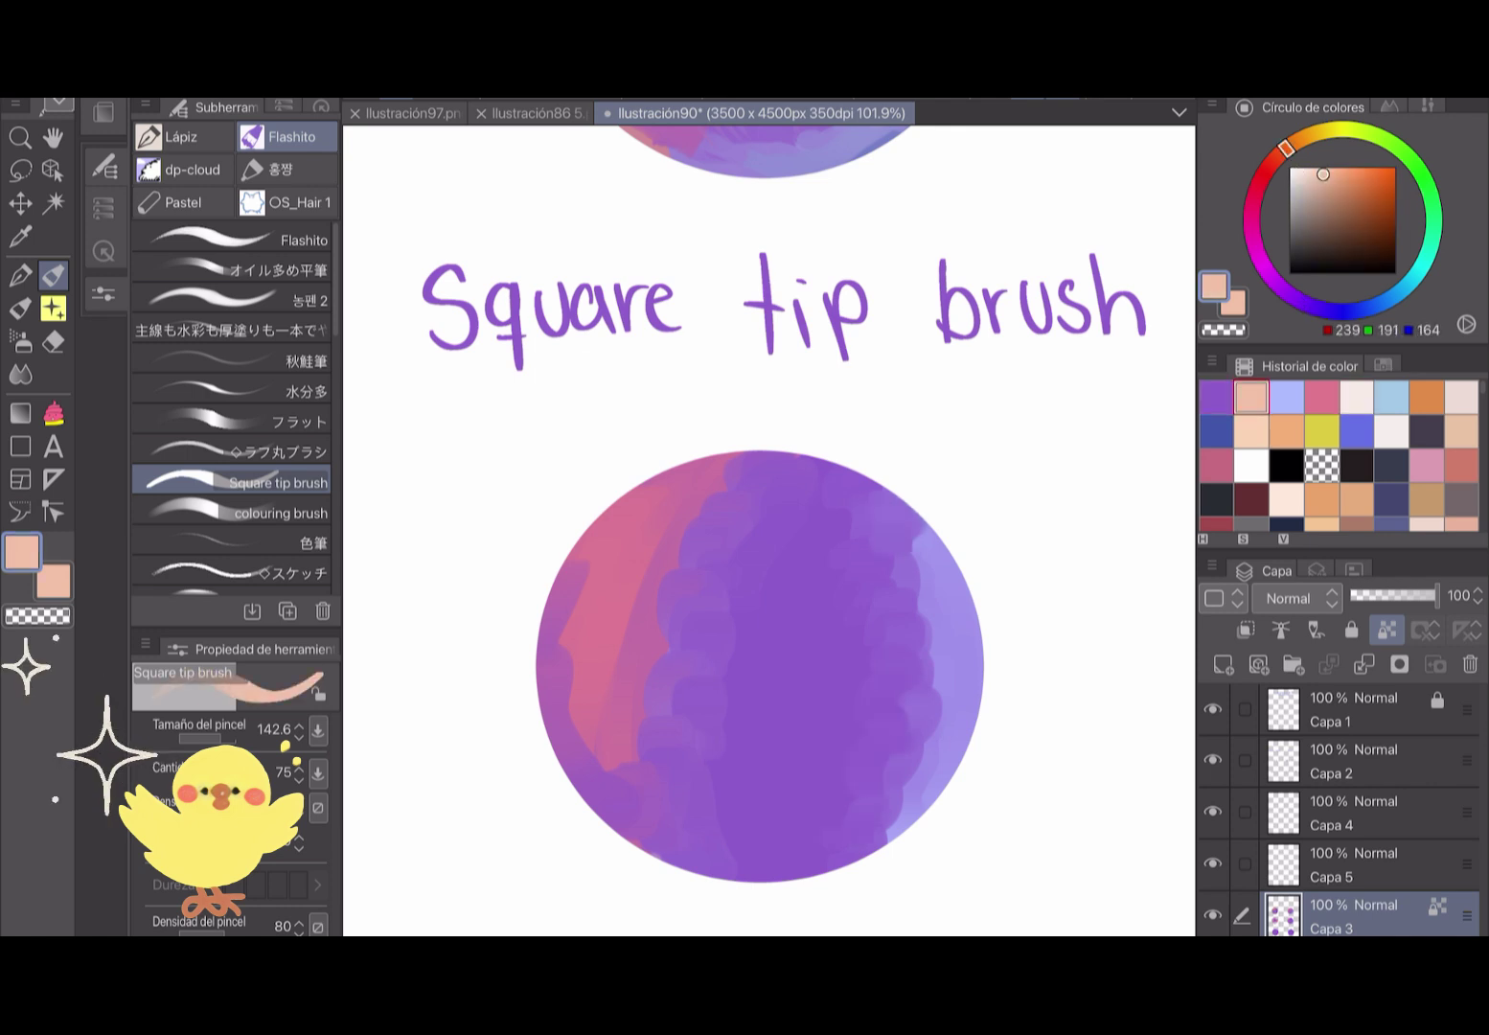
pyautogui.moveTo(953, 551); pyautogui.dragTo(969, 756)
pyautogui.moveTo(640, 489); pyautogui.dragTo(594, 627)
pyautogui.moveTo(723, 458); pyautogui.dragTo(608, 575)
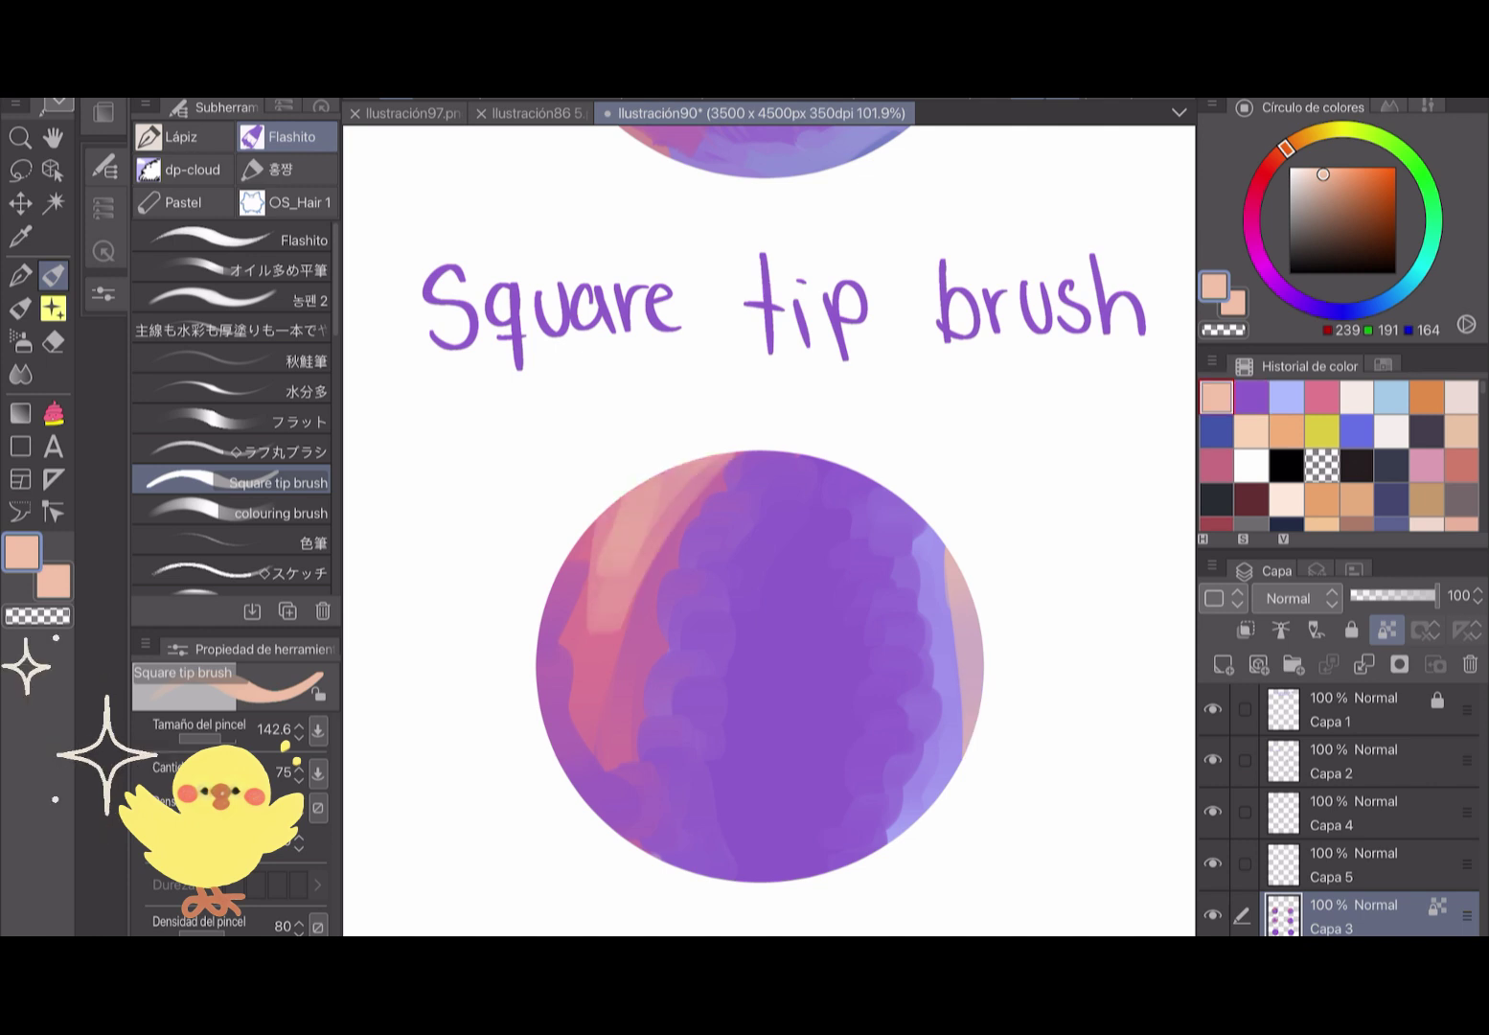
pyautogui.moveTo(622, 498); pyautogui.dragTo(586, 642)
pyautogui.moveTo(752, 452)
pyautogui.mouseDown()
pyautogui.moveTo(619, 628)
pyautogui.moveTo(618, 557)
pyautogui.mouseUp()
# Paint blue (100, 112, 230) reflected light along the circle's right, bottom and left edges, covering the peach strip.
pyautogui.click(1216, 431)
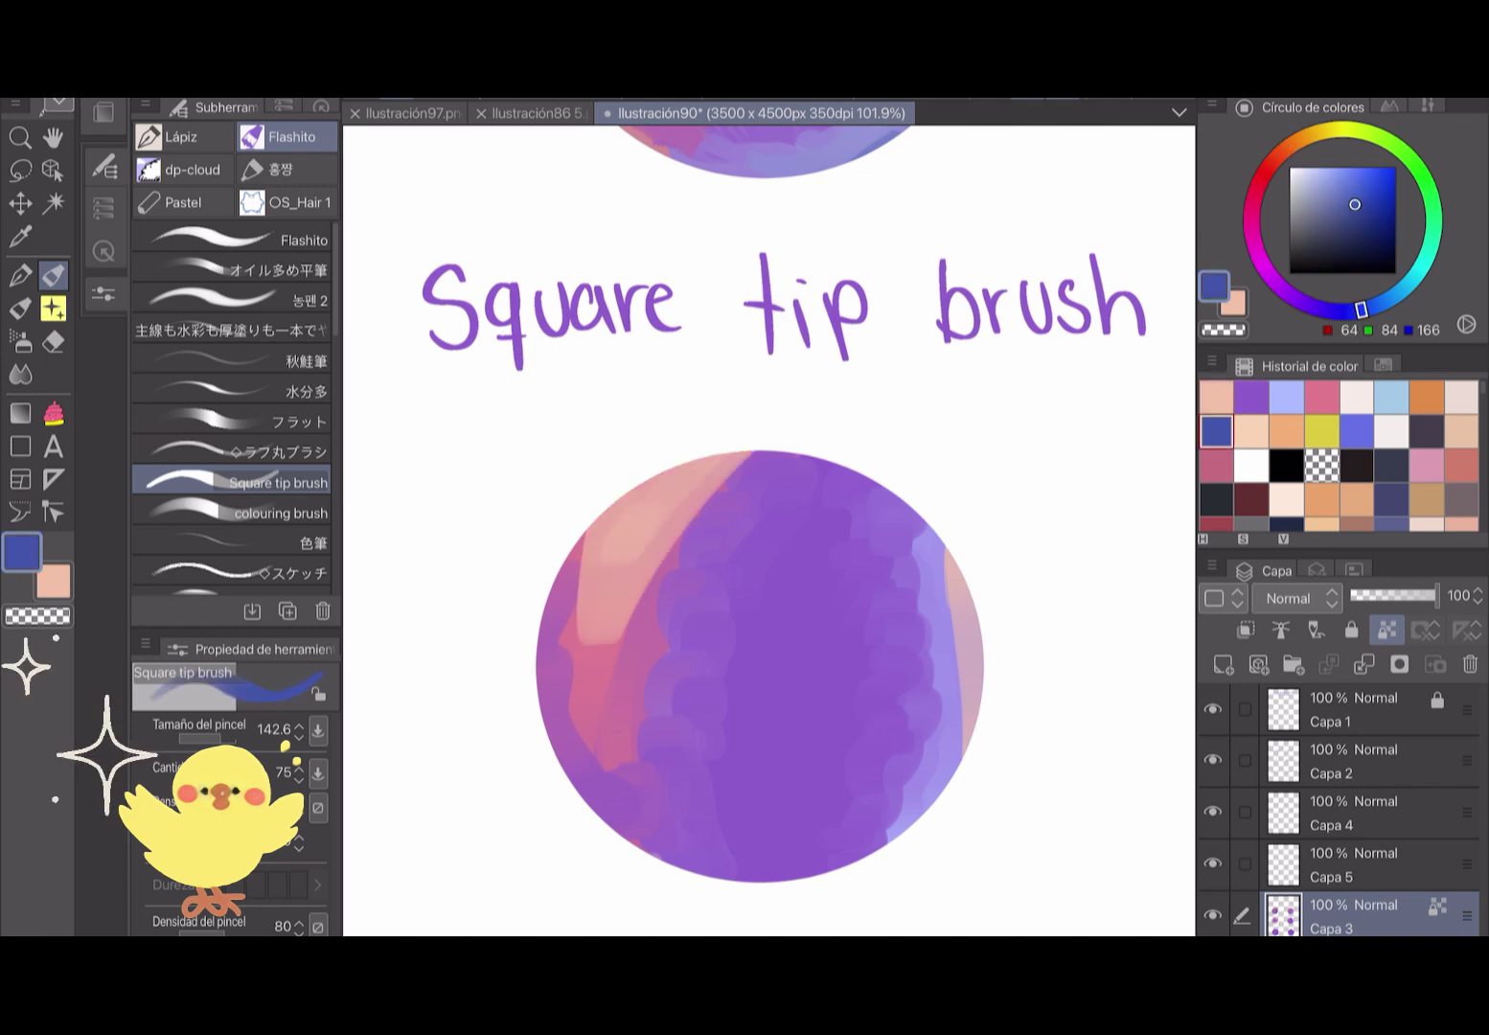
pyautogui.click(1349, 178)
pyautogui.moveTo(949, 555); pyautogui.dragTo(969, 815)
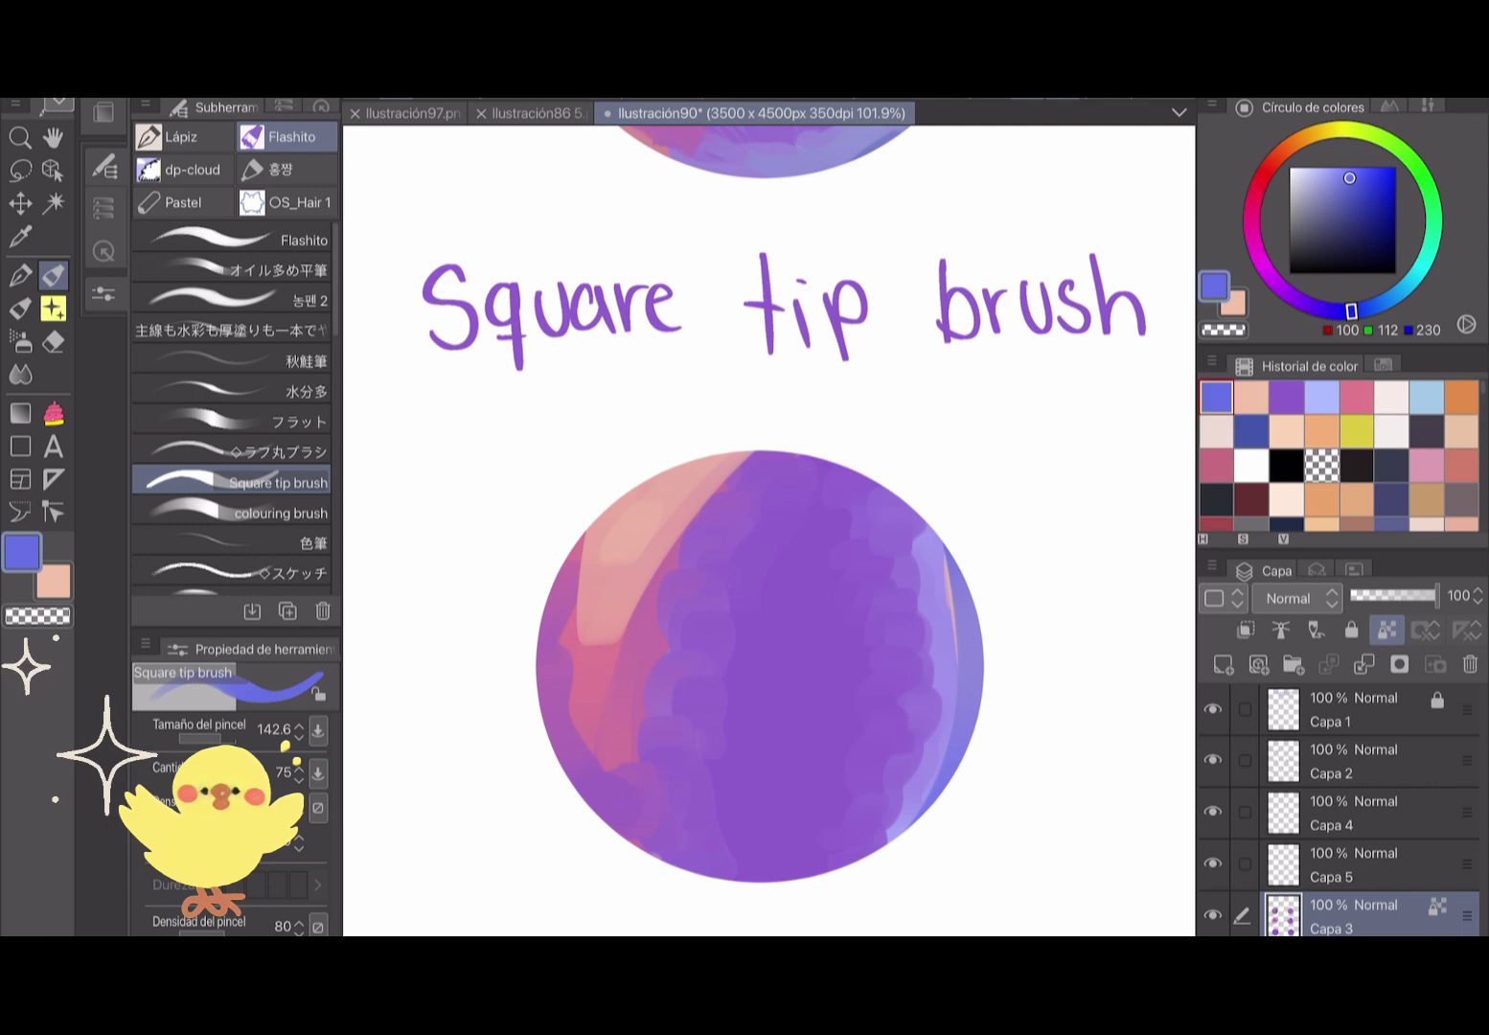
pyautogui.moveTo(934, 526)
pyautogui.mouseDown()
pyautogui.moveTo(895, 838)
pyautogui.moveTo(975, 728)
pyautogui.mouseUp()
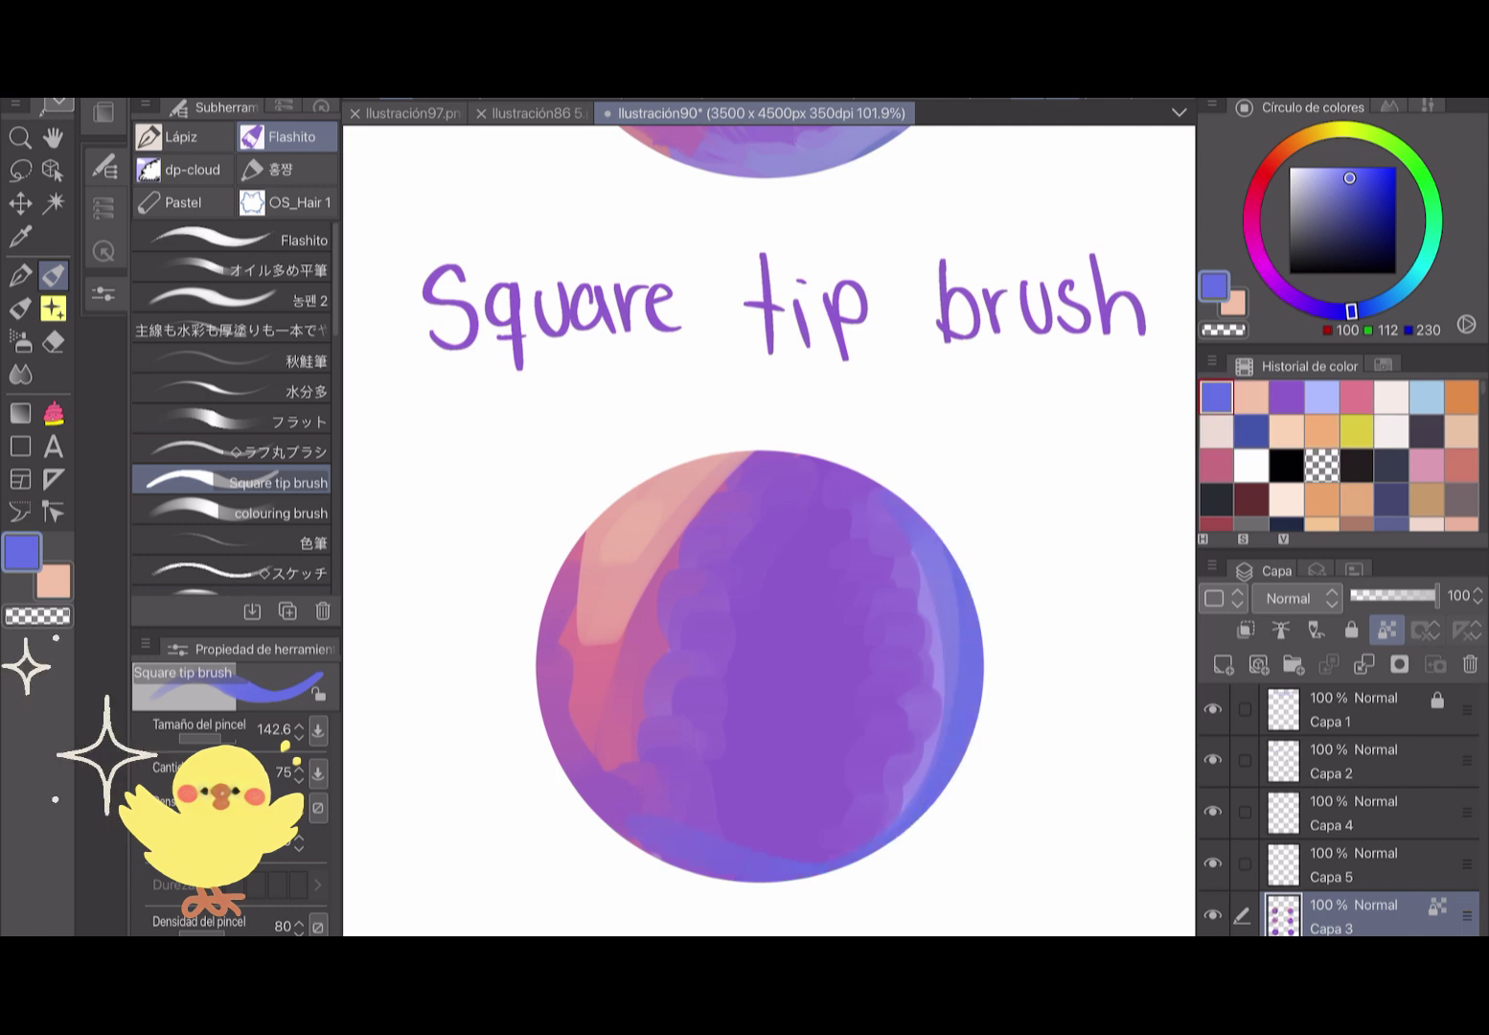
pyautogui.moveTo(571, 699); pyautogui.dragTo(607, 770)
# Soften the blue rim at the circle's left, lower left and right edges with purple (141, 93, 202) strokes.
pyautogui.click(1250, 396)
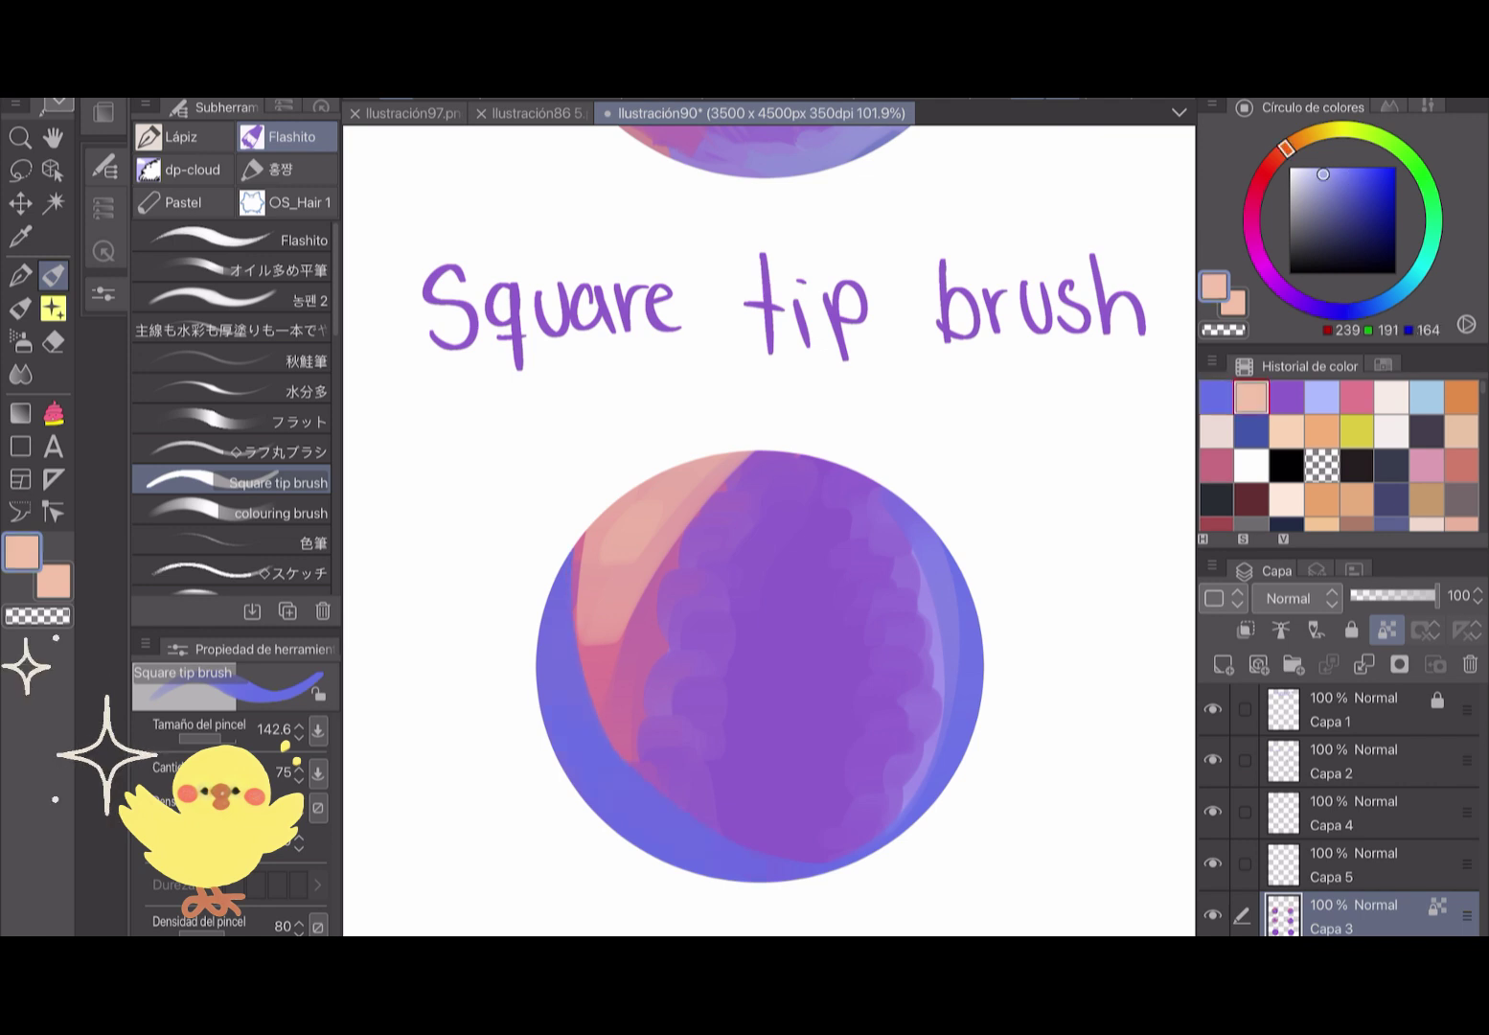
pyautogui.click(1285, 396)
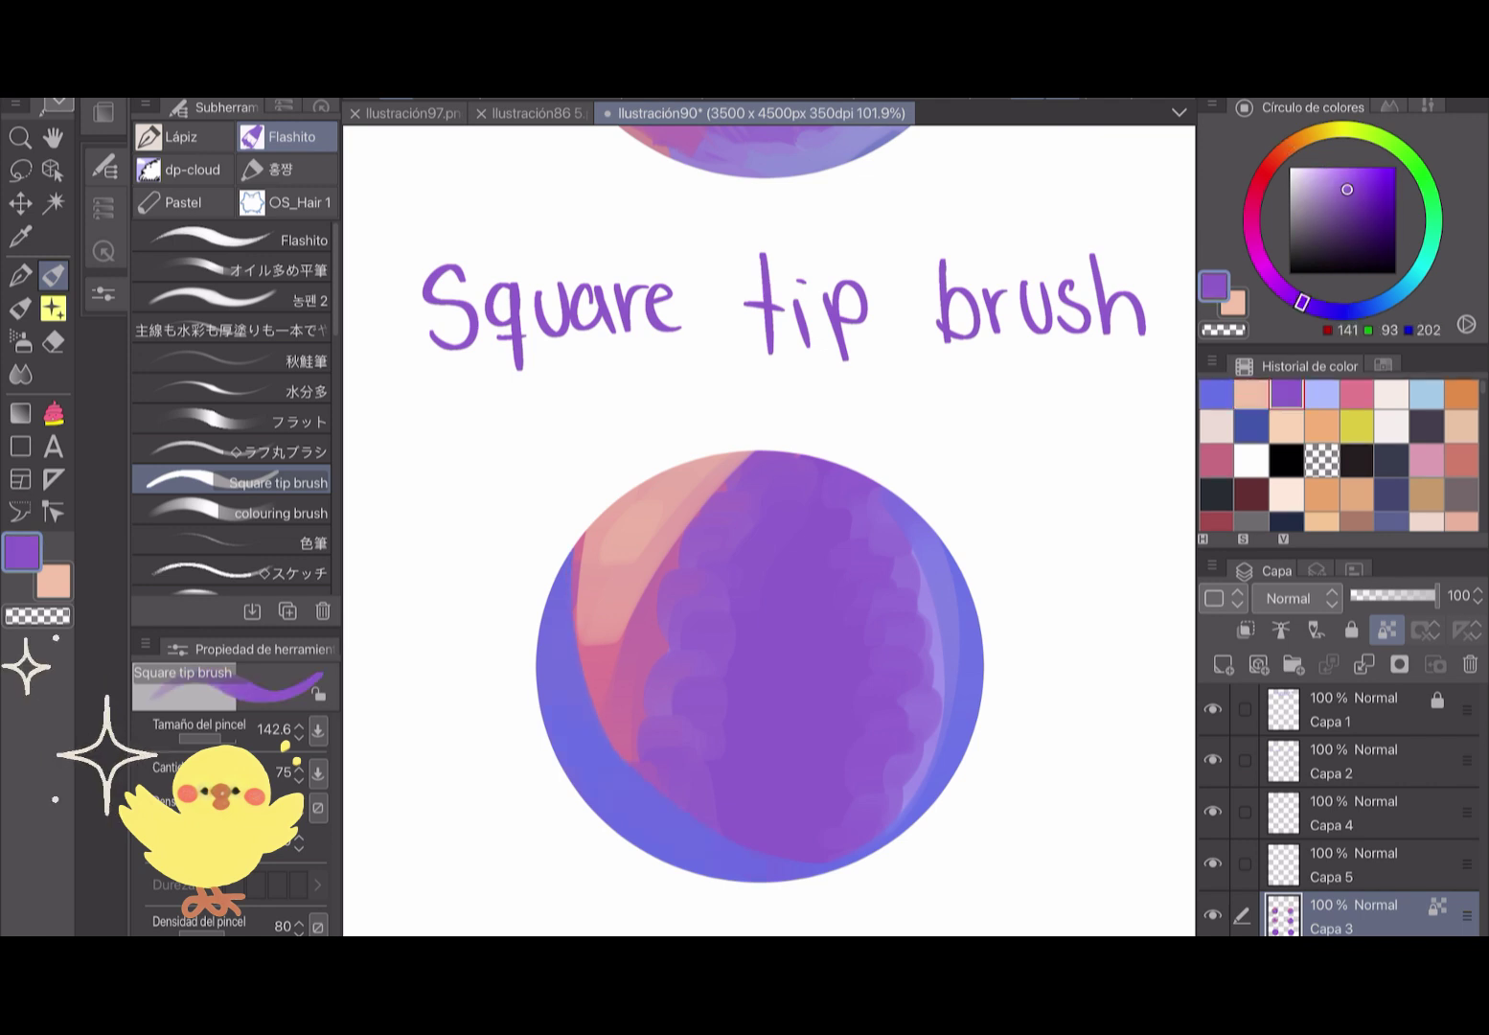
pyautogui.moveTo(671, 728); pyautogui.dragTo(618, 810)
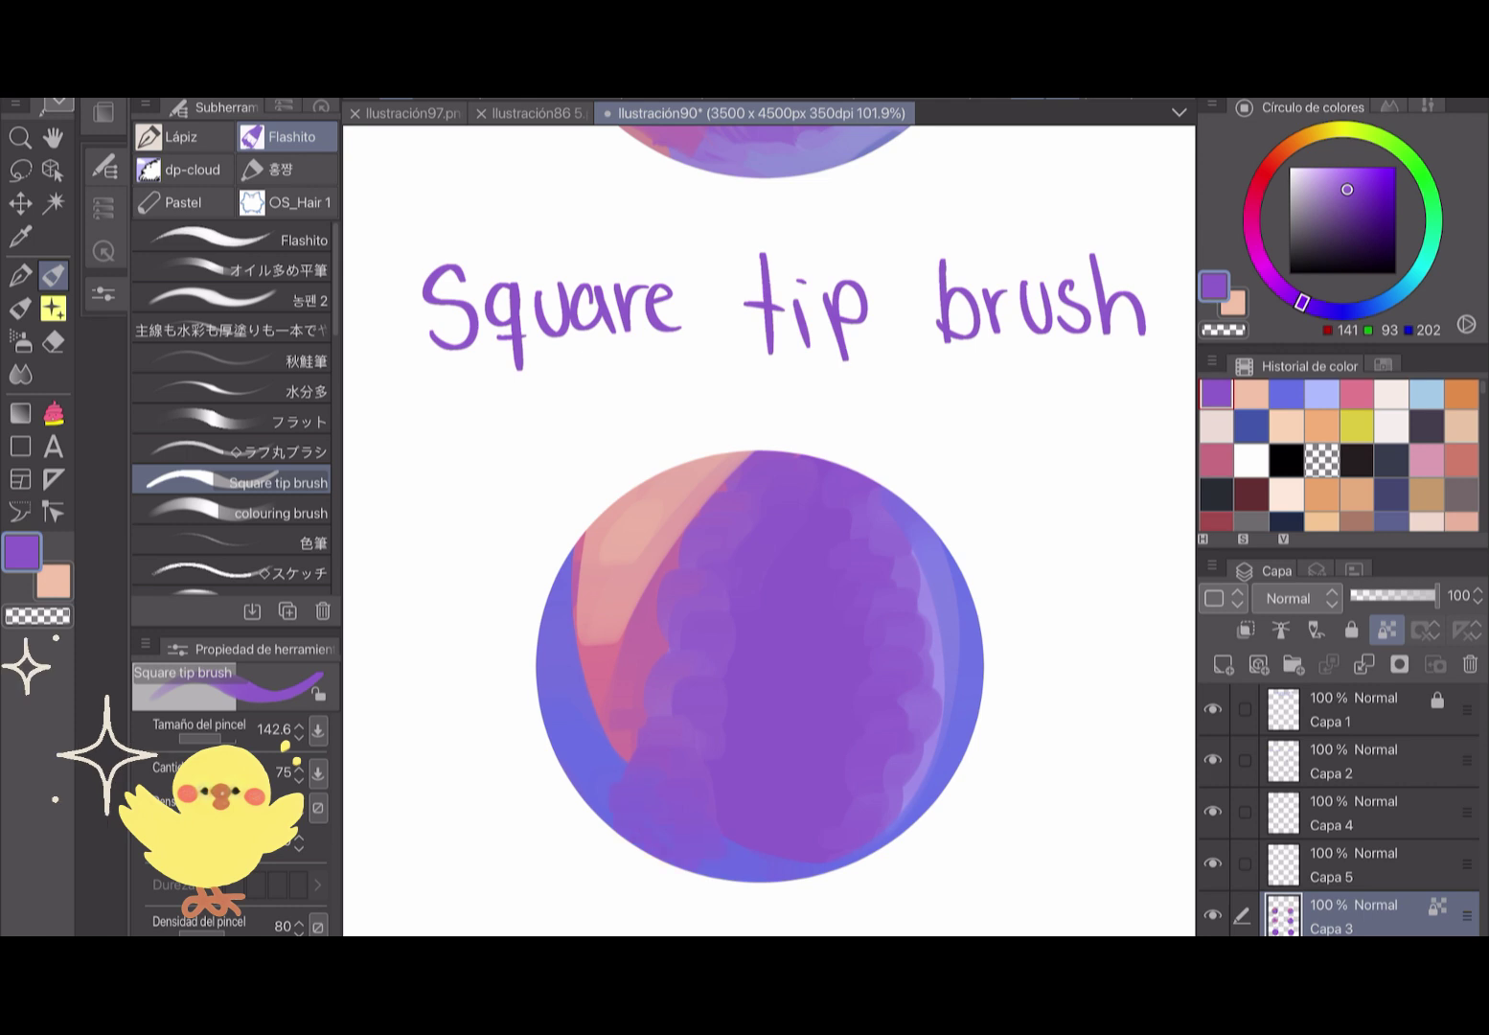
pyautogui.moveTo(561, 594); pyautogui.dragTo(613, 834)
pyautogui.moveTo(944, 533); pyautogui.dragTo(939, 693)
pyautogui.moveTo(920, 781); pyautogui.dragTo(908, 814)
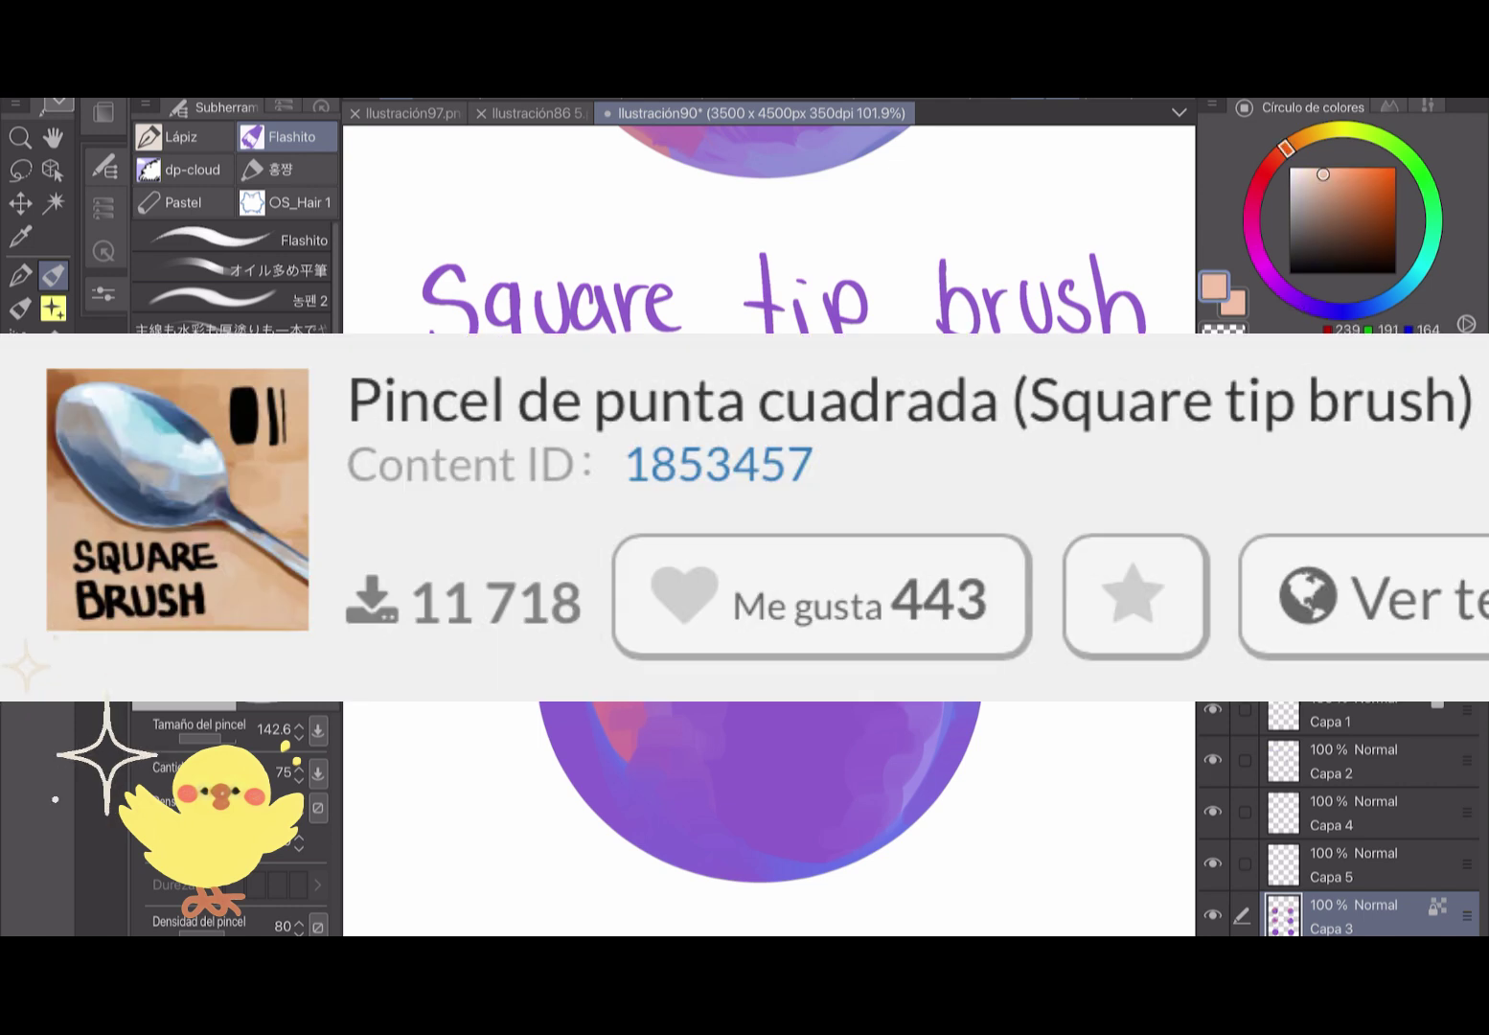
# Hatch thin peach (239, 191, 164) strokes over the inner edges of the circle's pink area at brush size 19.7.
pyautogui.press('[')
pyautogui.press('[')
pyautogui.press('[')
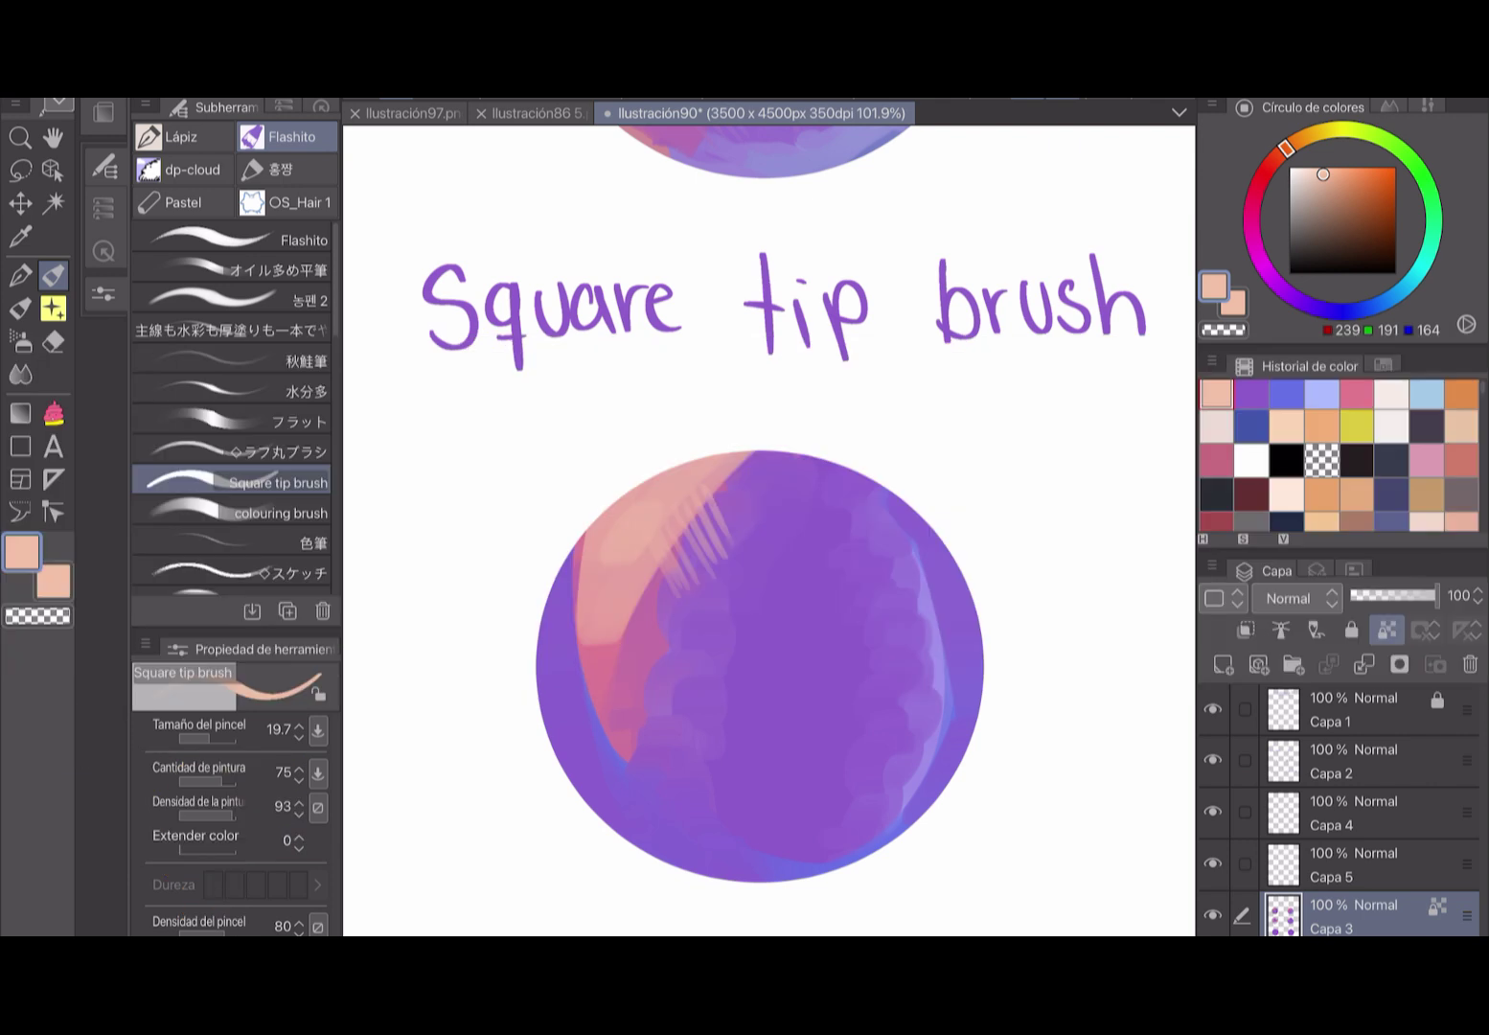
pyautogui.moveTo(596, 684); pyautogui.dragTo(634, 621)
# Hatch thin light blue (173, 187, 255) strokes beside the circle's right rim and a short pair near its lower centre.
pyautogui.click(1321, 392)
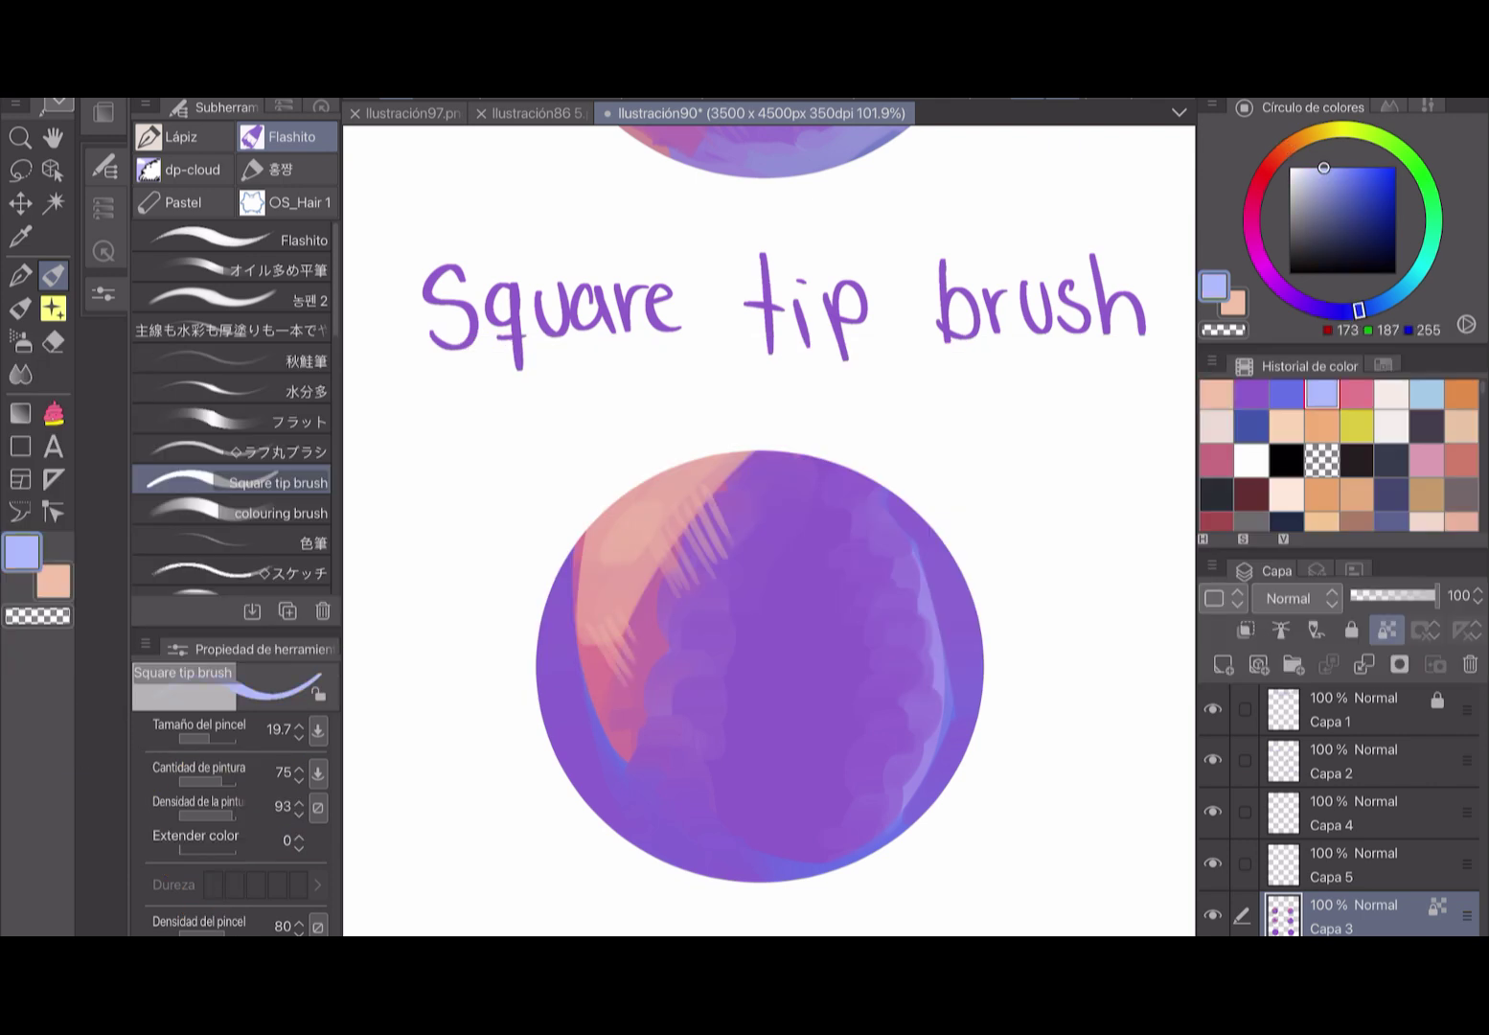
pyautogui.moveTo(883, 640)
pyautogui.mouseDown()
pyautogui.moveTo(927, 620)
pyautogui.moveTo(929, 649)
pyautogui.mouseUp()
pyautogui.moveTo(772, 735); pyautogui.dragTo(814, 714)
pyautogui.moveTo(777, 739); pyautogui.dragTo(821, 720)
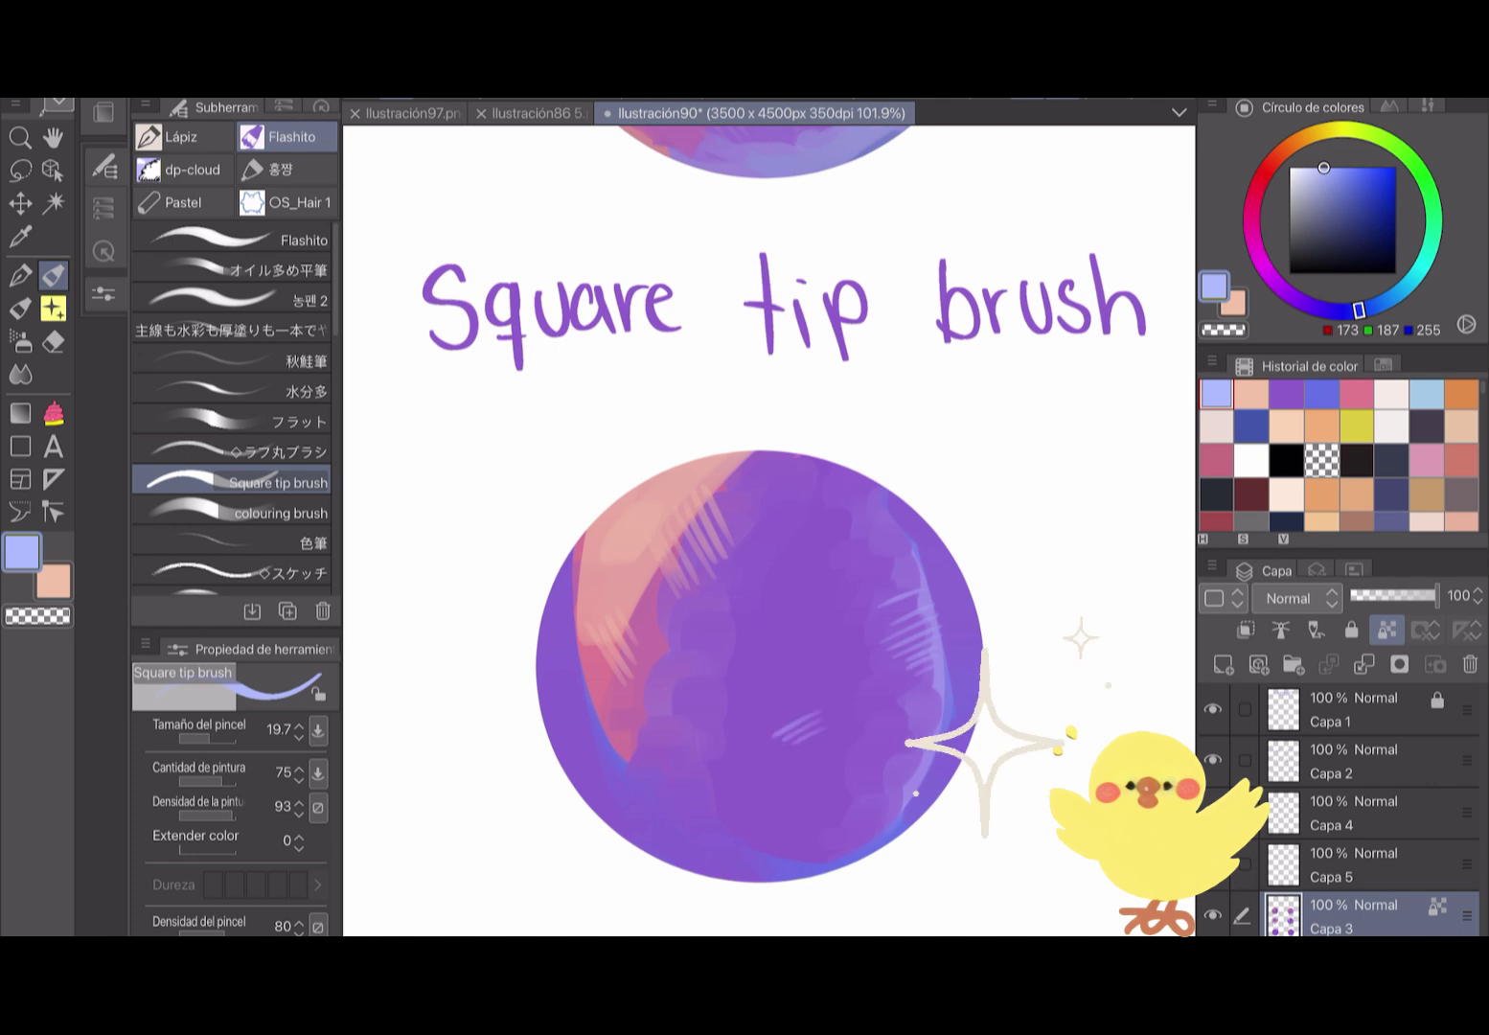
# Paint a broad translucent light blue highlight across the circle's upper right with the brush at size 177.7.
pyautogui.moveTo(784, 553)
pyautogui.mouseDown()
pyautogui.moveTo(814, 462)
pyautogui.moveTo(857, 479)
pyautogui.mouseUp()
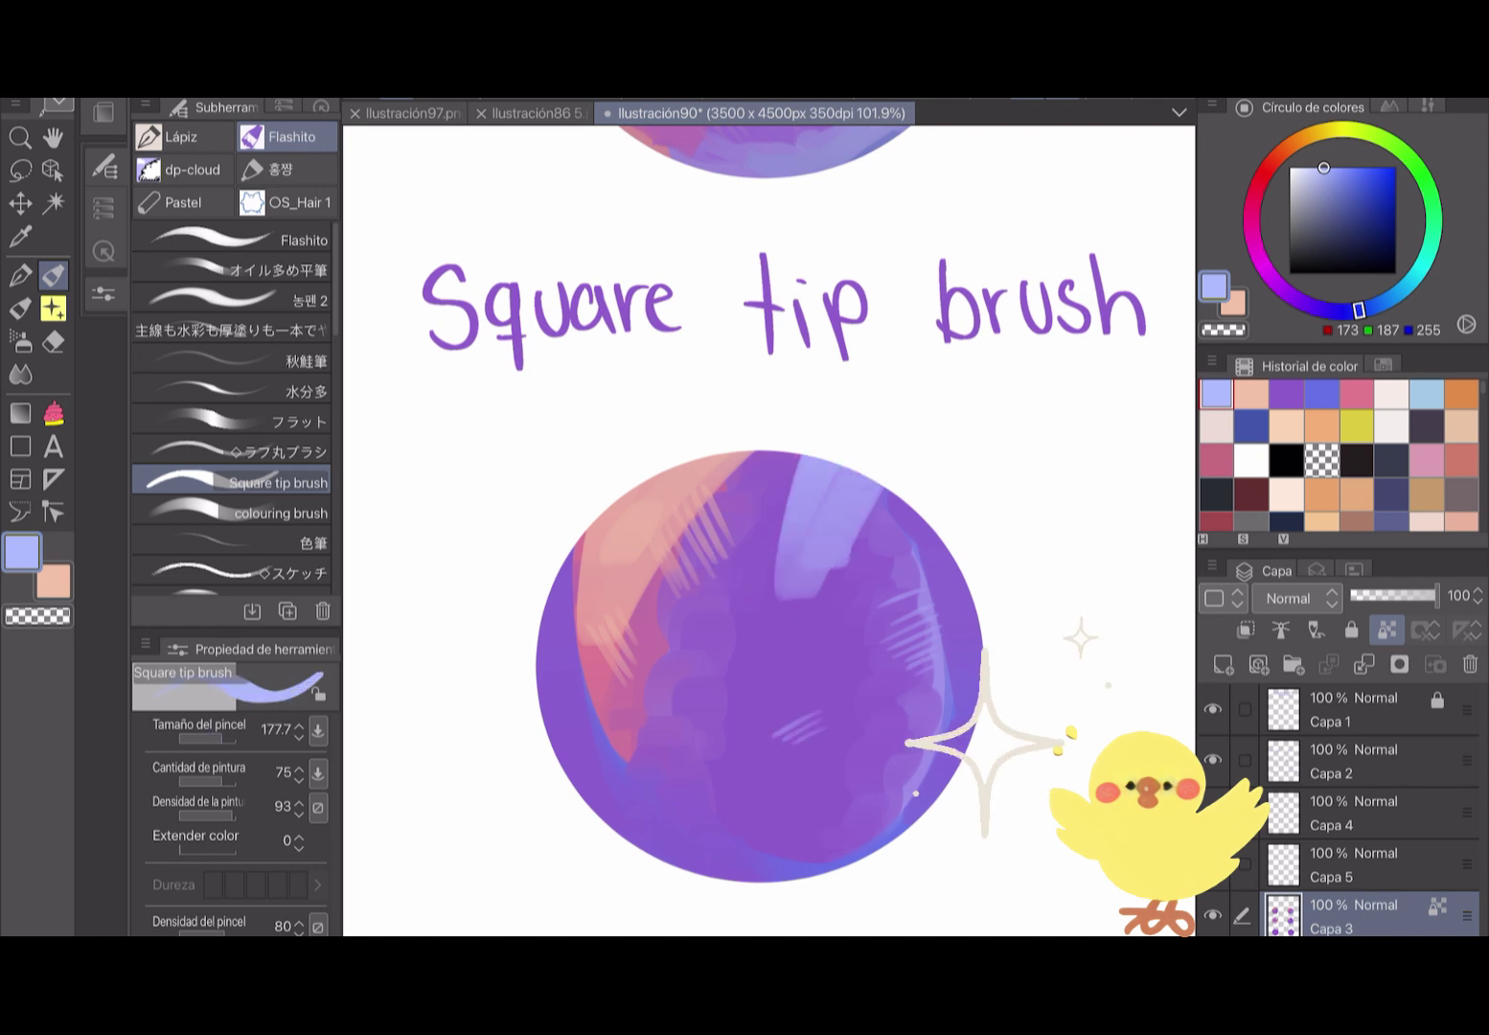
pyautogui.moveTo(833, 565); pyautogui.dragTo(895, 508)
pyautogui.moveTo(771, 599); pyautogui.dragTo(919, 522)
pyautogui.moveTo(843, 479); pyautogui.dragTo(795, 565)
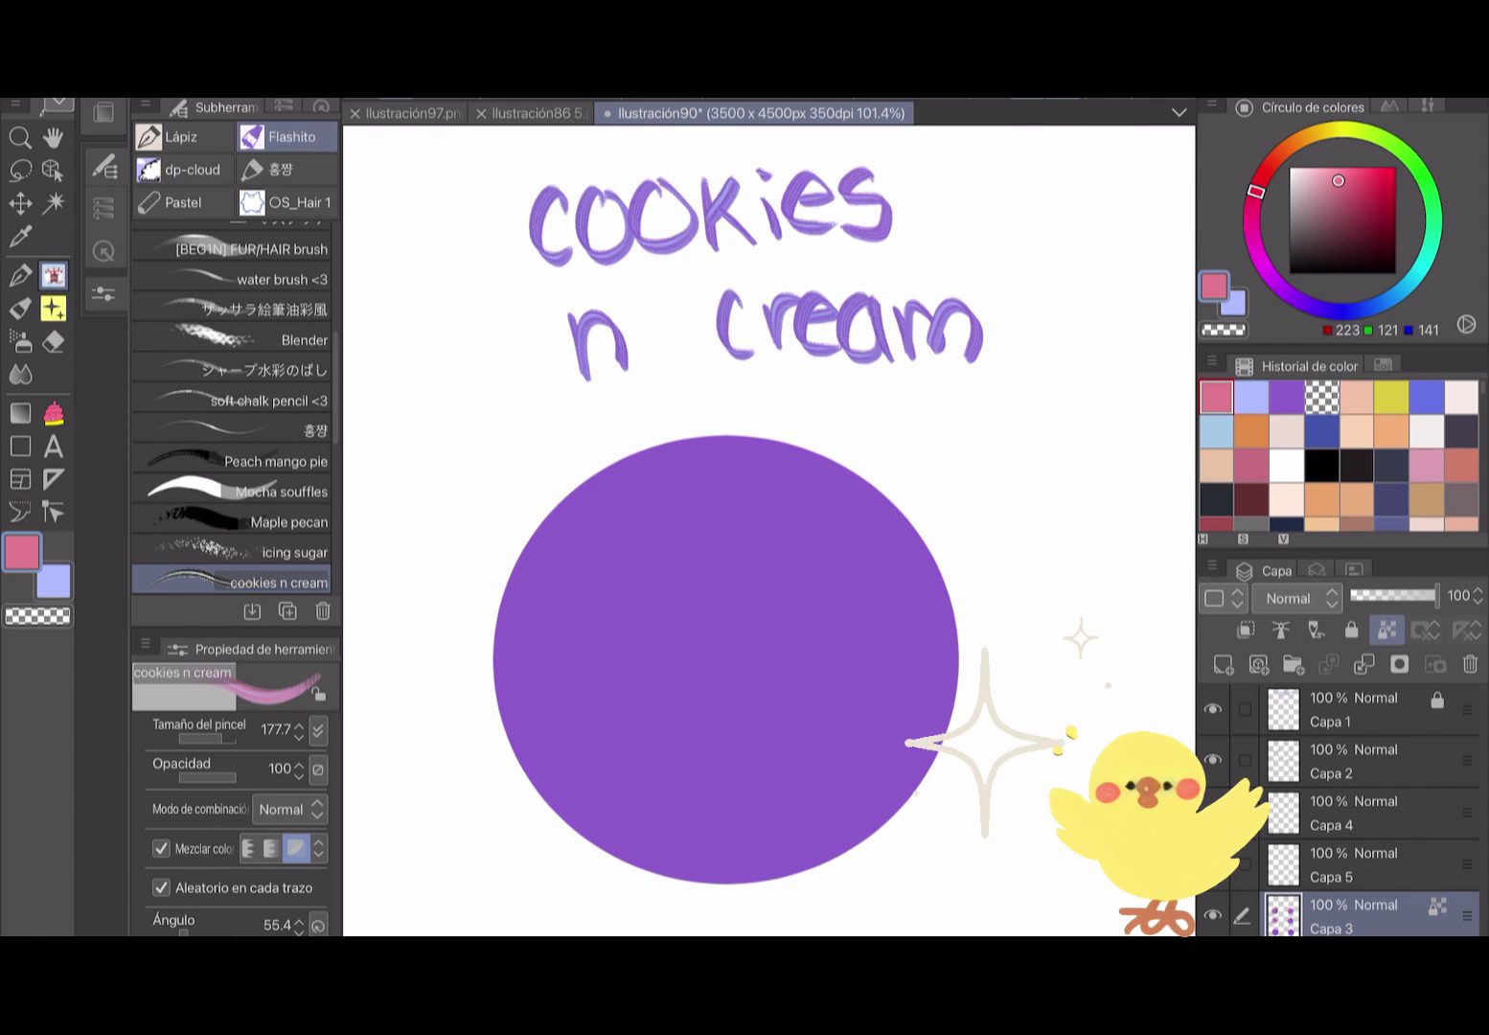
pyautogui.scroll(-5, 231, 408)
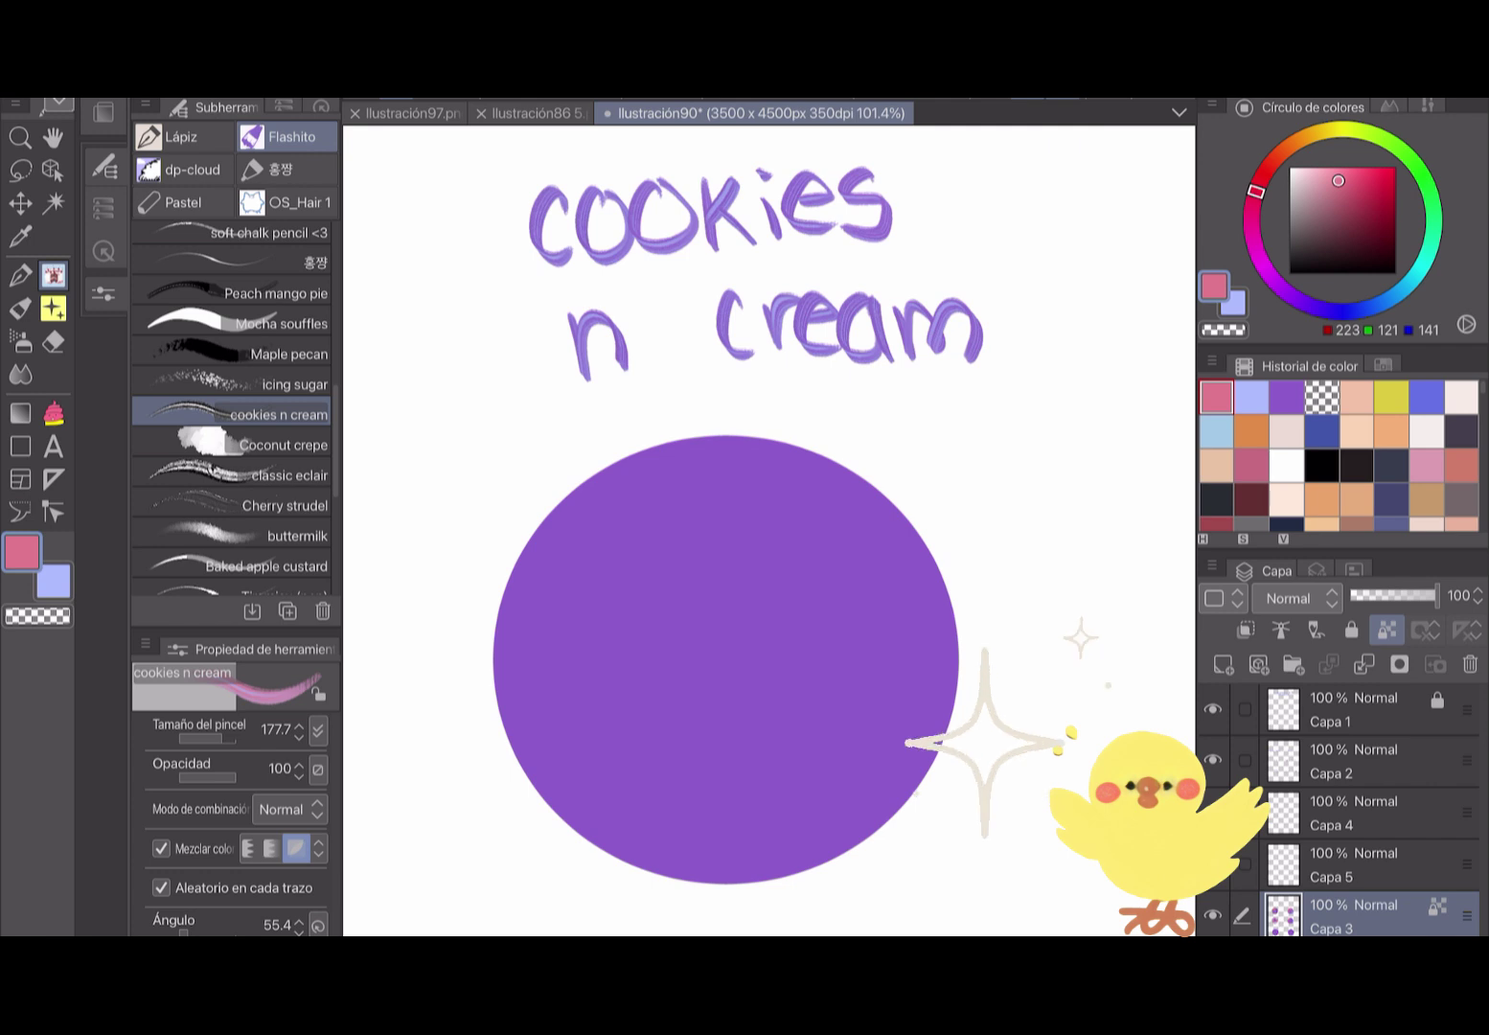
pyautogui.scroll(-5, 766, 527)
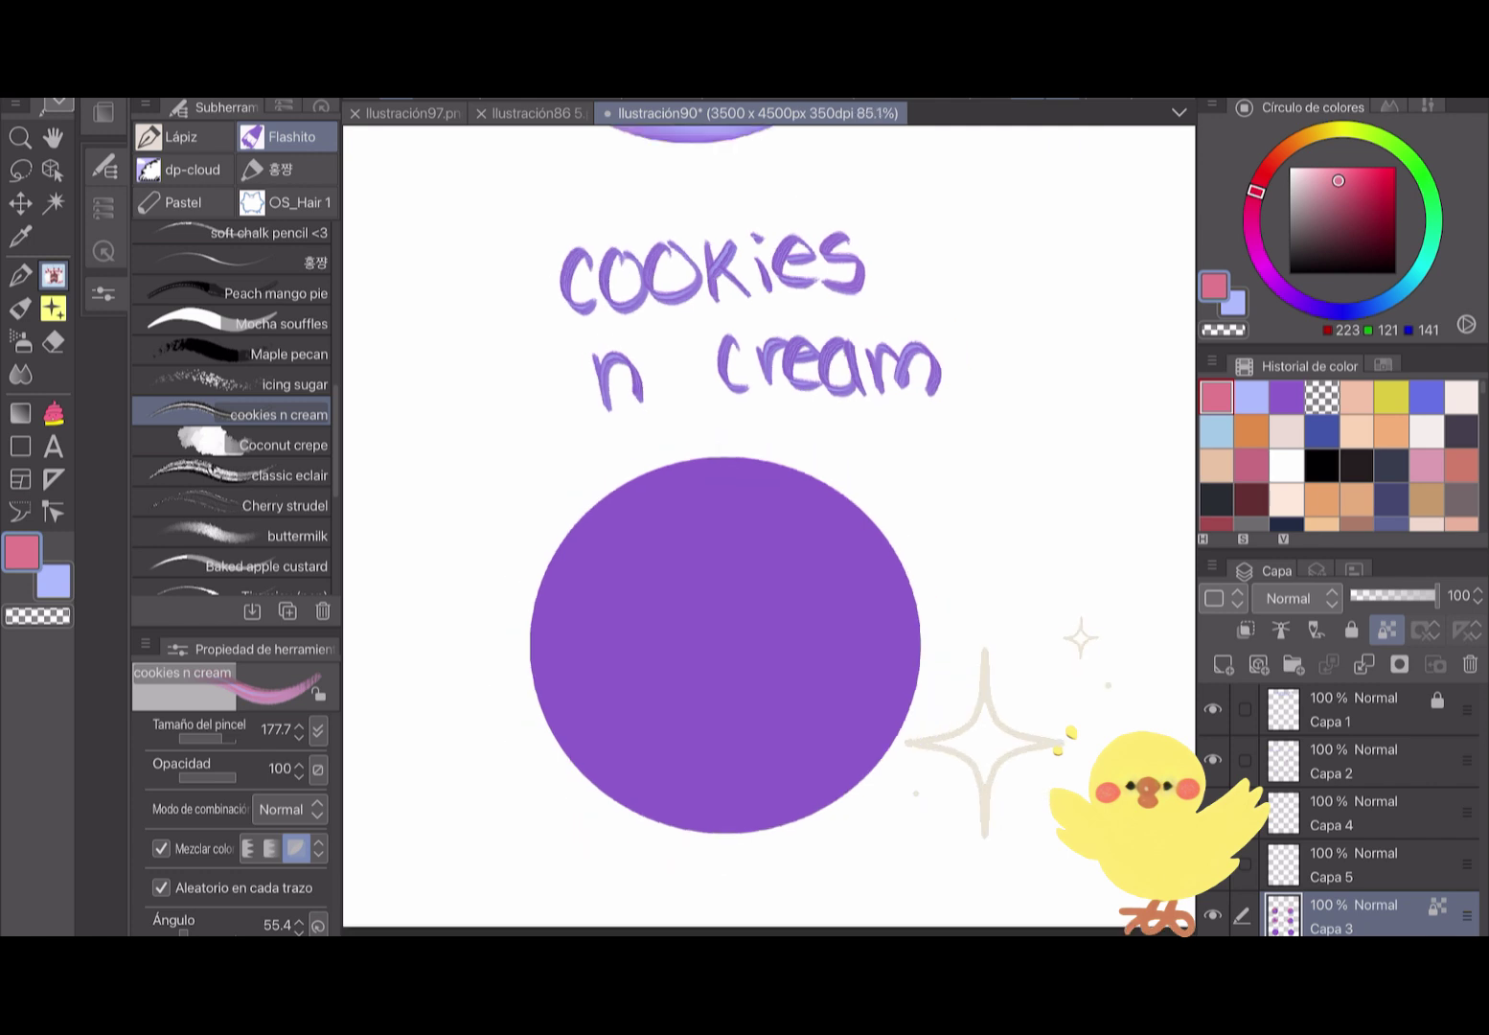
pyautogui.moveTo(767, 479); pyautogui.dragTo(647, 542)
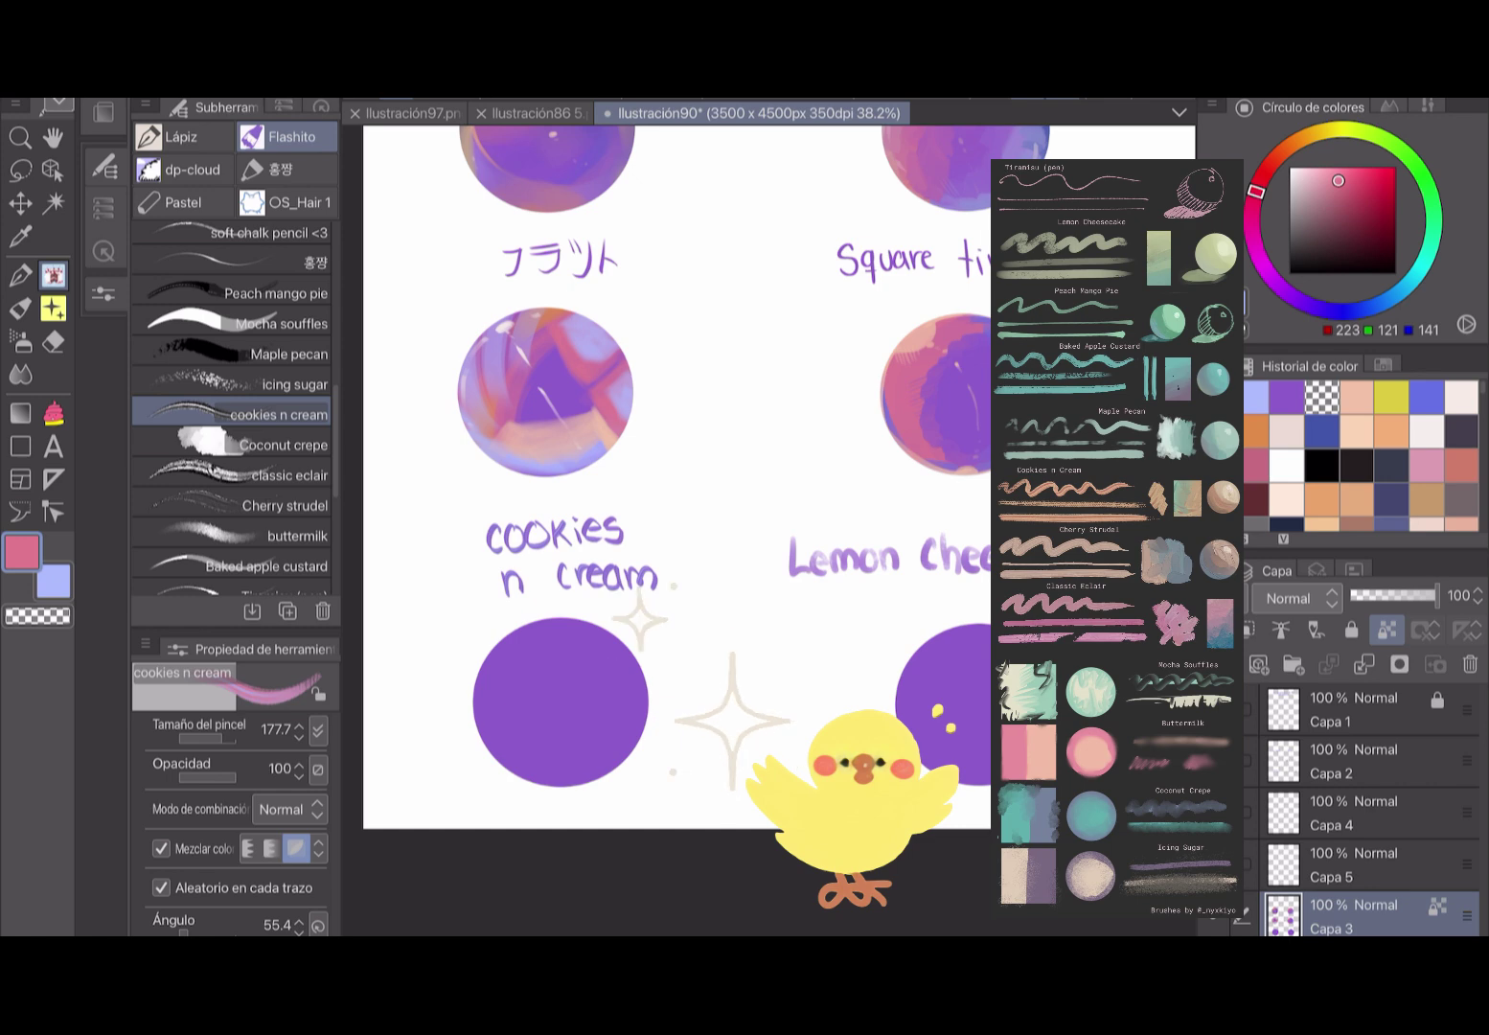
pyautogui.scroll(3, 560, 670)
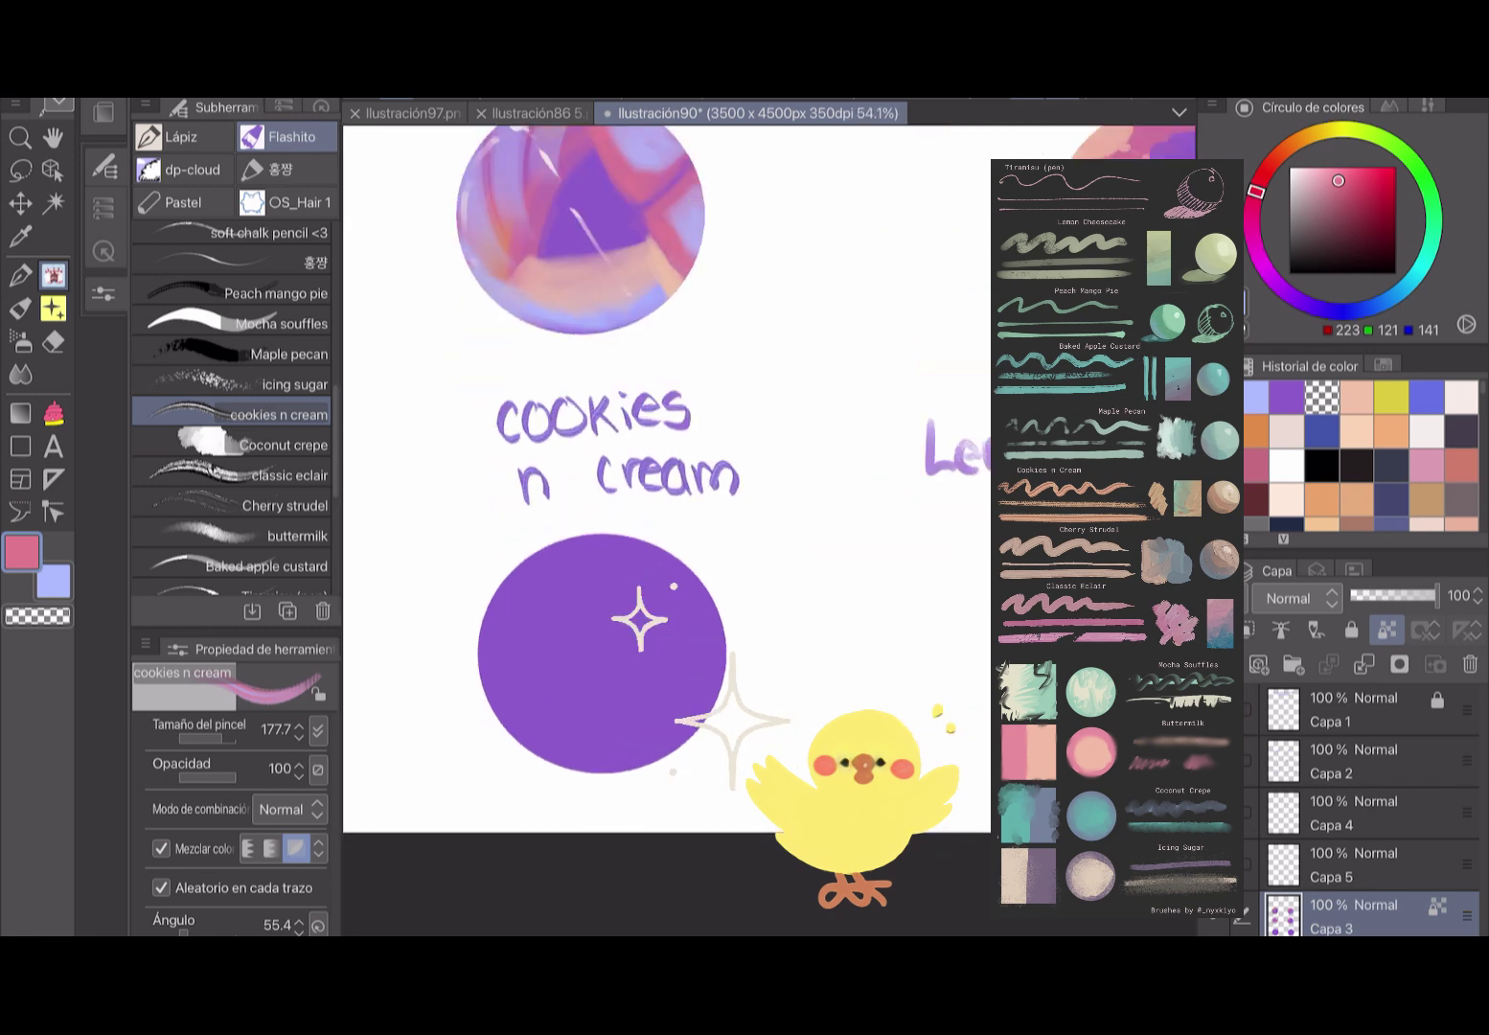
pyautogui.scroll(2, 632, 421)
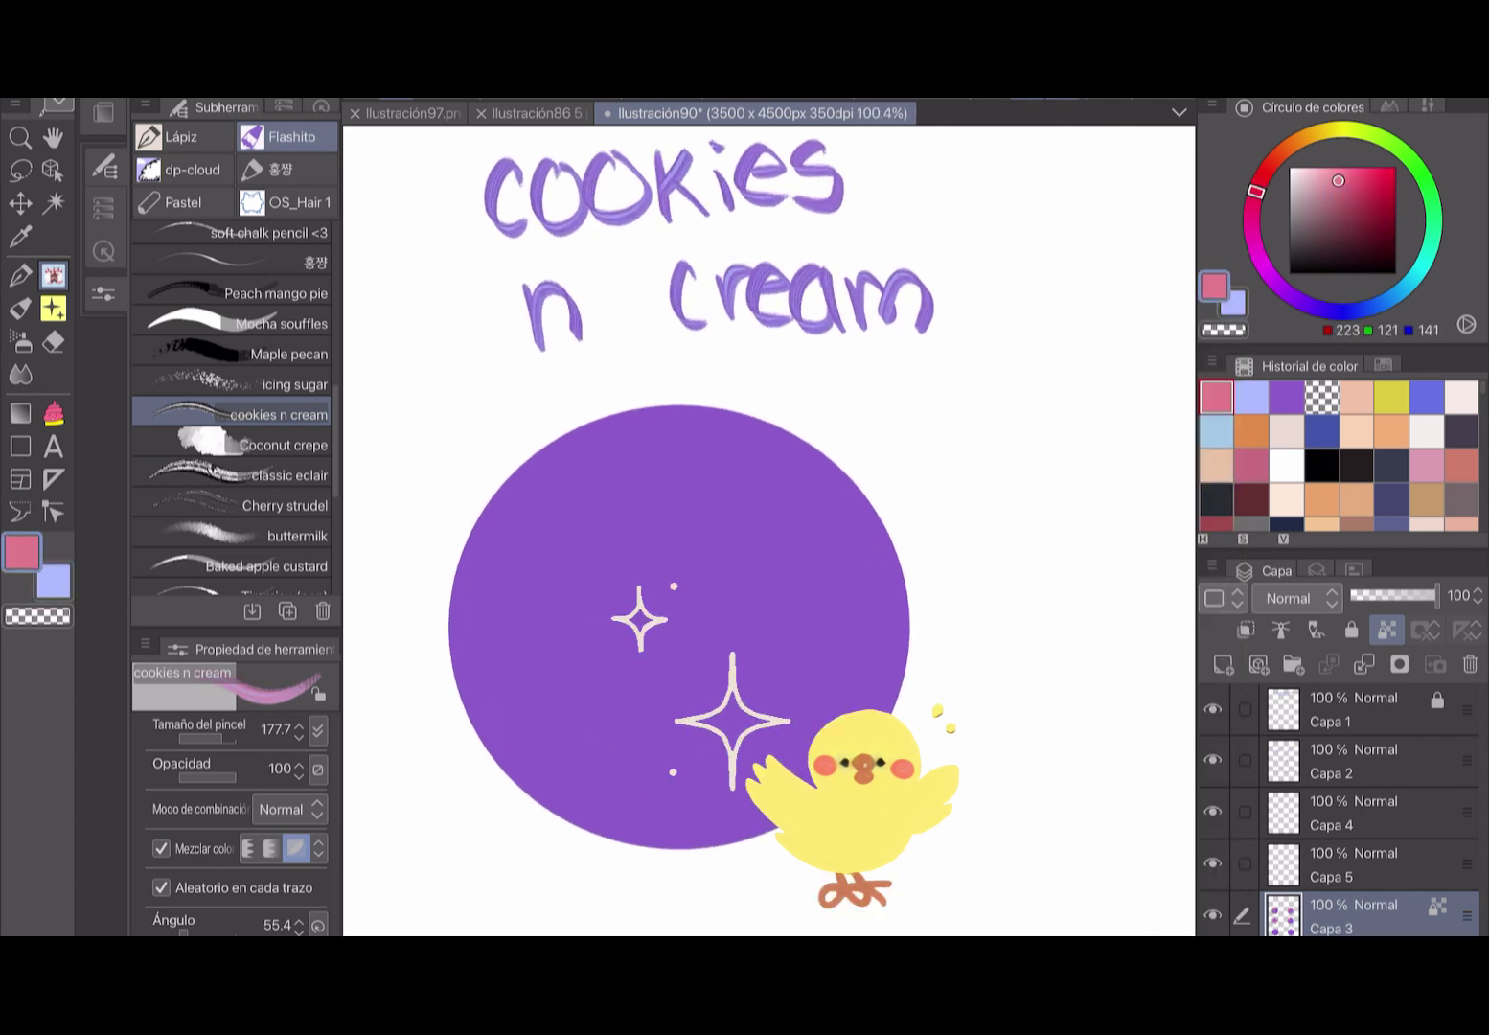
pyautogui.scroll(1, 537, 814)
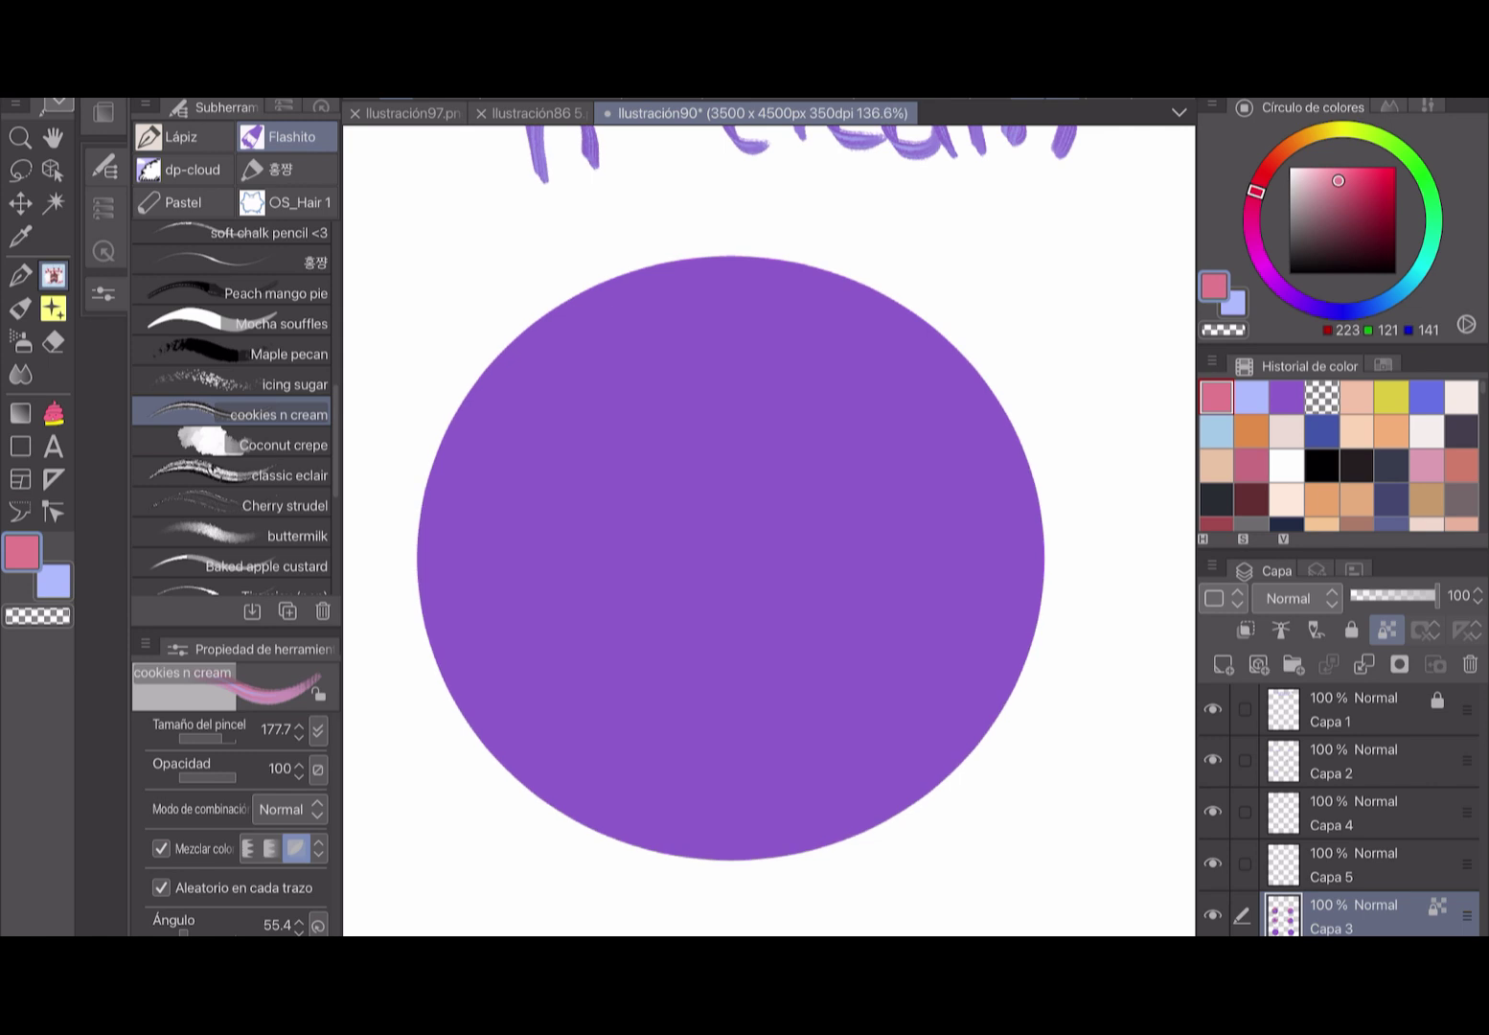
pyautogui.scroll(1, 634, 569)
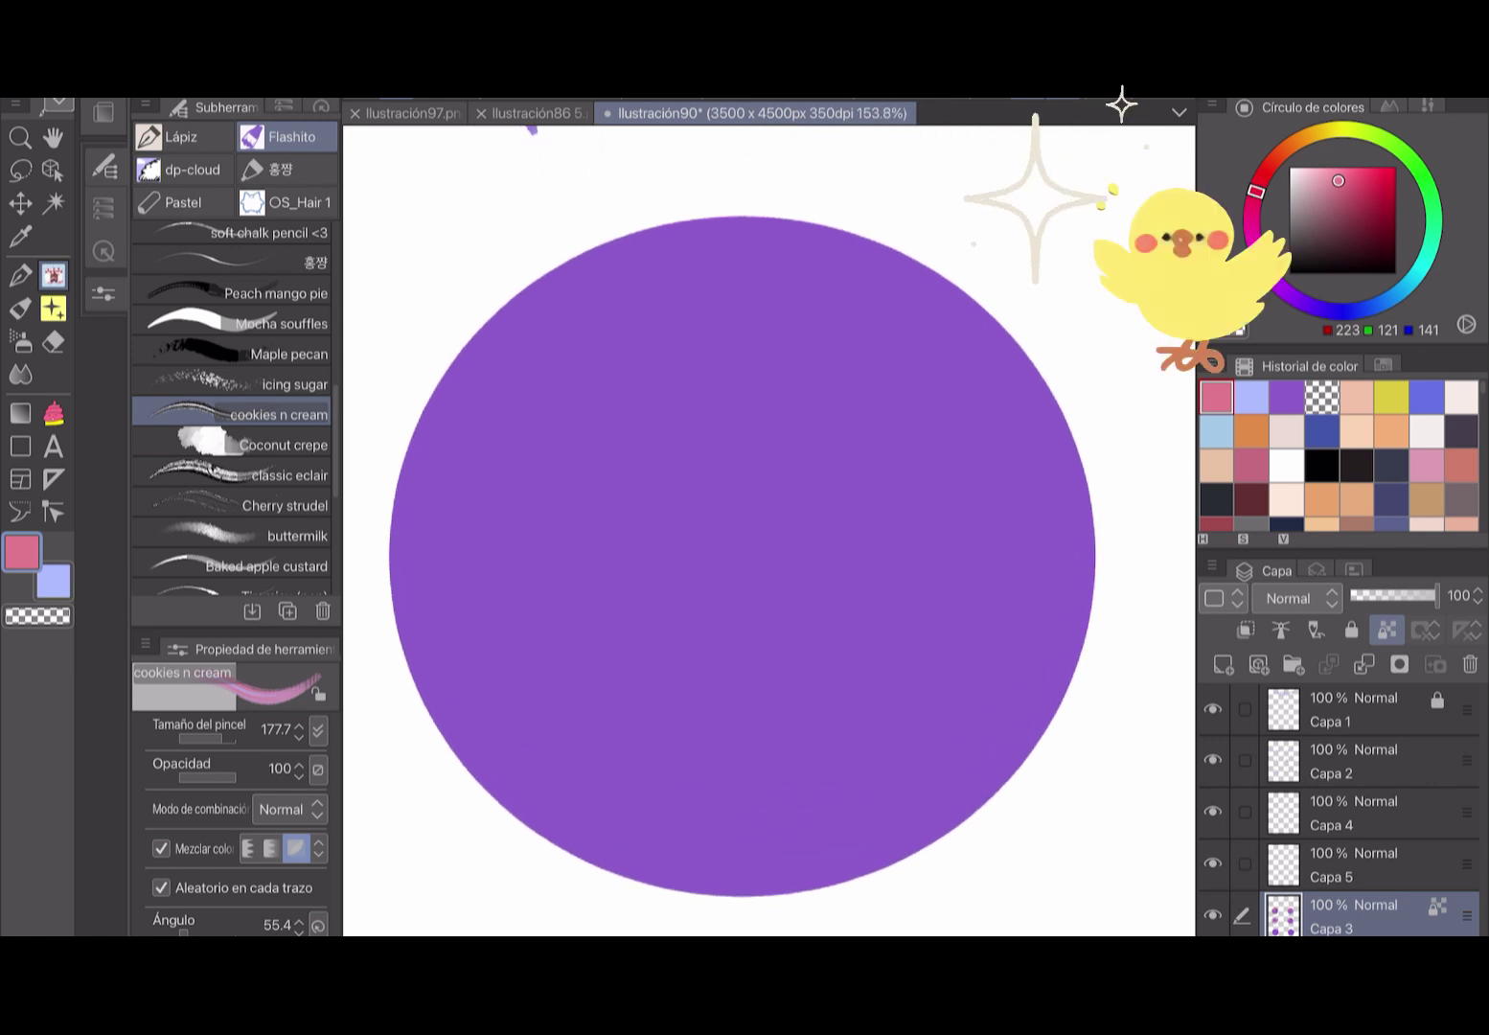
# Try the cookies n cream brush at size 114.4 with a streaked pink and light blue letter R on the circle, and undo it.
pyautogui.press('[')
pyautogui.press('[')
pyautogui.press('[')
pyautogui.press('[')
pyautogui.press(']')
pyautogui.press(']')
pyautogui.press('[')
pyautogui.moveTo(522, 302)
pyautogui.mouseDown()
pyautogui.moveTo(603, 411)
pyautogui.moveTo(599, 728)
pyautogui.mouseUp()
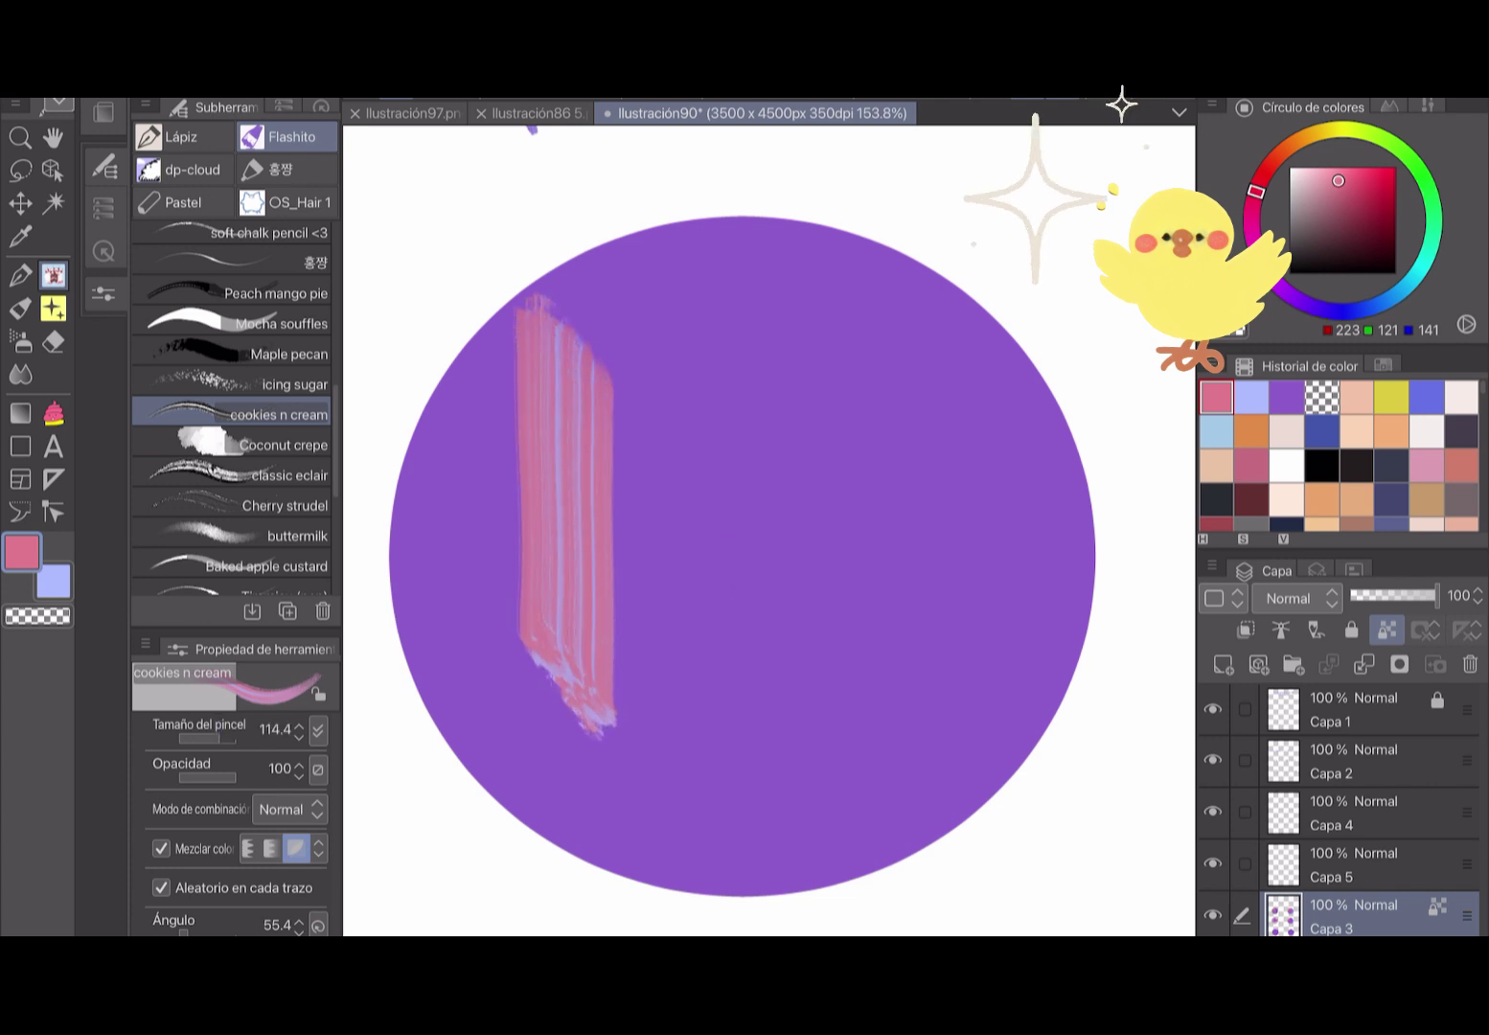
pyautogui.moveTo(537, 321)
pyautogui.mouseDown()
pyautogui.moveTo(767, 479)
pyautogui.moveTo(828, 704)
pyautogui.mouseUp()
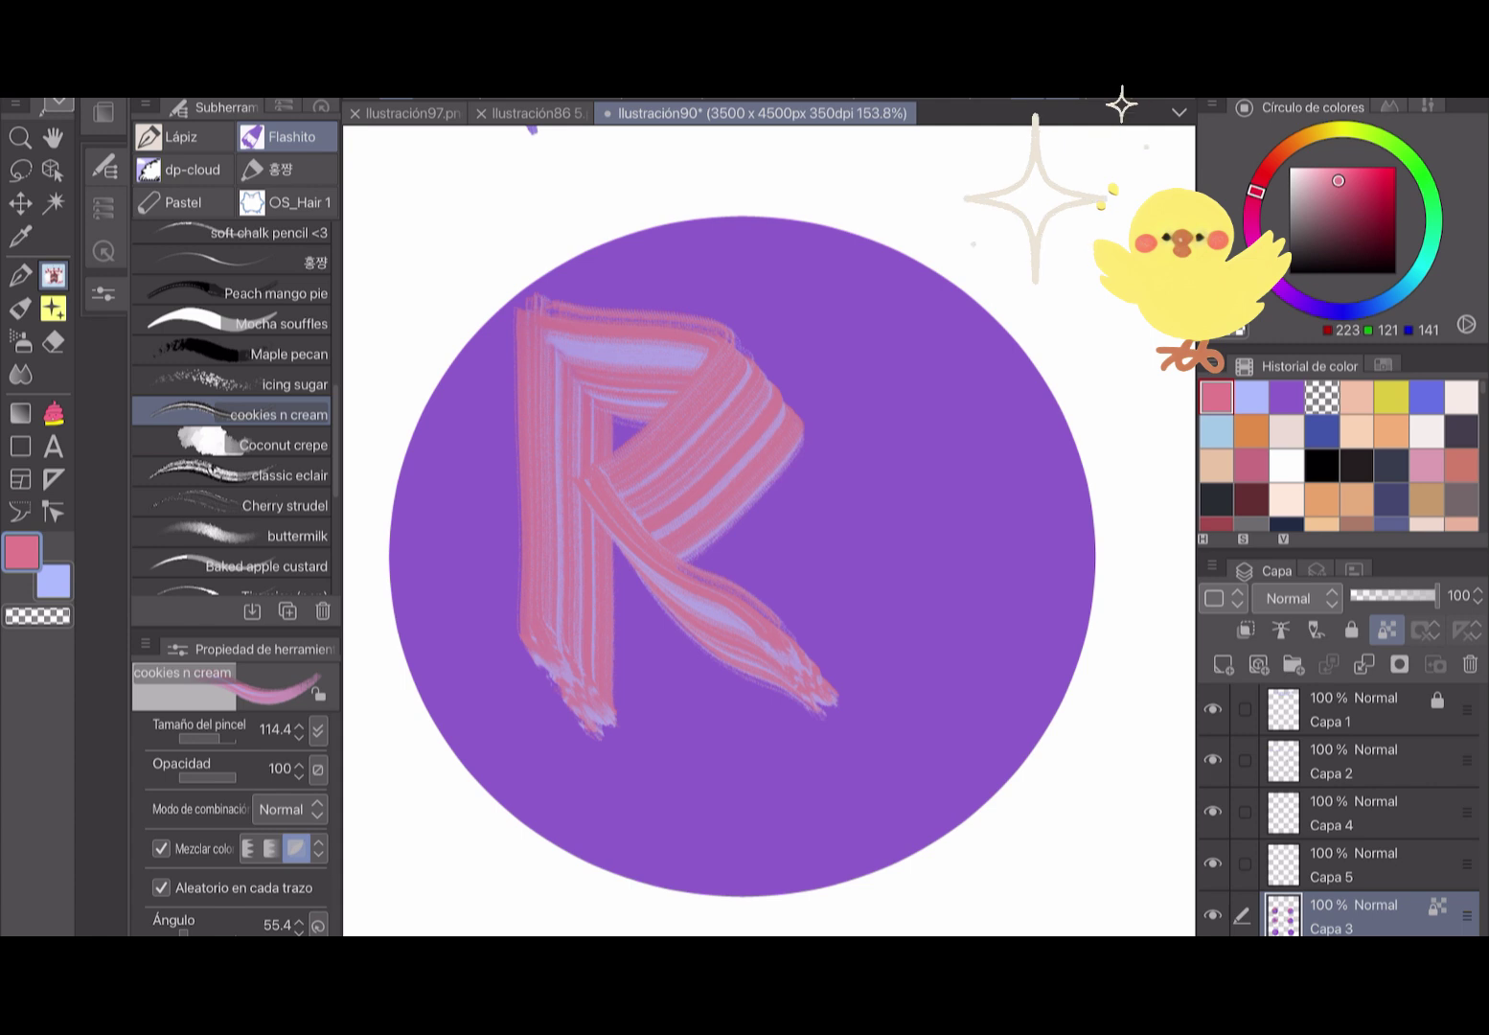
pyautogui.hotkey('ctrl', 'z')
pyautogui.hotkey('ctrl', 'z')
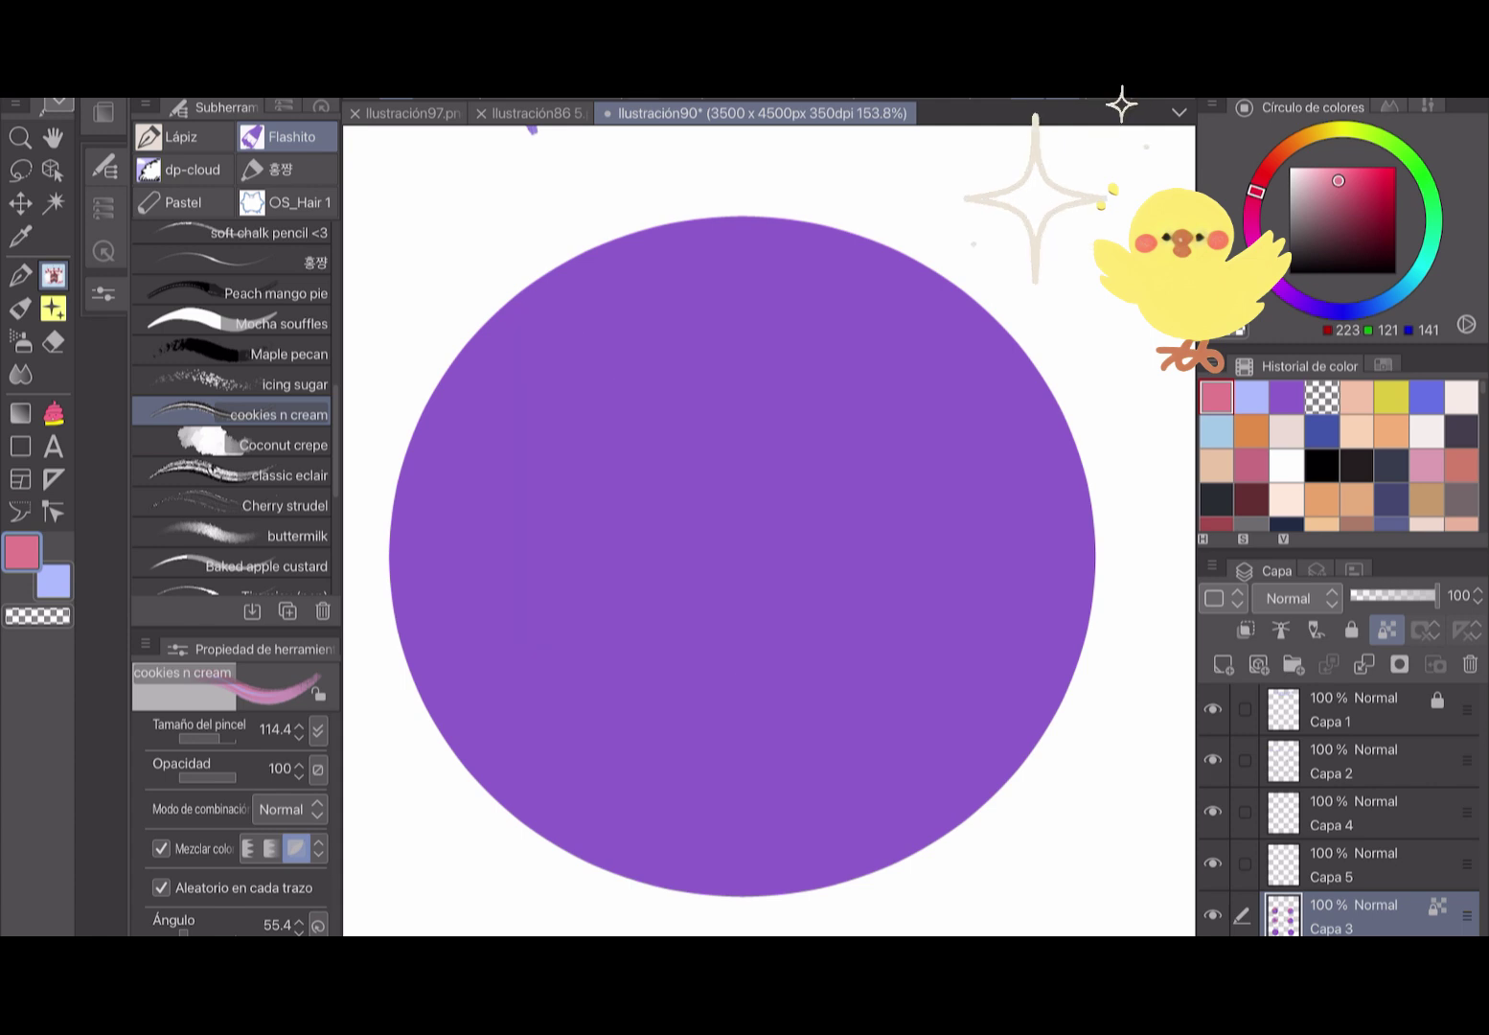
# Try a large streaked letter M across the cookies n cream circle and undo its strokes.
pyautogui.moveTo(465, 536); pyautogui.dragTo(536, 742)
pyautogui.moveTo(489, 613)
pyautogui.mouseDown()
pyautogui.moveTo(767, 618)
pyautogui.moveTo(919, 757)
pyautogui.mouseUp()
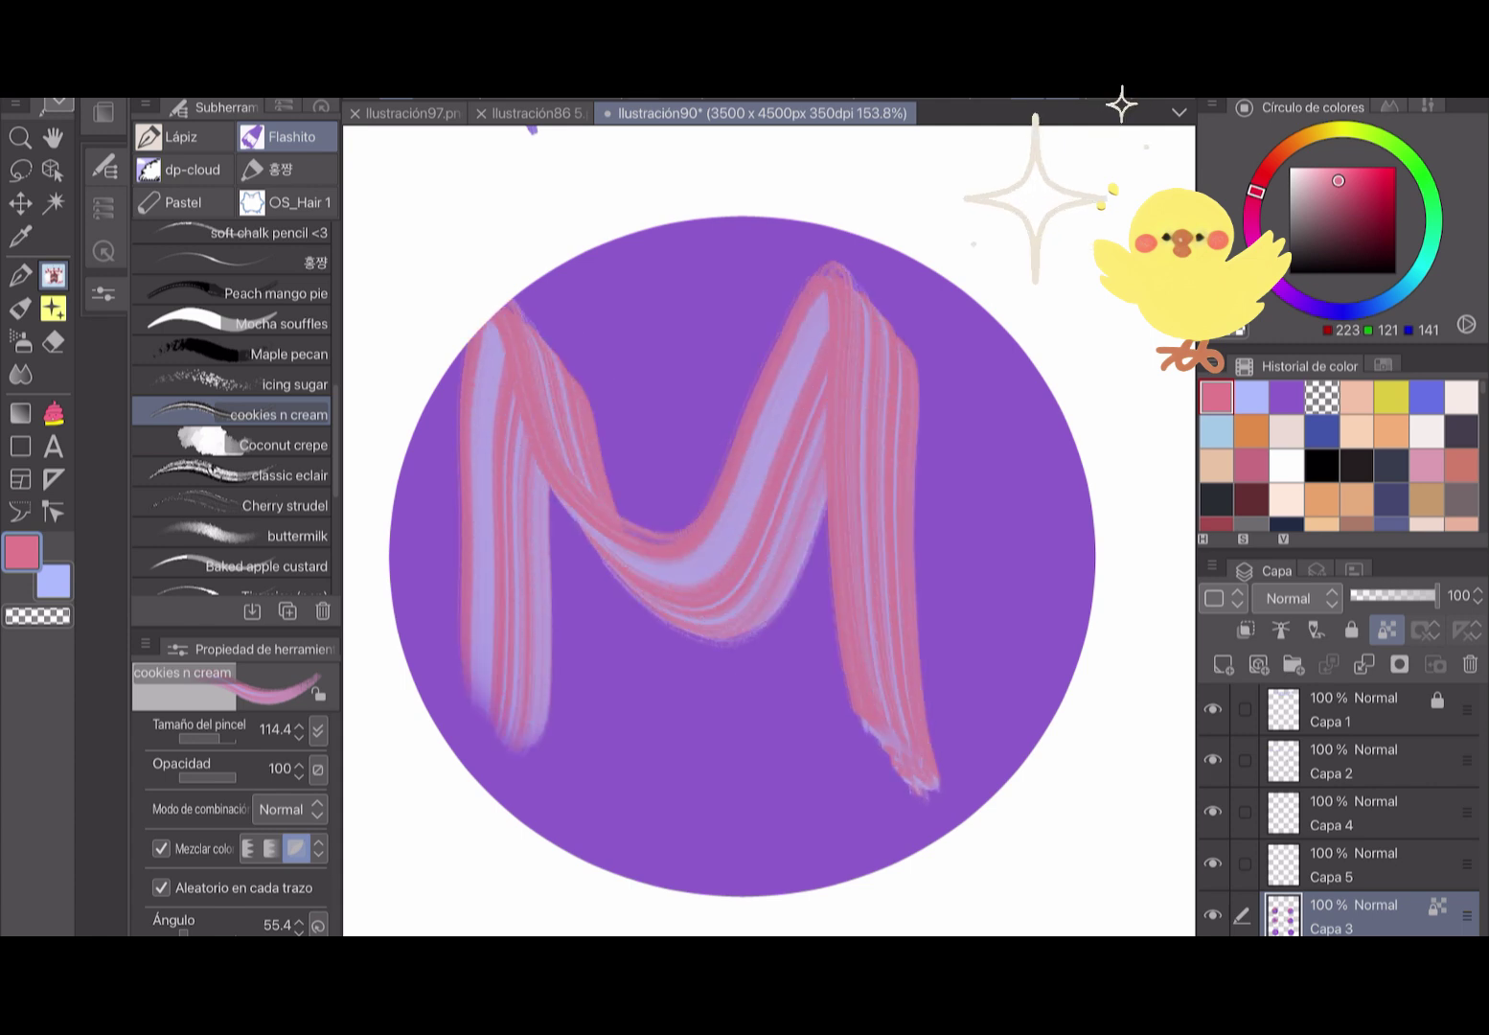
pyautogui.hotkey('ctrl', 'z')
pyautogui.hotkey('ctrl', 'z')
# Letter MAN across the circle in streaked pink and light blue strokes.
pyautogui.moveTo(422, 642)
pyautogui.mouseDown()
pyautogui.moveTo(604, 373)
pyautogui.moveTo(642, 670)
pyautogui.moveTo(819, 651)
pyautogui.mouseUp()
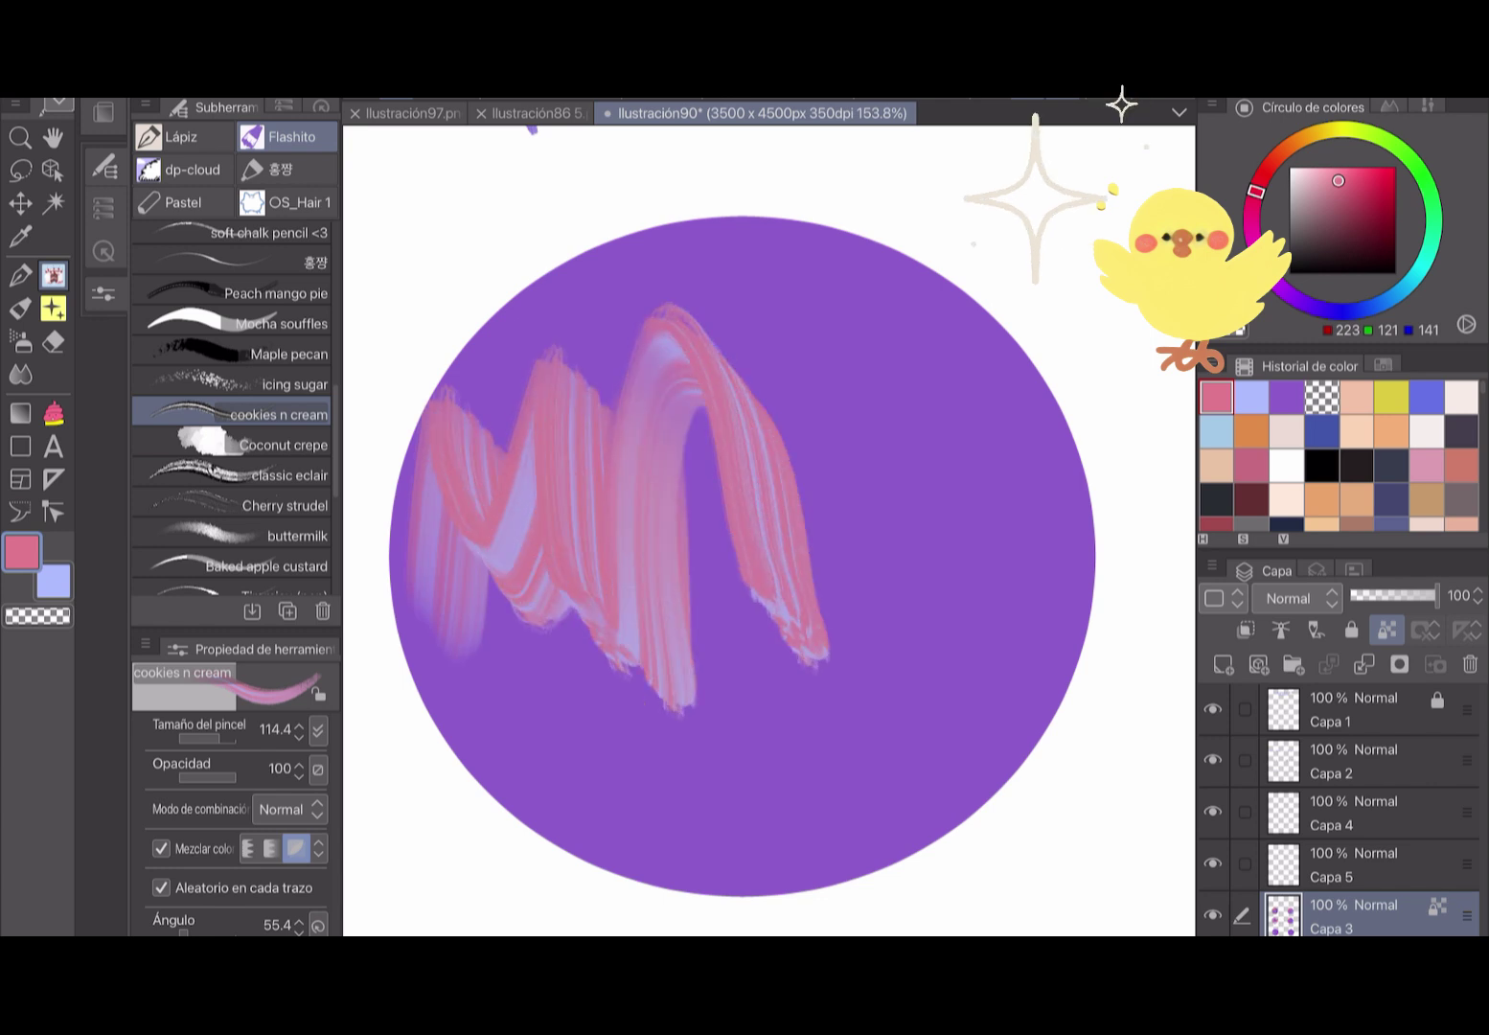
pyautogui.moveTo(651, 503); pyautogui.dragTo(814, 541)
pyautogui.moveTo(829, 651)
pyautogui.mouseDown()
pyautogui.moveTo(962, 618)
pyautogui.moveTo(1011, 331)
pyautogui.mouseUp()
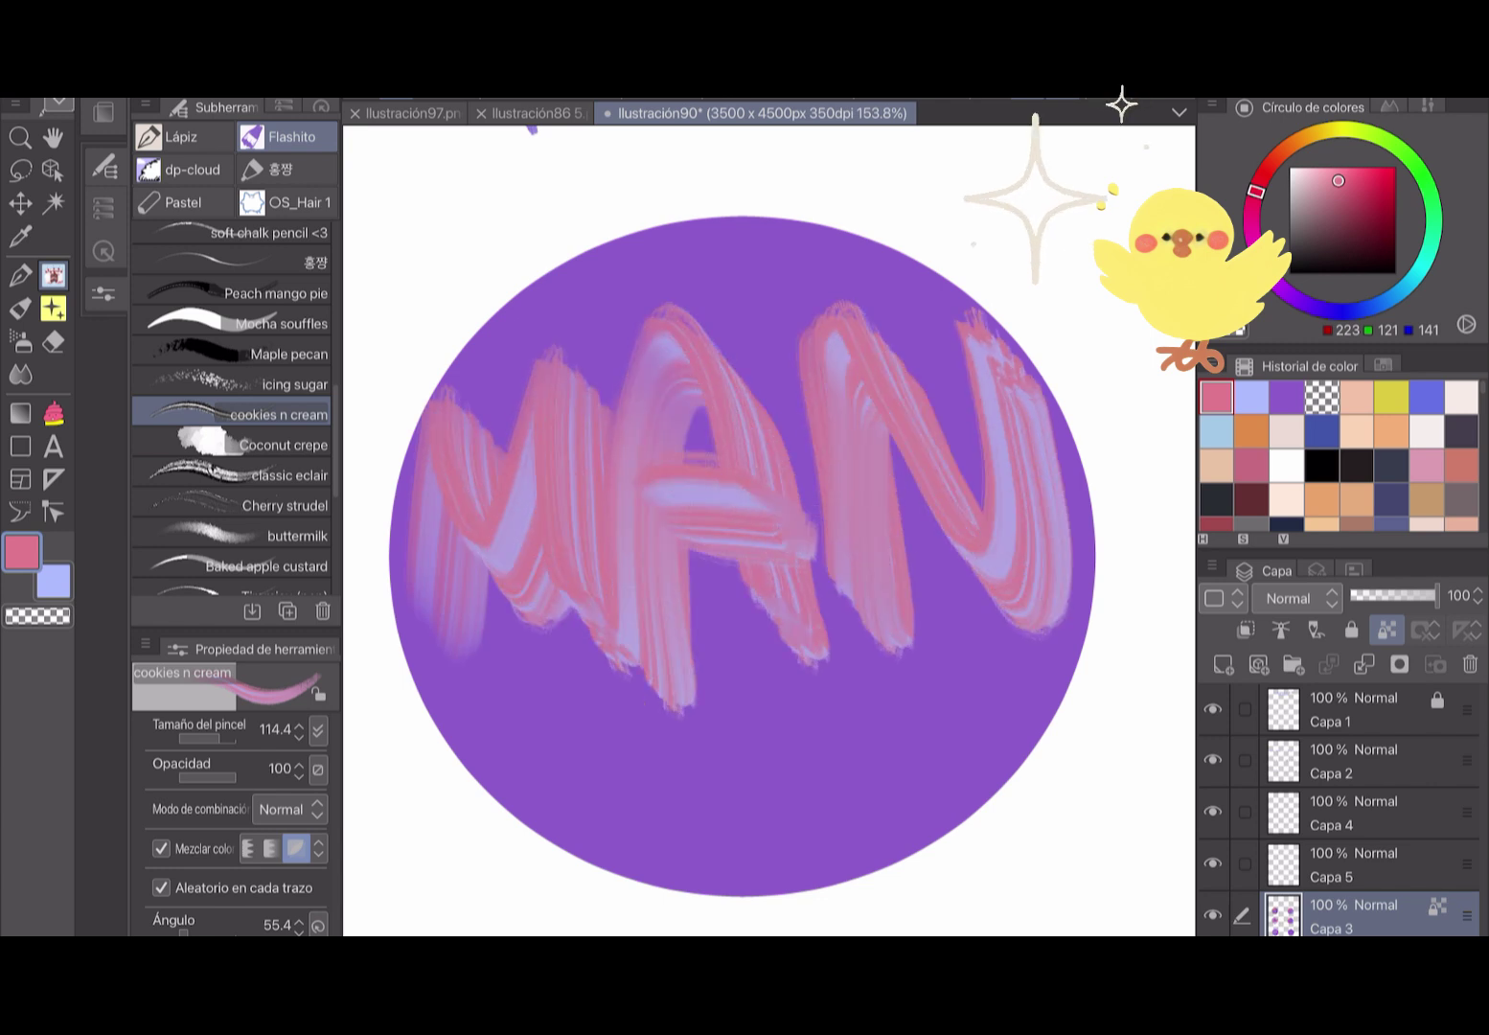
# Blend the upper part of the letter M into the surrounding purple with overlapping strokes.
pyautogui.moveTo(442, 383)
pyautogui.mouseDown()
pyautogui.moveTo(474, 446)
pyautogui.moveTo(498, 387)
pyautogui.moveTo(565, 354)
pyautogui.mouseUp()
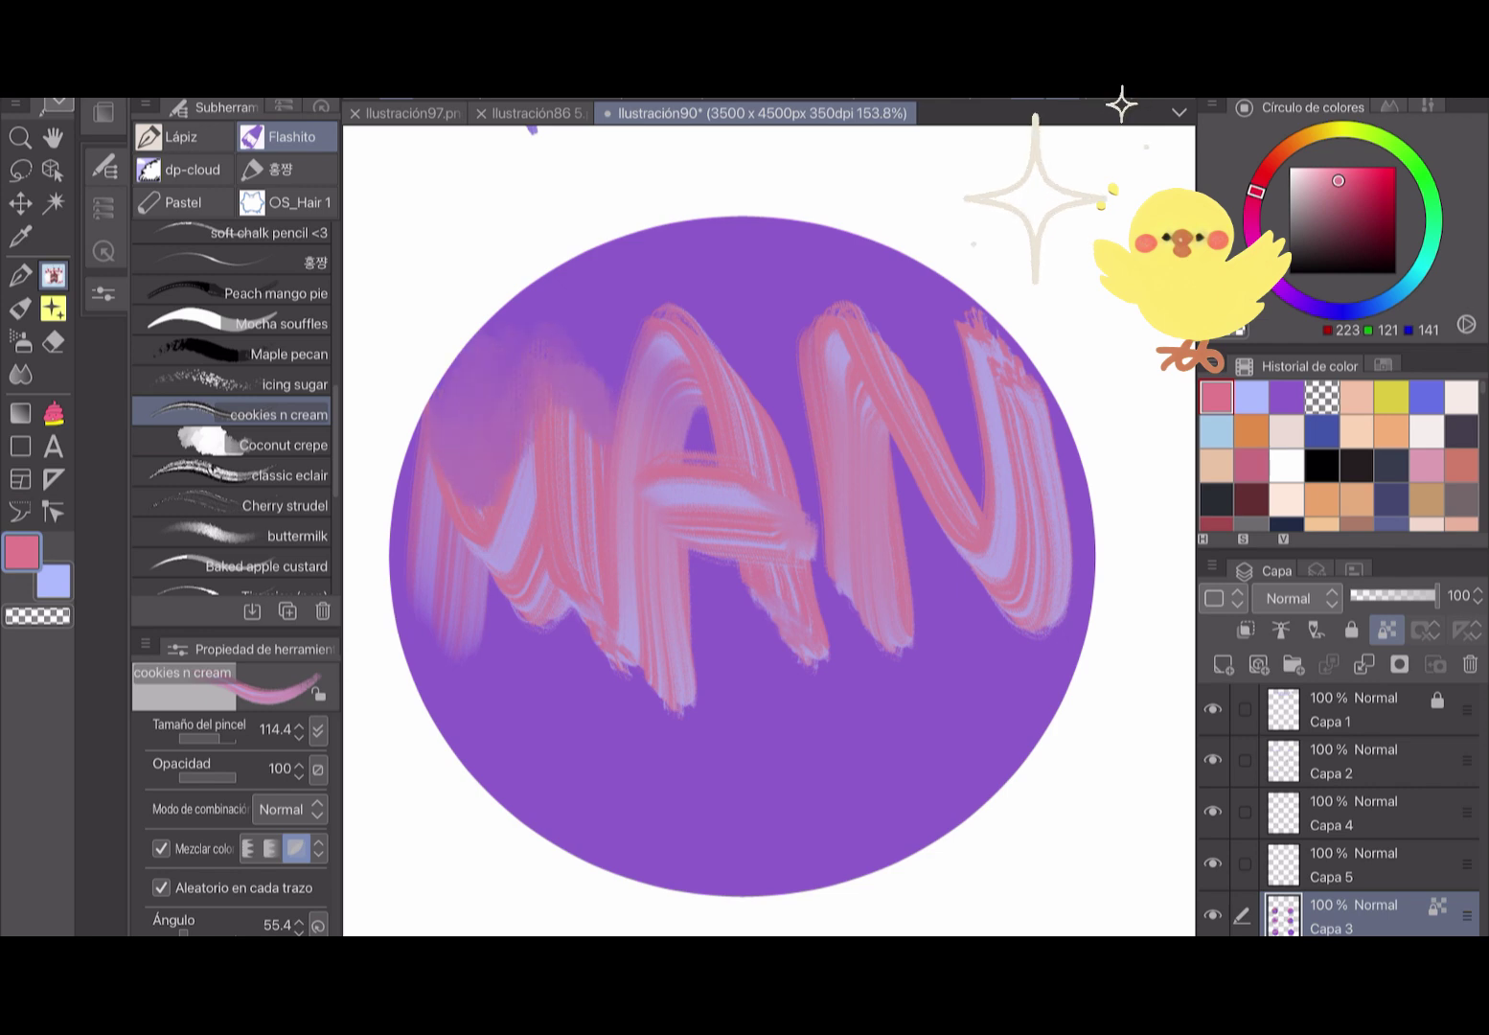
pyautogui.scroll(10, 494, 353)
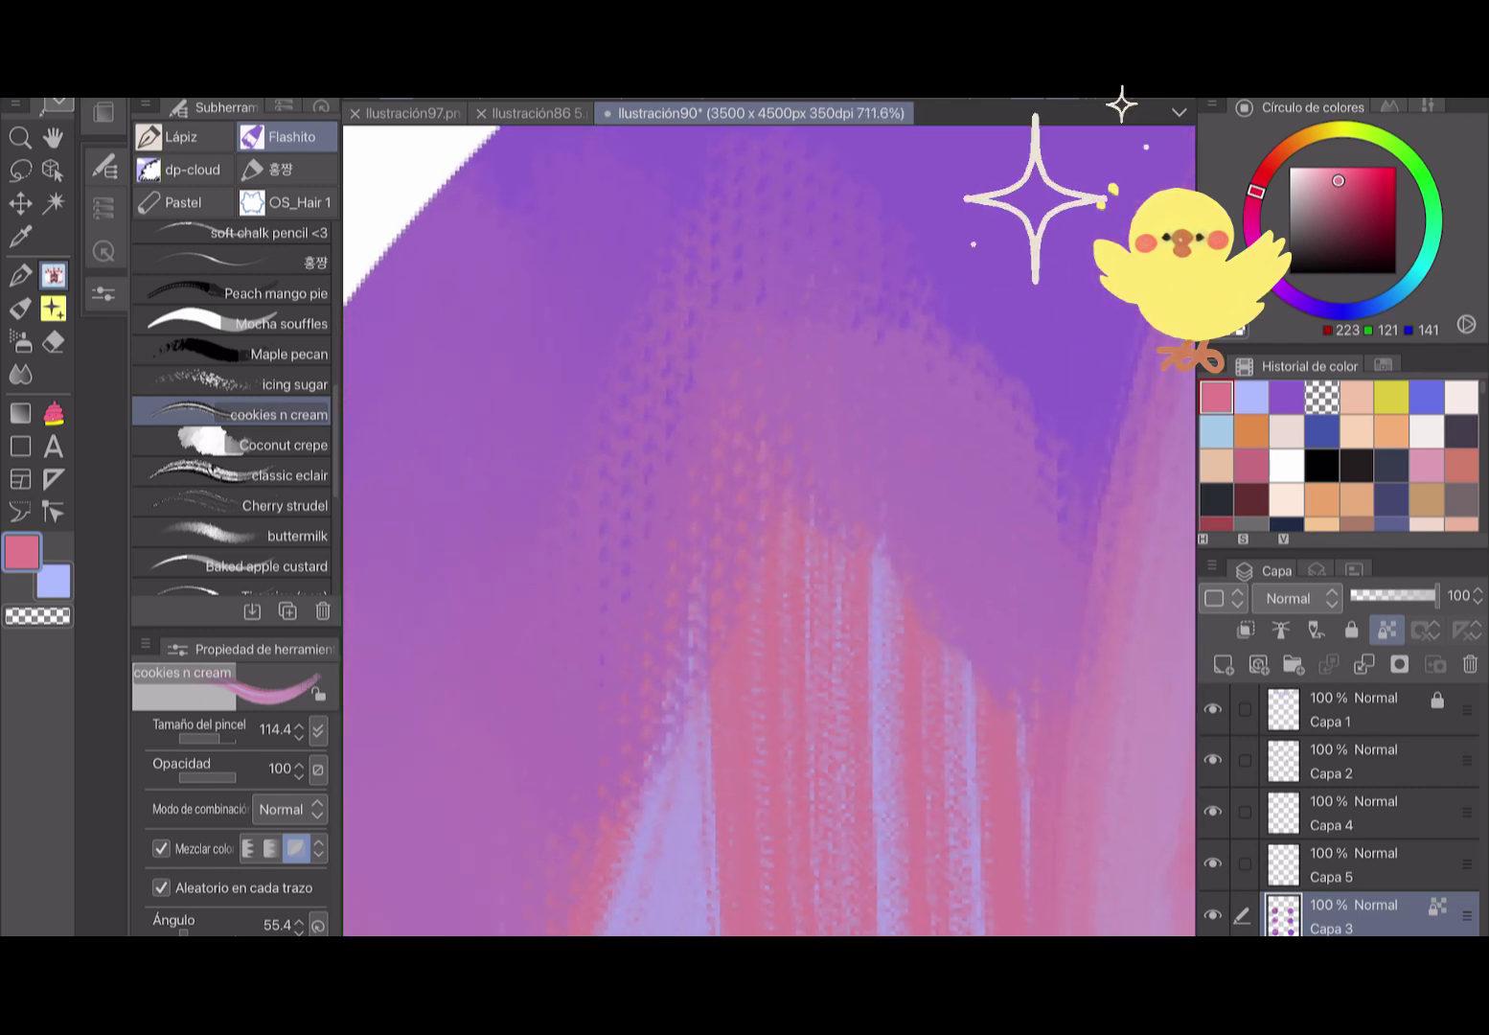
pyautogui.moveTo(757, 498)
pyautogui.mouseDown()
pyautogui.moveTo(862, 632)
pyautogui.moveTo(958, 804)
pyautogui.moveTo(671, 891)
pyautogui.moveTo(479, 766)
pyautogui.mouseUp()
pyautogui.moveTo(1101, 316)
pyautogui.mouseDown()
pyautogui.moveTo(997, 402)
pyautogui.moveTo(977, 526)
pyautogui.moveTo(862, 671)
pyautogui.mouseUp()
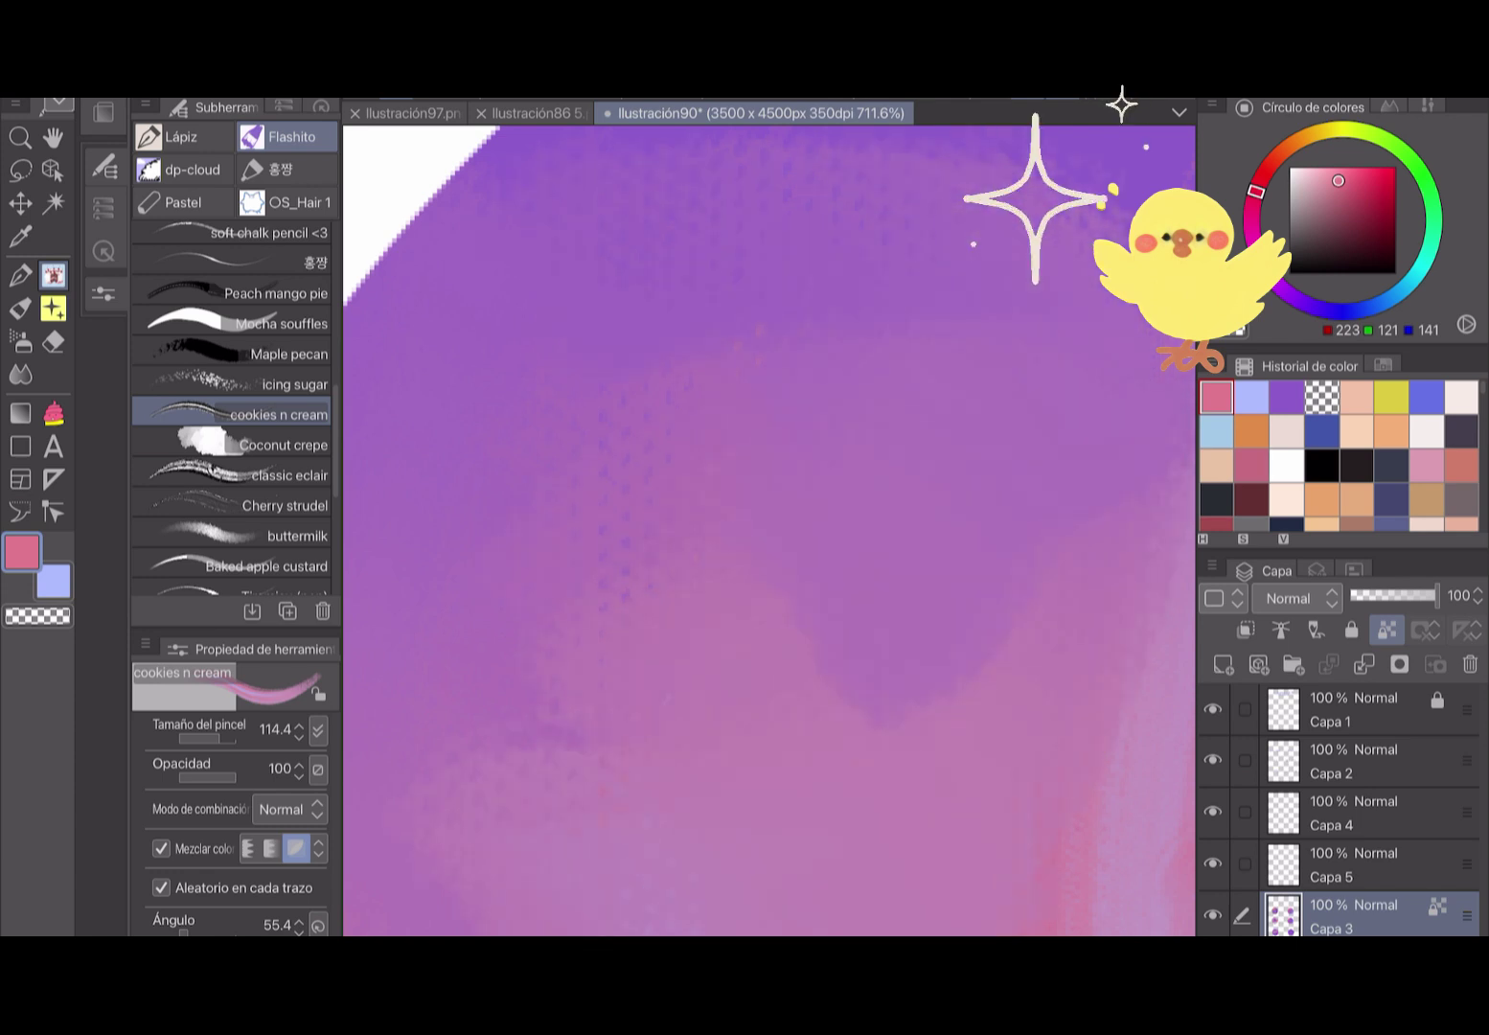
pyautogui.moveTo(574, 843); pyautogui.dragTo(1131, 786)
# Blend the M's left leg and middle strokes into the purple along the circle's left edge.
pyautogui.scroll(-3, 766, 527)
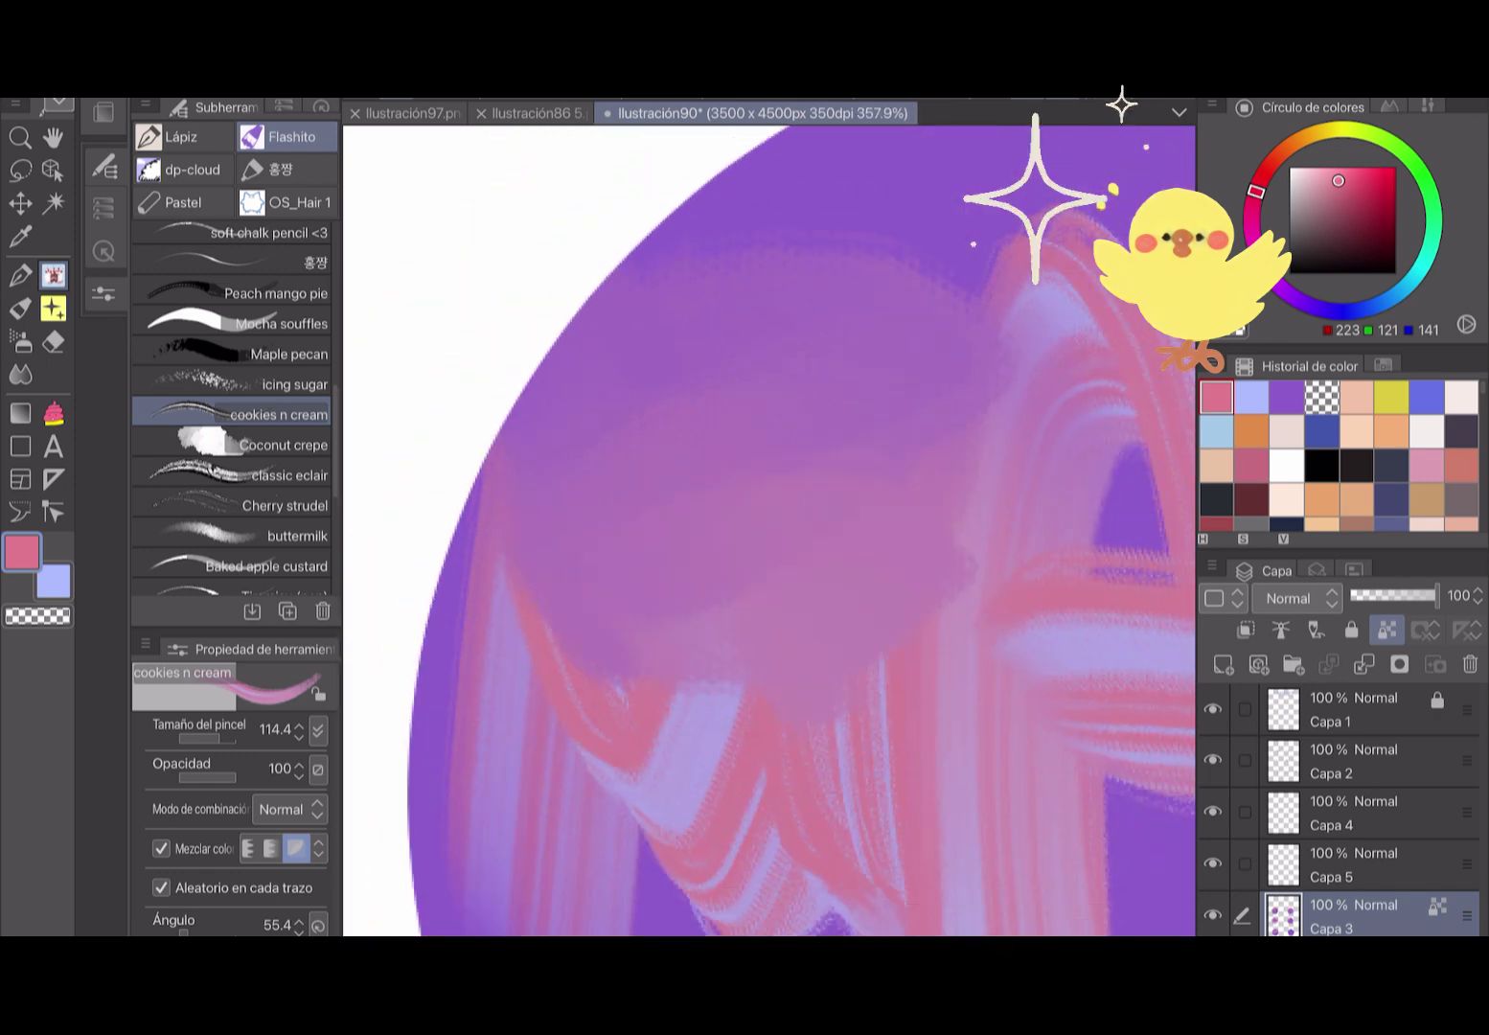
pyautogui.moveTo(440, 518)
pyautogui.mouseDown()
pyautogui.moveTo(498, 747)
pyautogui.moveTo(709, 805)
pyautogui.mouseUp()
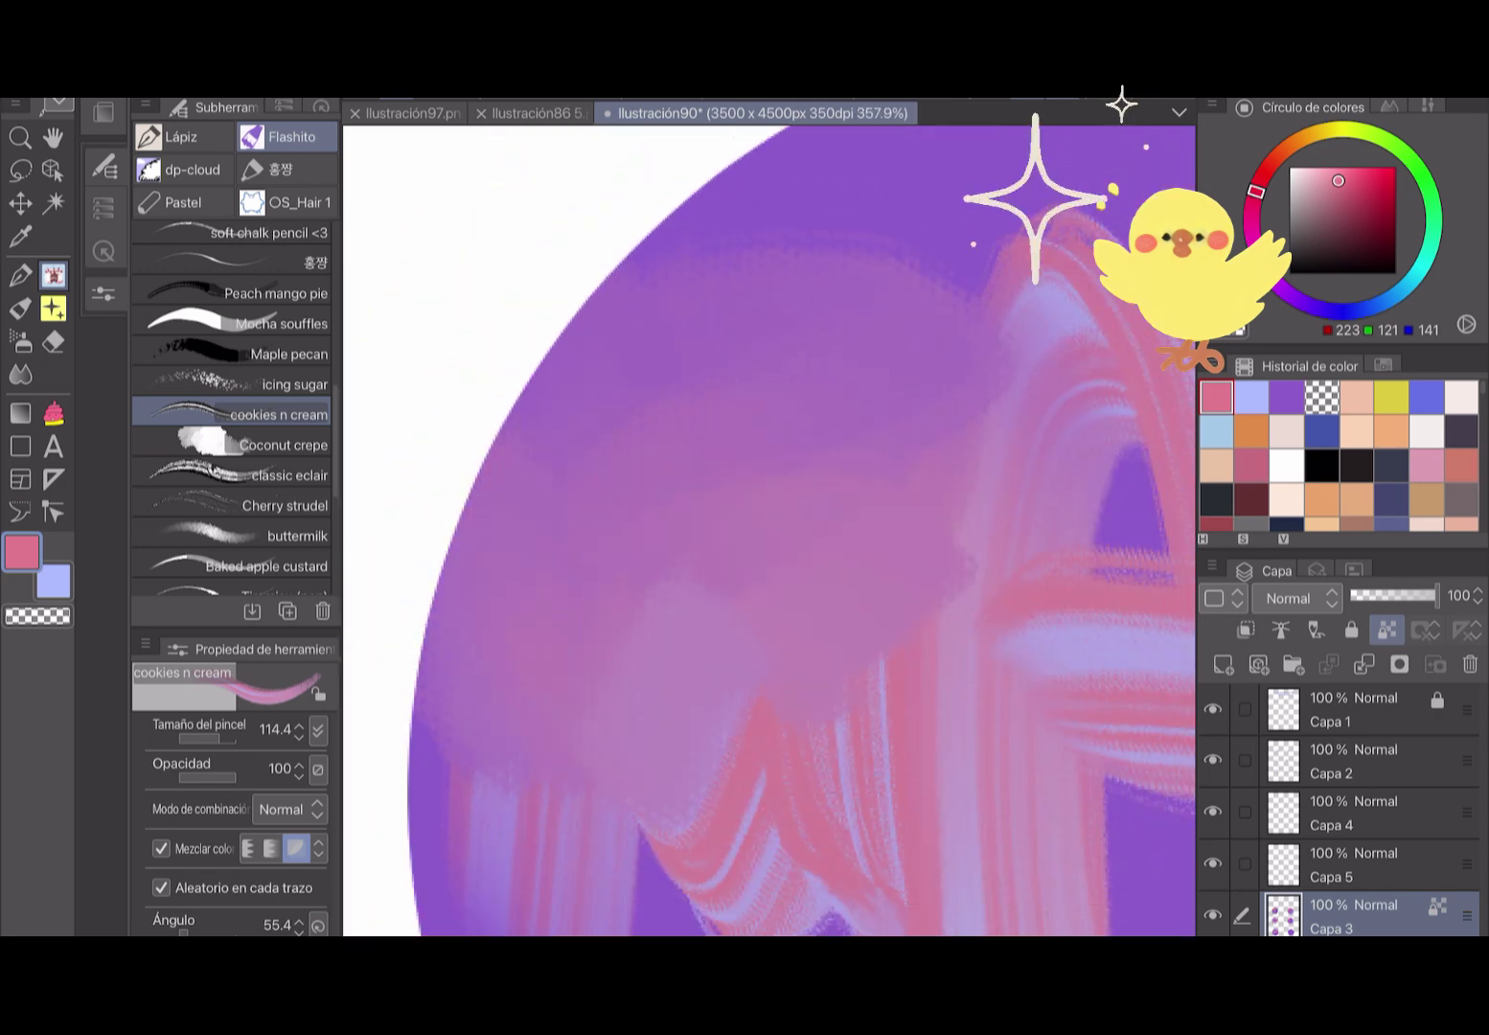
pyautogui.moveTo(422, 651); pyautogui.dragTo(498, 901)
pyautogui.moveTo(598, 900); pyautogui.dragTo(695, 829)
pyautogui.scroll(-4, 681, 702)
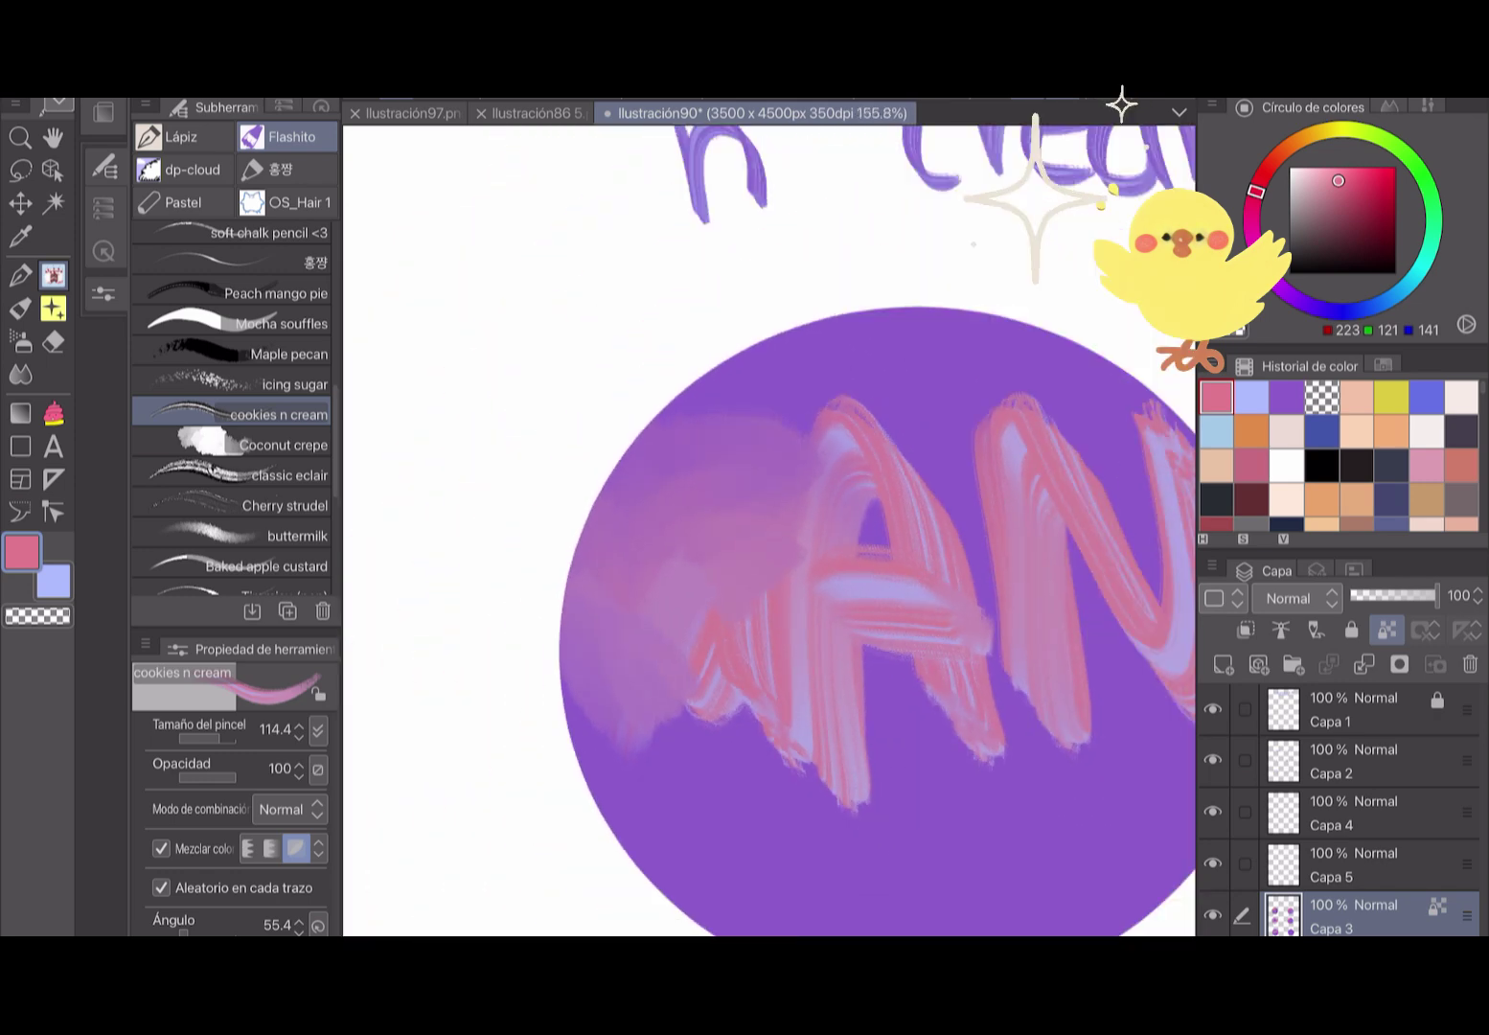
# Paint a wide streaked pink and light blue band below the letters and blend it into the purple.
pyautogui.scroll(1, 737, 575)
pyautogui.moveTo(565, 804); pyautogui.dragTo(968, 772)
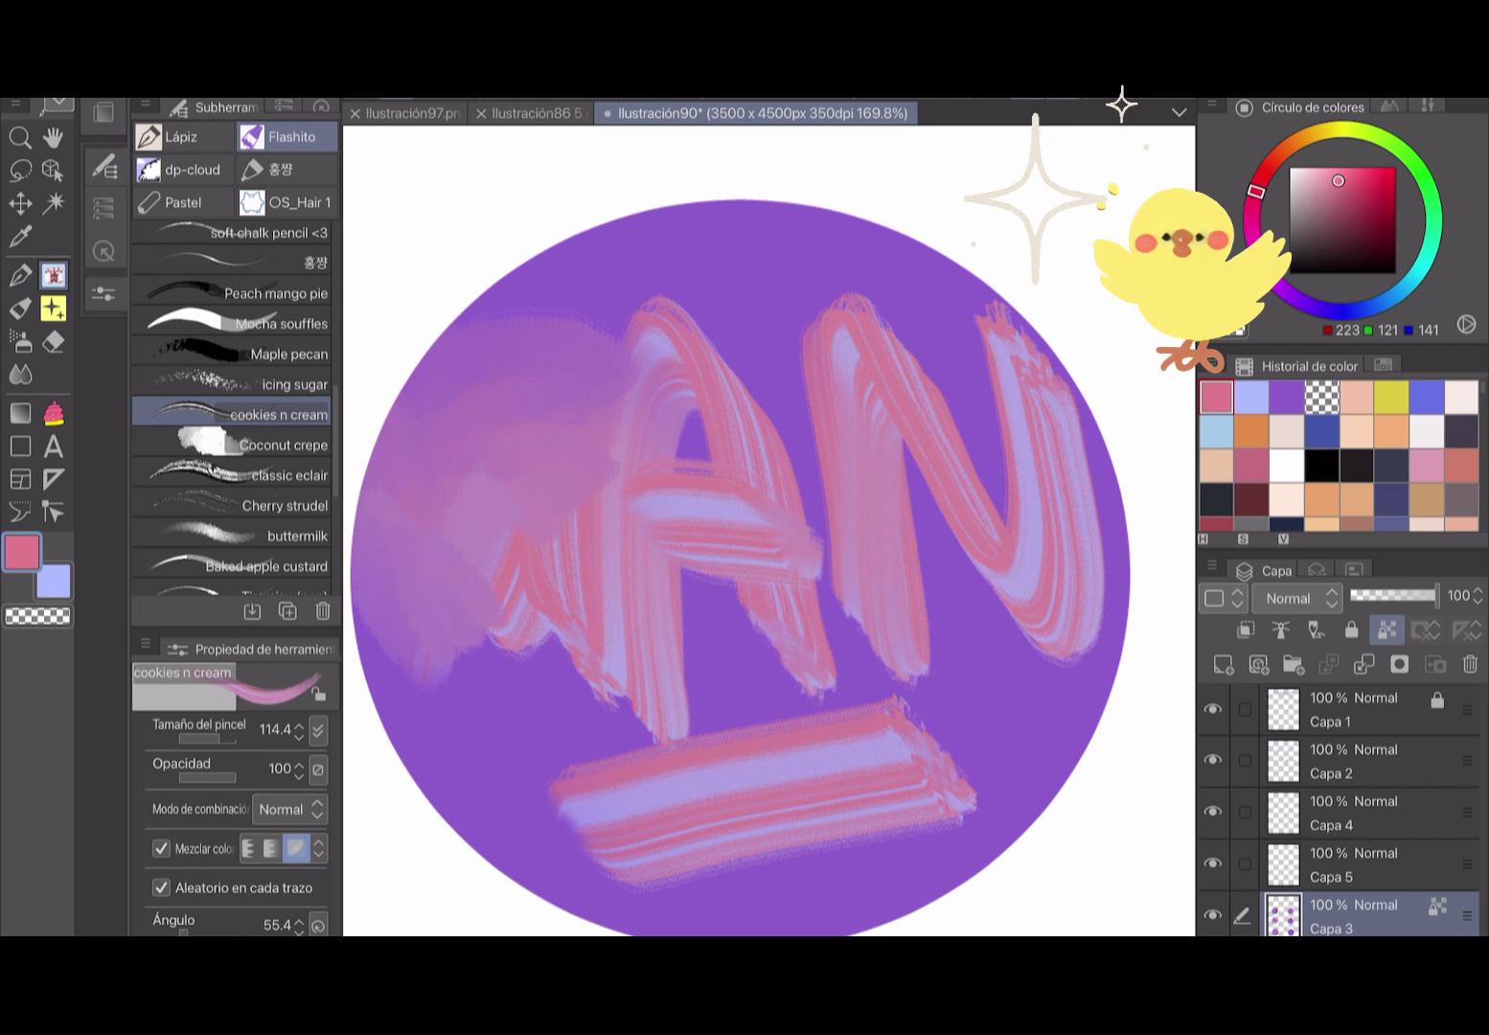
pyautogui.moveTo(556, 767)
pyautogui.mouseDown()
pyautogui.moveTo(661, 891)
pyautogui.moveTo(661, 737)
pyautogui.moveTo(968, 699)
pyautogui.moveTo(690, 891)
pyautogui.mouseUp()
pyautogui.moveTo(785, 862); pyautogui.dragTo(986, 890)
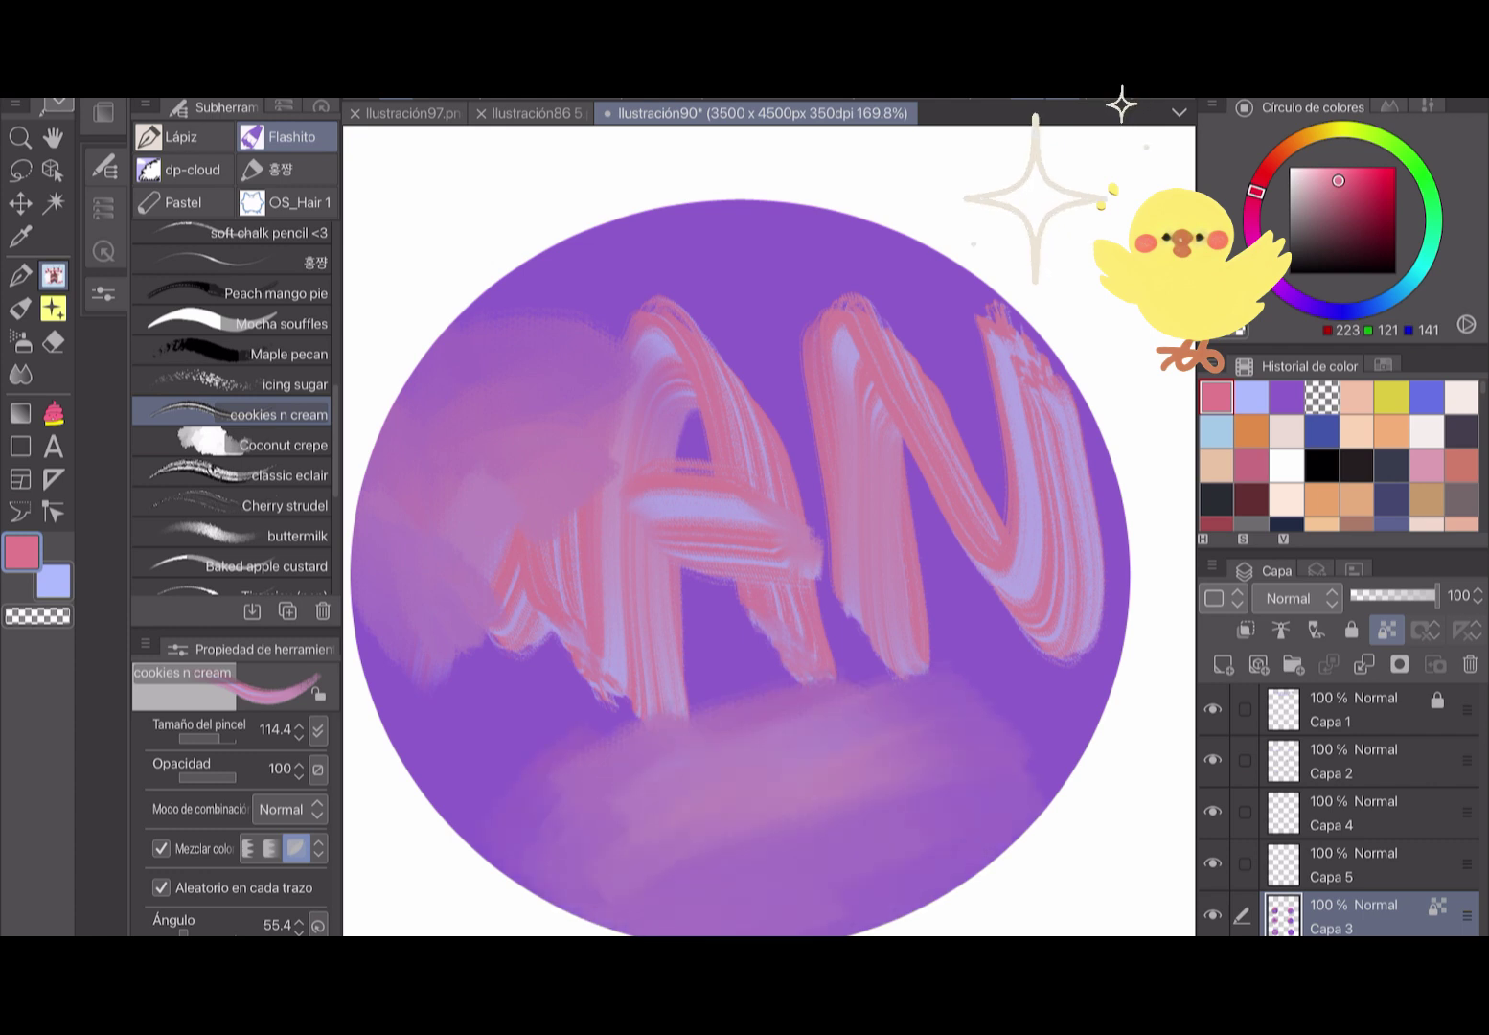
# Blend the remains of the M and the legs of the A into the purple above the lower band.
pyautogui.moveTo(738, 728); pyautogui.dragTo(546, 690)
pyautogui.moveTo(479, 785)
pyautogui.mouseDown()
pyautogui.moveTo(670, 594)
pyautogui.moveTo(460, 661)
pyautogui.mouseUp()
pyautogui.moveTo(584, 479); pyautogui.dragTo(479, 680)
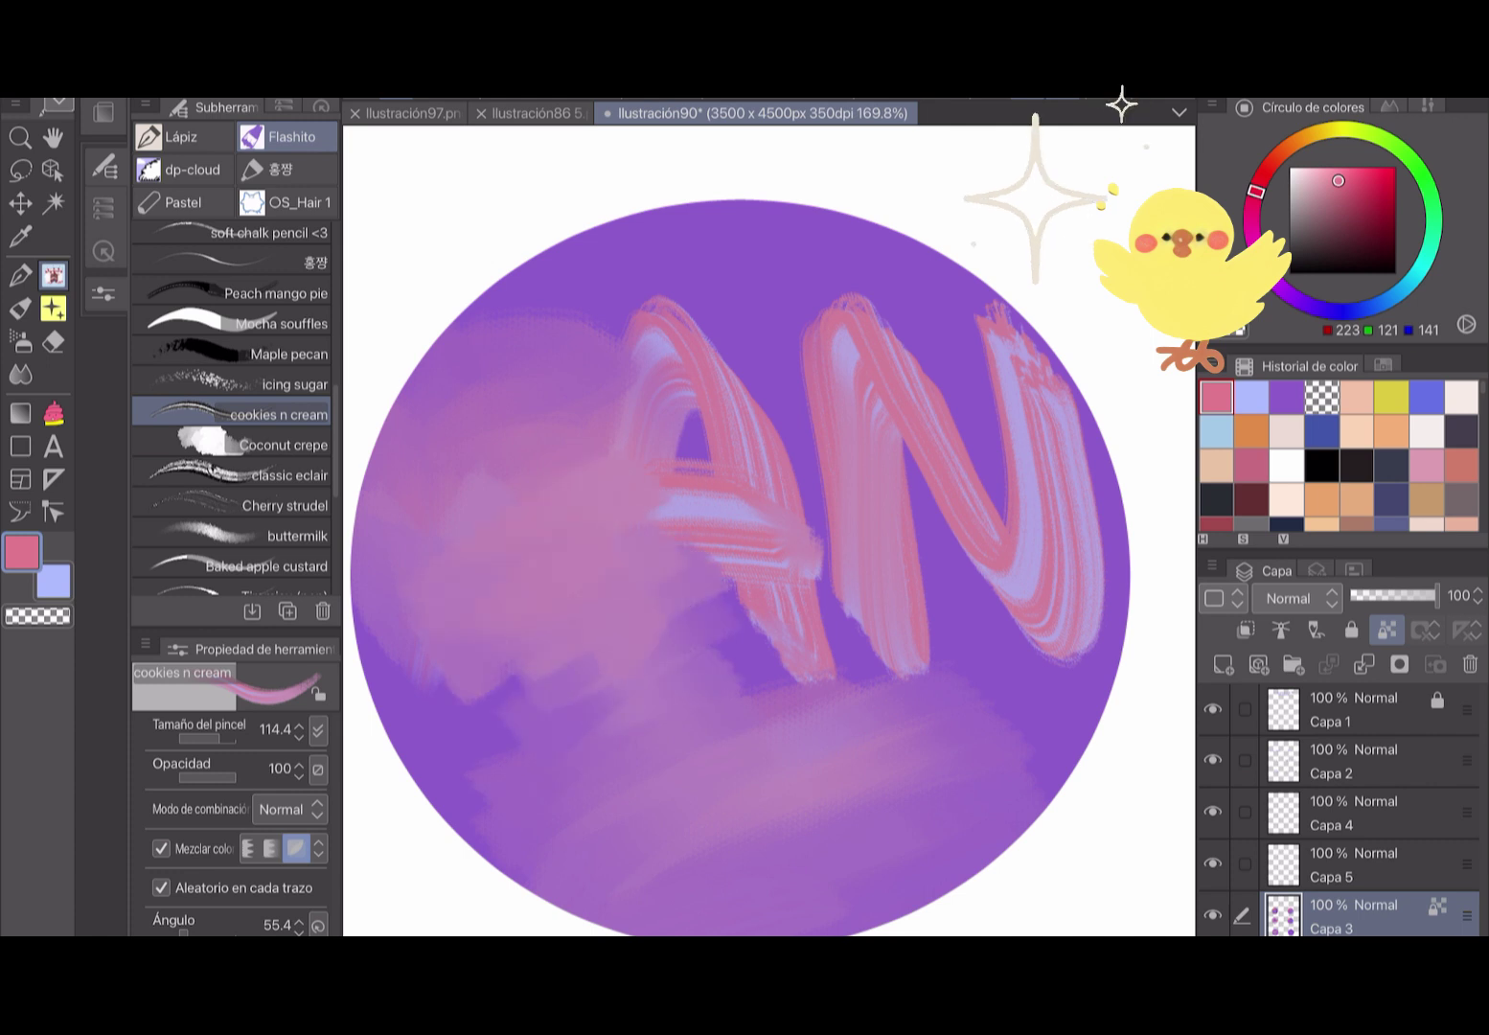
pyautogui.moveTo(709, 574); pyautogui.dragTo(805, 675)
pyautogui.scroll(-5, 766, 527)
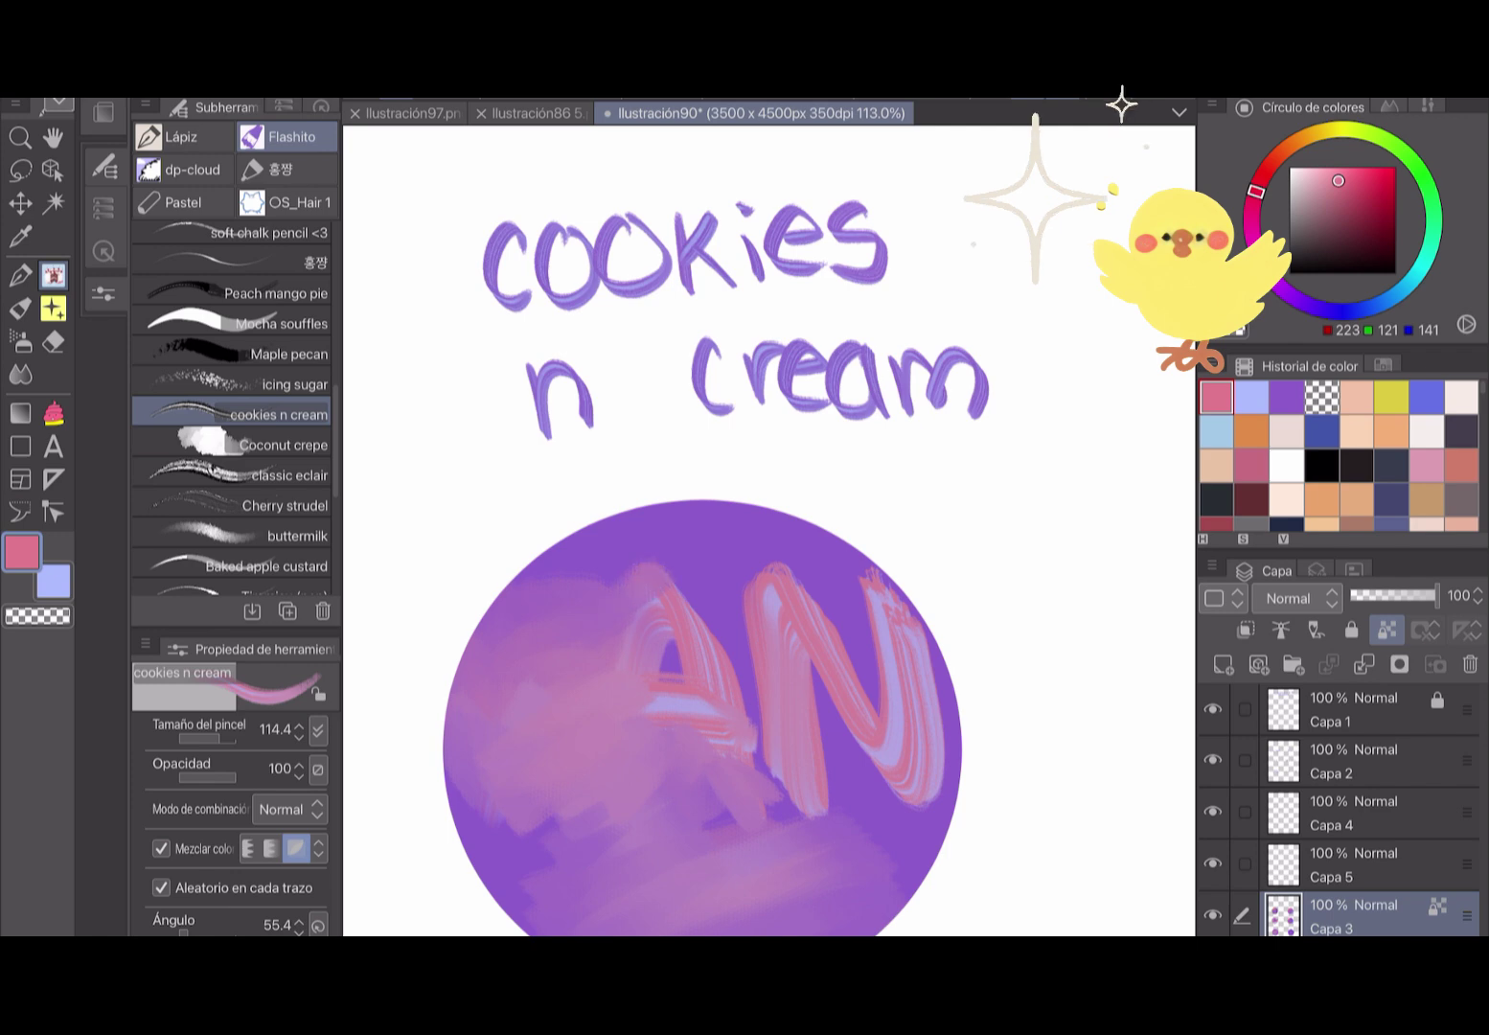
pyautogui.moveTo(709, 613)
pyautogui.mouseDown()
pyautogui.moveTo(708, 689)
pyautogui.moveTo(738, 785)
pyautogui.moveTo(824, 795)
pyautogui.mouseUp()
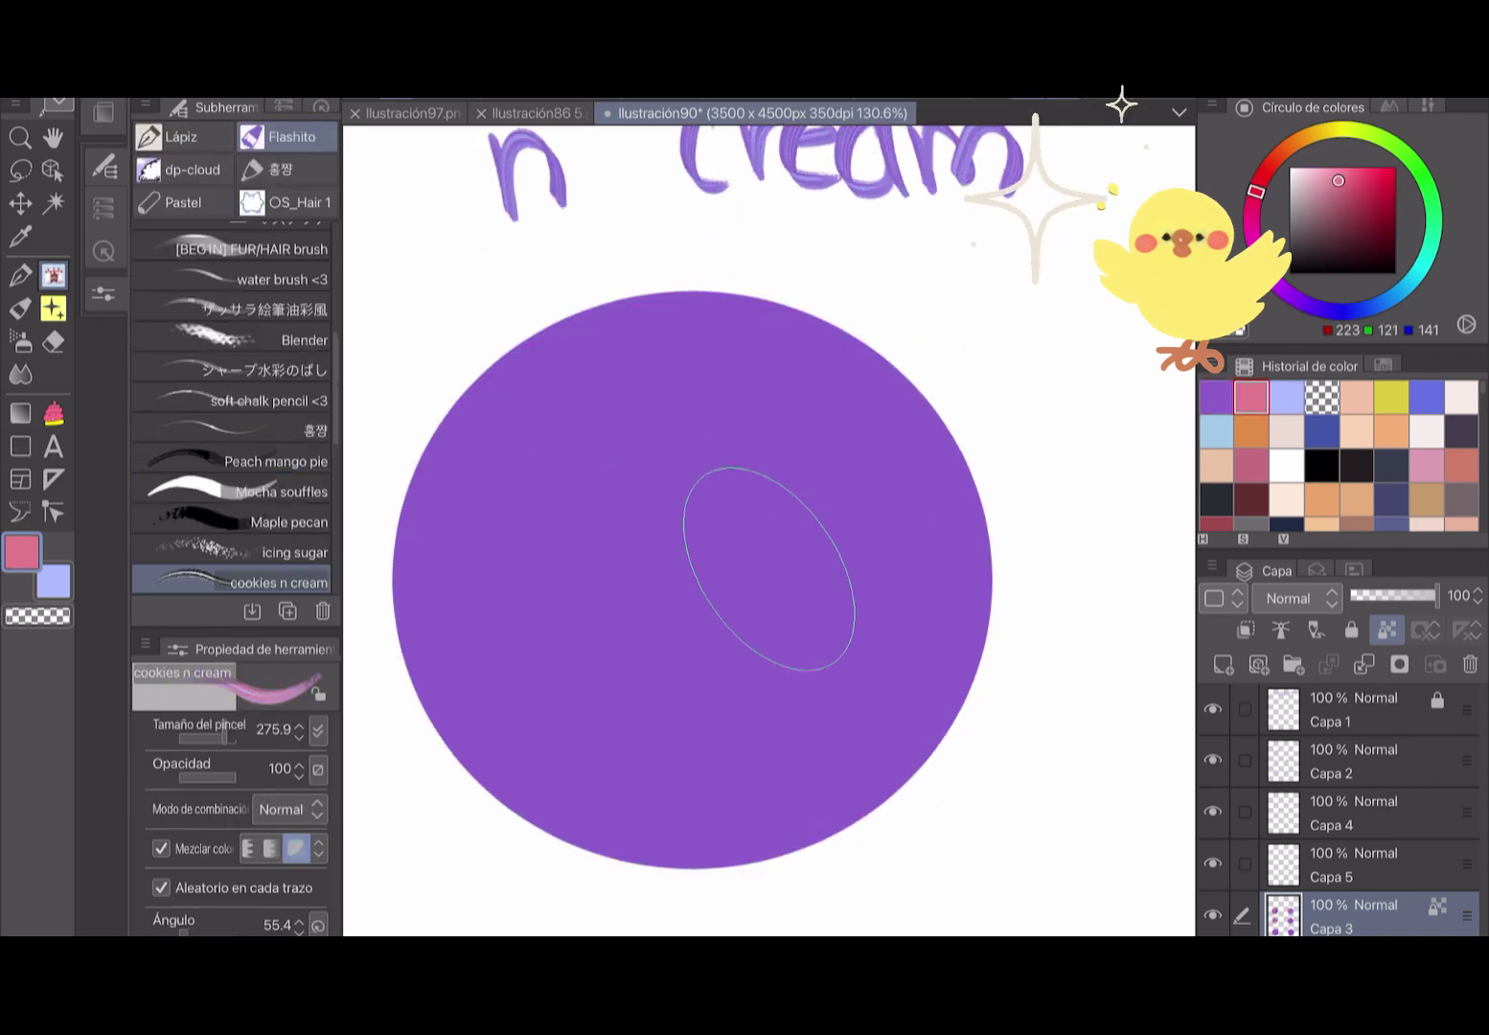
# Paint a broad pink (223, 121, 141) crescent along the circle's upper left and an orange (223, 139, 72) patch on its edge.
pyautogui.moveTo(715, 335); pyautogui.dragTo(440, 728)
pyautogui.moveTo(498, 383)
pyautogui.mouseDown()
pyautogui.moveTo(450, 431)
pyautogui.moveTo(431, 767)
pyautogui.mouseUp()
pyautogui.moveTo(556, 335); pyautogui.dragTo(422, 498)
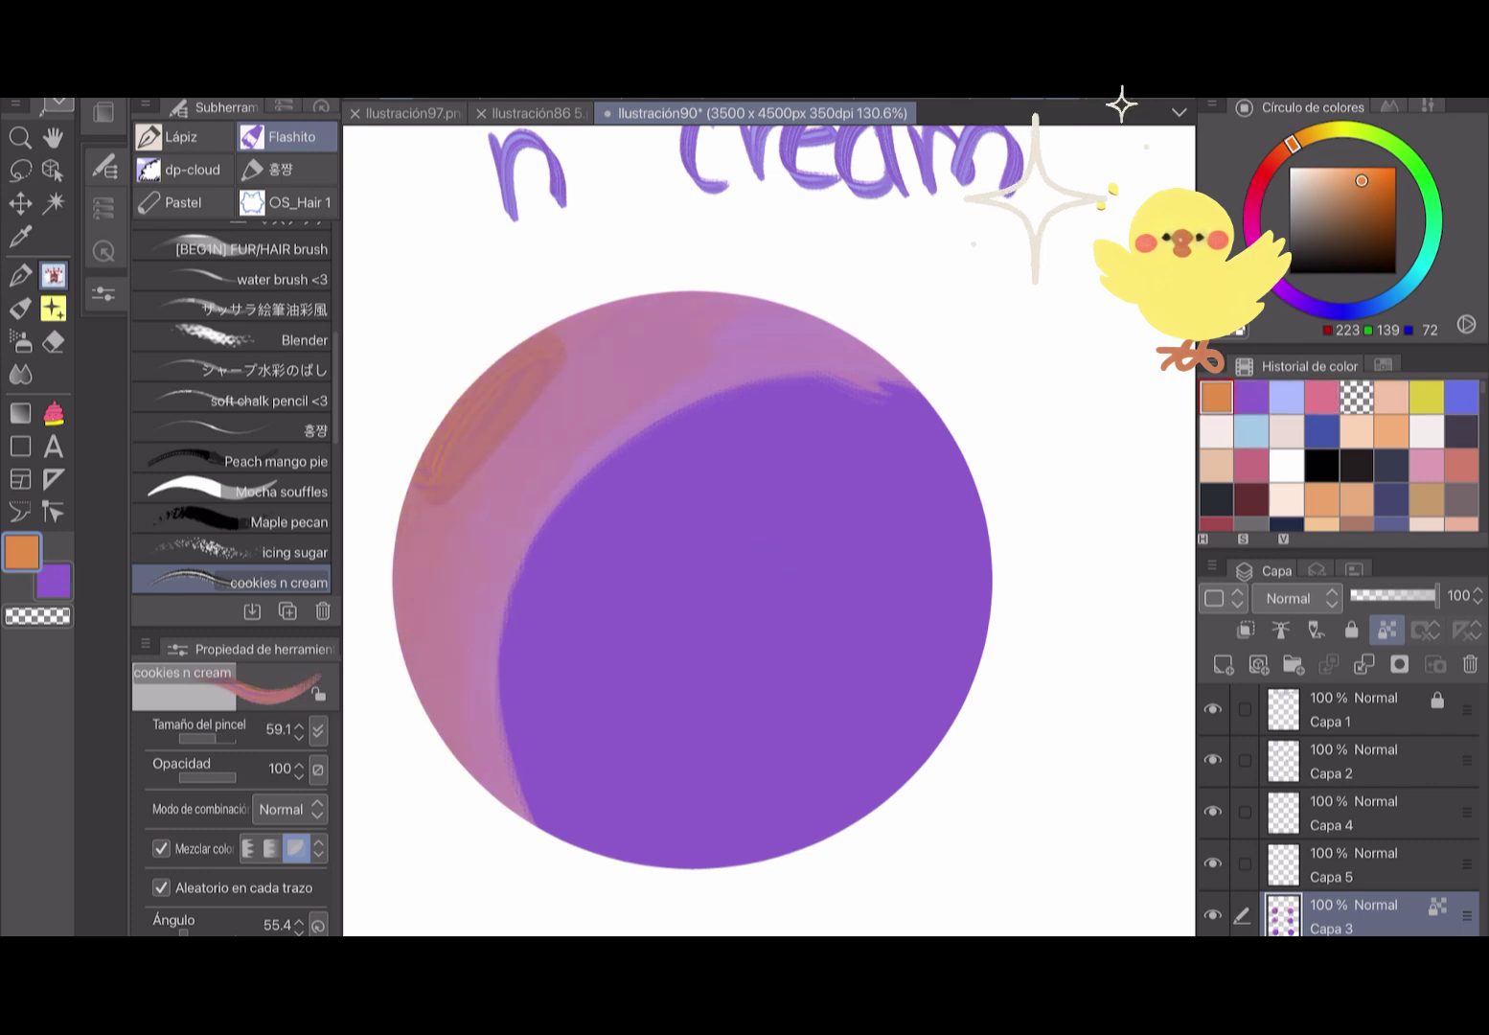
# Blend the orange (223, 139, 72) through the upper-left crescent and extend its inner band over the purple at brush size 114.4.
pyautogui.moveTo(536, 374); pyautogui.dragTo(431, 507)
pyautogui.moveTo(757, 369); pyautogui.dragTo(565, 833)
pyautogui.moveTo(829, 388); pyautogui.dragTo(546, 843)
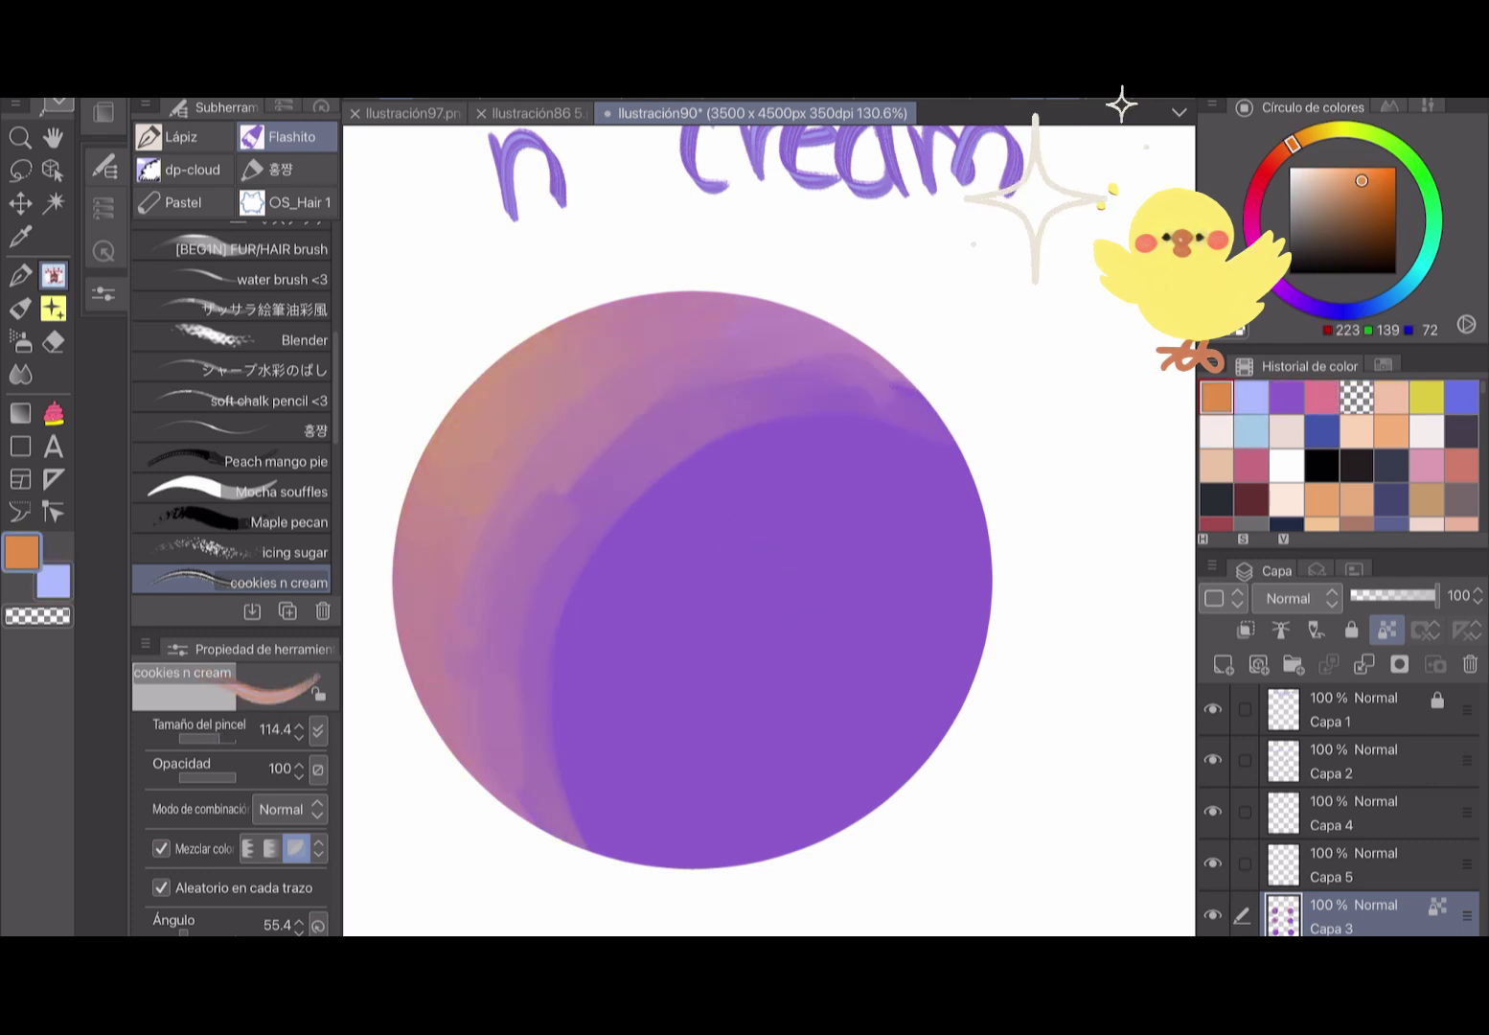
pyautogui.moveTo(422, 569); pyautogui.dragTo(402, 700)
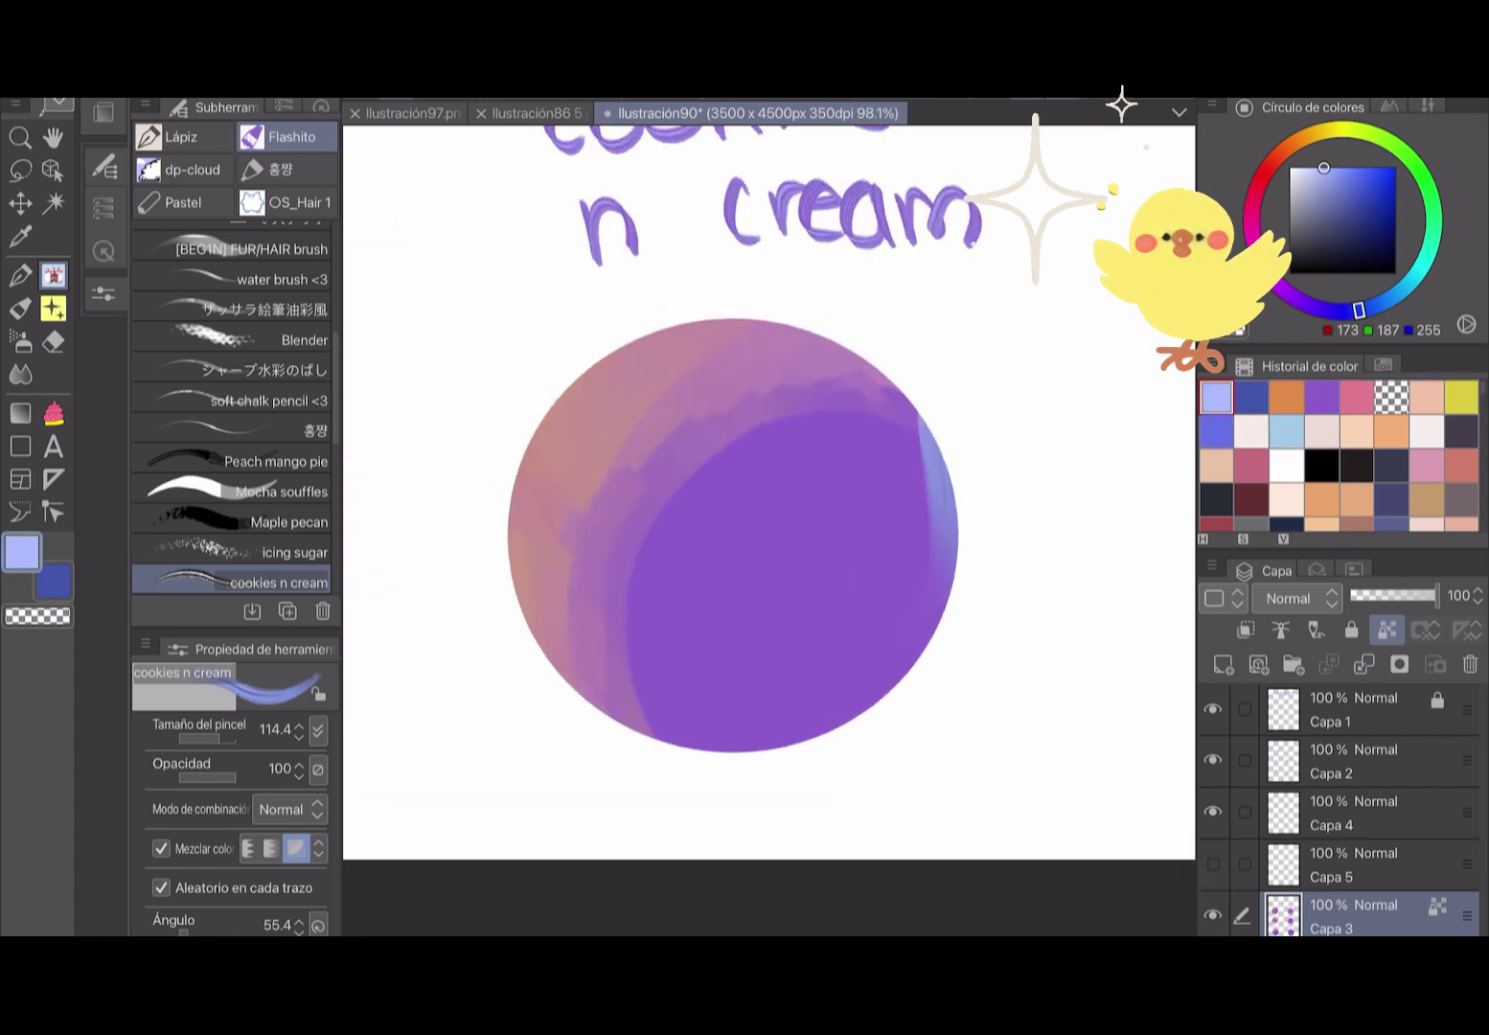
# Paint a light blue (173, 187, 255) rim around the circle's right, bottom and left edges.
pyautogui.moveTo(866, 374)
pyautogui.mouseDown()
pyautogui.moveTo(795, 747)
pyautogui.moveTo(637, 709)
pyautogui.mouseUp()
pyautogui.moveTo(747, 709); pyautogui.dragTo(585, 633)
pyautogui.moveTo(574, 383); pyautogui.dragTo(522, 517)
# Blend pink (223, 121, 141) over the circle's upper-left orange area and along the upper-right edge of the purple core.
pyautogui.click(1287, 396)
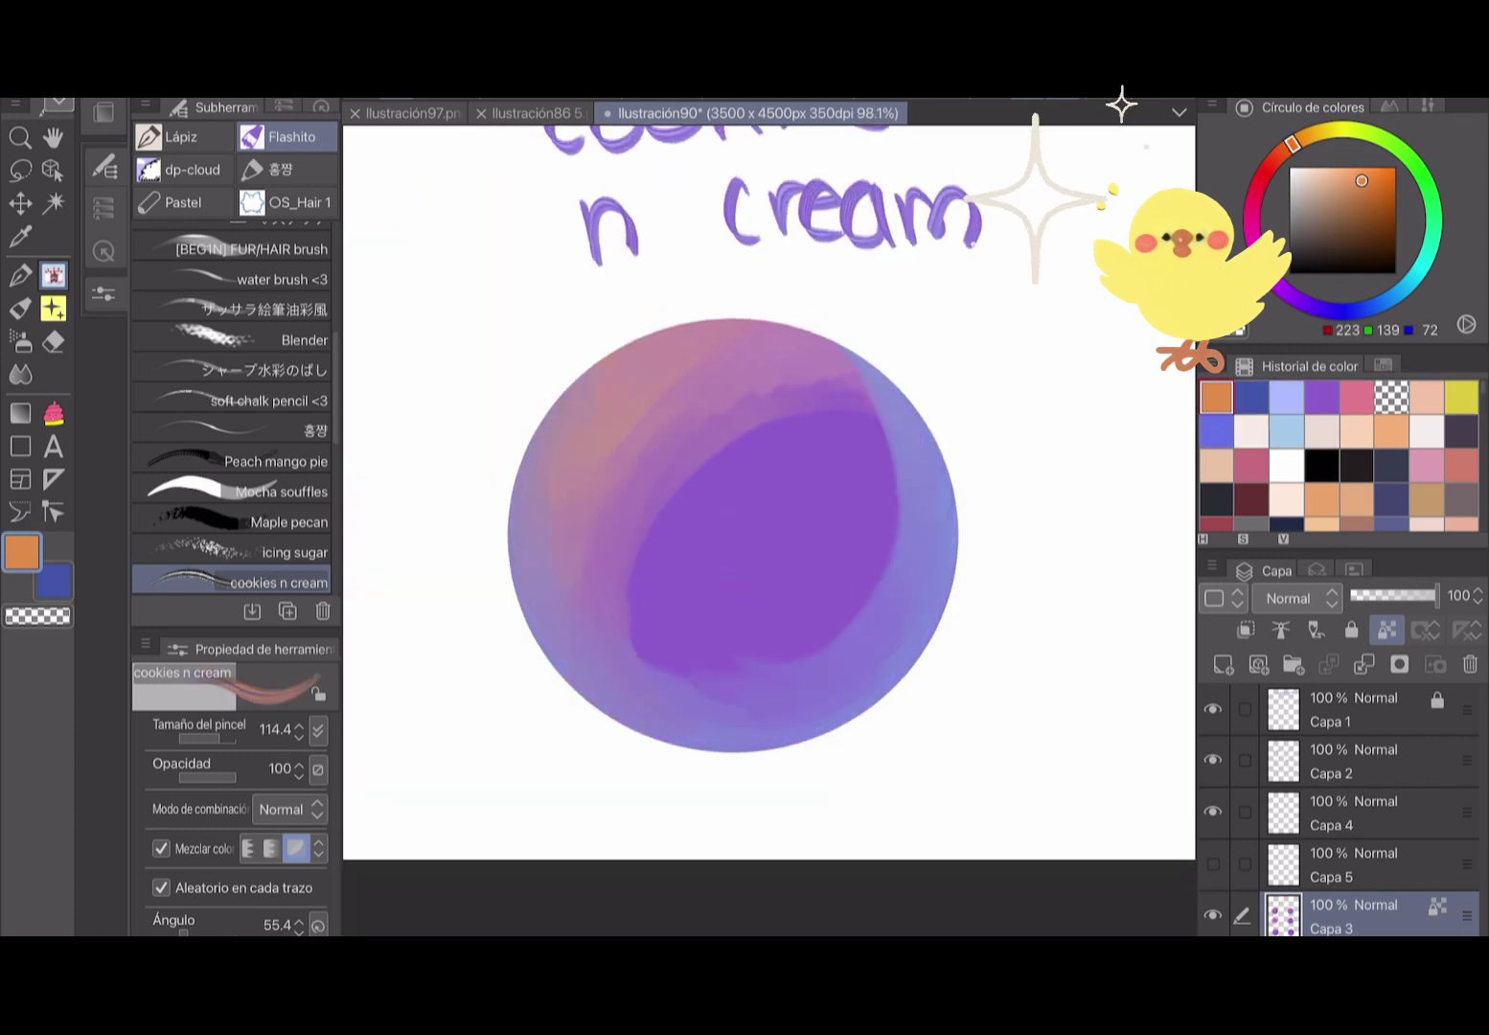
pyautogui.click(1355, 396)
pyautogui.moveTo(661, 336); pyautogui.dragTo(570, 431)
pyautogui.moveTo(756, 402); pyautogui.dragTo(886, 469)
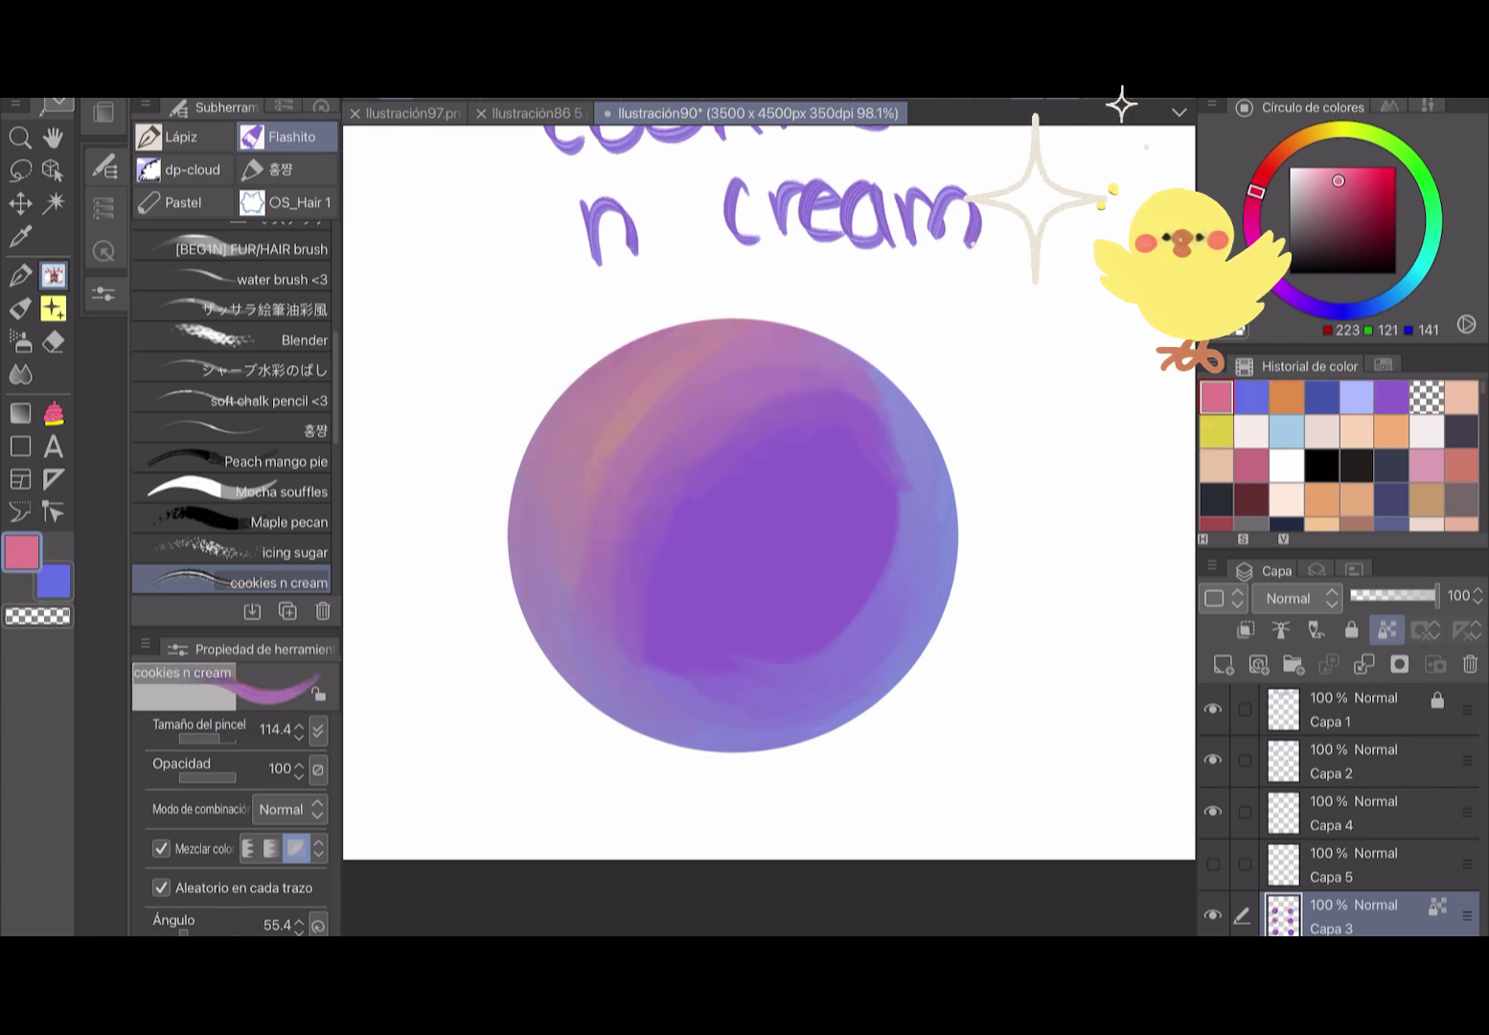
pyautogui.moveTo(828, 417); pyautogui.dragTo(862, 402)
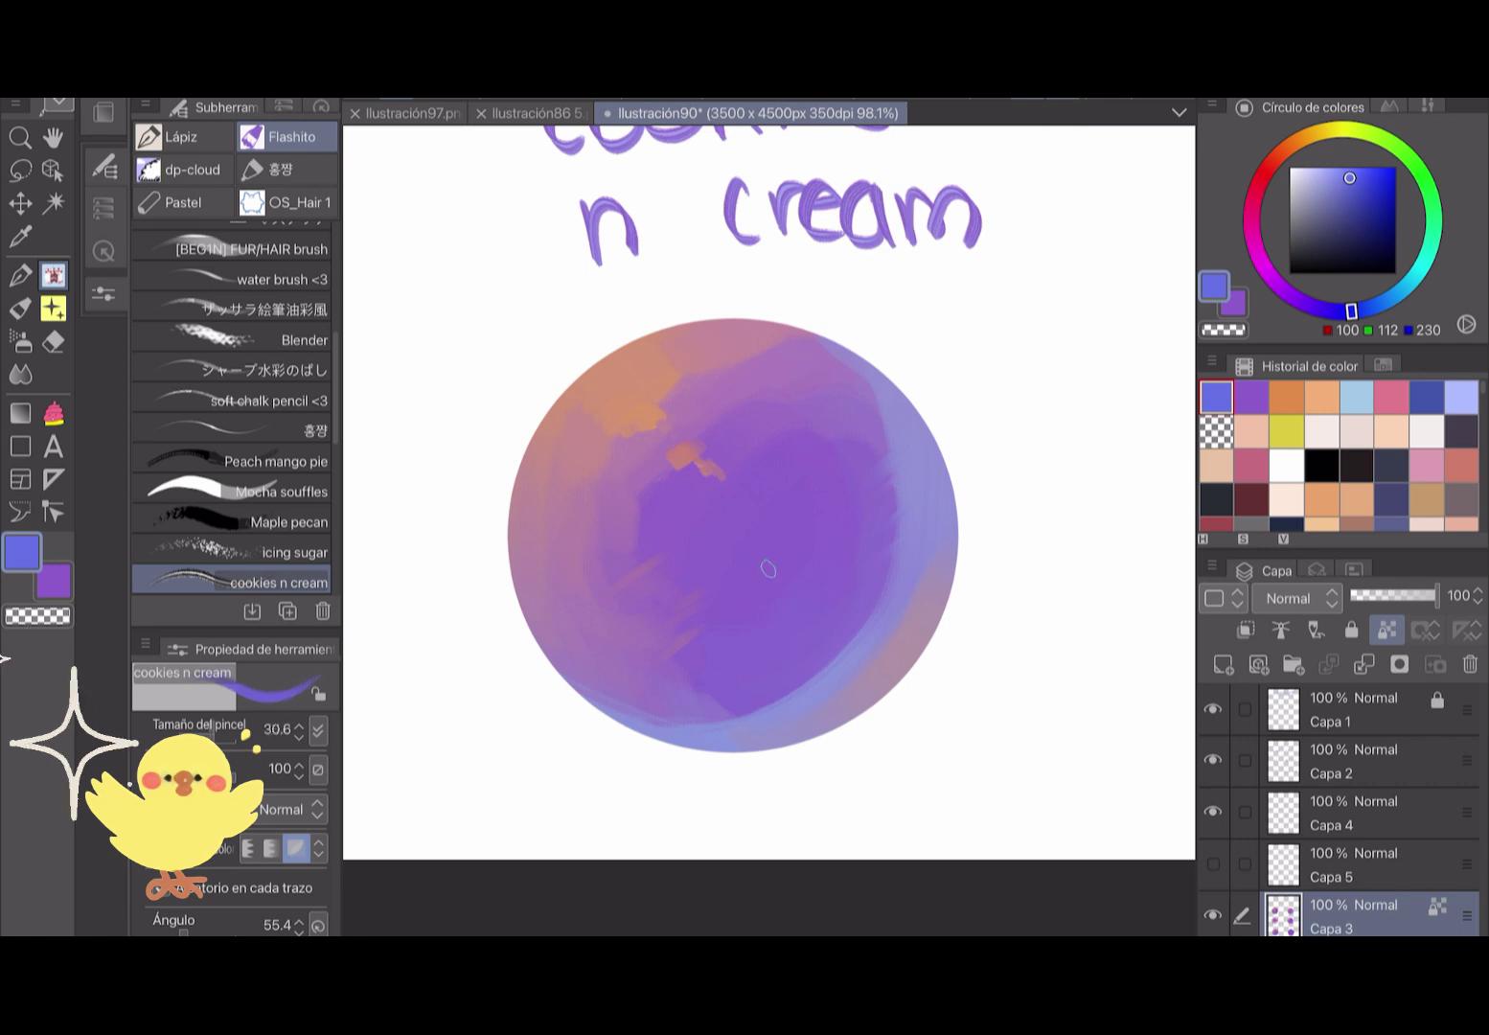
# Blend blue (100, 112, 230) into the cookies n cream circle's lower-left and upper-right edges, and pink (223, 121, 141) around its rim.
pyautogui.moveTo(617, 723); pyautogui.dragTo(752, 736)
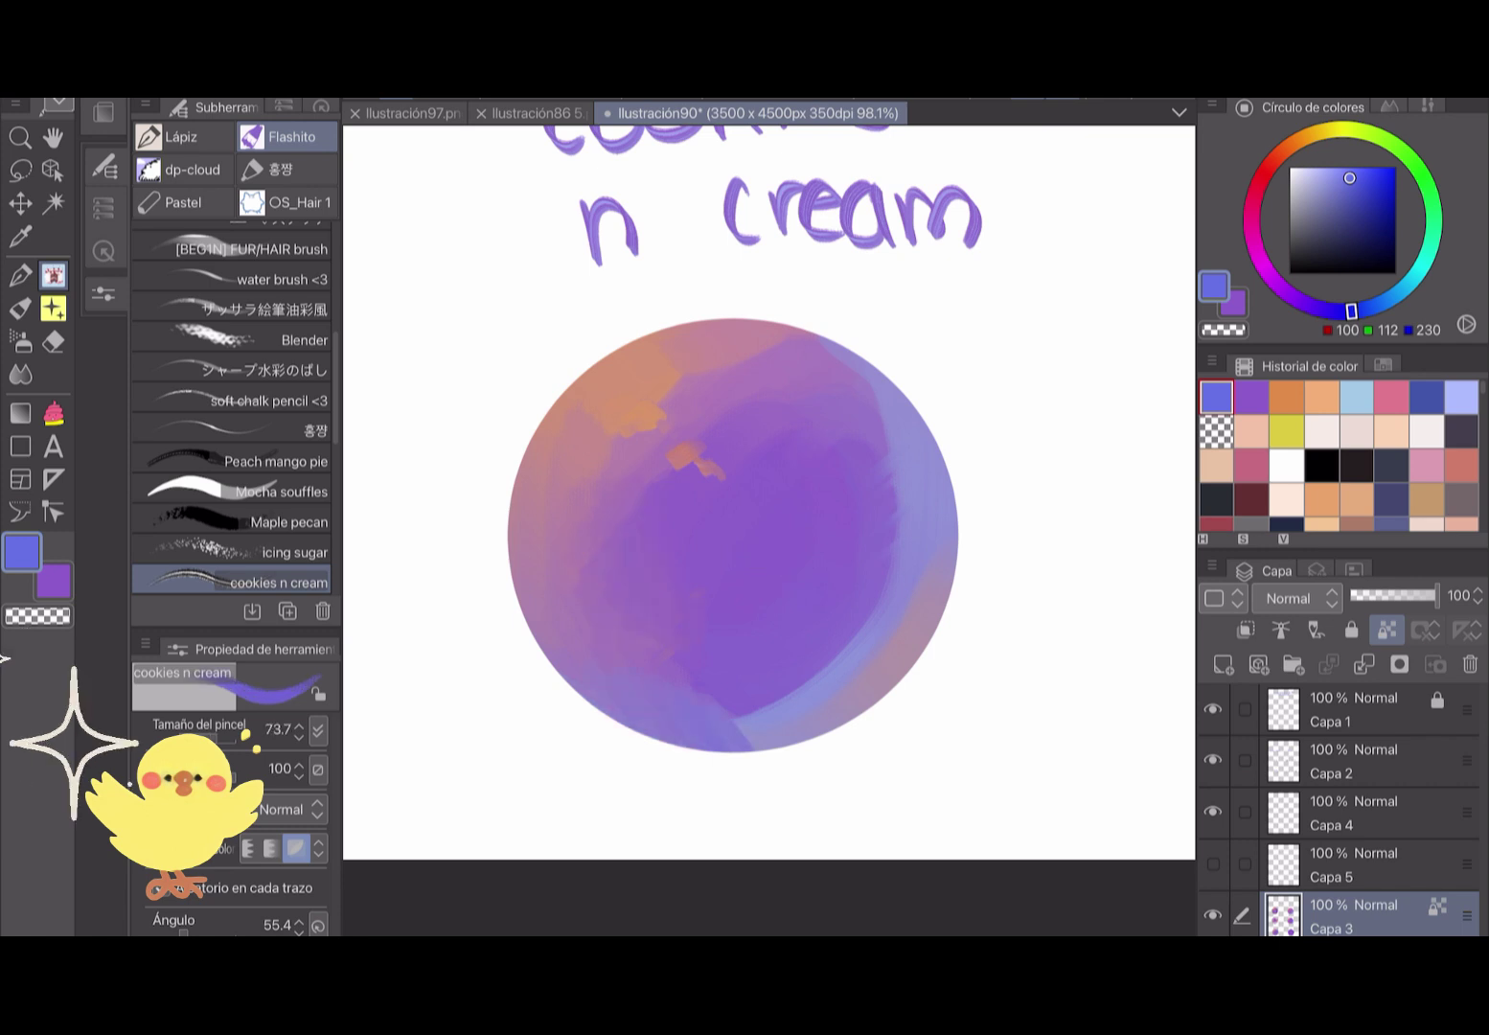
pyautogui.moveTo(876, 407)
pyautogui.mouseDown()
pyautogui.moveTo(910, 426)
pyautogui.moveTo(863, 364)
pyautogui.mouseUp()
pyautogui.scroll(-1, 766, 479)
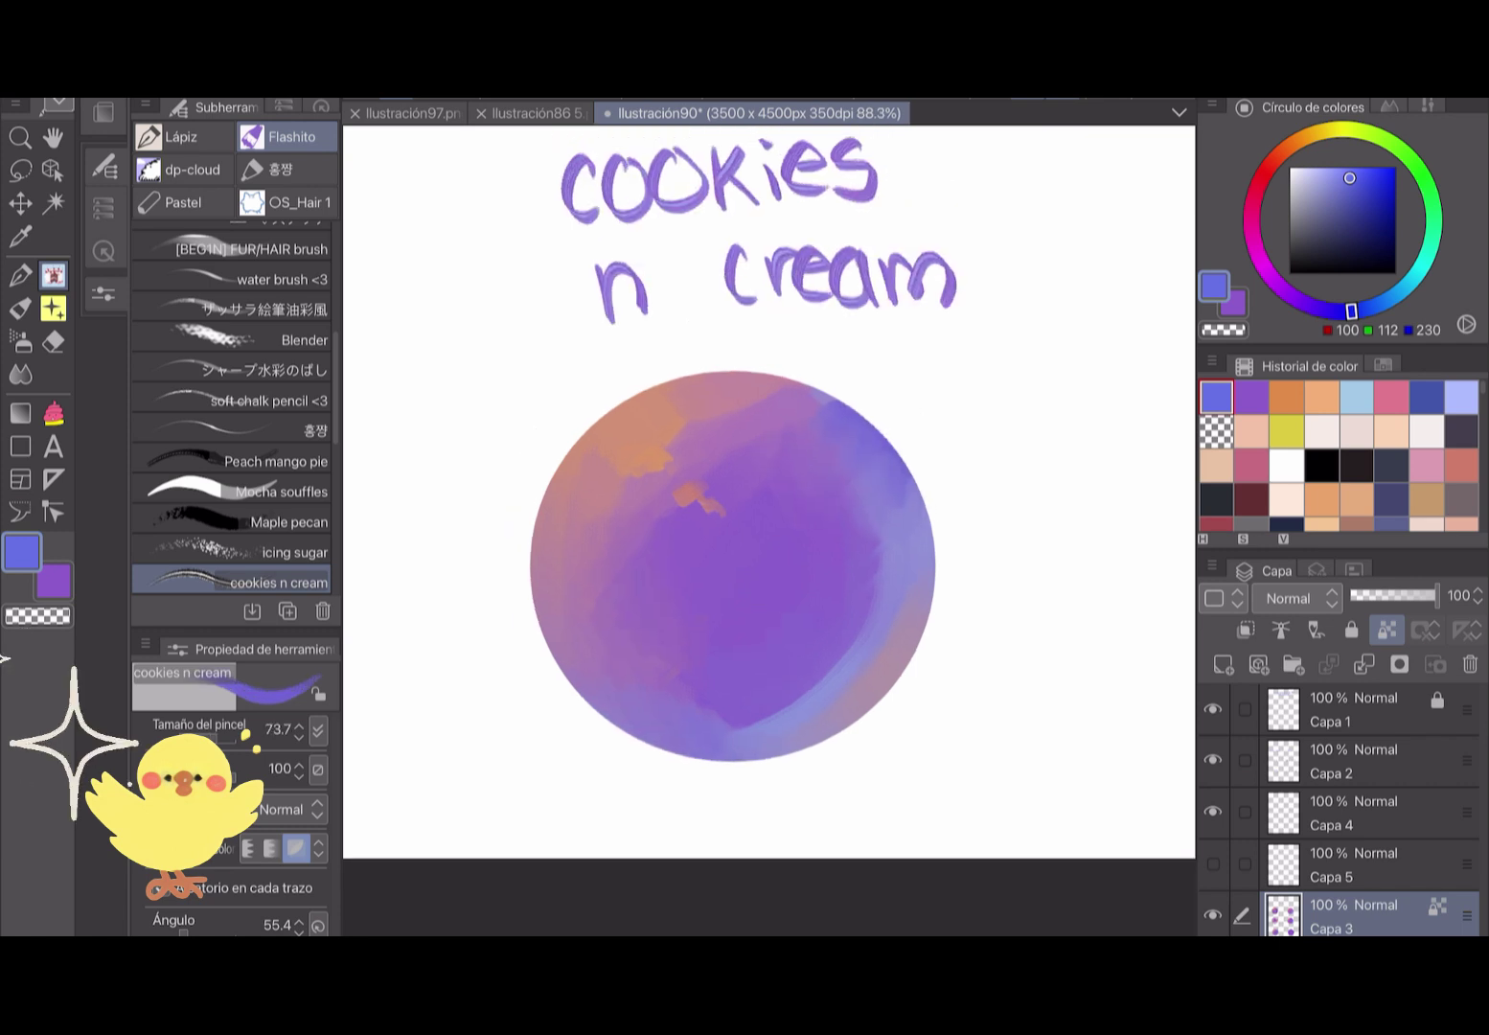
pyautogui.click(1391, 394)
pyautogui.moveTo(551, 537); pyautogui.dragTo(546, 632)
pyautogui.moveTo(915, 618); pyautogui.dragTo(862, 732)
# Paint cream (239, 227, 221) highlights on the circle's upper-left edge and small specks on its orange patches and core, finishing at brush size 15.8.
pyautogui.click(1321, 395)
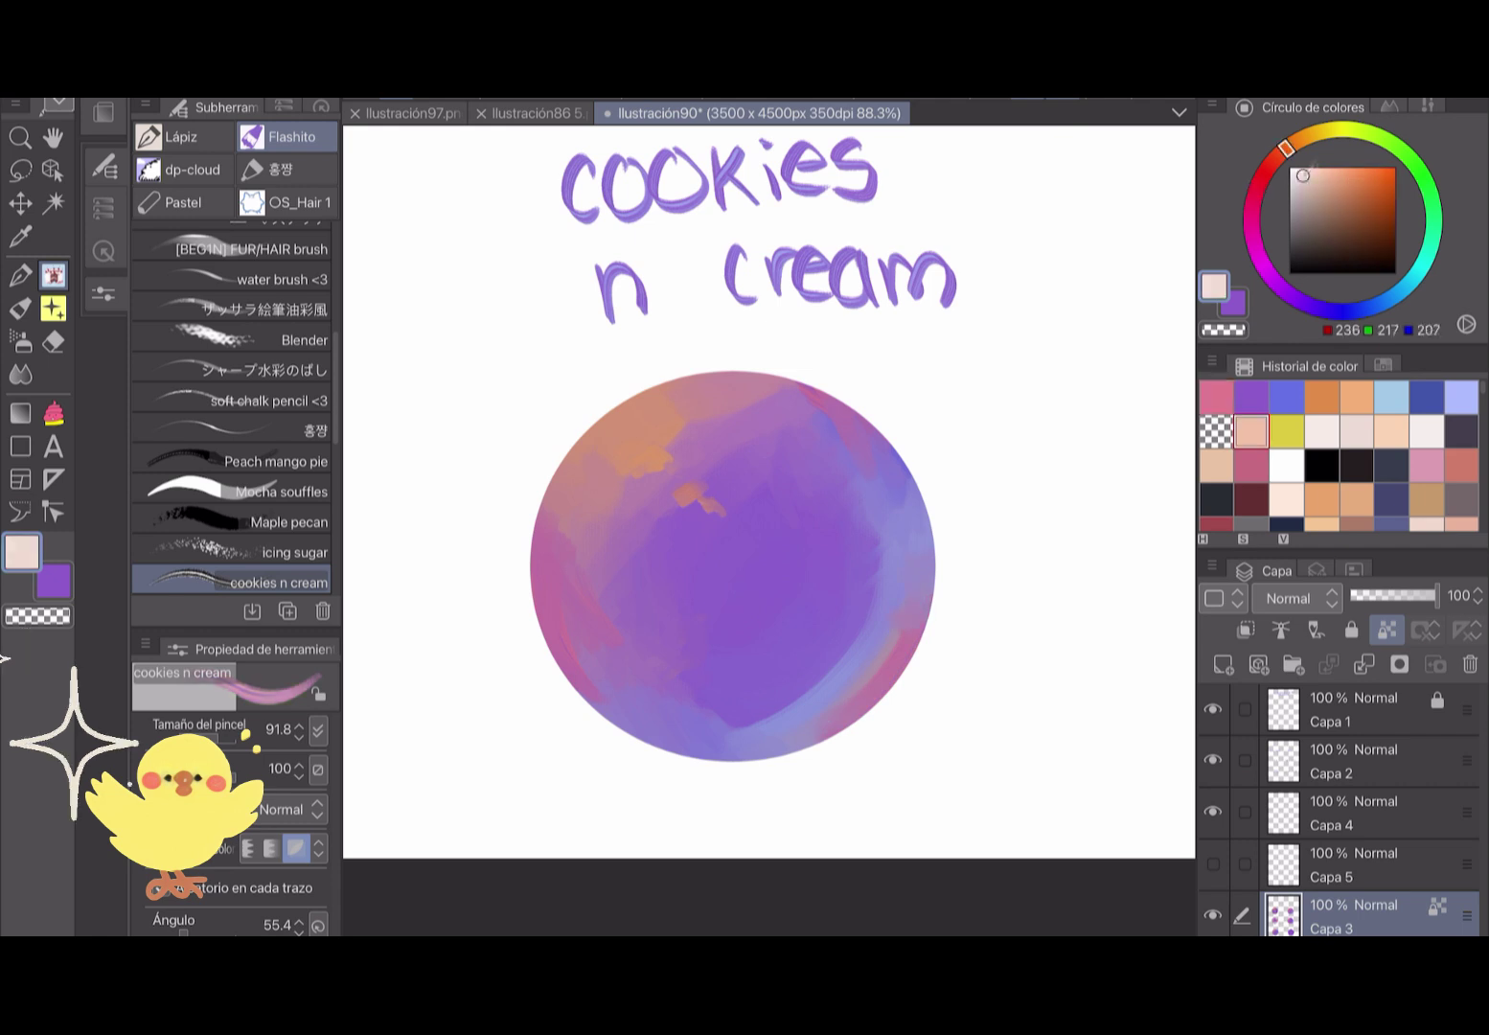
pyautogui.click(1297, 175)
pyautogui.moveTo(586, 431); pyautogui.dragTo(652, 391)
pyautogui.moveTo(639, 458); pyautogui.dragTo(685, 380)
pyautogui.moveTo(608, 633); pyautogui.dragTo(607, 699)
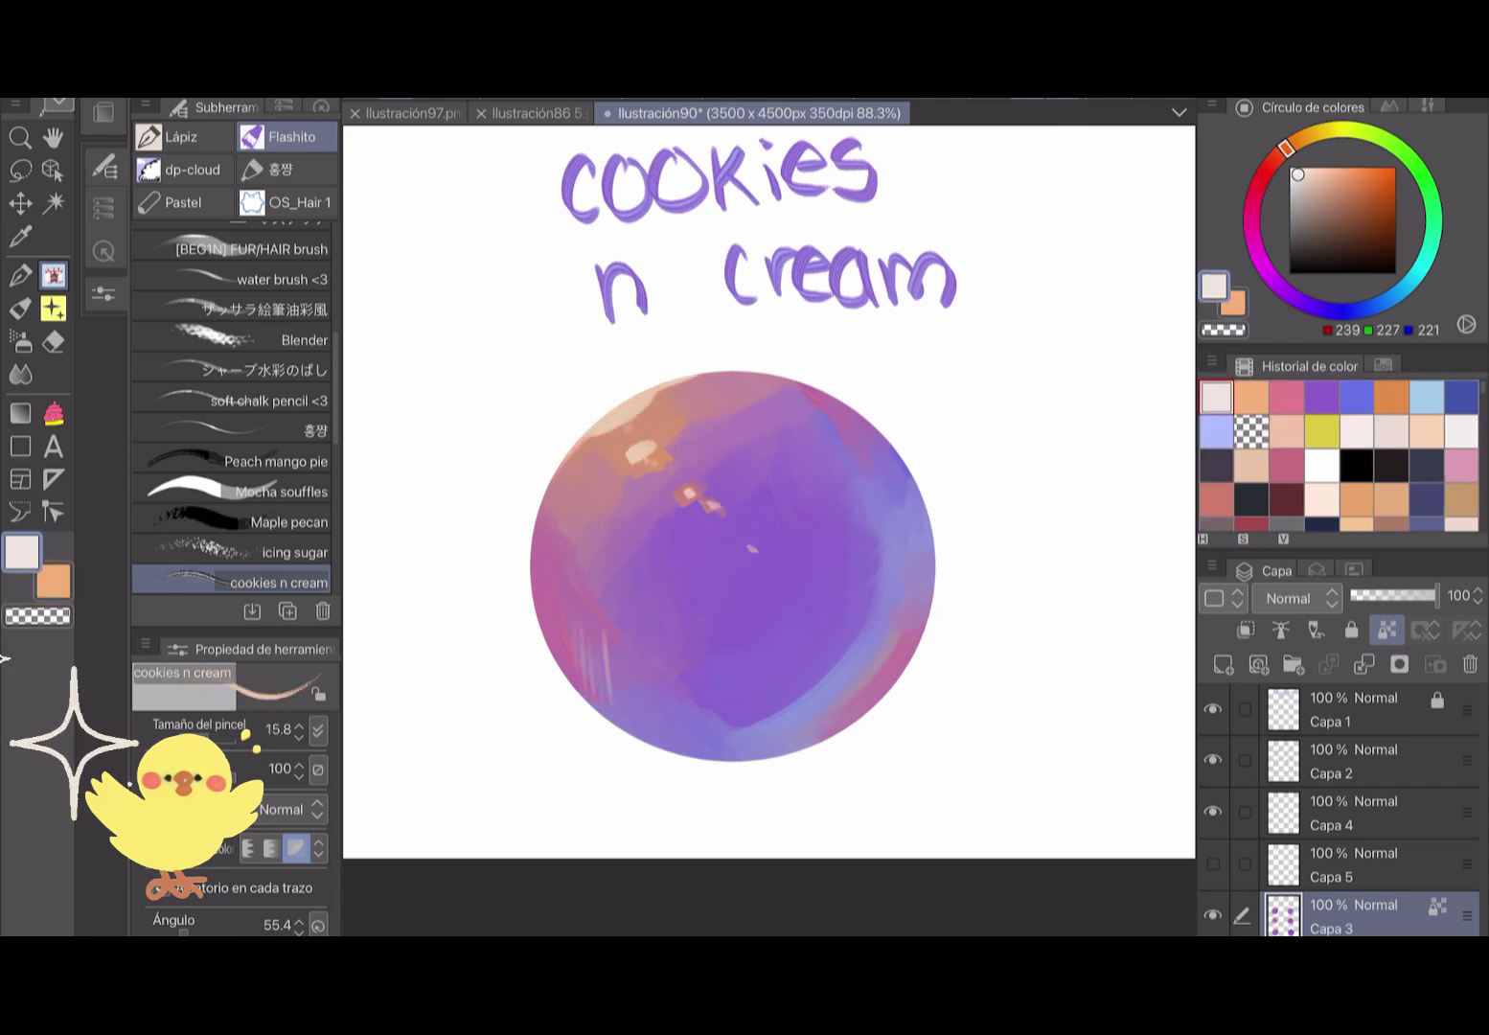
pyautogui.click(752, 548)
pyautogui.moveTo(684, 385); pyautogui.dragTo(734, 380)
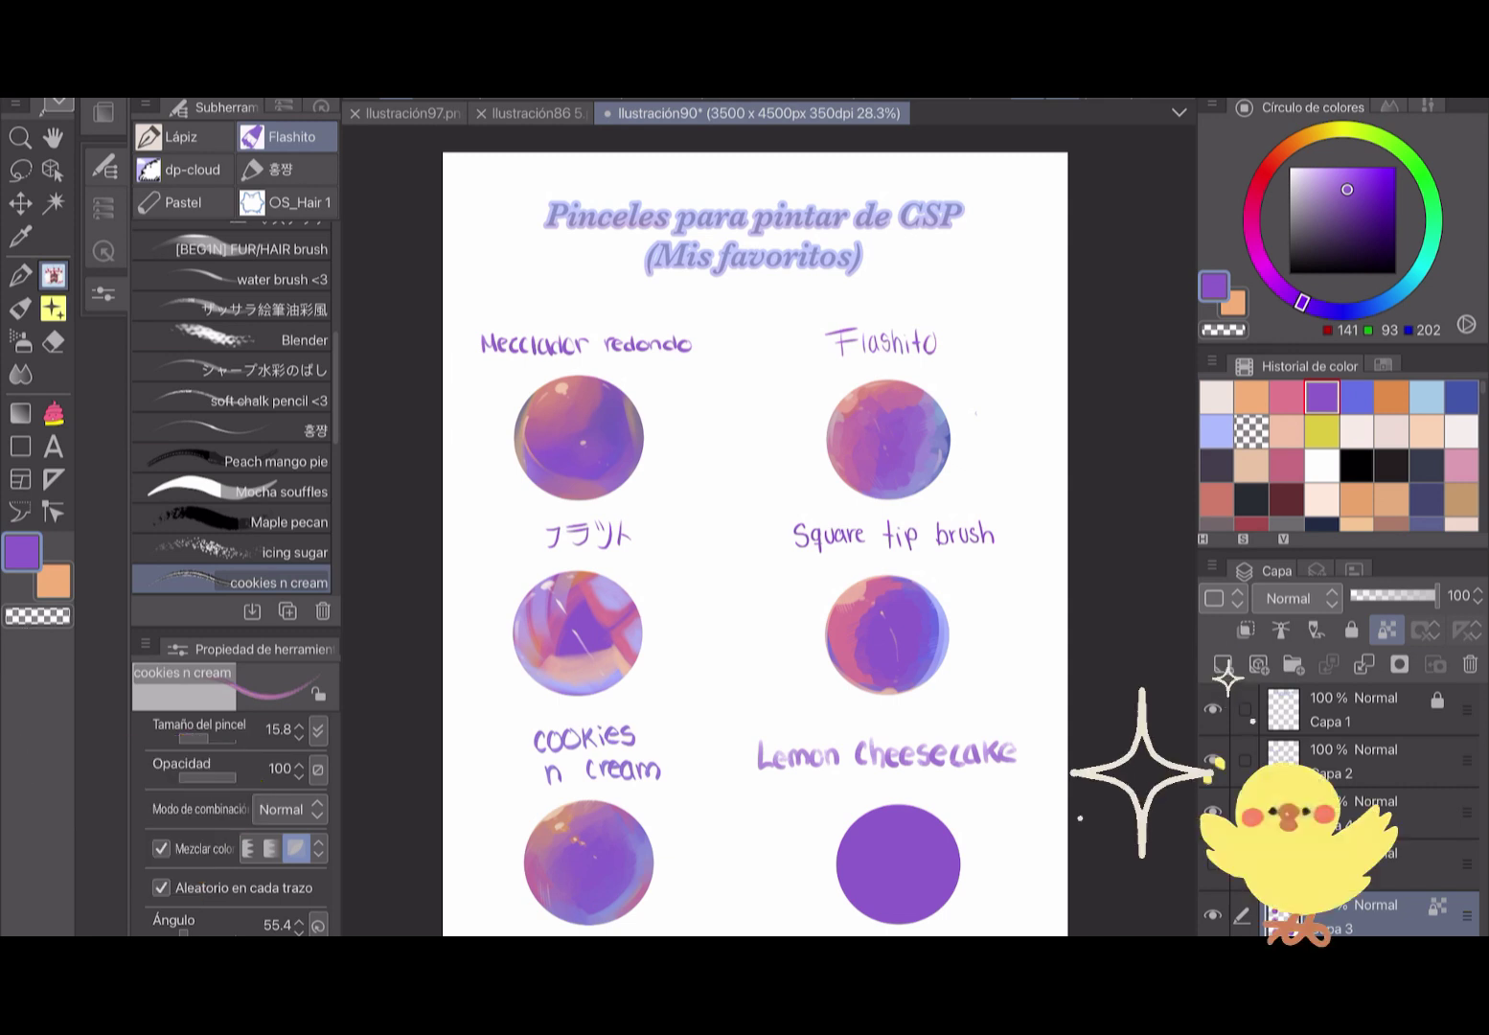
# Switch to the Lemon cheesecake brush for shading the plain purple circle under the matching label.
pyautogui.scroll(-5, 231, 408)
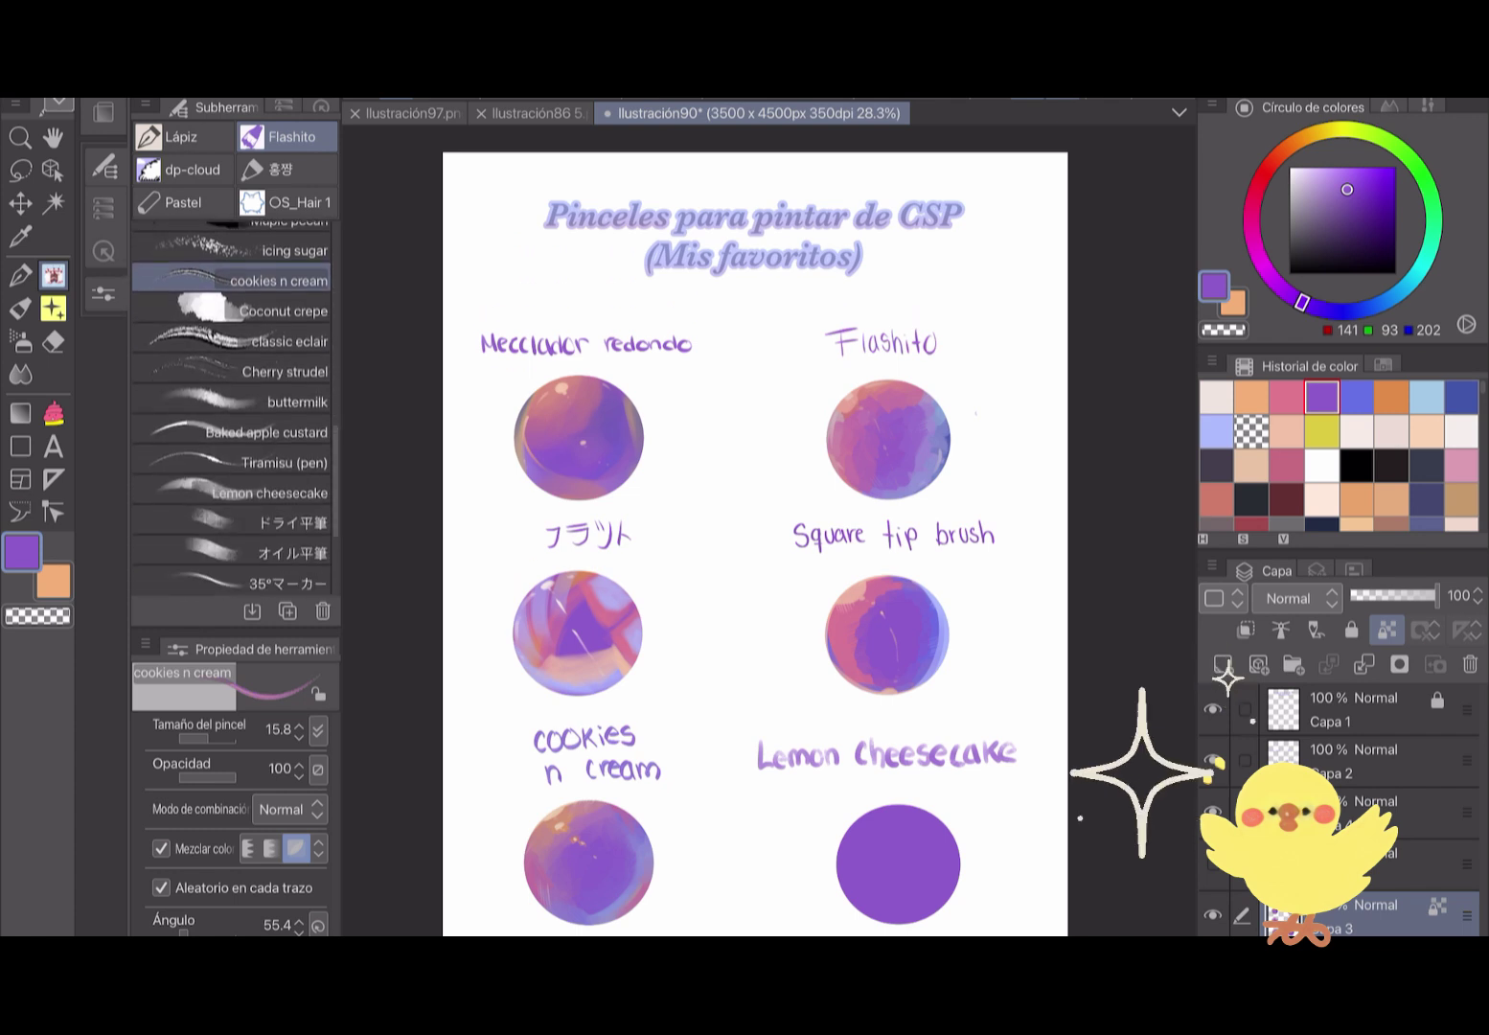
pyautogui.click(270, 492)
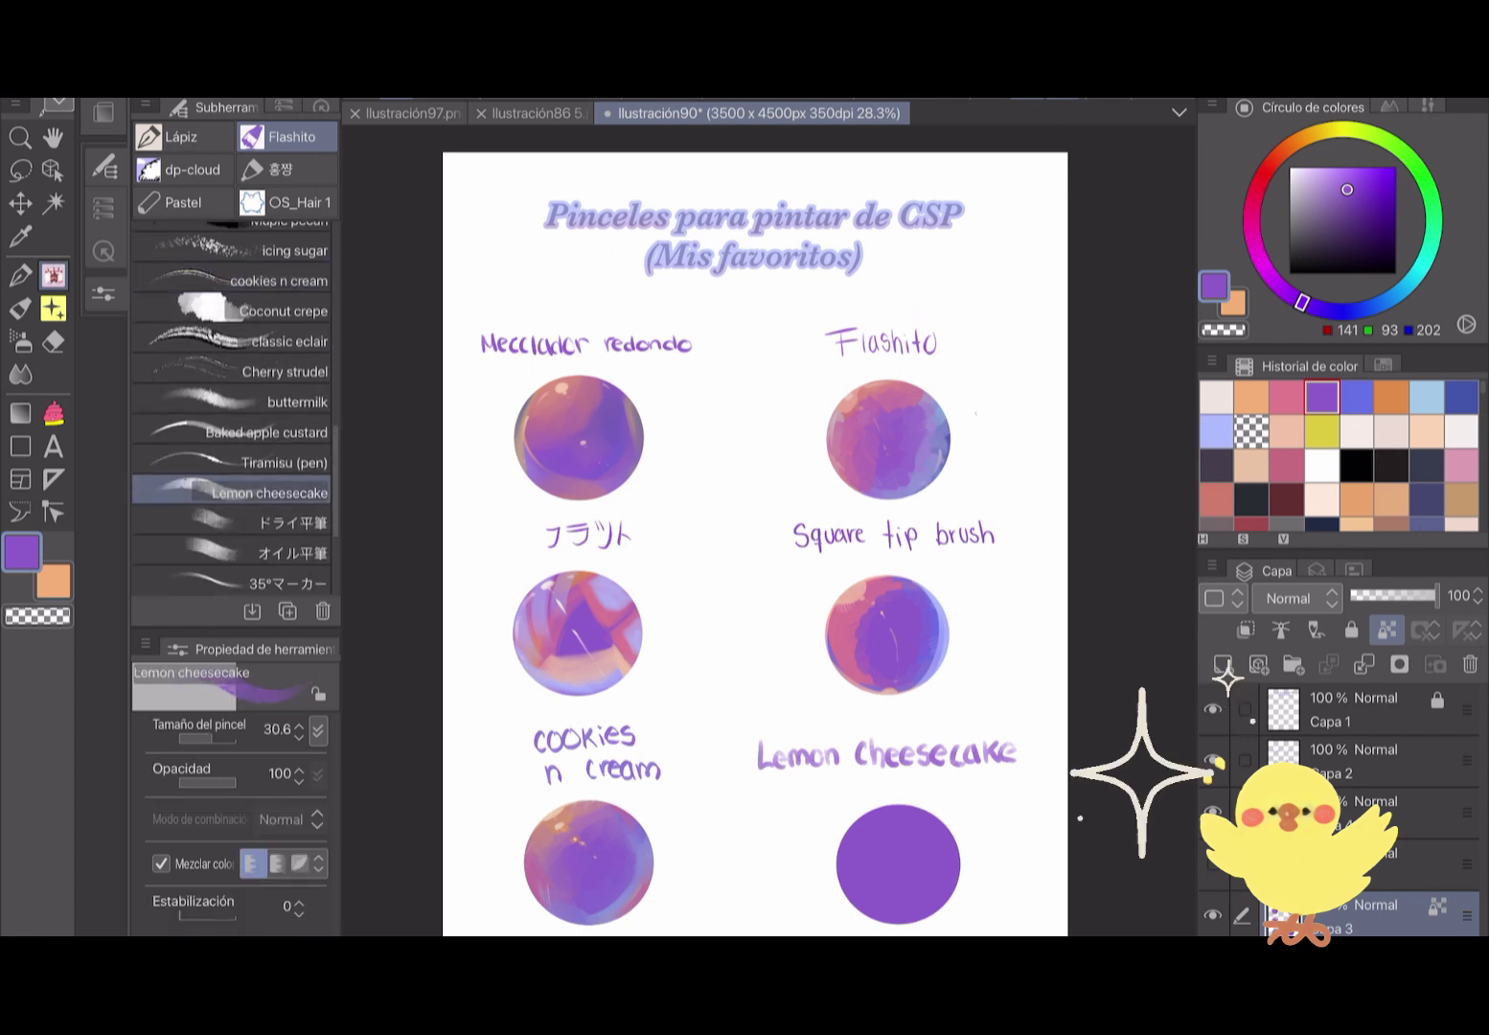
pyautogui.scroll(1, 746, 533)
pyautogui.scroll(8, 892, 862)
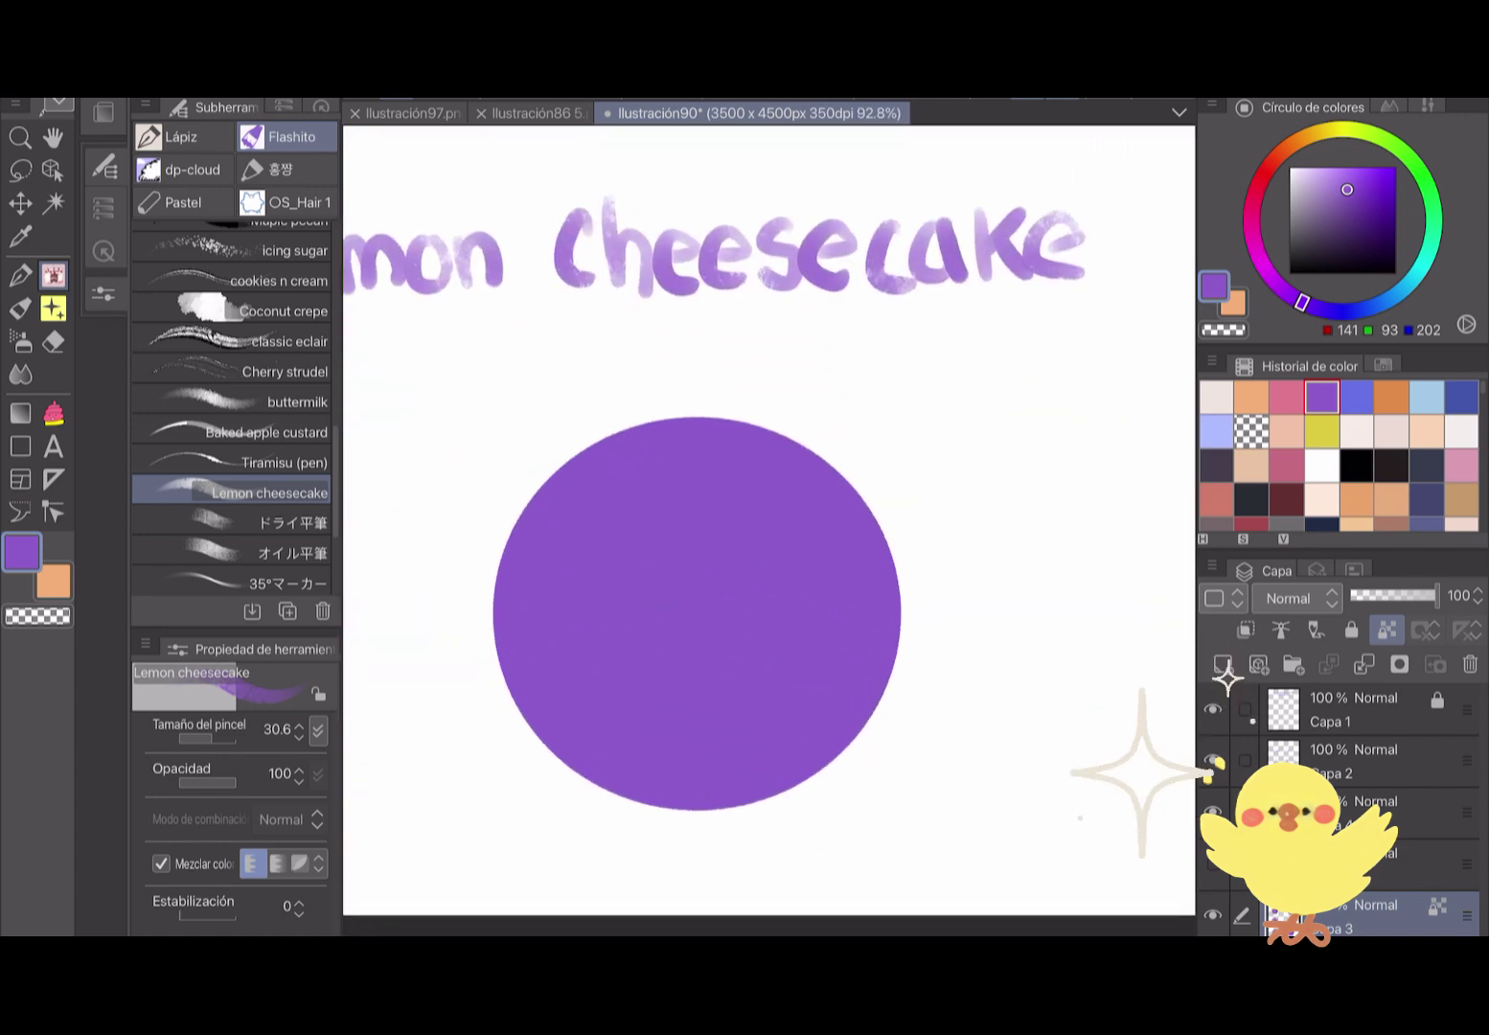
# Paint a broad pink (223, 121, 141) crescent down the Lemon cheesecake circle's left side at brush size 114.4.
pyautogui.click(1287, 396)
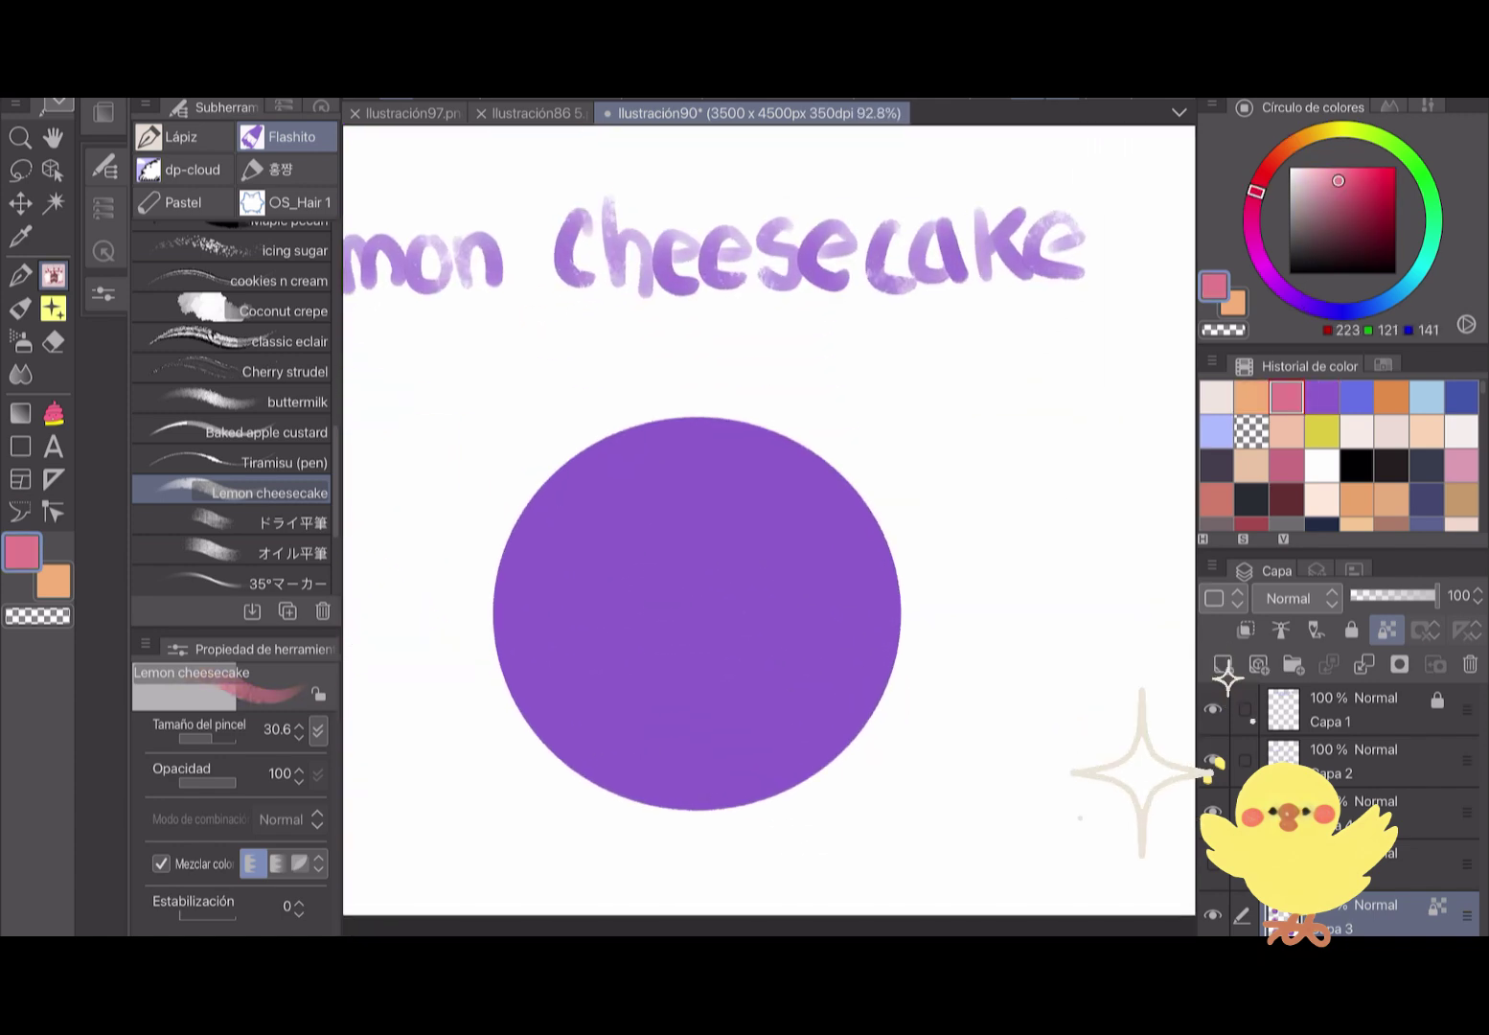
pyautogui.moveTo(768, 569); pyautogui.dragTo(843, 569)
pyautogui.moveTo(584, 460); pyautogui.dragTo(536, 536)
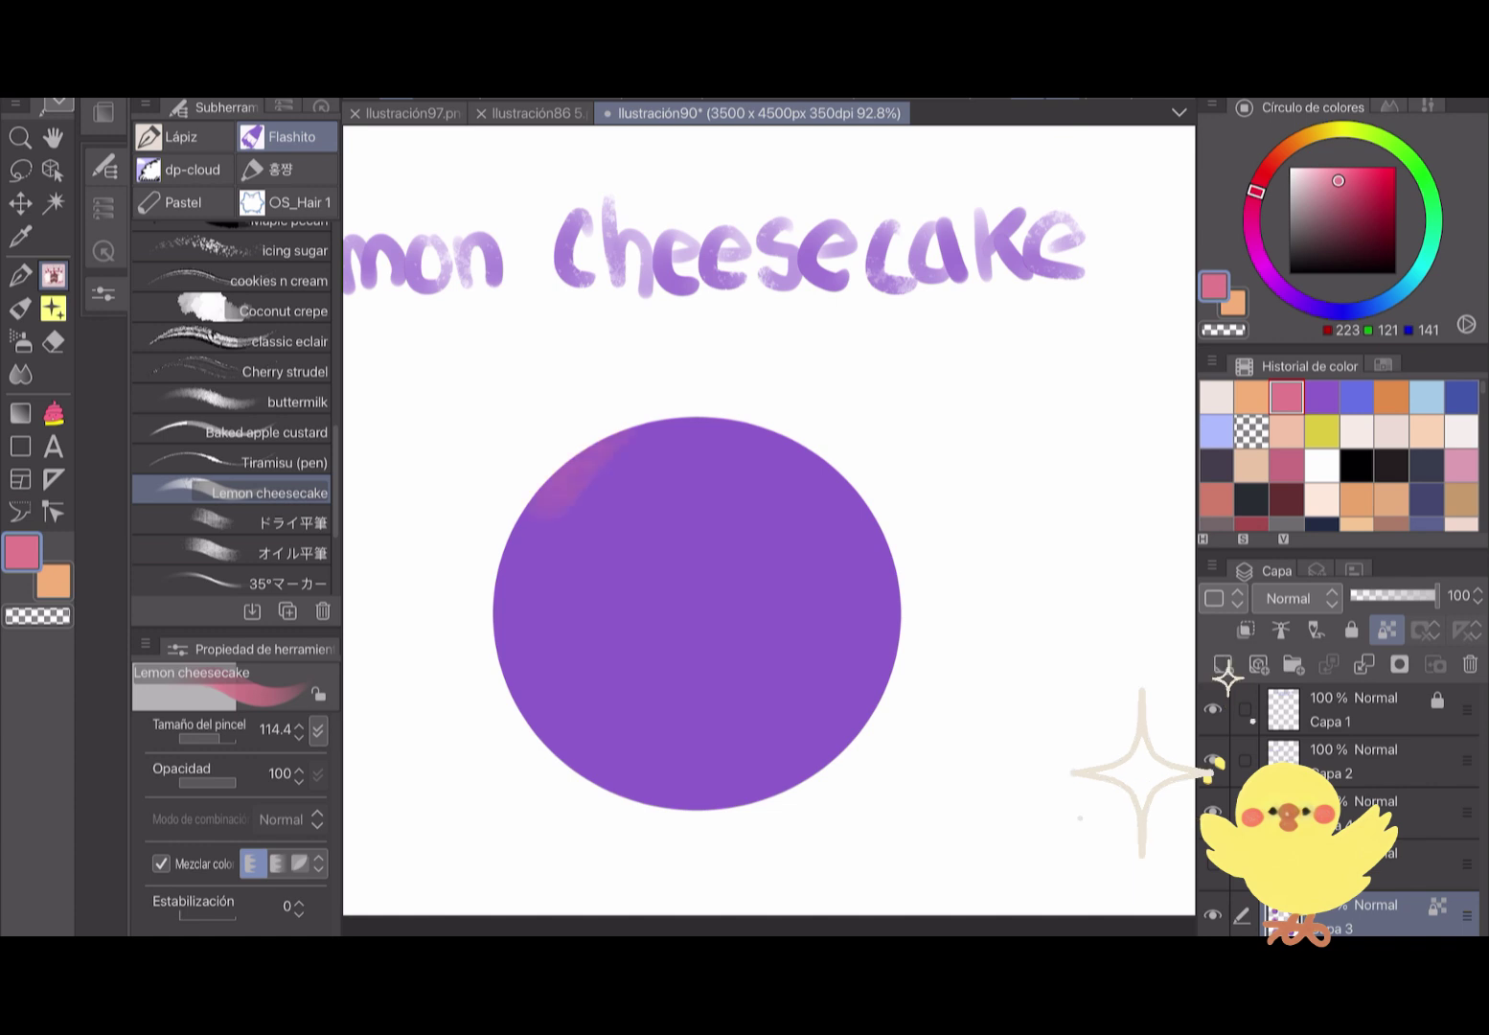
pyautogui.moveTo(661, 431)
pyautogui.mouseDown()
pyautogui.moveTo(518, 632)
pyautogui.moveTo(522, 685)
pyautogui.mouseUp()
pyautogui.moveTo(613, 498); pyautogui.dragTo(546, 757)
pyautogui.moveTo(586, 624); pyautogui.dragTo(575, 776)
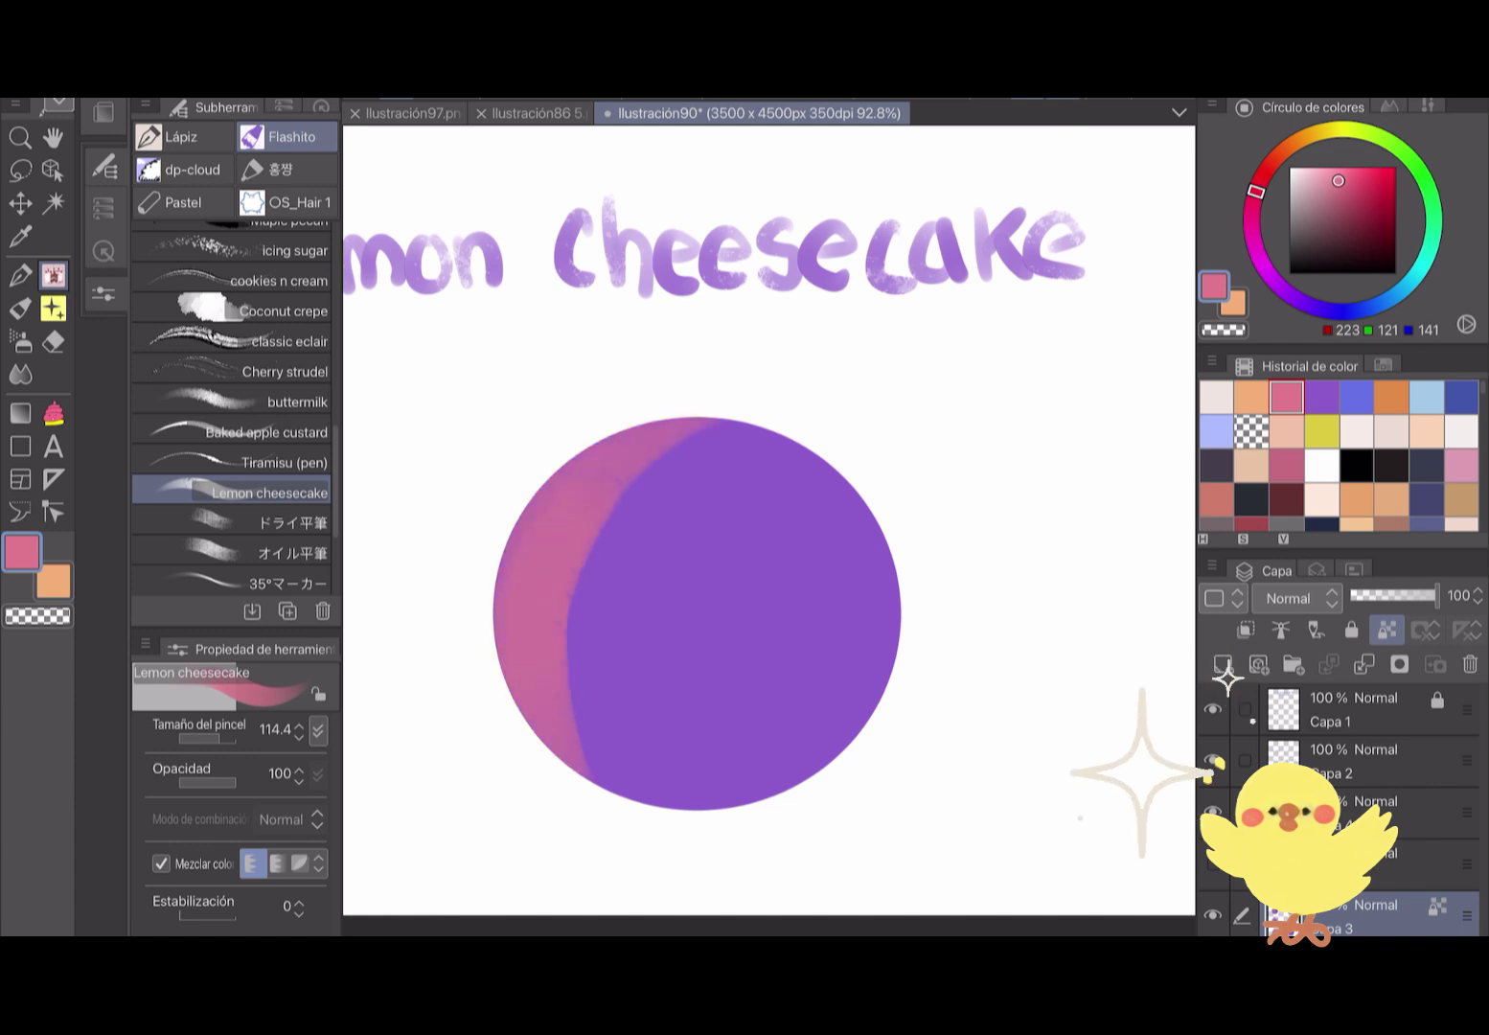
pyautogui.moveTo(598, 537); pyautogui.dragTo(652, 795)
pyautogui.moveTo(661, 451); pyautogui.dragTo(618, 766)
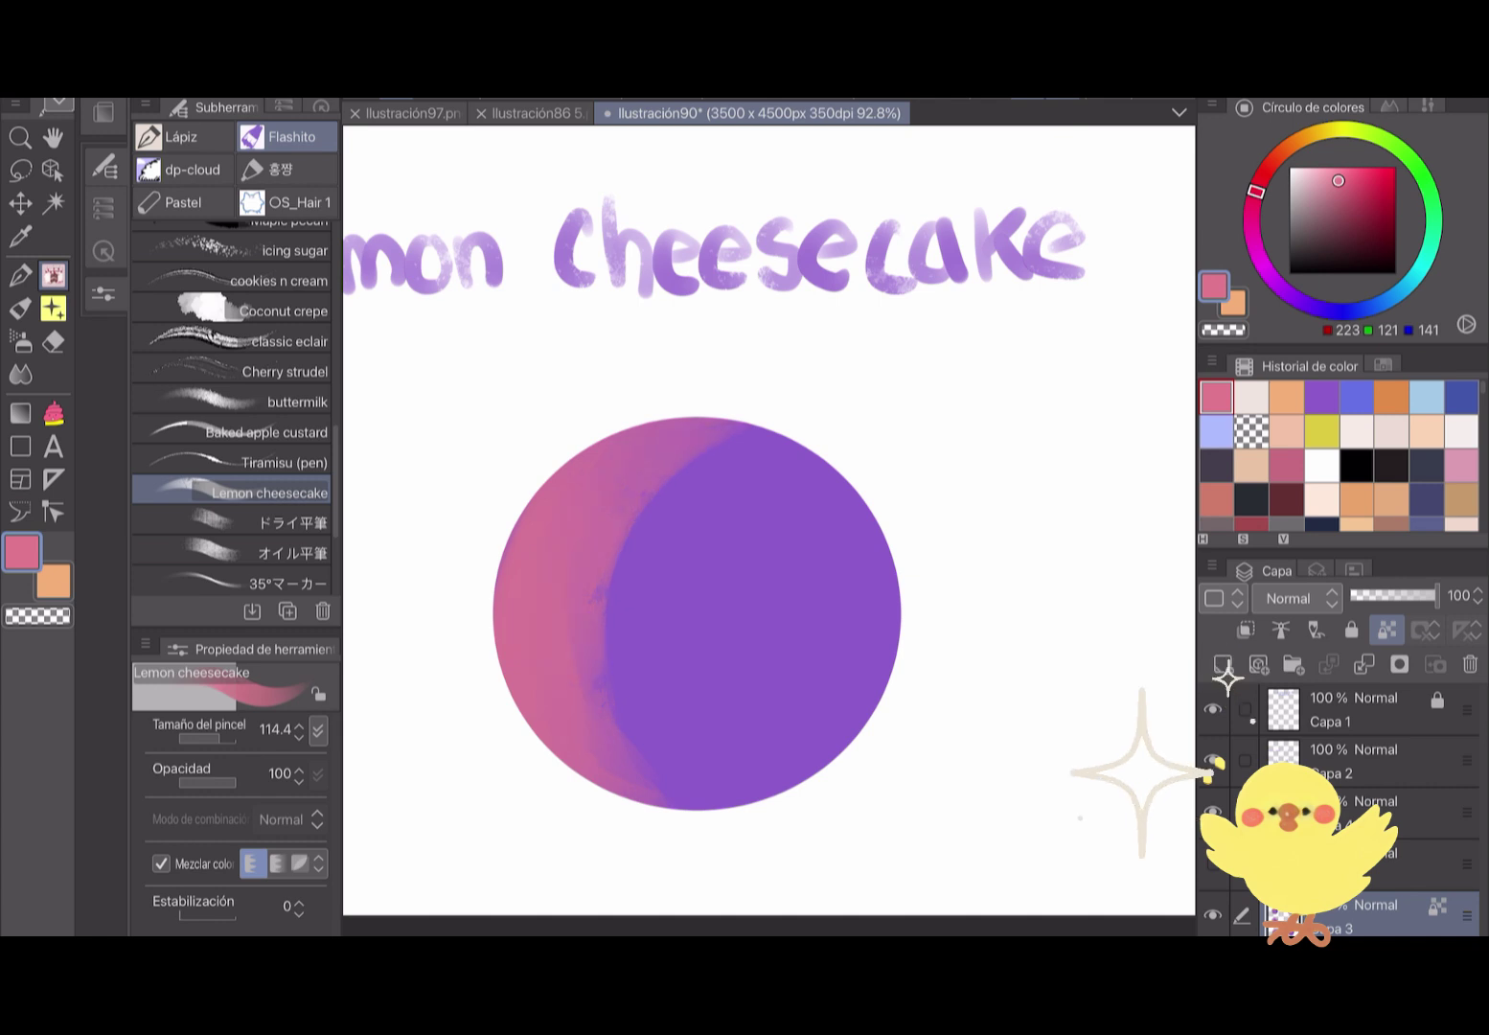
pyautogui.scroll(5, 580, 656)
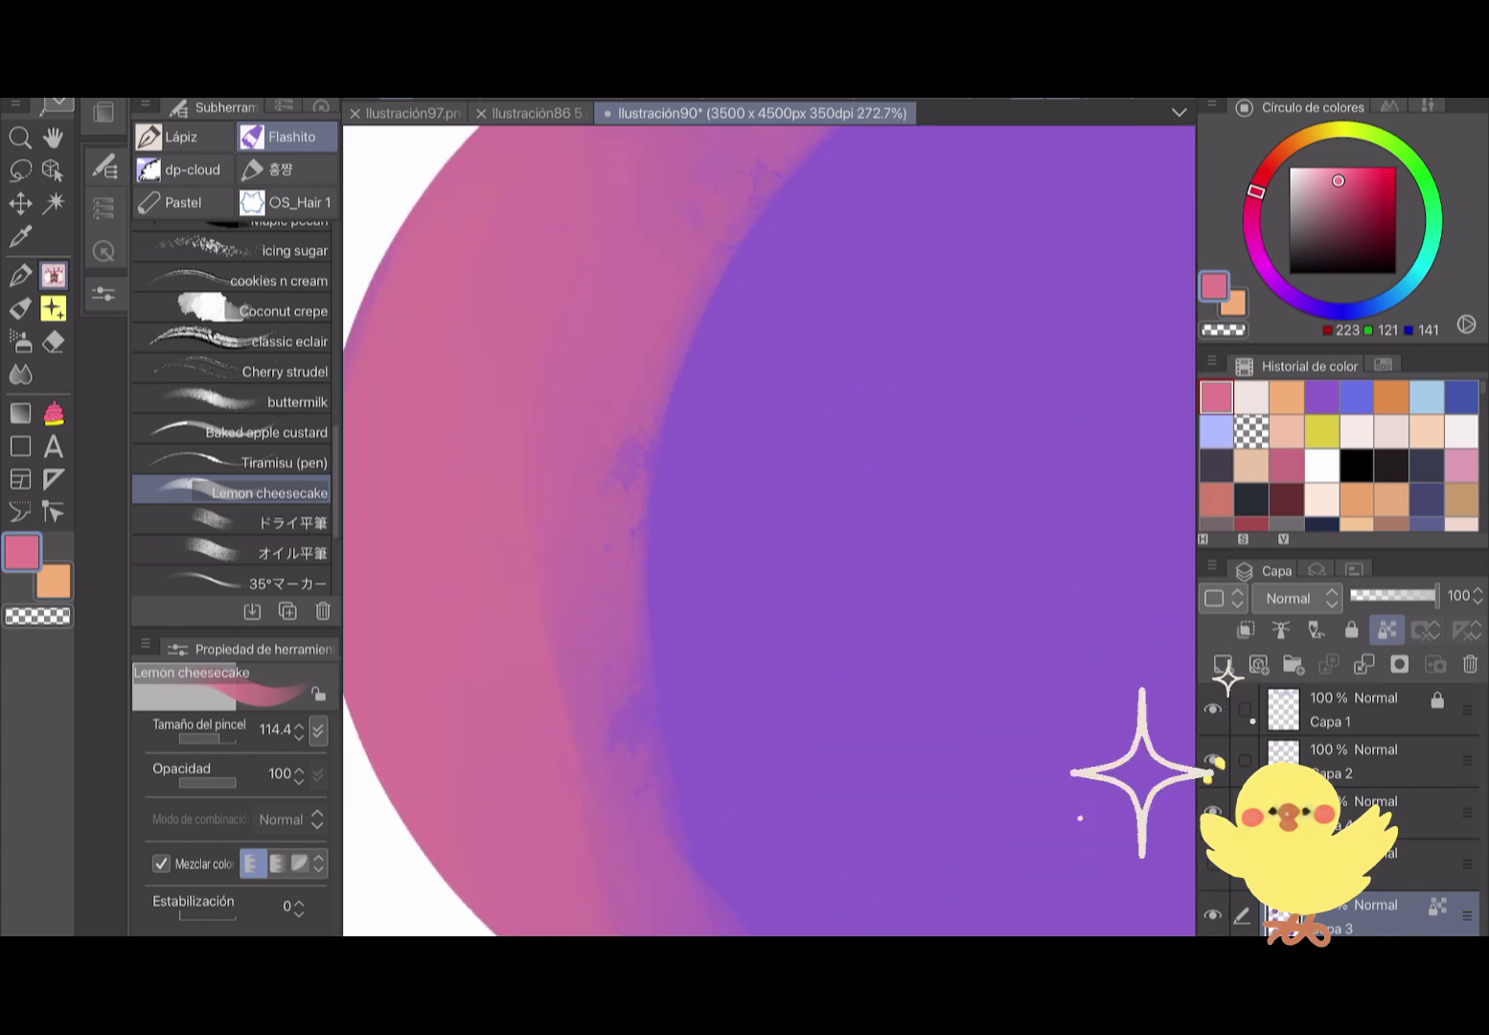
pyautogui.moveTo(661, 594)
pyautogui.mouseDown()
pyautogui.moveTo(900, 403)
pyautogui.moveTo(671, 632)
pyautogui.moveTo(862, 785)
pyautogui.moveTo(967, 728)
pyautogui.mouseUp()
pyautogui.hotkey('ctrl', 'z')
pyautogui.scroll(-5, 767, 517)
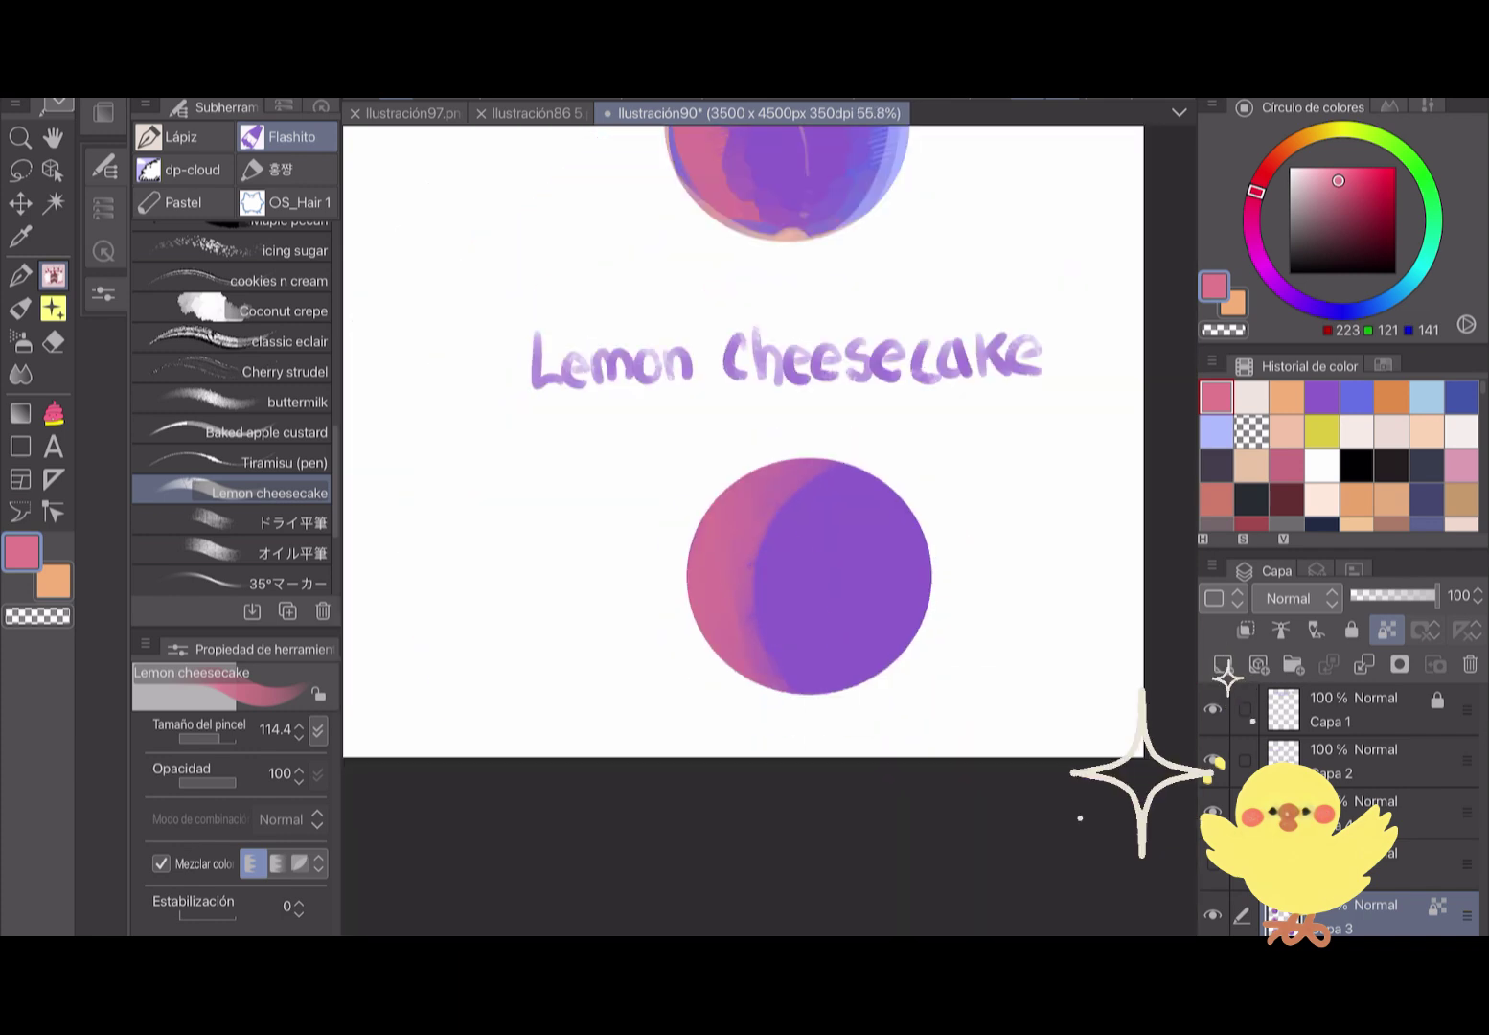
# Blend orange (242, 175, 119) over the pink crescent on the Lemon cheesecake circle's left side.
pyautogui.scroll(2, 767, 518)
pyautogui.click(1287, 396)
pyautogui.moveTo(488, 537)
pyautogui.mouseDown()
pyautogui.moveTo(546, 469)
pyautogui.moveTo(660, 383)
pyautogui.mouseUp()
pyautogui.moveTo(603, 455)
pyautogui.mouseDown()
pyautogui.moveTo(503, 546)
pyautogui.moveTo(517, 604)
pyautogui.mouseUp()
pyautogui.moveTo(550, 690)
pyautogui.mouseDown()
pyautogui.moveTo(579, 527)
pyautogui.moveTo(651, 427)
pyautogui.mouseUp()
pyautogui.moveTo(579, 747); pyautogui.dragTo(508, 546)
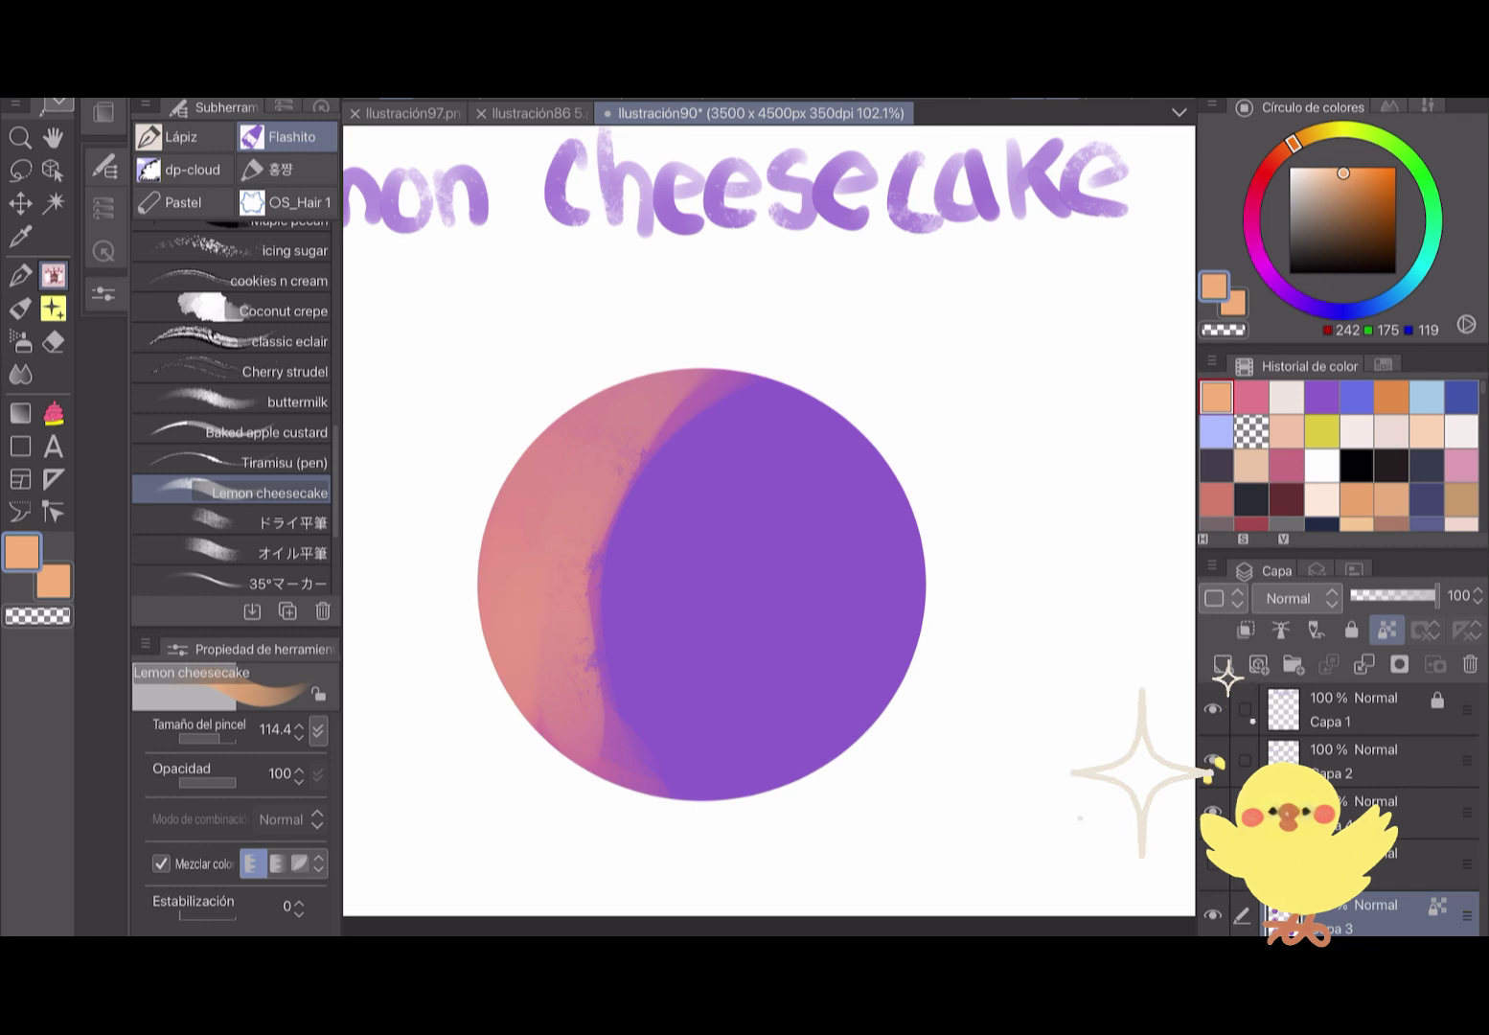
# Paint a light blue (163, 201, 230) crescent along the circle's right side and bottom edge.
pyautogui.click(1425, 396)
pyautogui.moveTo(862, 436); pyautogui.dragTo(921, 579)
pyautogui.moveTo(843, 393); pyautogui.dragTo(670, 780)
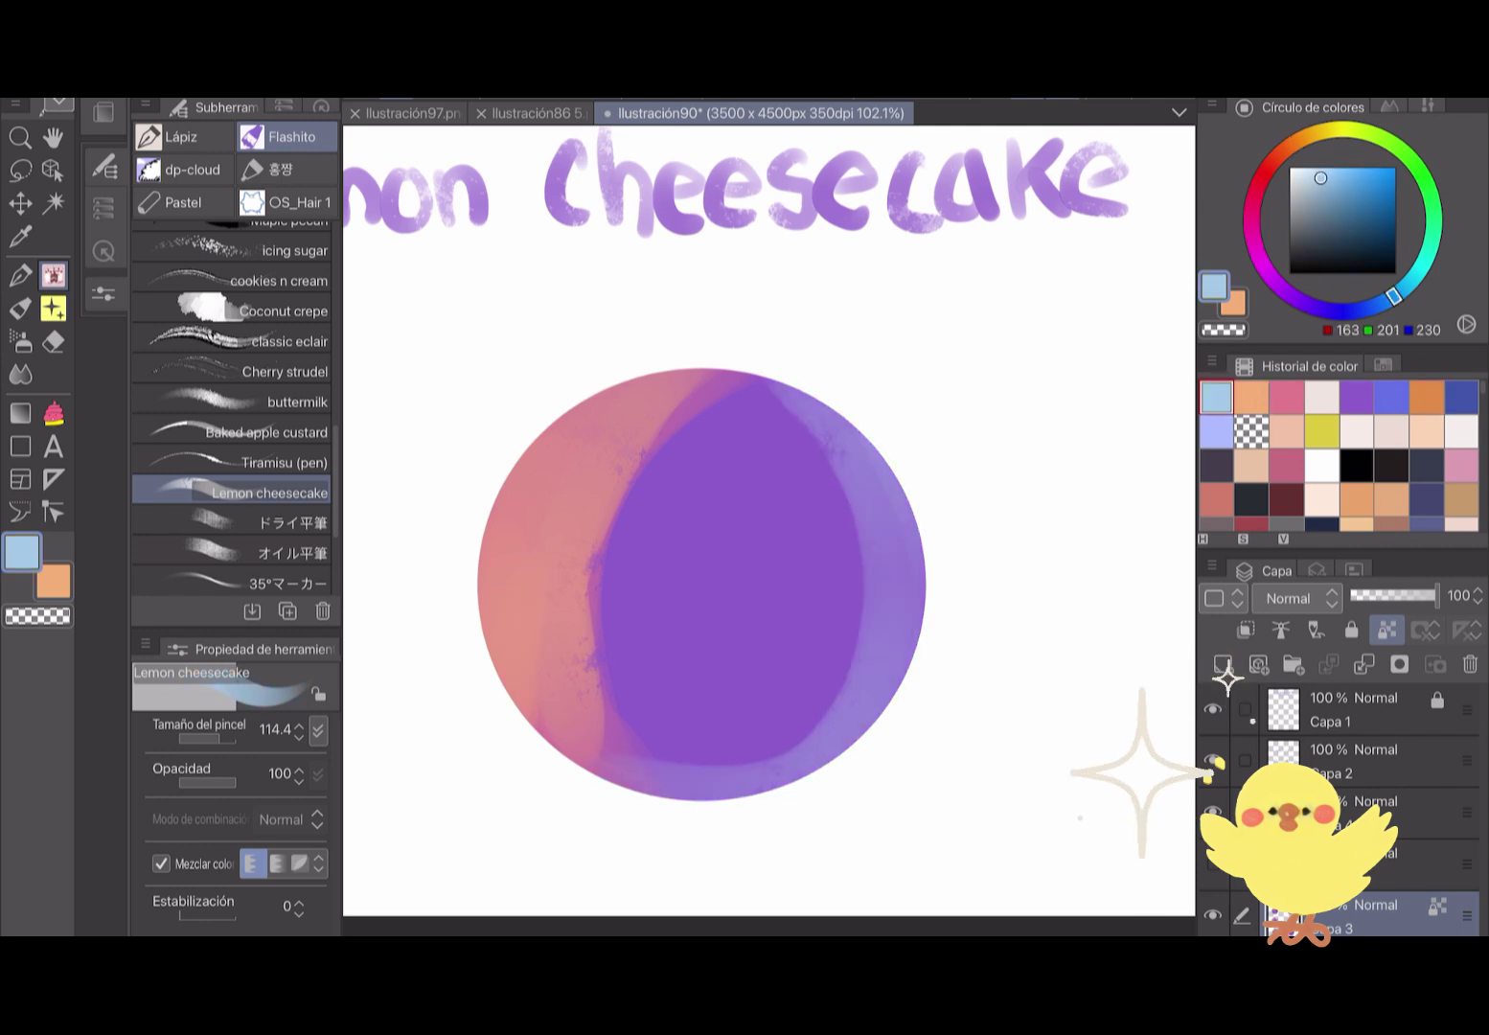
pyautogui.moveTo(756, 383); pyautogui.dragTo(915, 613)
pyautogui.moveTo(879, 680); pyautogui.dragTo(796, 742)
# Blend a deeper blue (100, 112, 230) over the outer part of the right-hand crescent.
pyautogui.moveTo(1393, 297); pyautogui.dragTo(1351, 312)
pyautogui.click(1348, 178)
pyautogui.moveTo(851, 441); pyautogui.dragTo(910, 536)
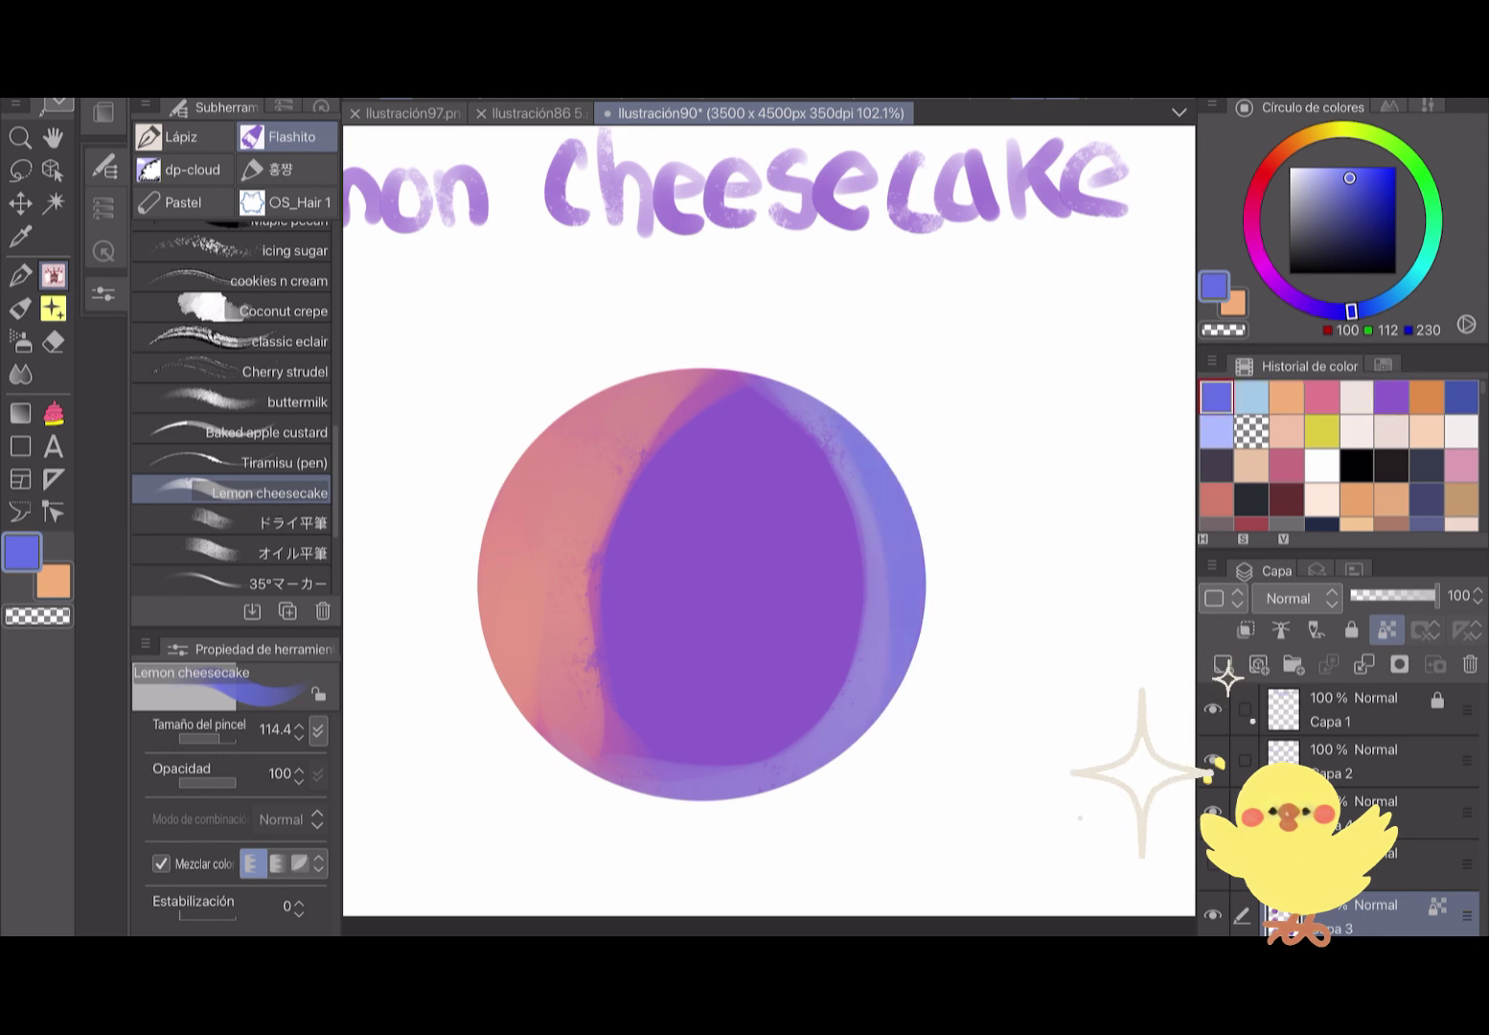
# Blend pink (223, 121, 141) across the circle's top and down its upper-right side around the purple core.
pyautogui.click(1286, 396)
pyautogui.click(1321, 396)
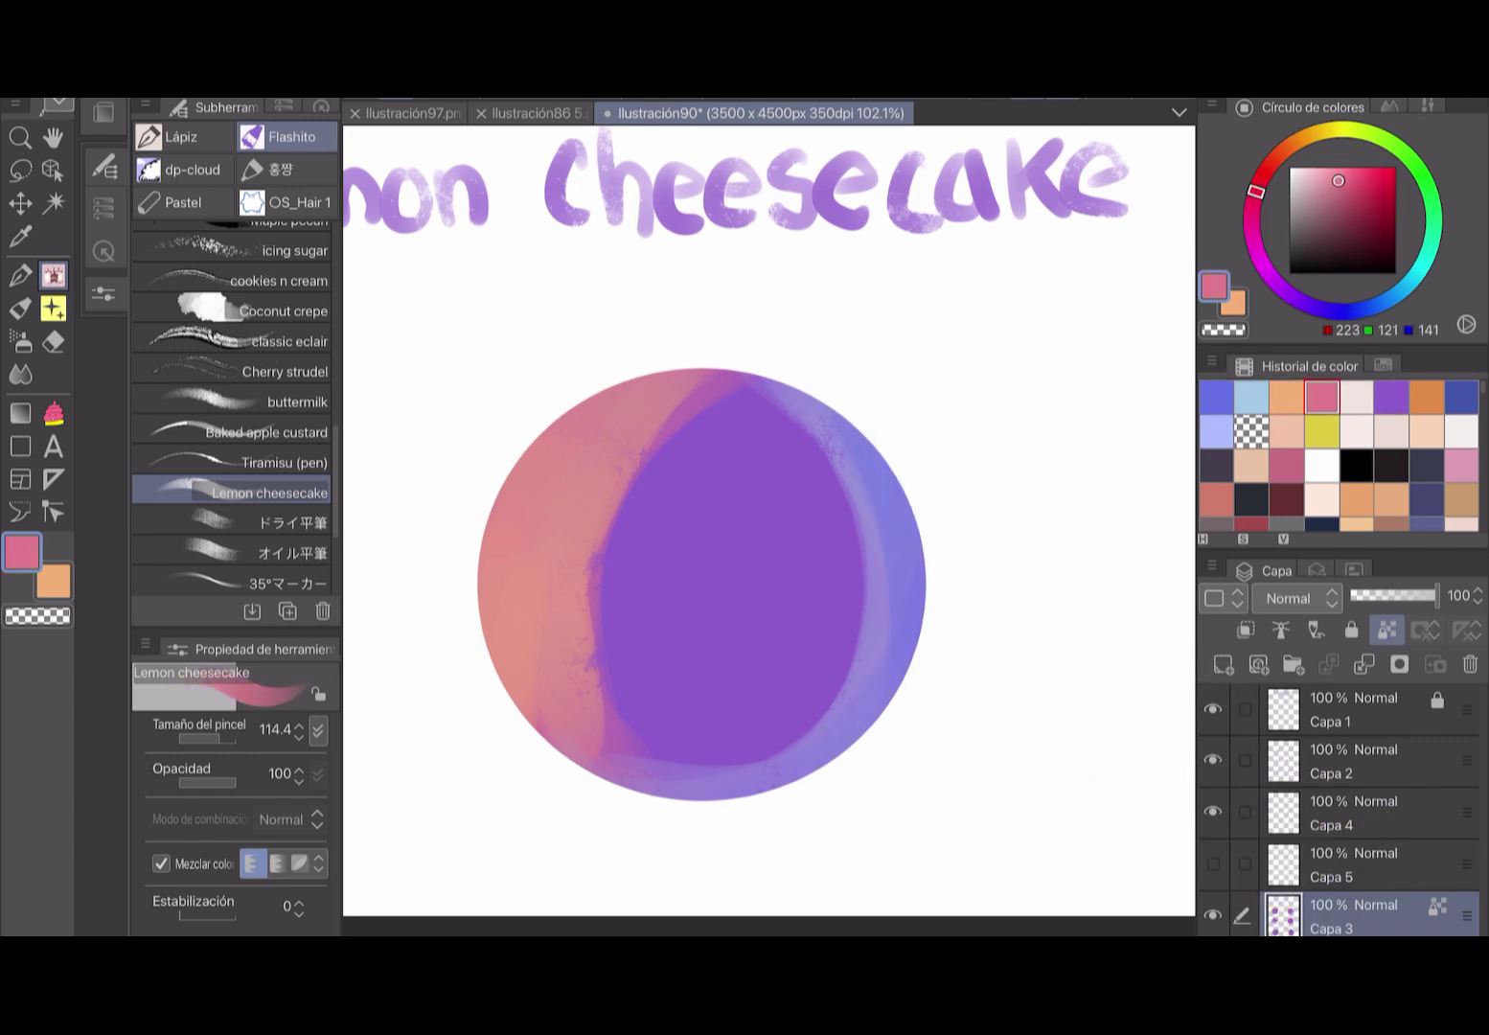
pyautogui.moveTo(679, 411)
pyautogui.mouseDown()
pyautogui.moveTo(664, 431)
pyautogui.moveTo(786, 422)
pyautogui.moveTo(675, 450)
pyautogui.moveTo(791, 432)
pyautogui.mouseUp()
pyautogui.moveTo(823, 460); pyautogui.dragTo(872, 532)
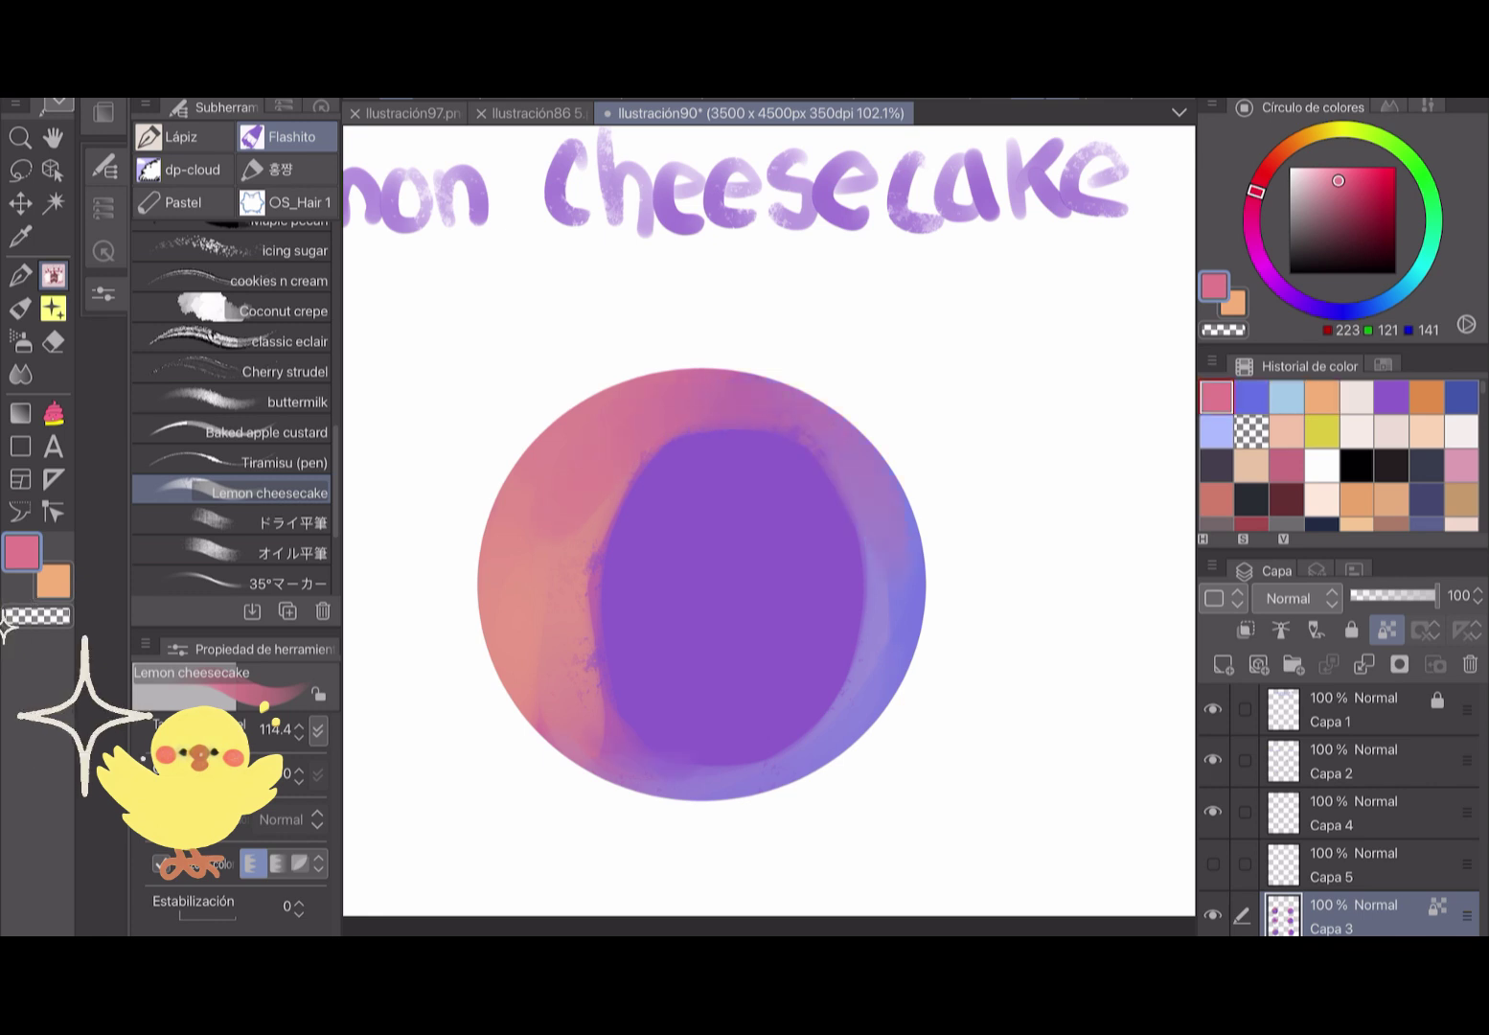
# Blend purple (141, 93, 202) over the core's left edge into the orange and pink shading.
pyautogui.click(1390, 395)
pyautogui.moveTo(702, 422)
pyautogui.mouseDown()
pyautogui.moveTo(651, 451)
pyautogui.moveTo(551, 623)
pyautogui.mouseUp()
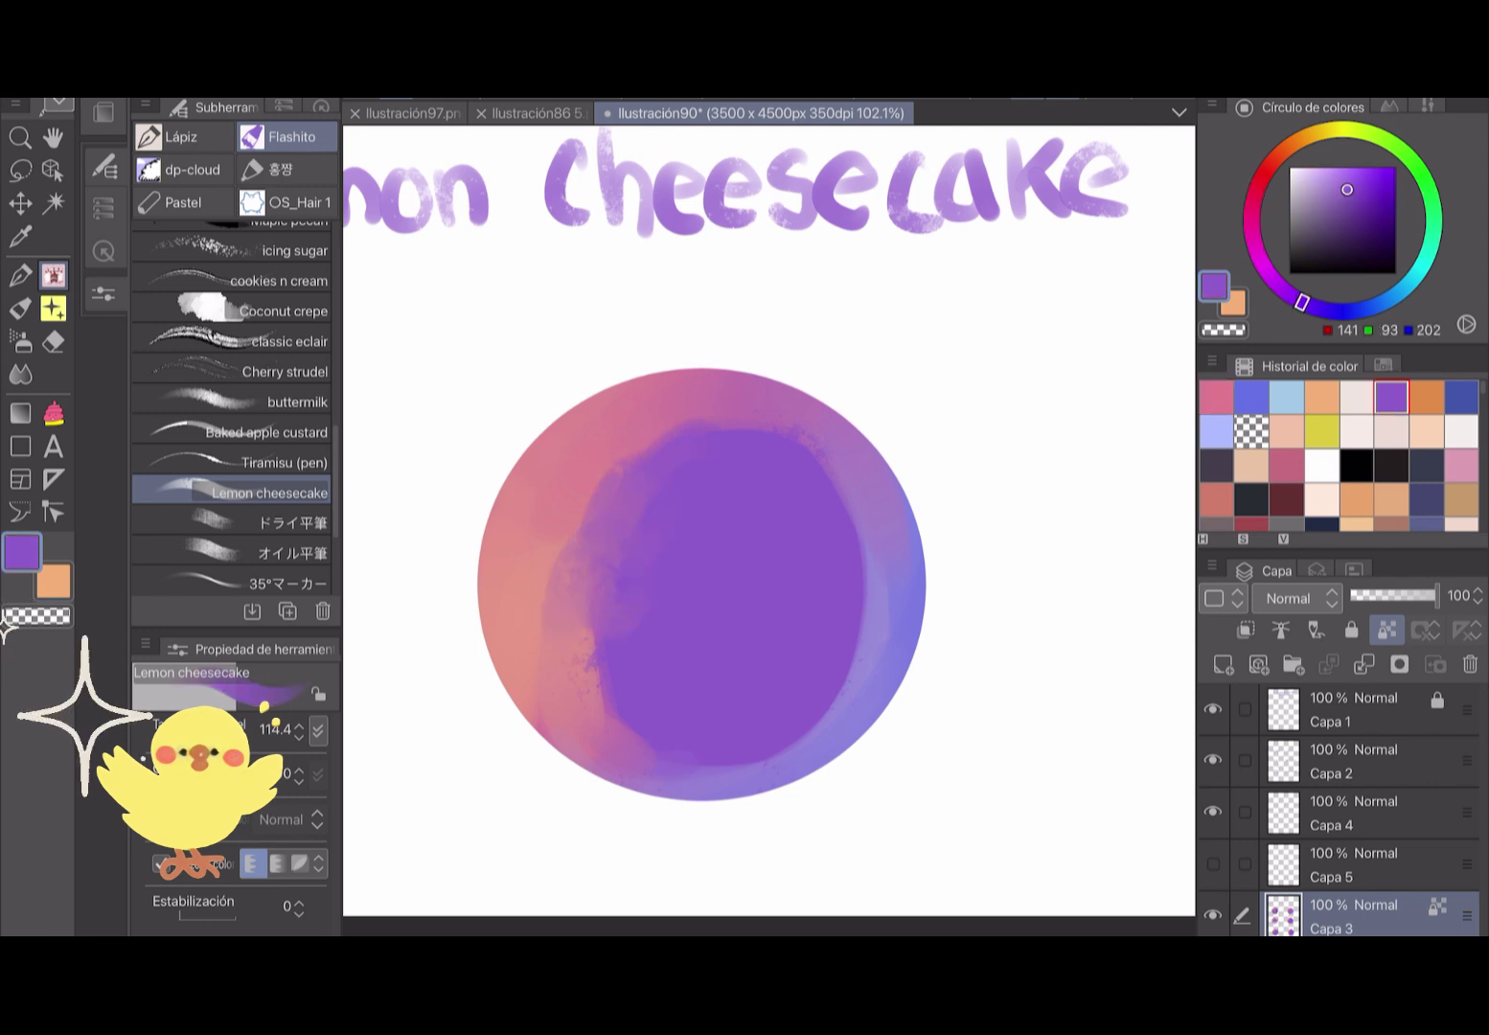
pyautogui.moveTo(627, 675); pyautogui.dragTo(594, 723)
pyautogui.moveTo(590, 603)
pyautogui.mouseDown()
pyautogui.moveTo(575, 675)
pyautogui.moveTo(603, 695)
pyautogui.mouseUp()
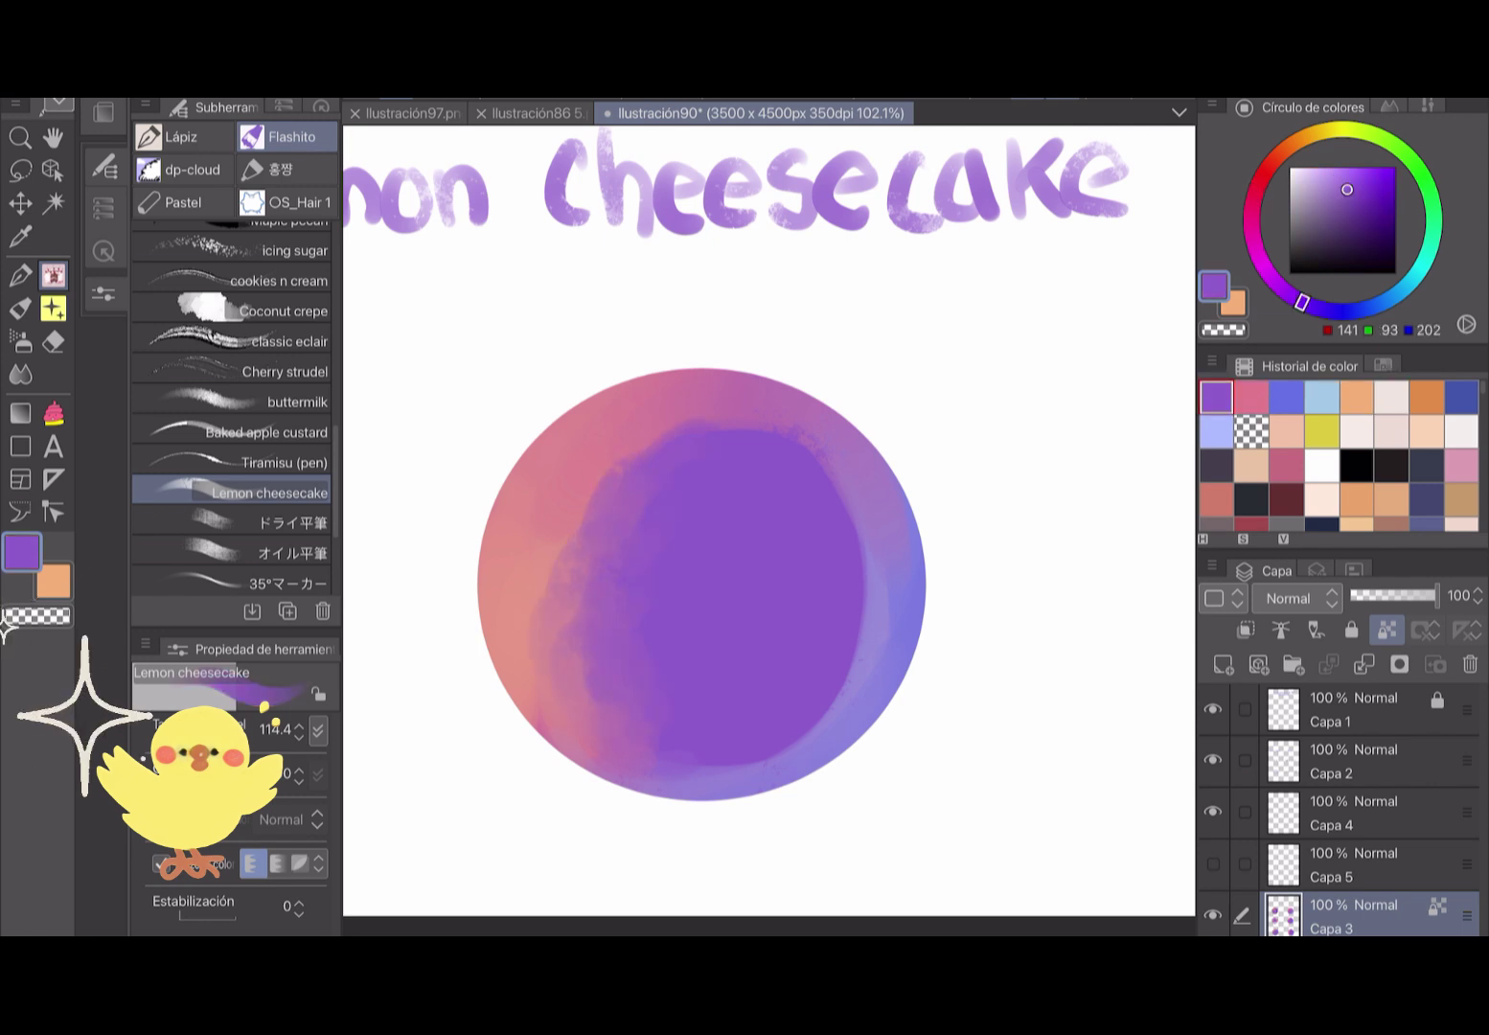
pyautogui.moveTo(613, 450); pyautogui.dragTo(551, 541)
# Soften the core's right and upper edges with purple (141, 93, 202), extending the colour towards the circle's top.
pyautogui.moveTo(891, 517); pyautogui.dragTo(862, 642)
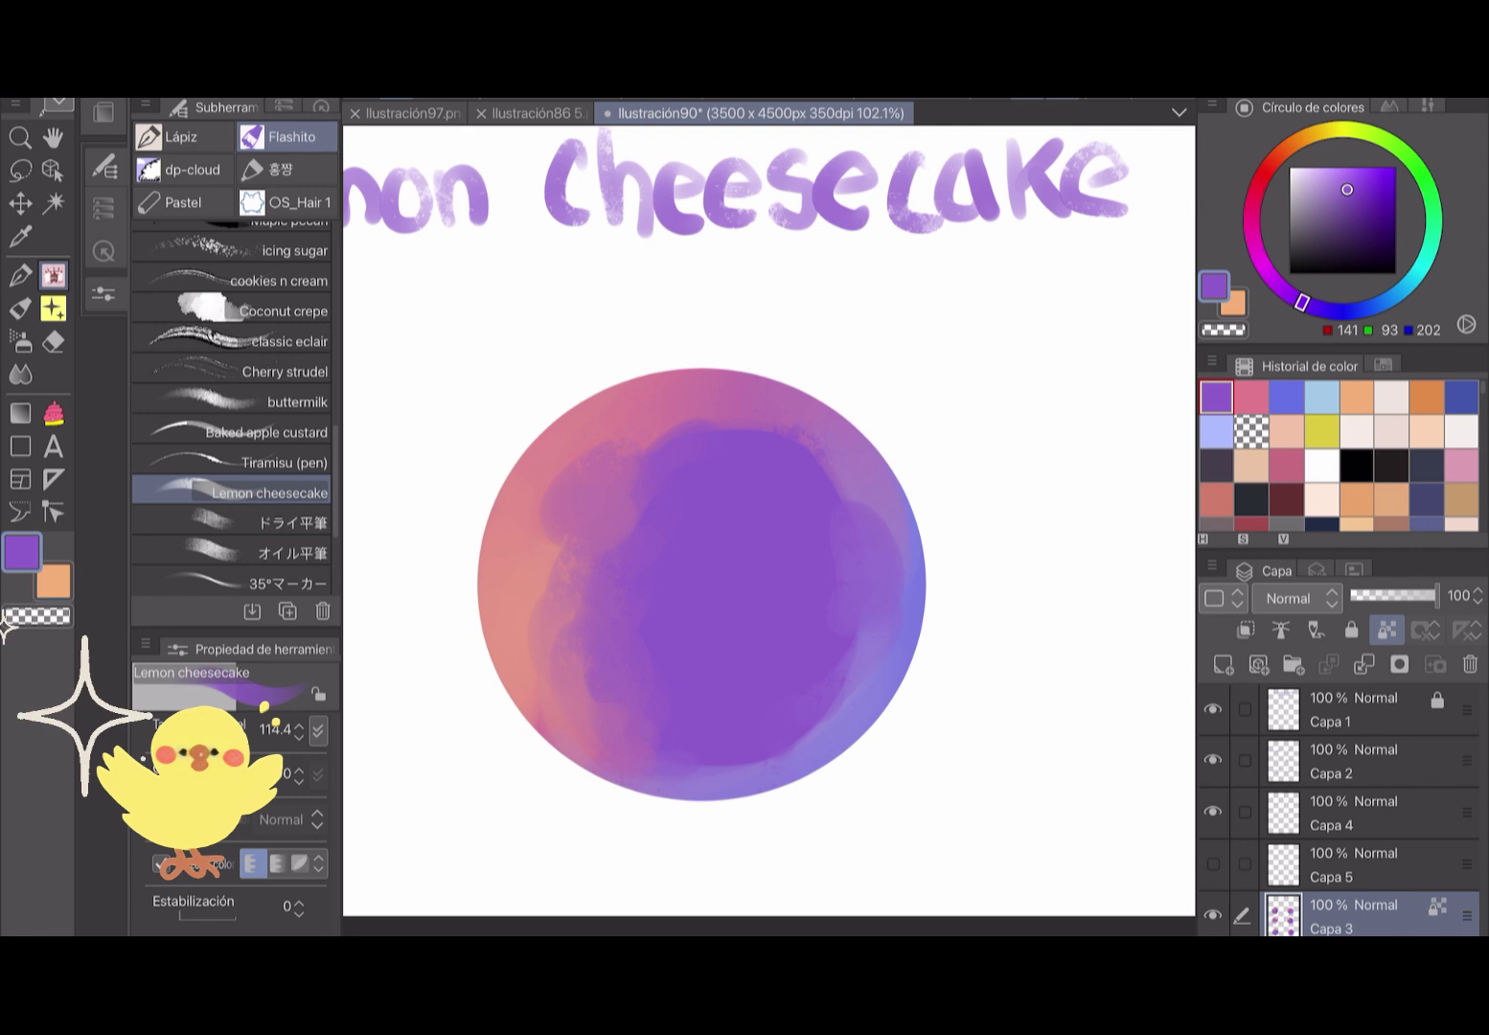
pyautogui.moveTo(670, 398); pyautogui.dragTo(641, 441)
pyautogui.moveTo(704, 388); pyautogui.dragTo(762, 450)
pyautogui.moveTo(862, 481); pyautogui.dragTo(824, 529)
pyautogui.moveTo(614, 412); pyautogui.dragTo(575, 455)
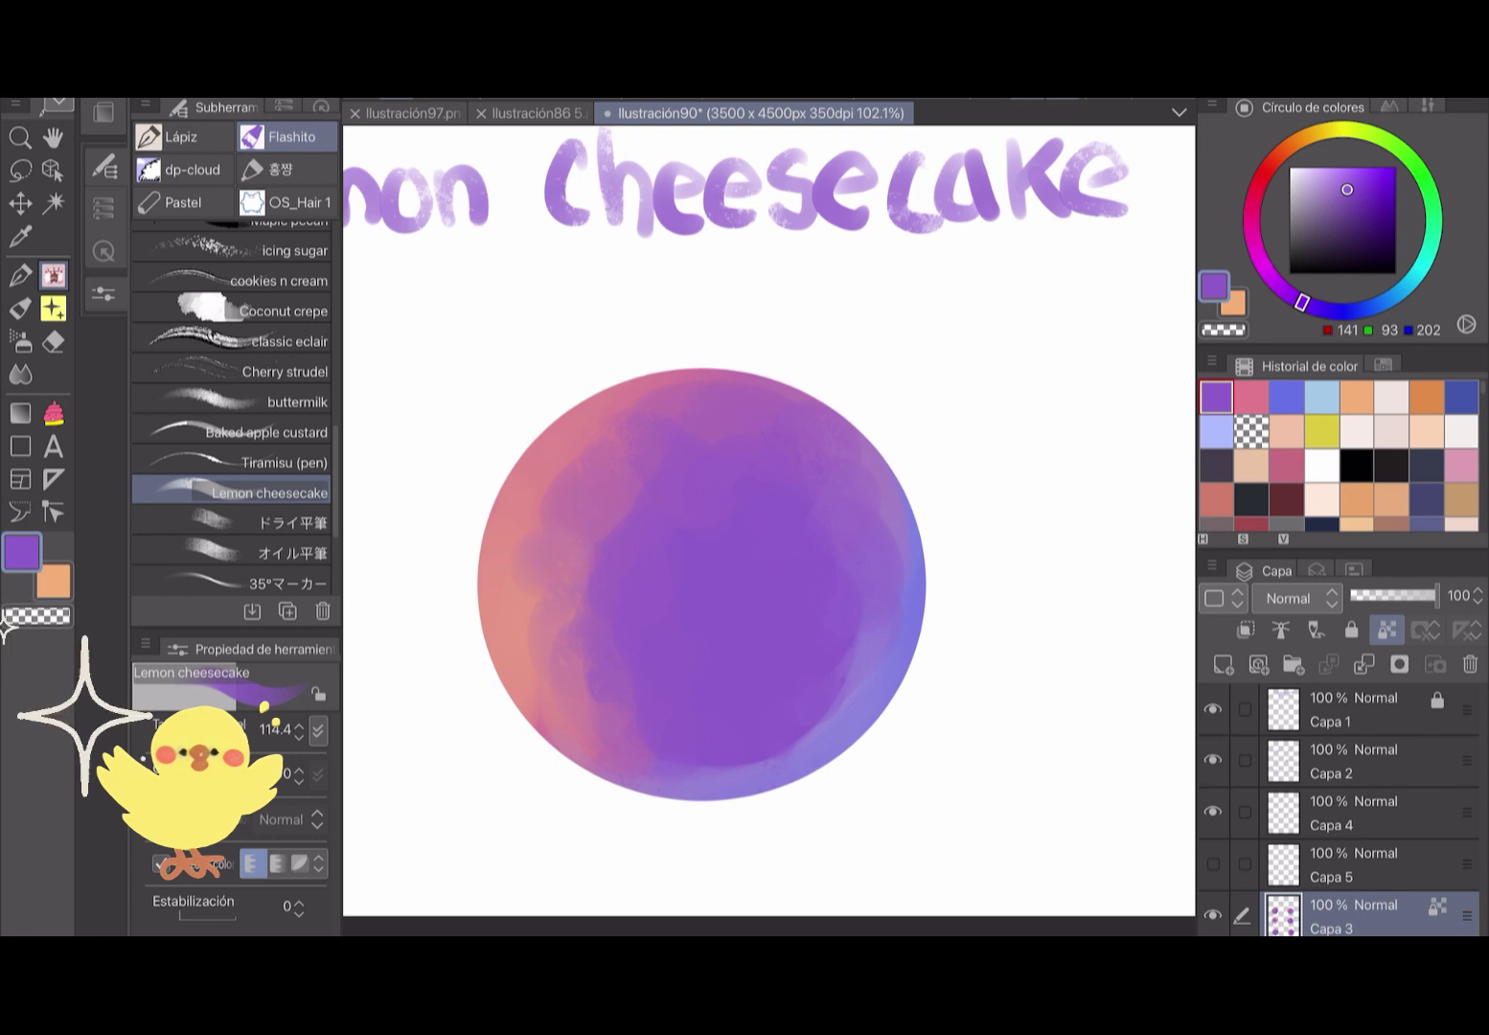
# Blend orange (242, 175, 119) over the circle's left side and add light blue (163, 201, 230) reflections in the core and upper left.
pyautogui.click(1356, 396)
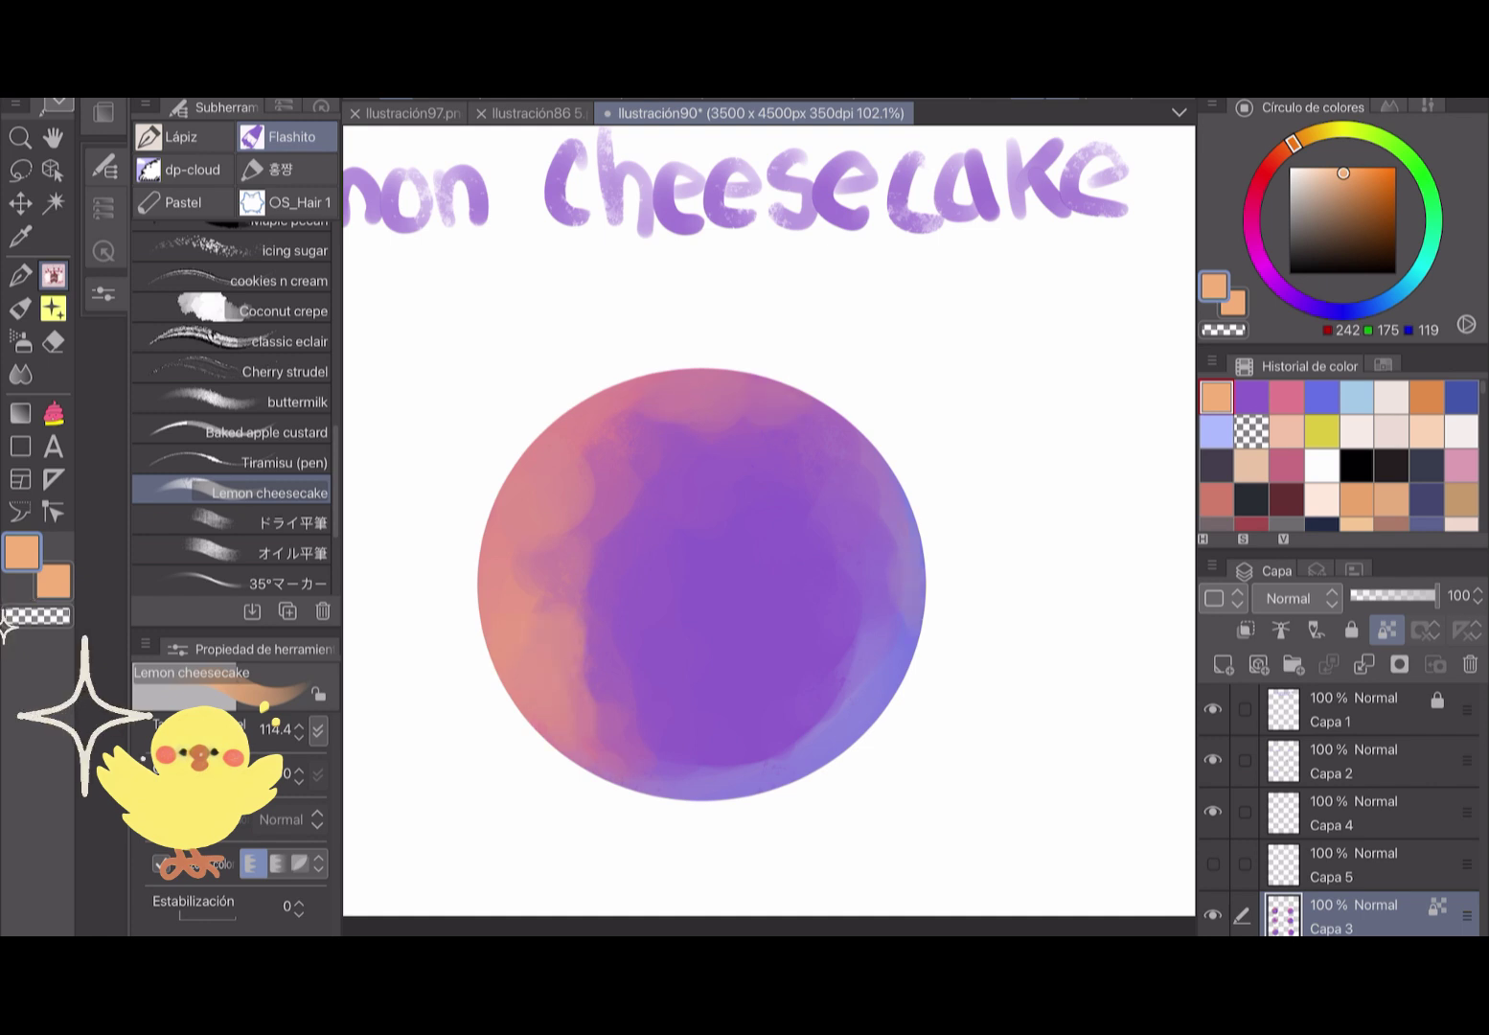
pyautogui.click(1355, 395)
pyautogui.moveTo(652, 593)
pyautogui.mouseDown()
pyautogui.moveTo(738, 522)
pyautogui.moveTo(776, 603)
pyautogui.mouseUp()
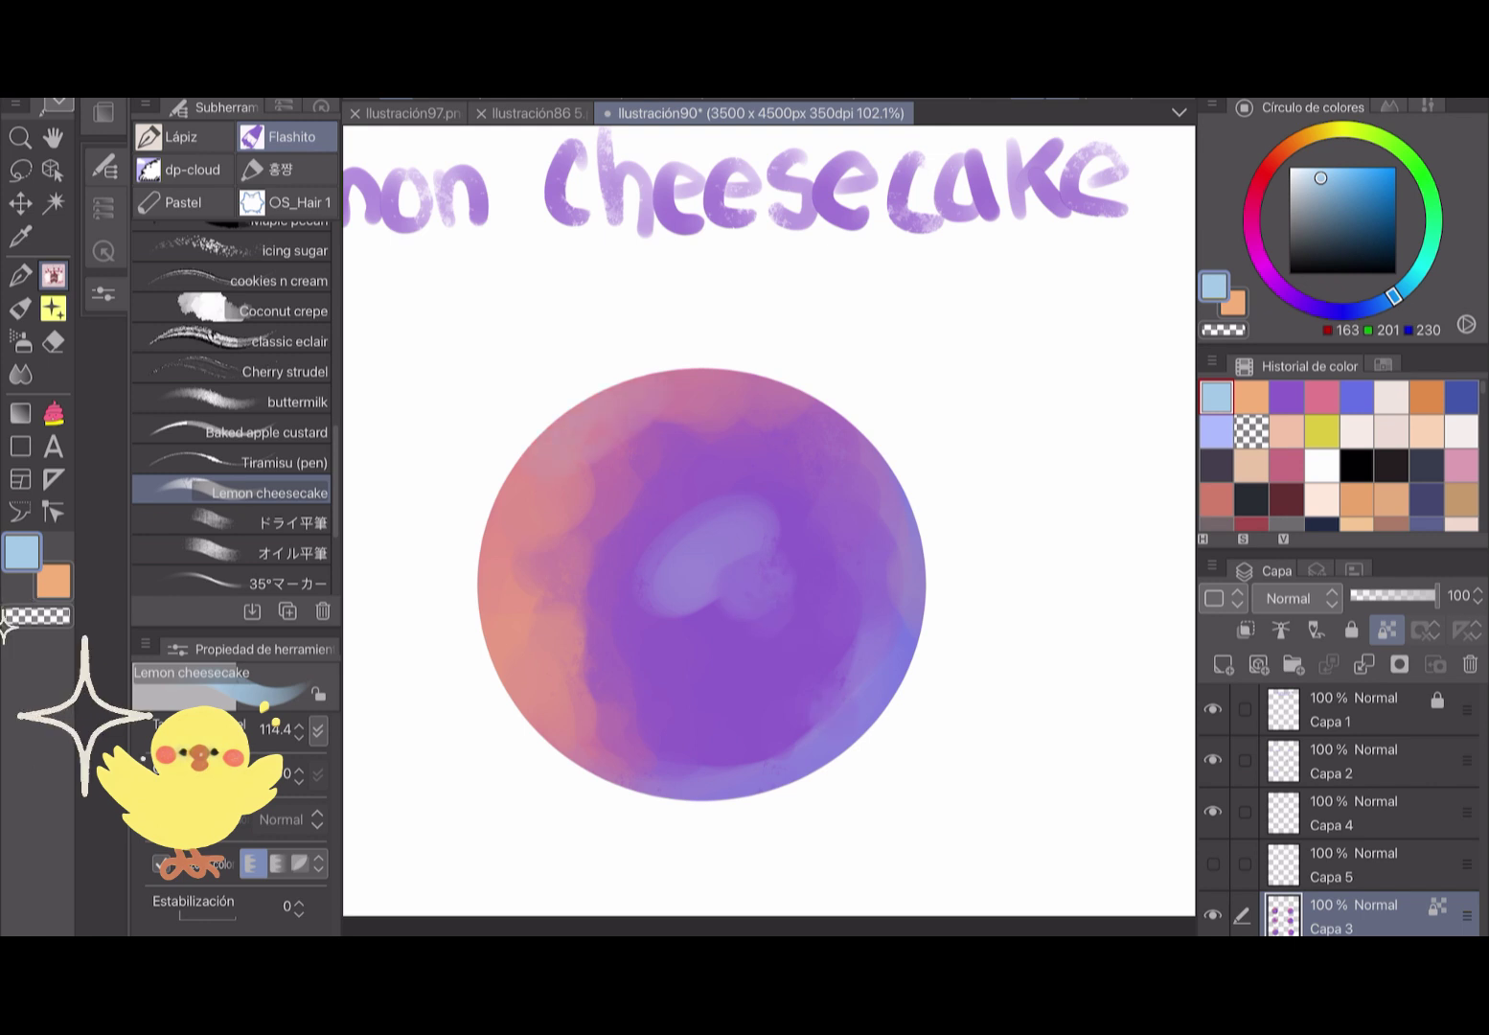
# Paint a pale blue (197, 223, 242) highlight on the upper-left reflection and tiny specks on the smaller reflections, reducing the brush size to 5.3.
pyautogui.click(1391, 396)
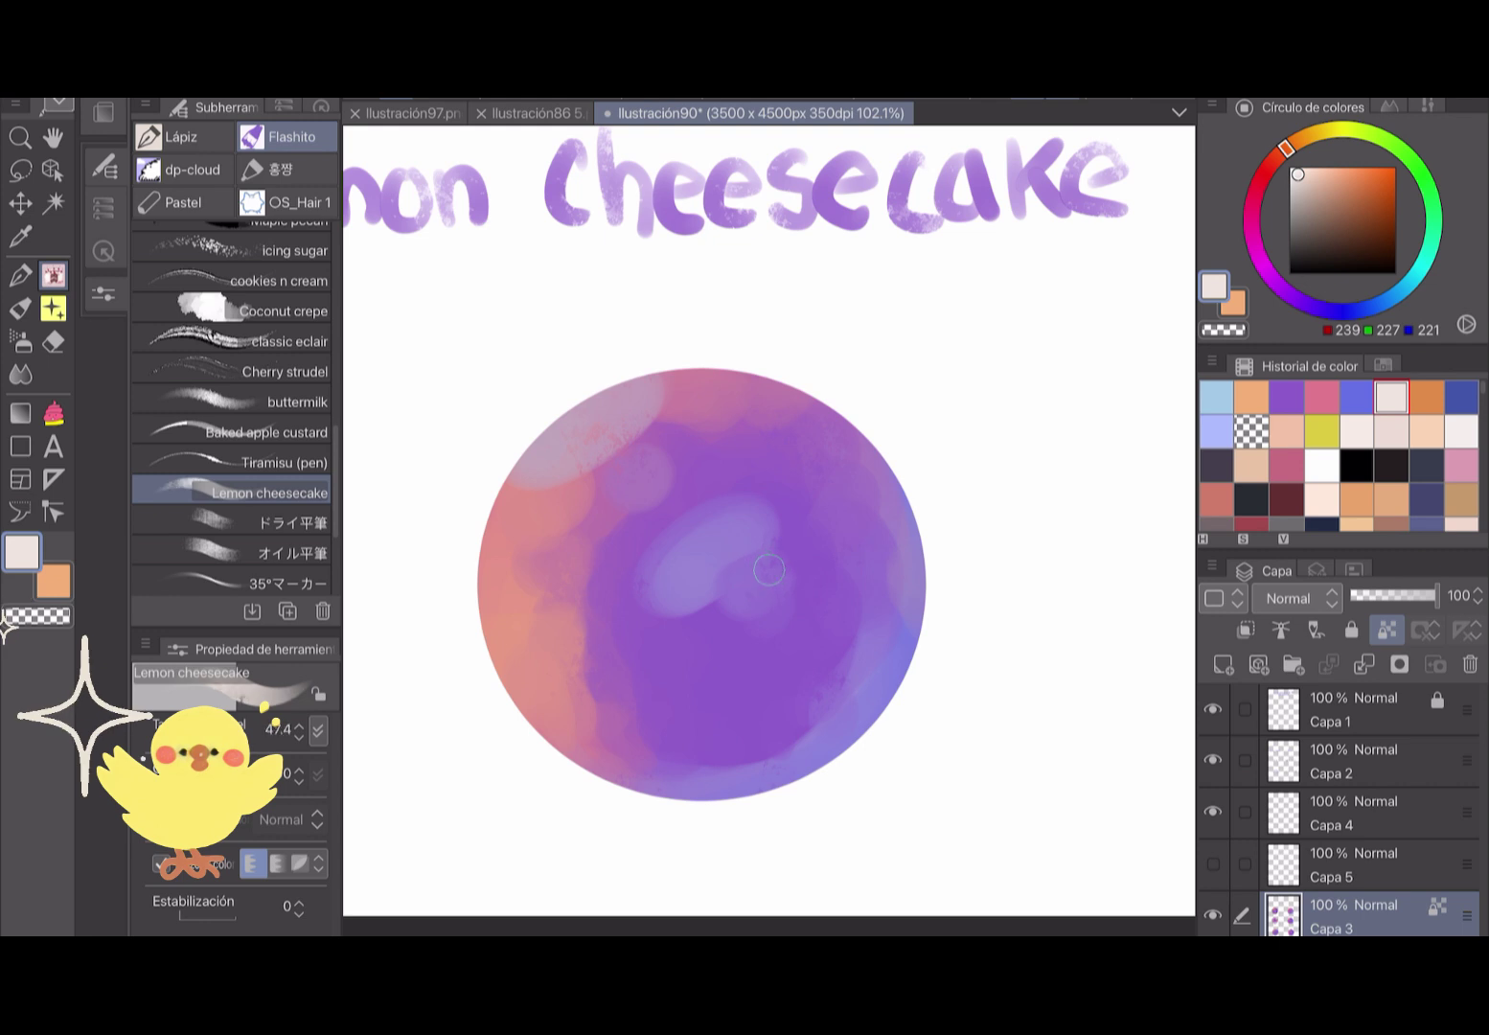
pyautogui.click(1215, 396)
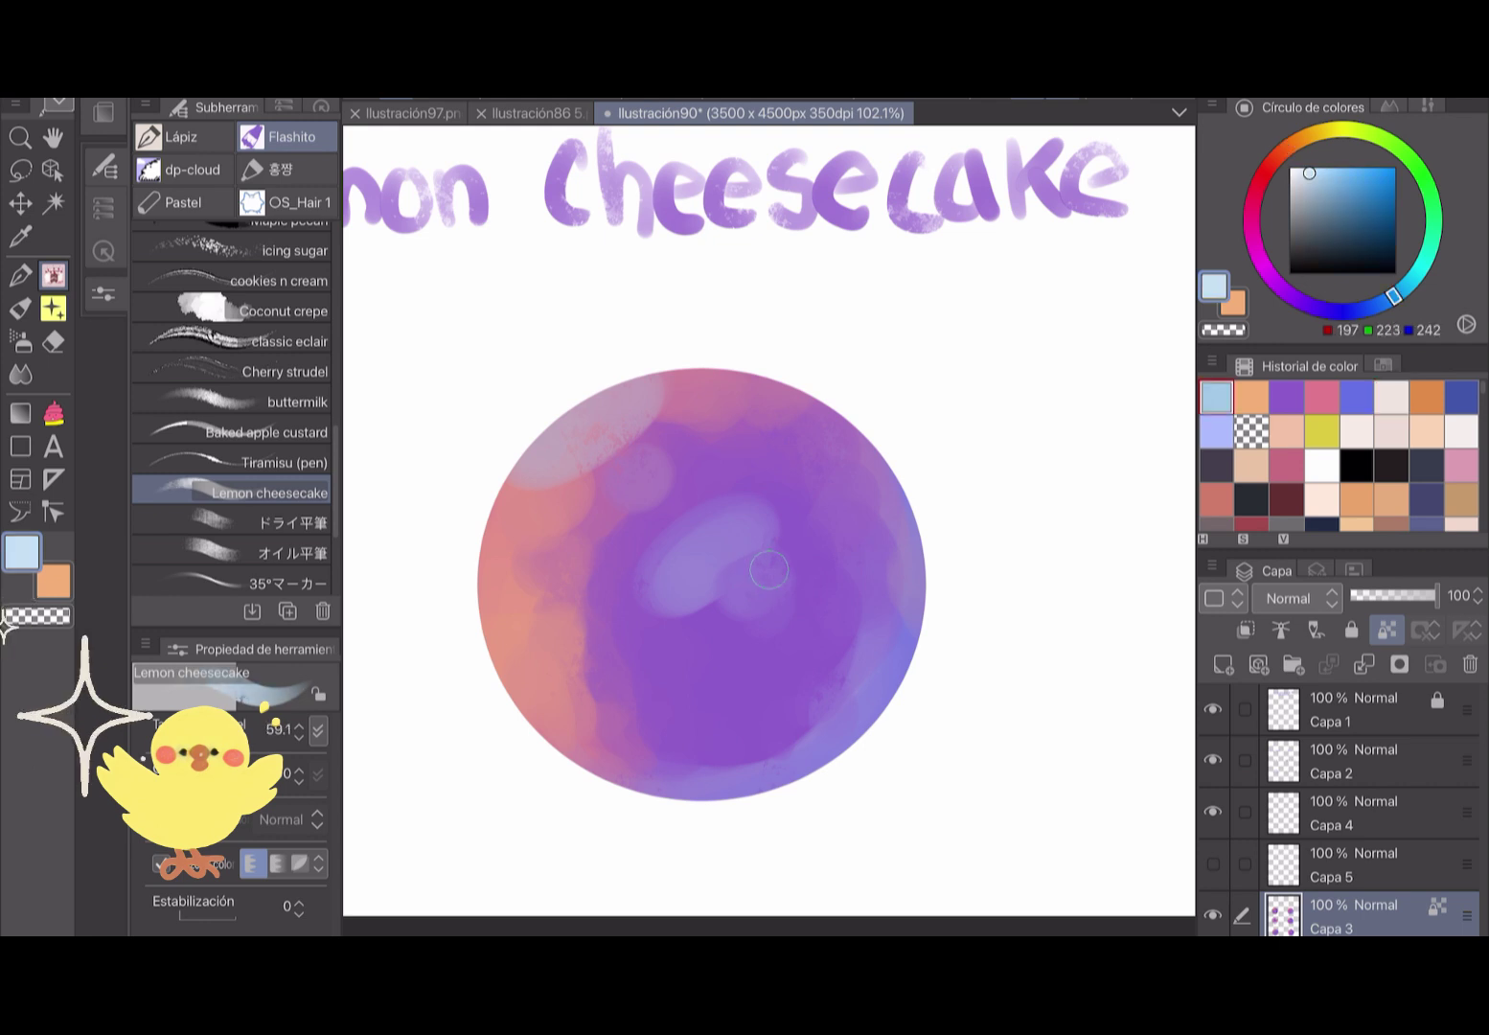
pyautogui.press('[')
pyautogui.click(583, 416)
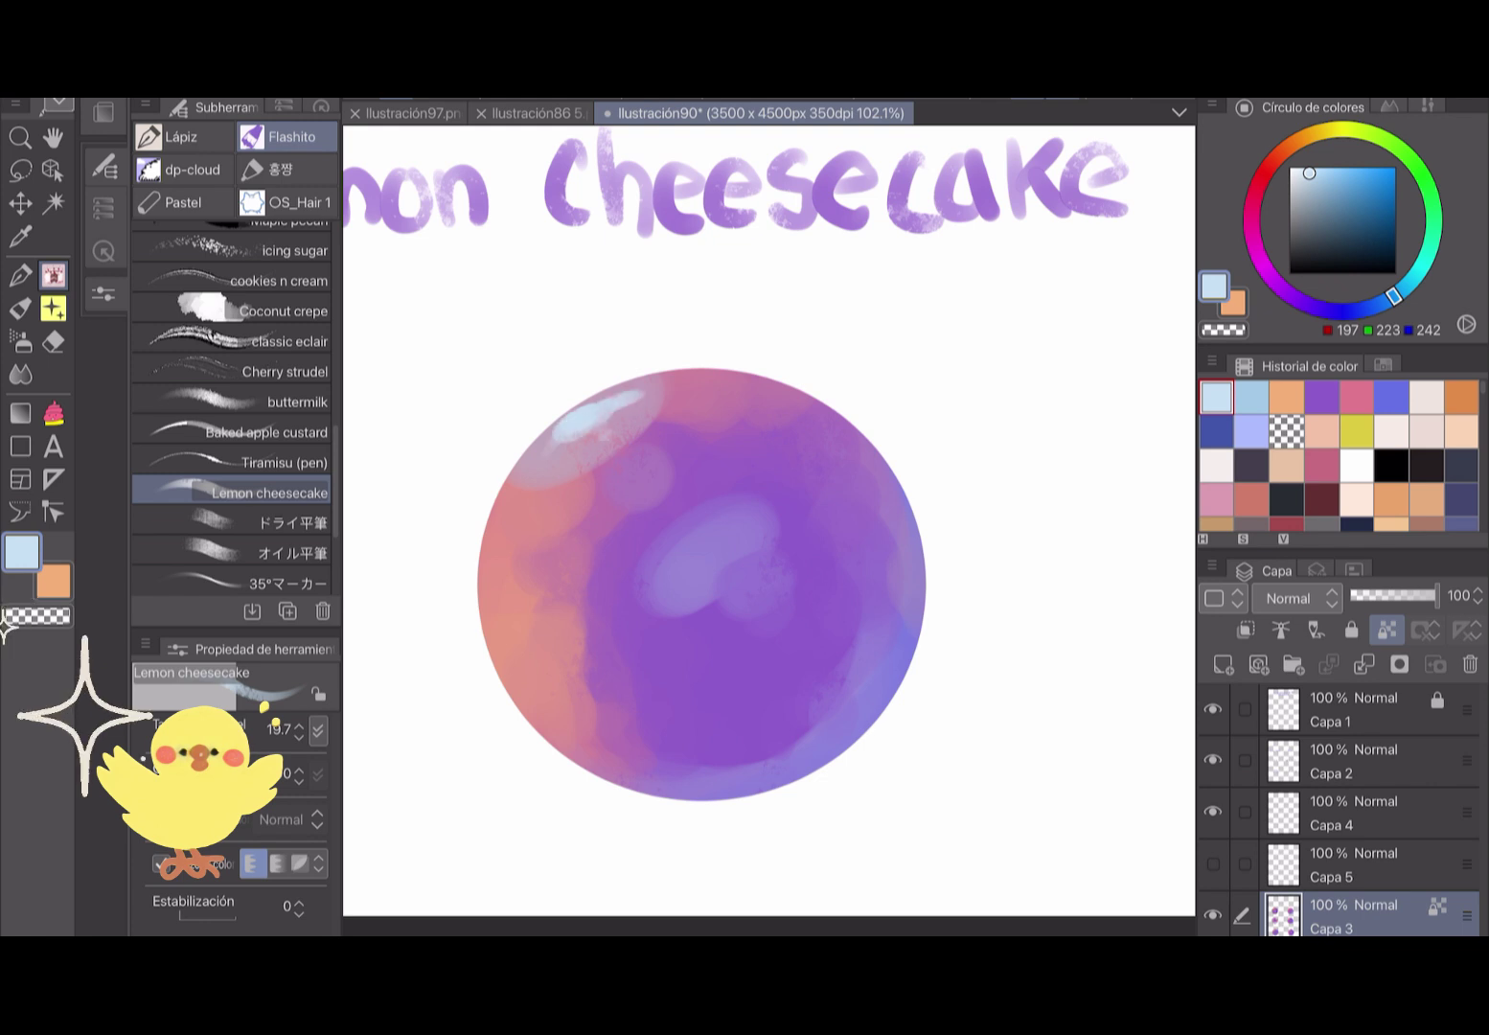
pyautogui.press('[')
pyautogui.press('[')
pyautogui.press('[')
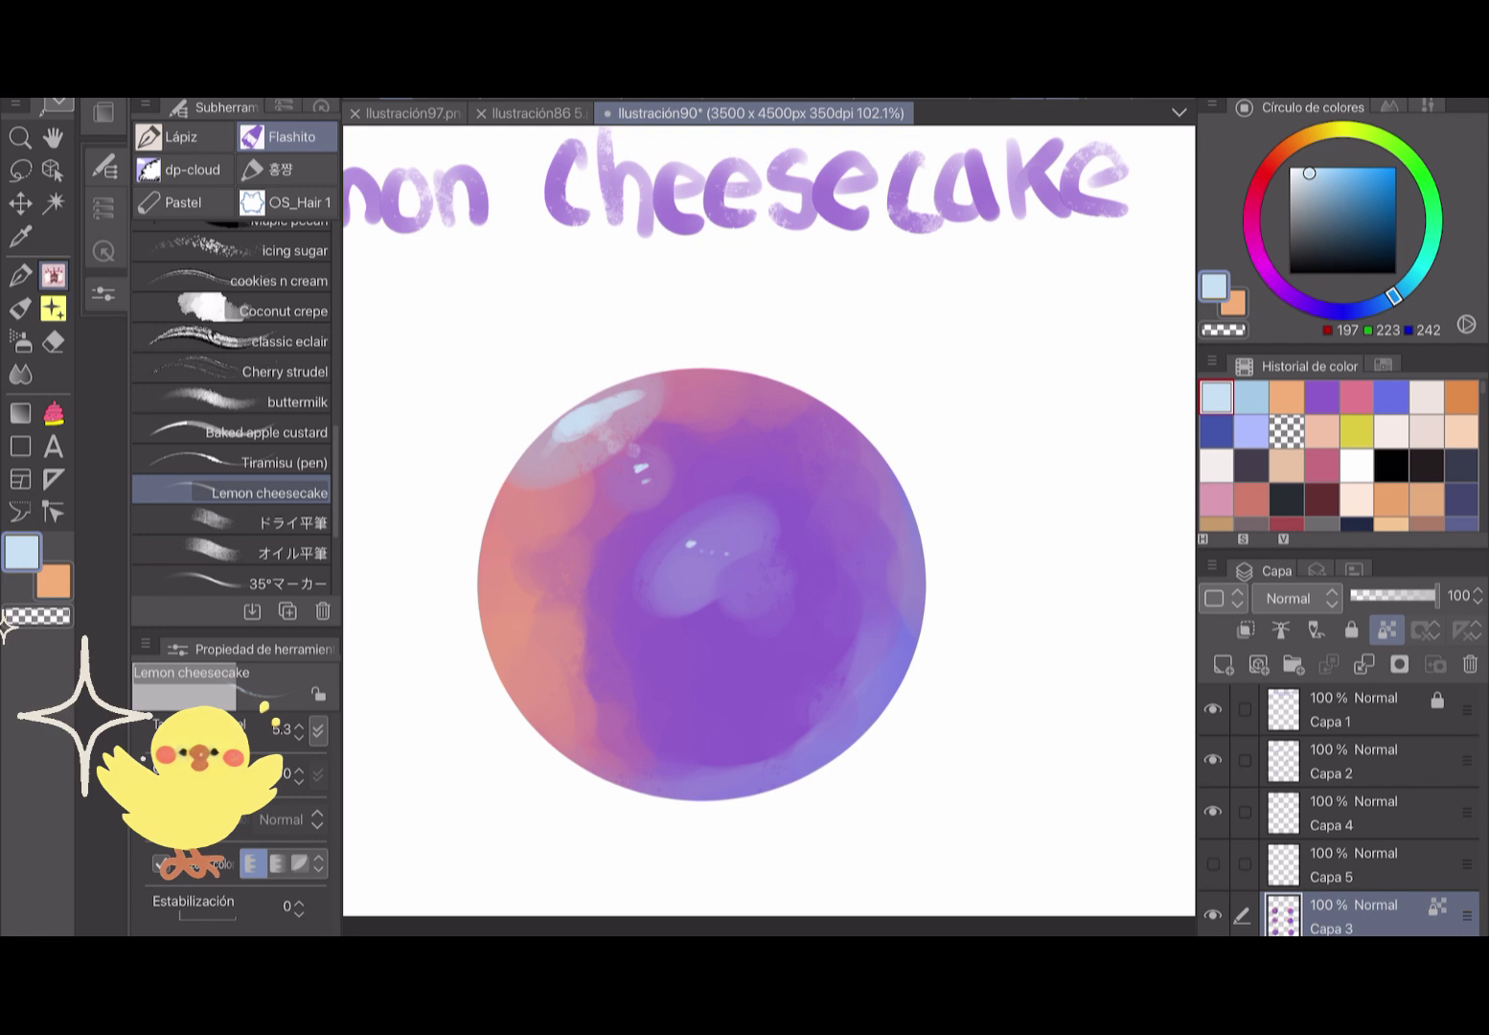
# Smooth orange (242, 175, 119) over the left side at brush size 114.4 and paint a light blue (163, 201, 230) band along the left edge.
pyautogui.press(']')
pyautogui.press(']')
pyautogui.press('x')
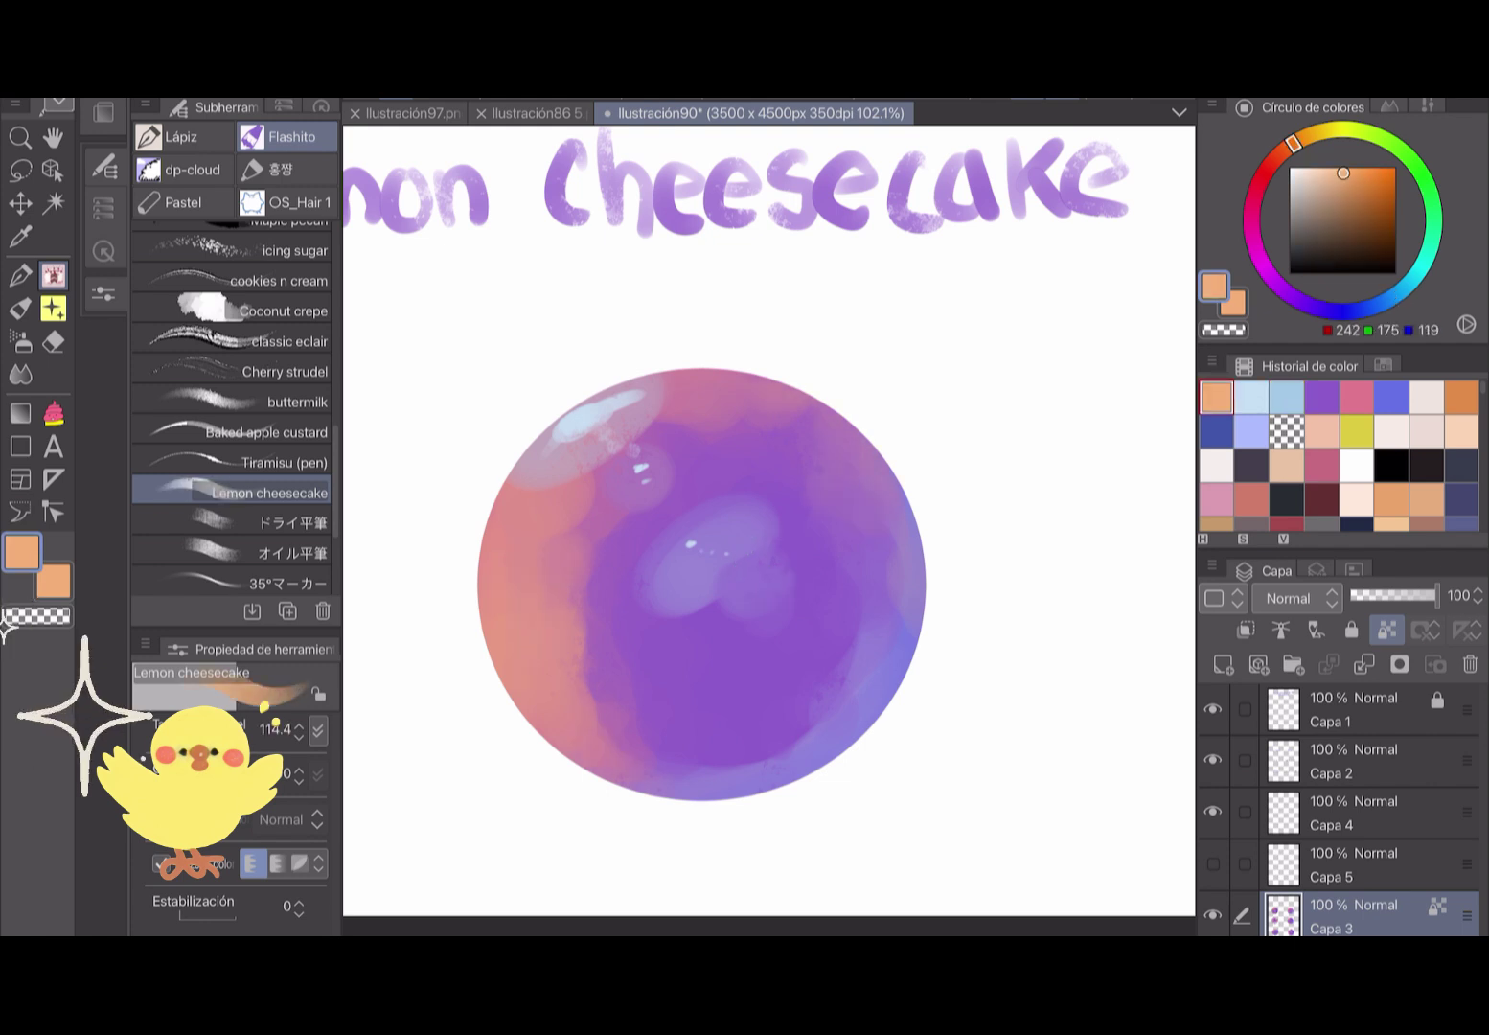
pyautogui.click(1286, 395)
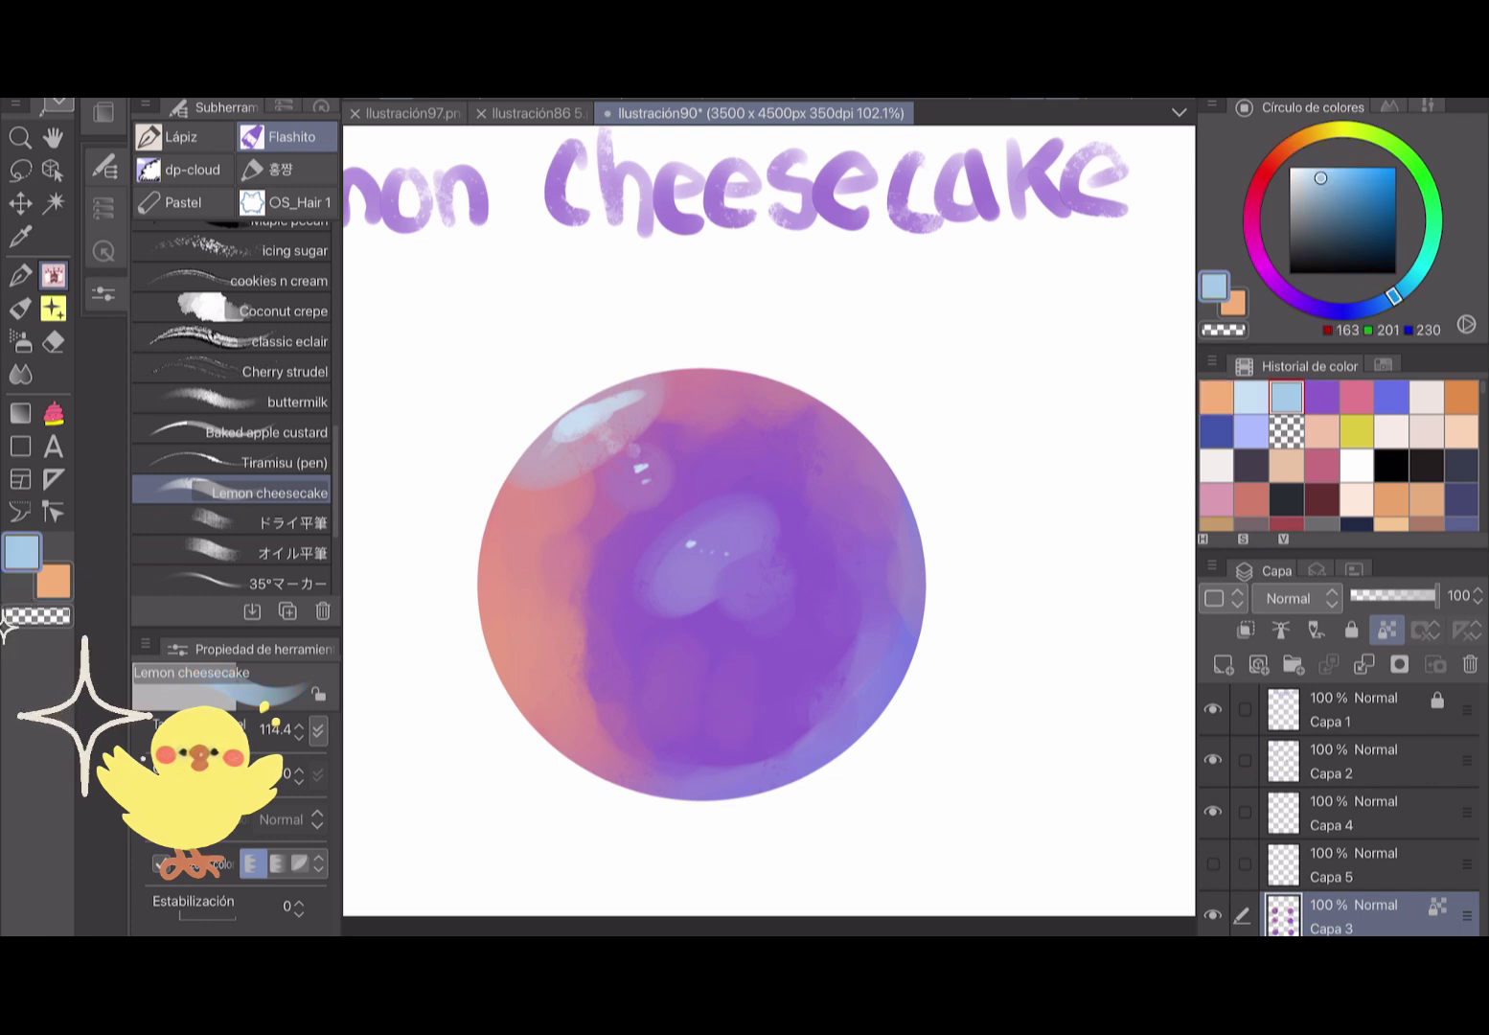
pyautogui.moveTo(536, 431); pyautogui.dragTo(498, 728)
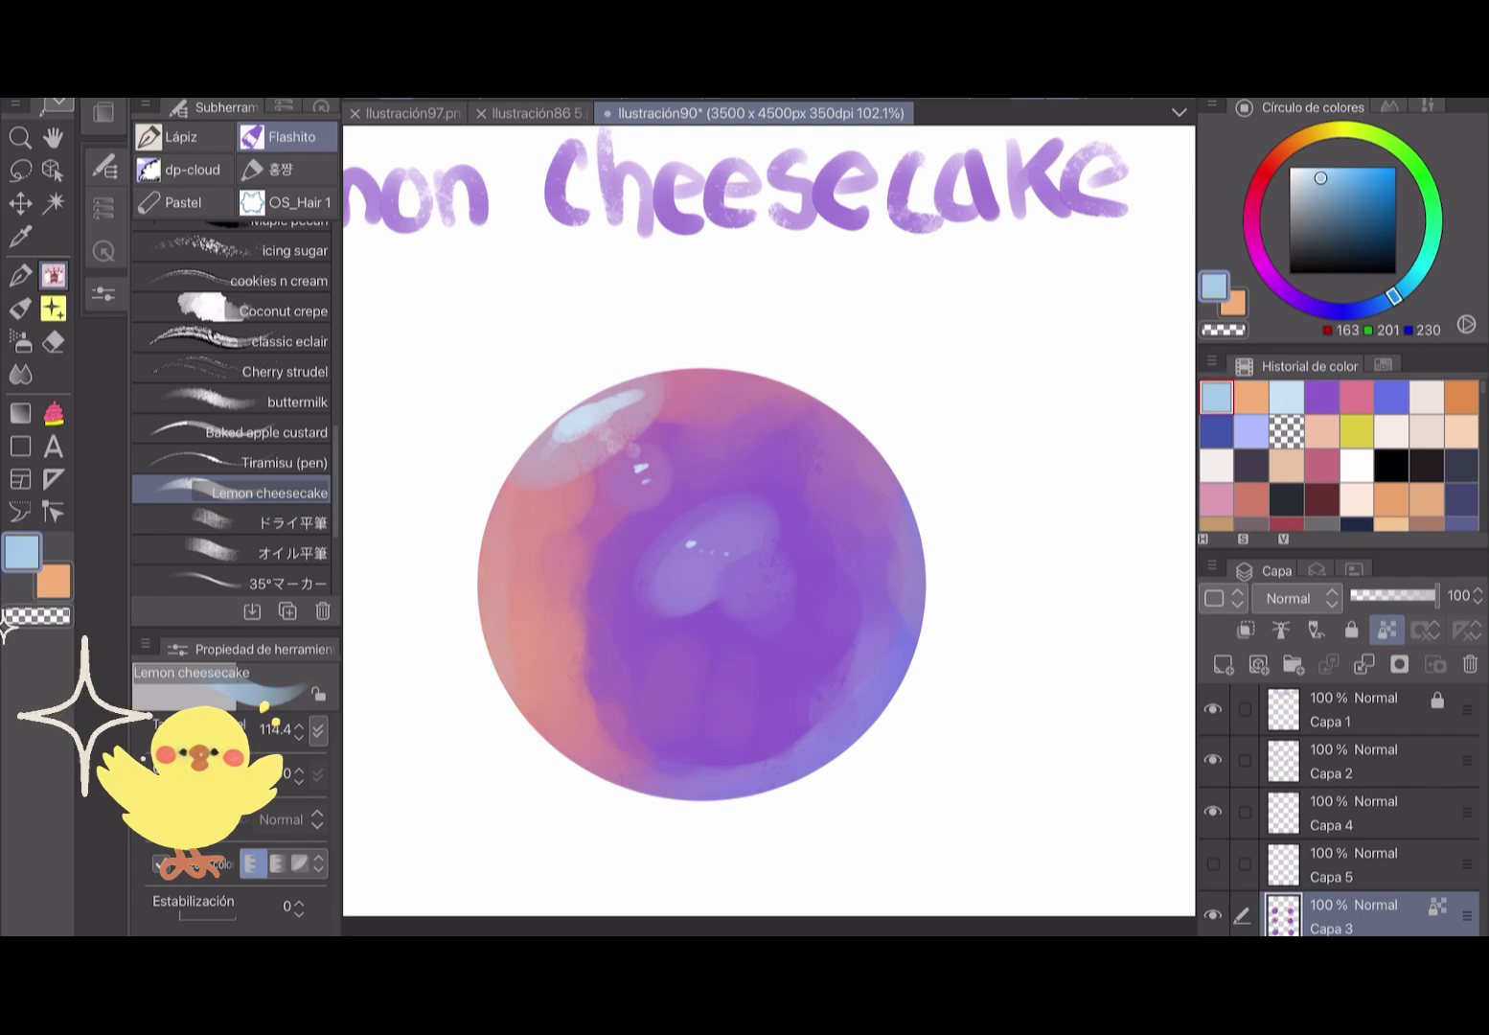
pyautogui.moveTo(575, 604); pyautogui.dragTo(522, 766)
# Deepen the circle's right rim with blue (100, 112, 230) and pick the dark blue (64, 84, 166).
pyautogui.click(1391, 396)
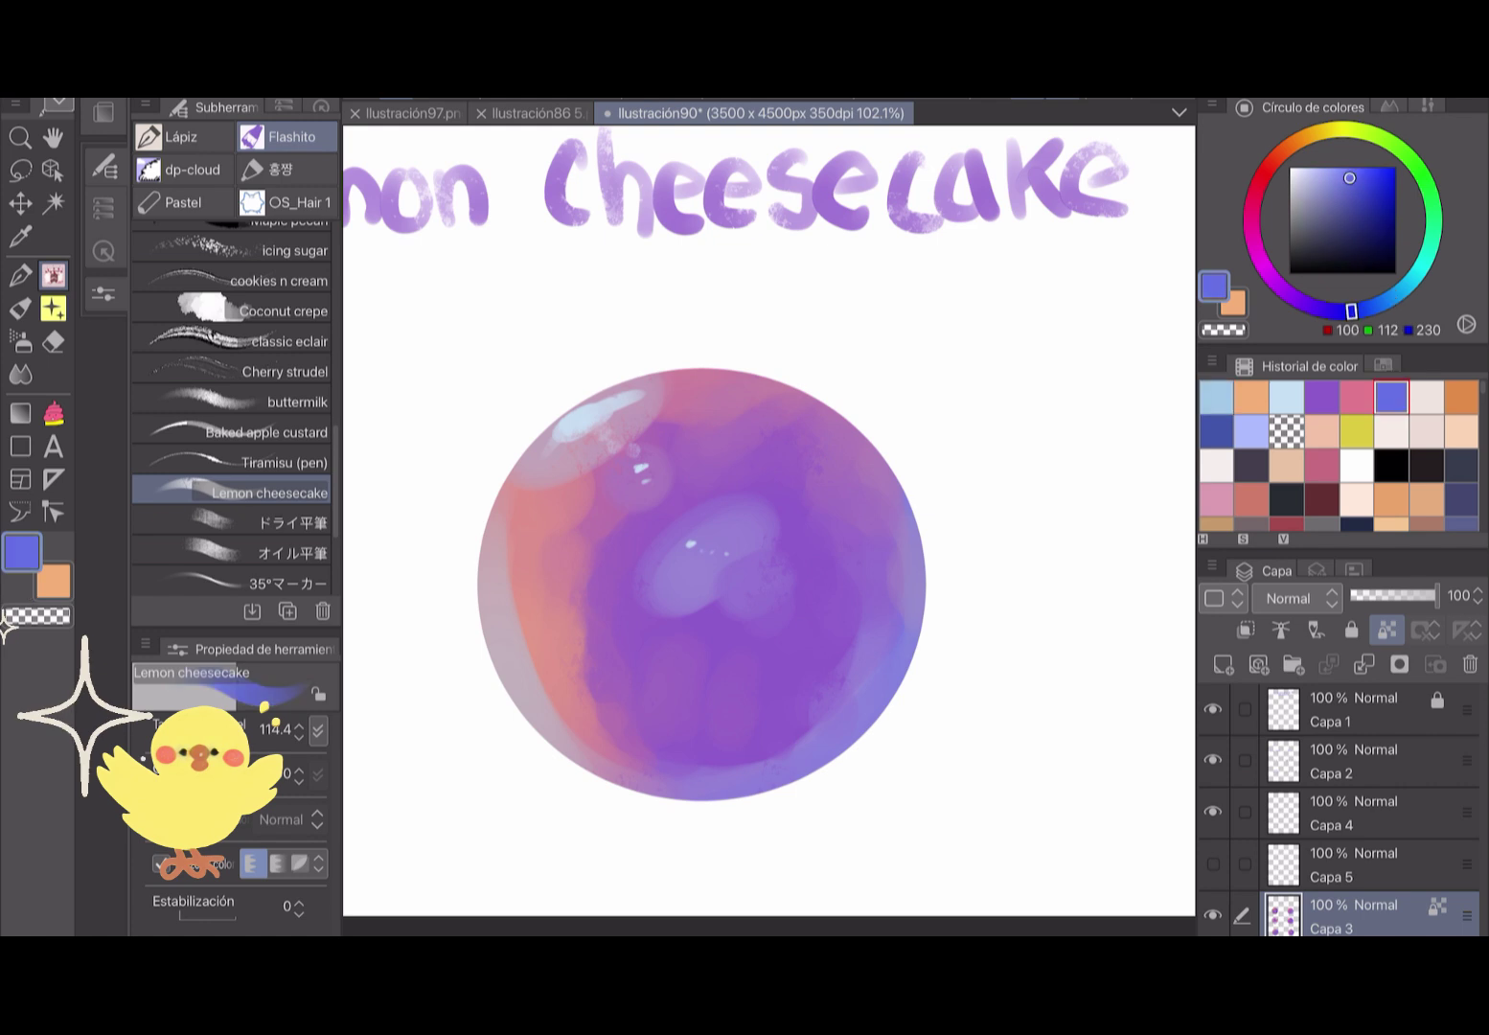
pyautogui.click(1391, 395)
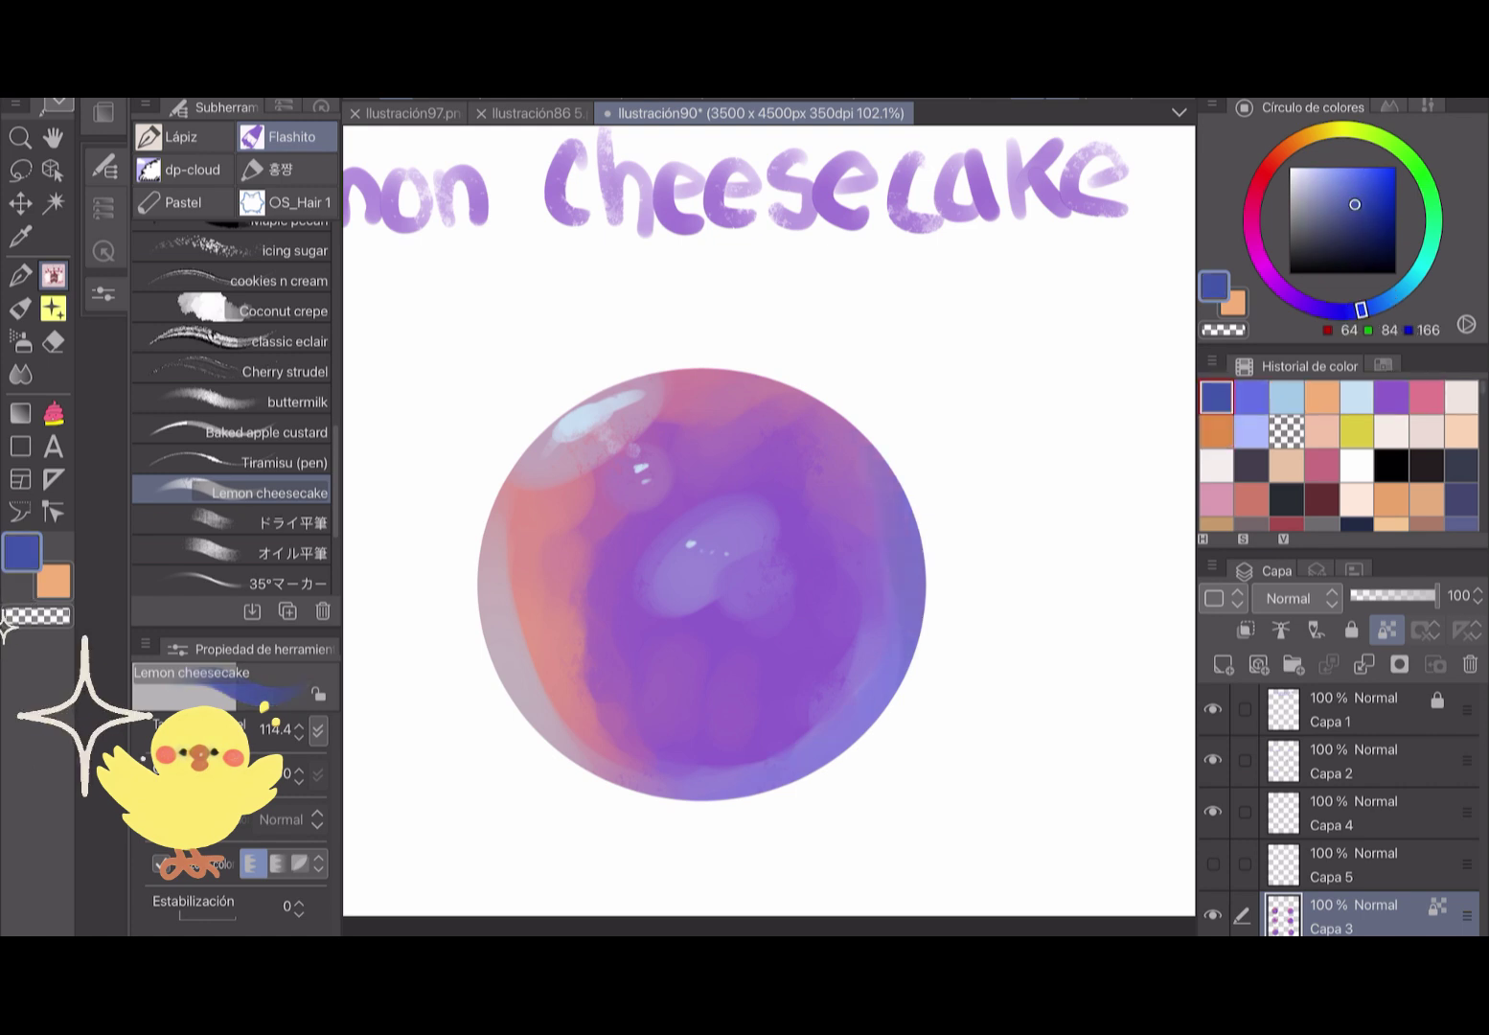